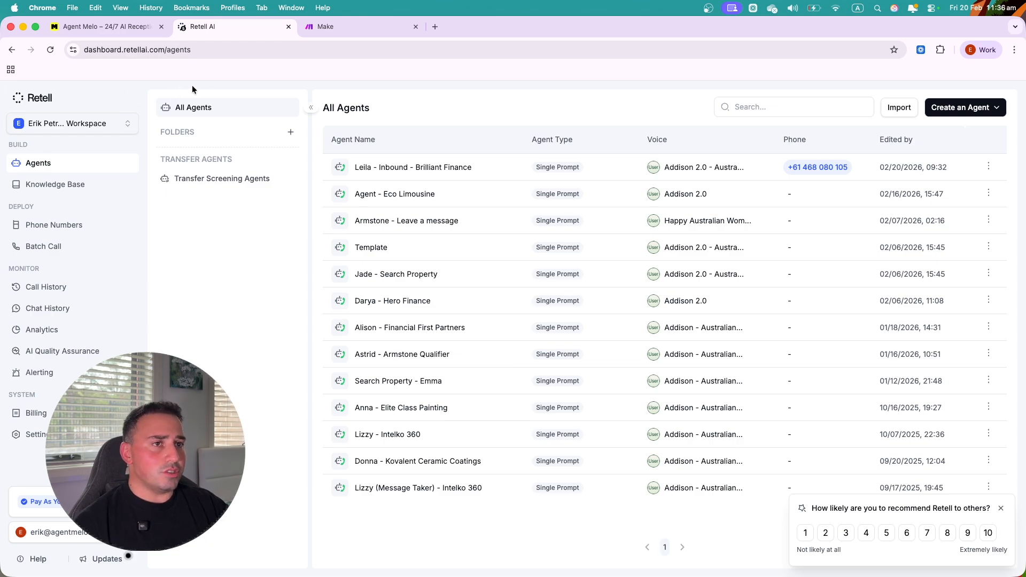
- Switch to the Make tab showing 1,000 credits and 1 active scenario
left_click(364, 30)
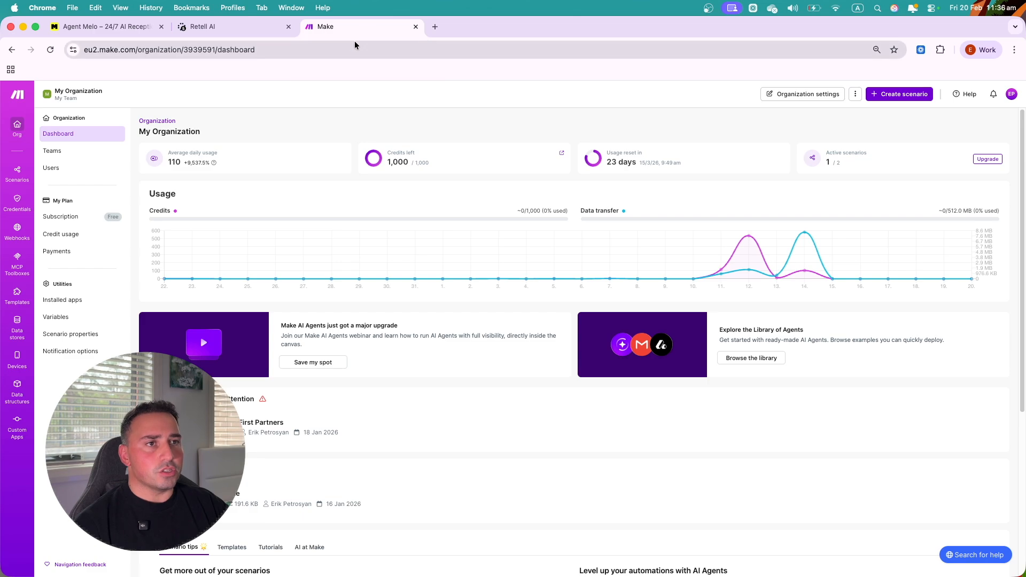
- Switch back to the Retell AI tab with the All Agents list
left_click(212, 27)
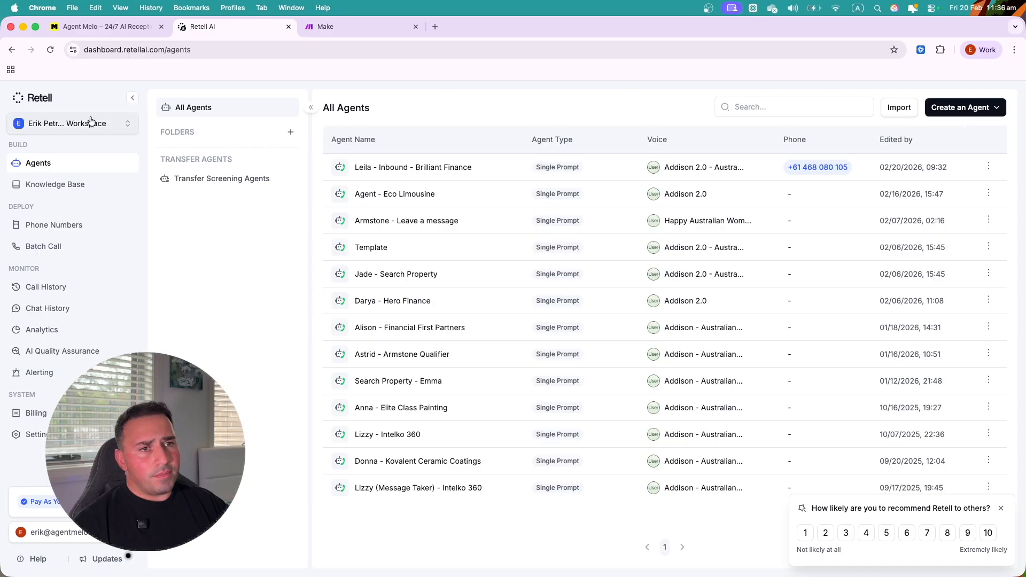
- Check the workspace switcher list twice, then go to the Knowledge Base section
left_click(56, 124)
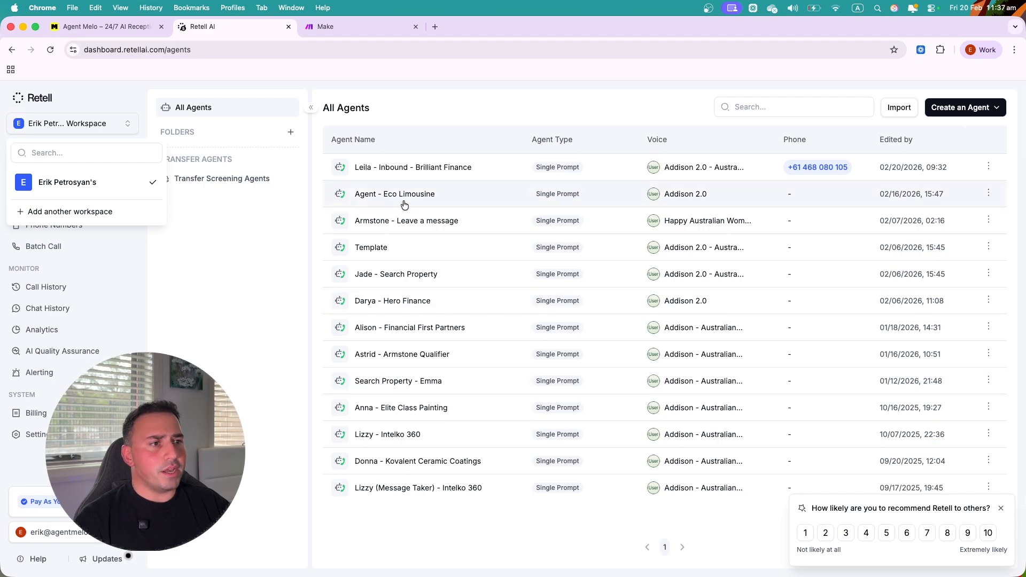
left_click(230, 268)
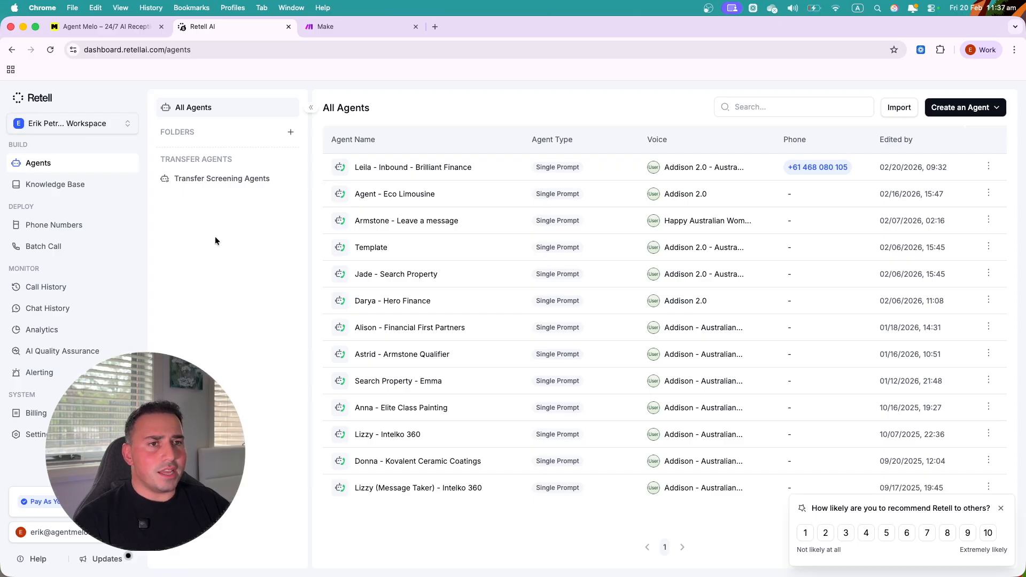
left_click(76, 126)
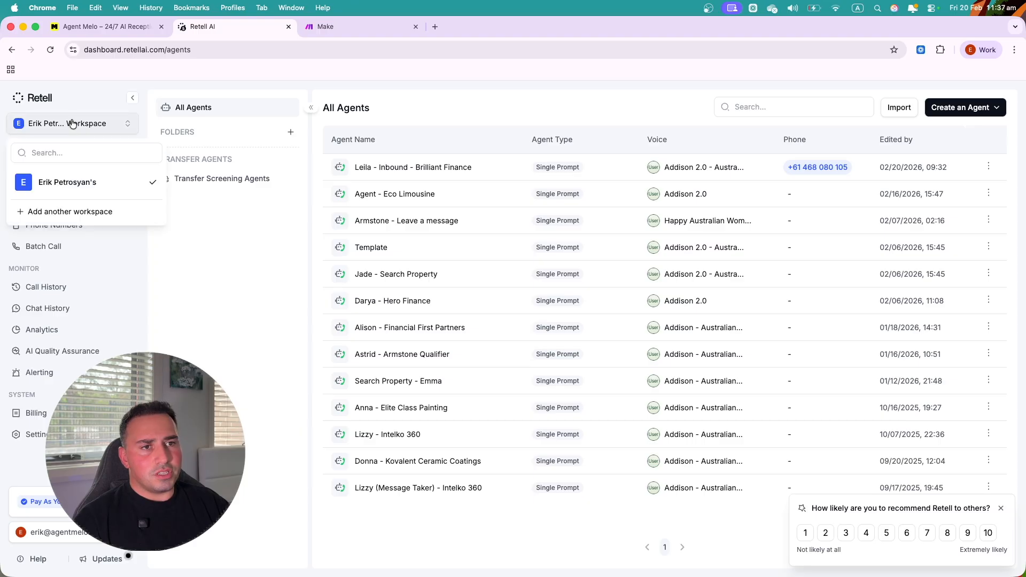
left_click(242, 262)
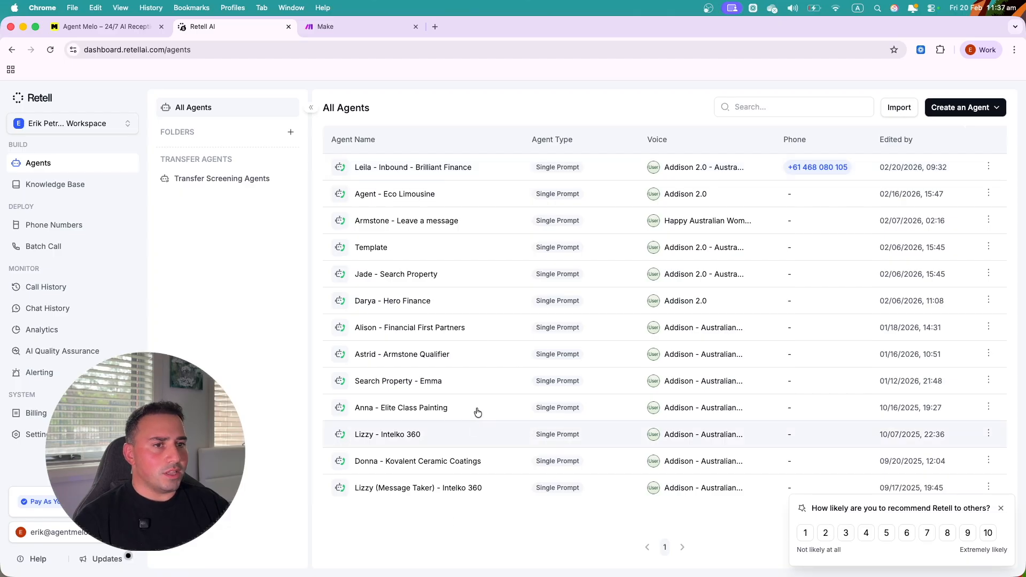
left_click(41, 185)
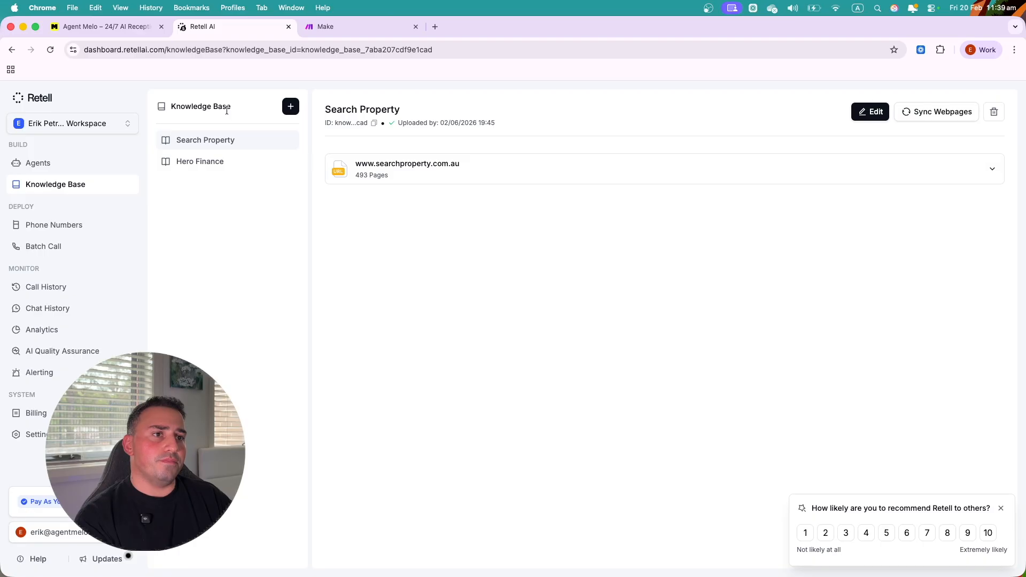
- Name a new knowledge base 'ABC Company PTY Ltd', fixing the typo, and show document options
left_click(290, 107)
left_click(357, 310)
type("ABC ")
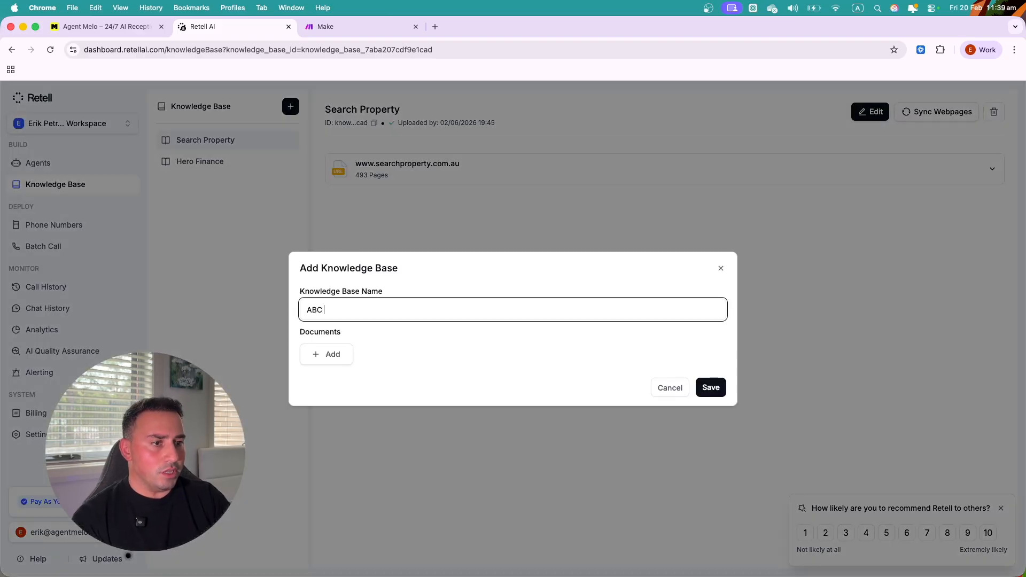
type("Company PTY TD")
key("BackSpace")
key("BackSpace")
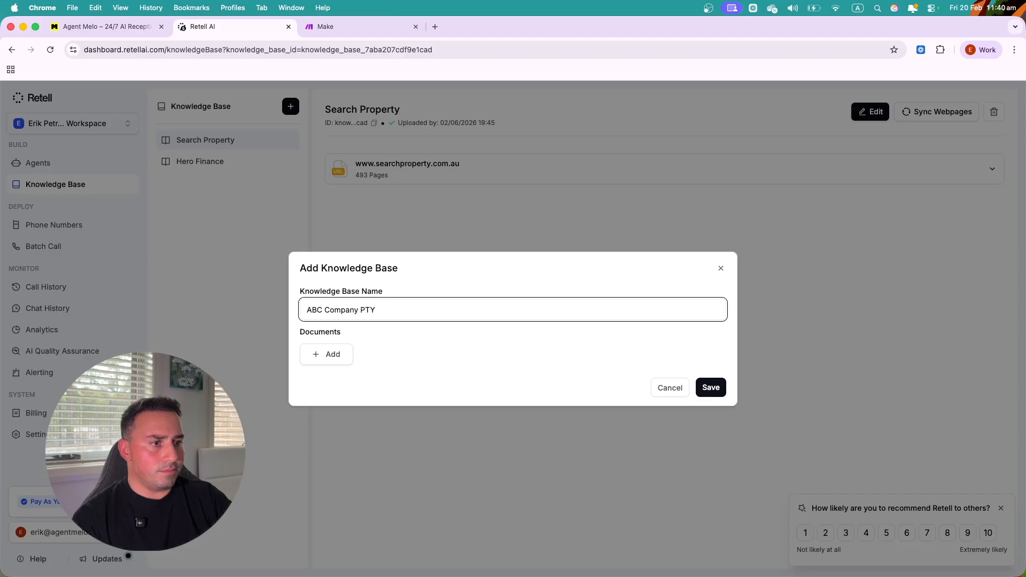
type("Ltd")
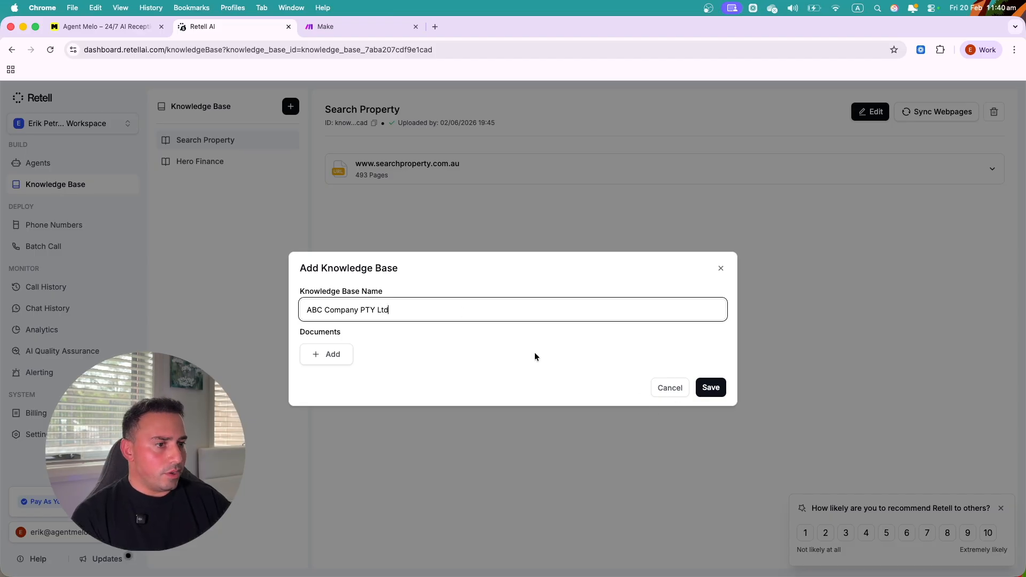
left_click(320, 355)
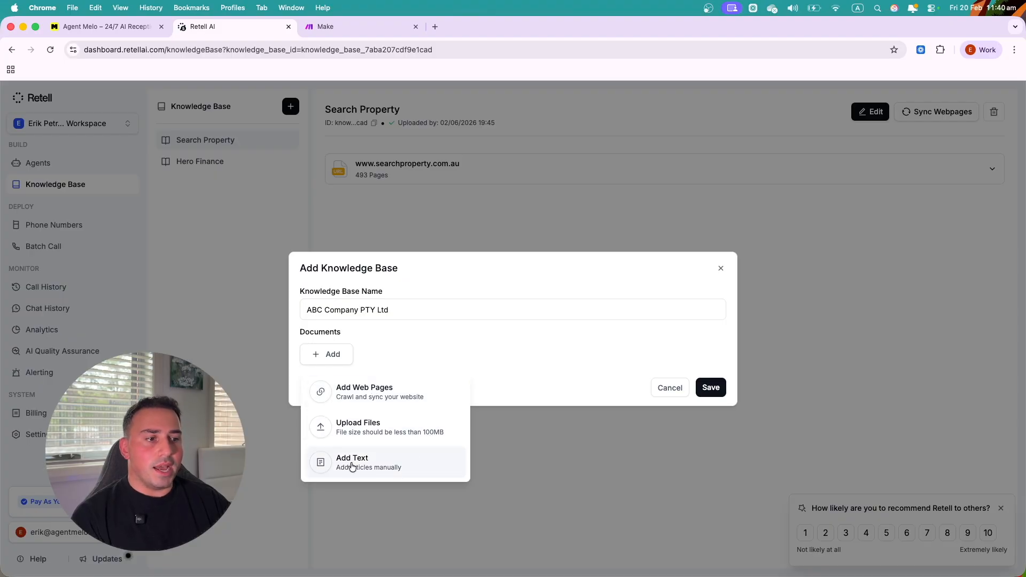
left_click(354, 394)
left_click(365, 320)
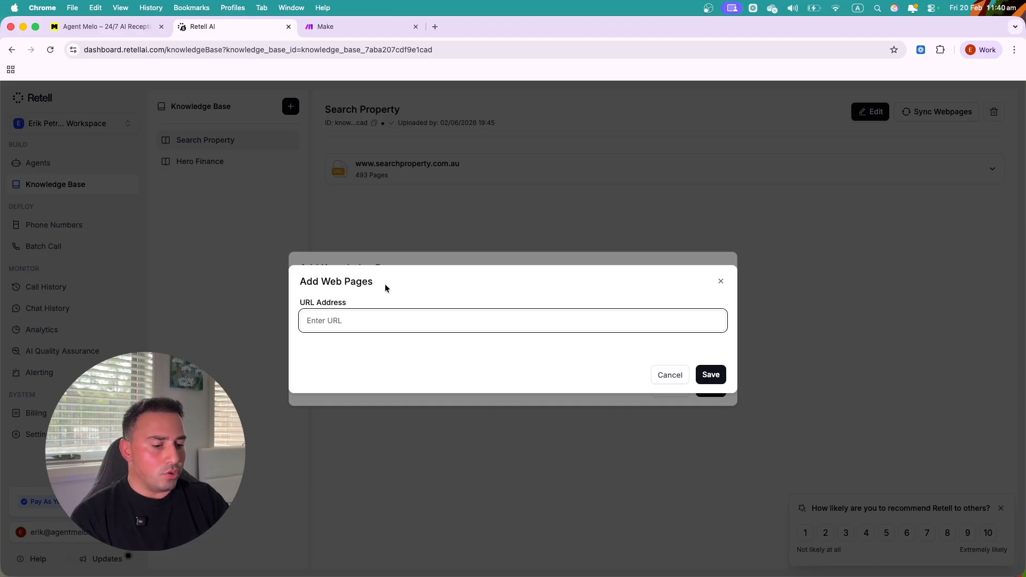
type("http")
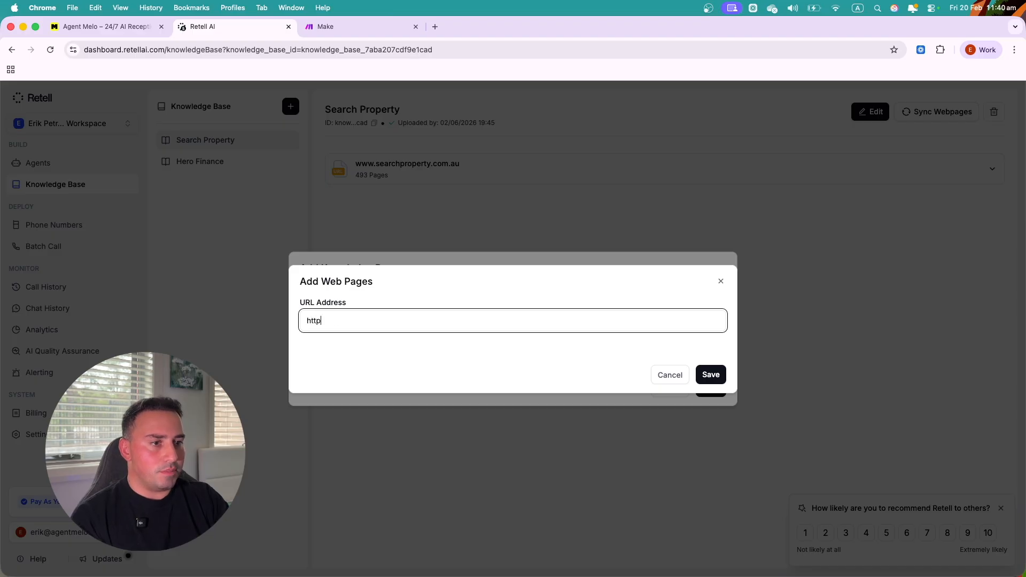
type("s://agentmelo.com")
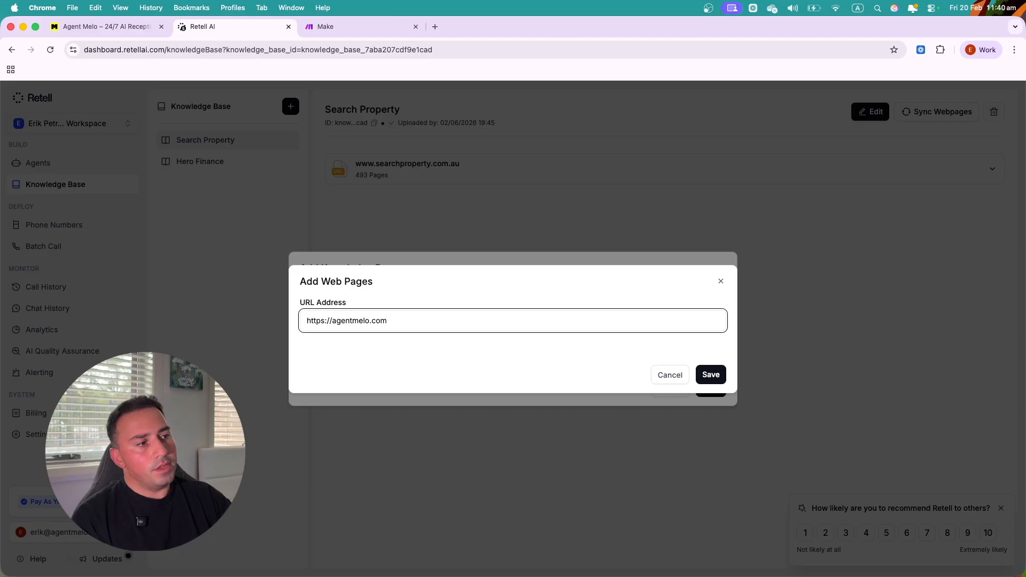
left_click(712, 378)
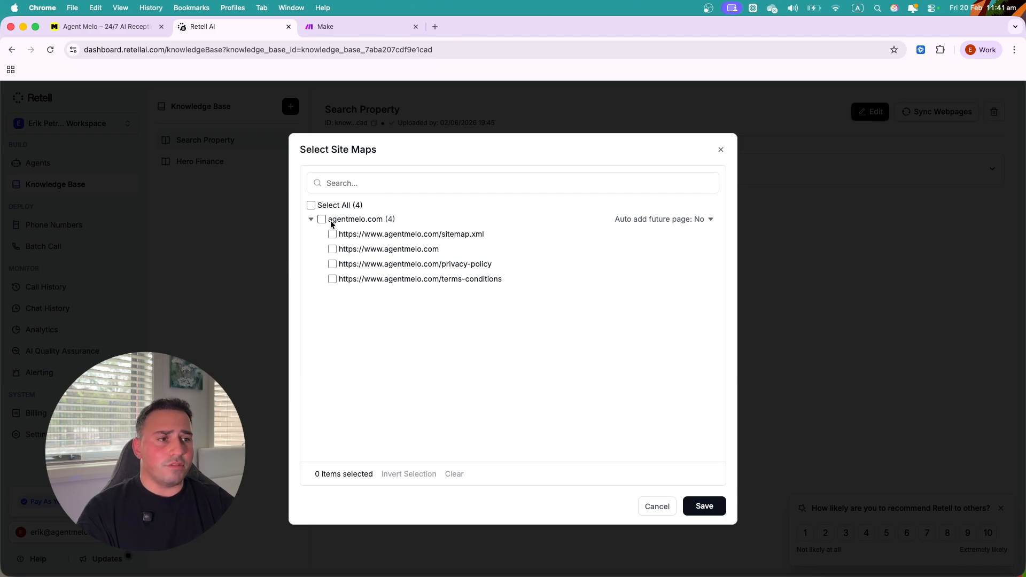
- Tick and untick the sitemap pages, then cancel everything without saving the knowledge base
left_click(346, 240)
left_click(348, 248)
left_click(348, 238)
left_click(351, 247)
left_click(652, 512)
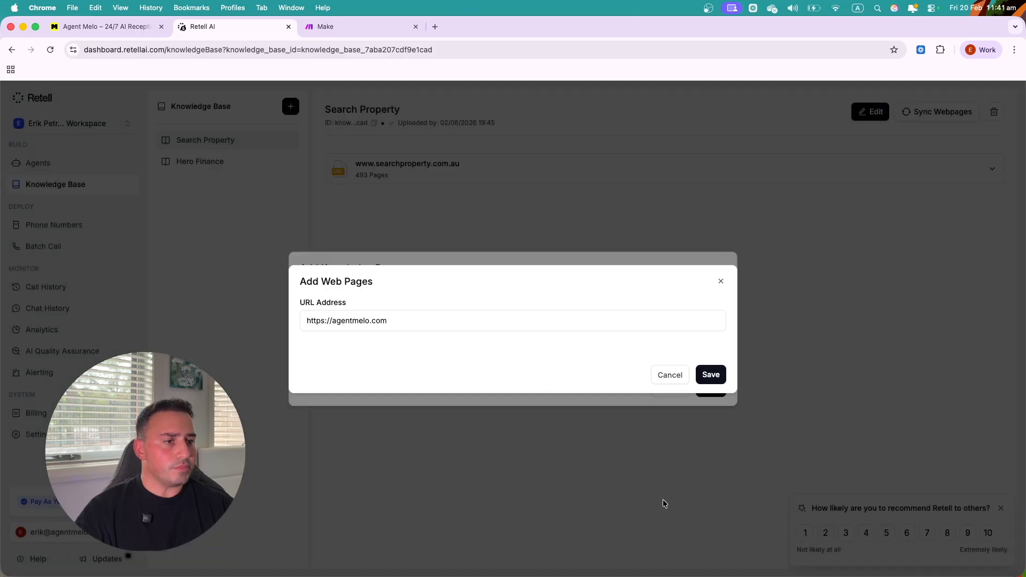
left_click(671, 375)
left_click(678, 389)
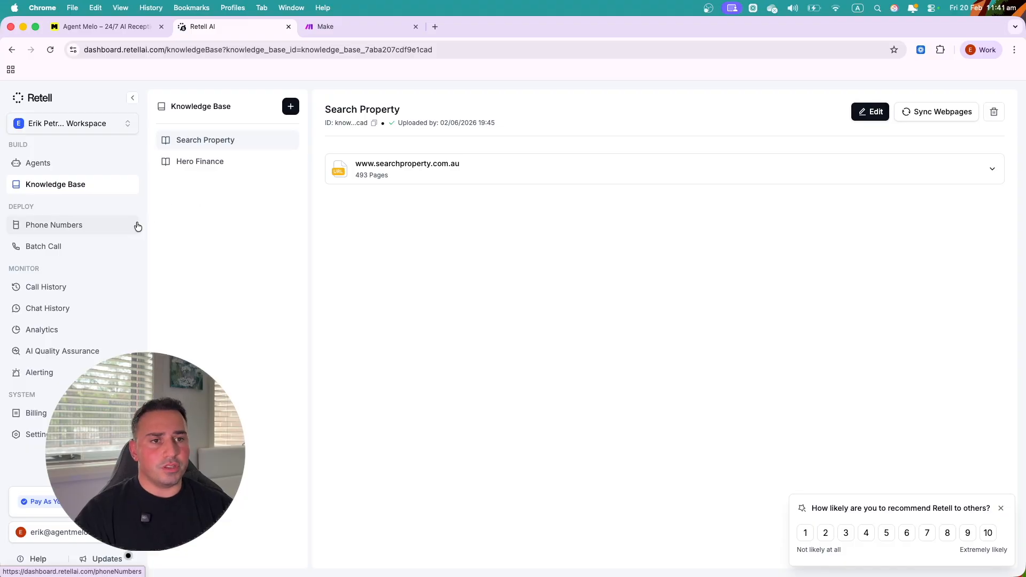
- Start buying a United States phone number, then close without purchasing
left_click(94, 223)
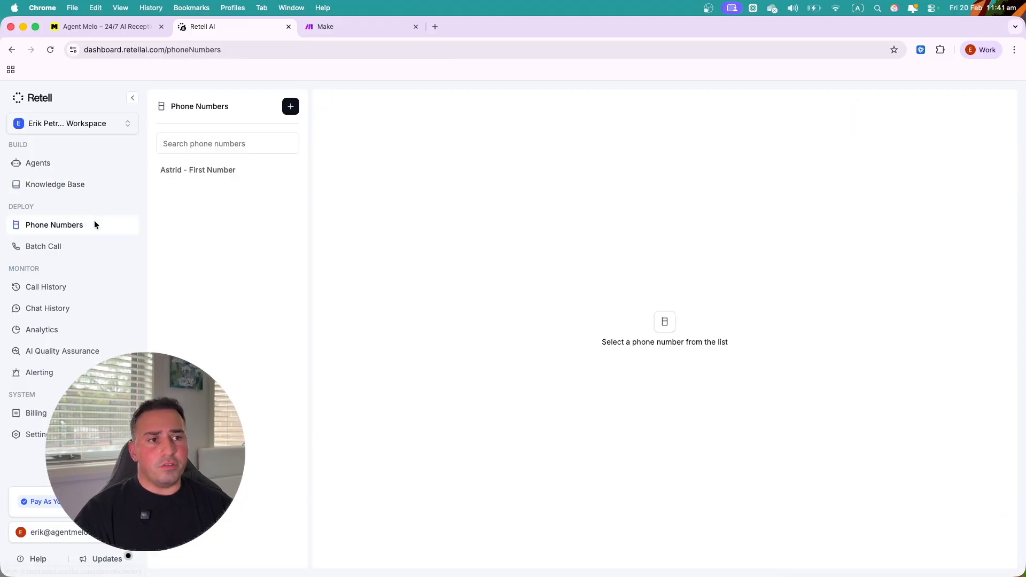
left_click(291, 109)
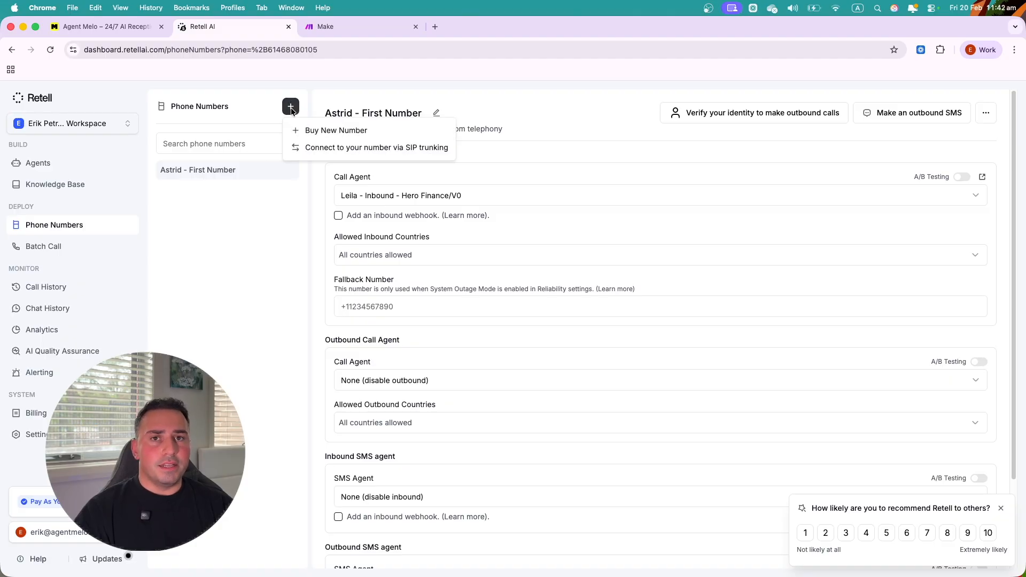
left_click(319, 131)
left_click(400, 223)
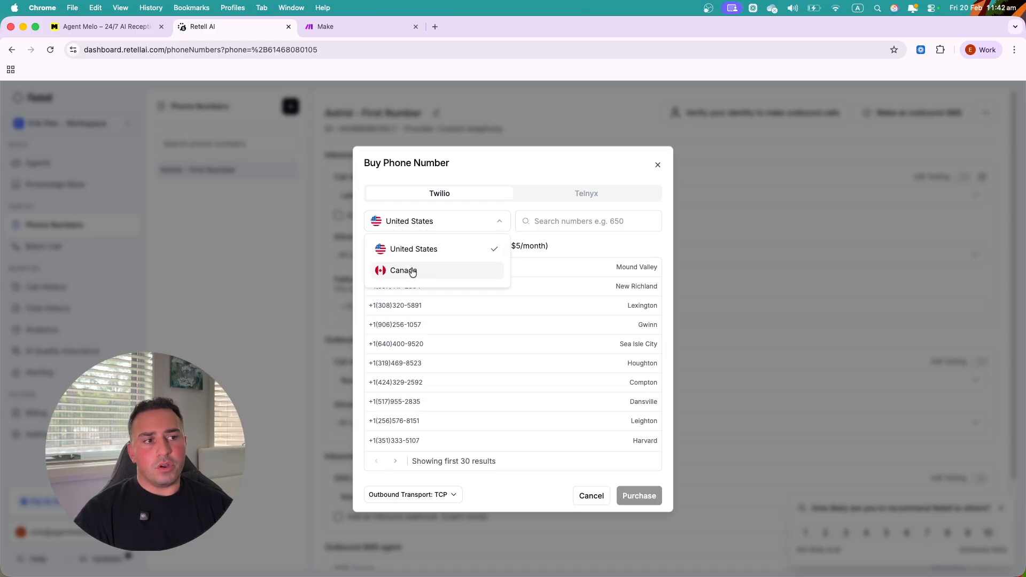
left_click(504, 163)
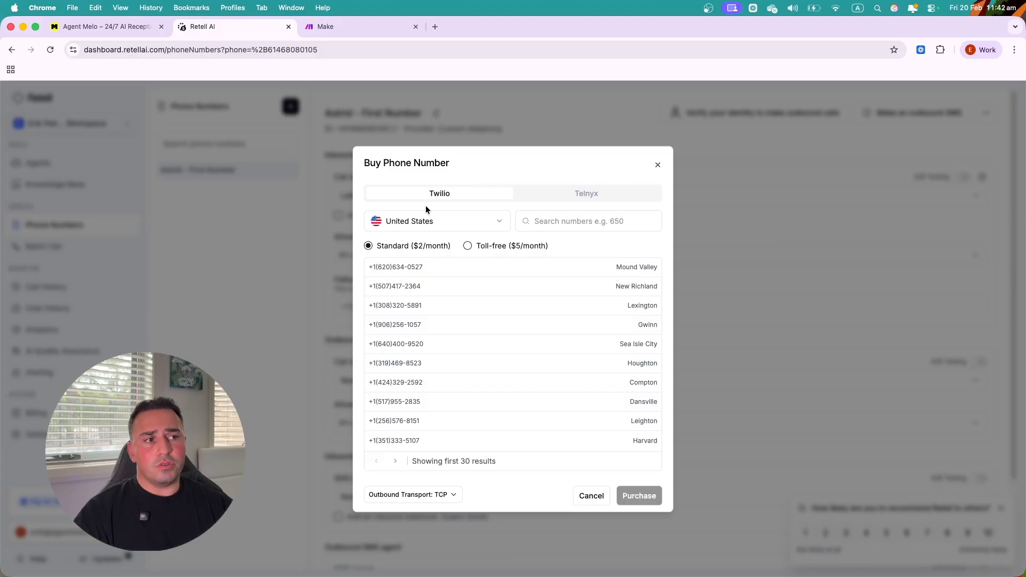
left_click(657, 166)
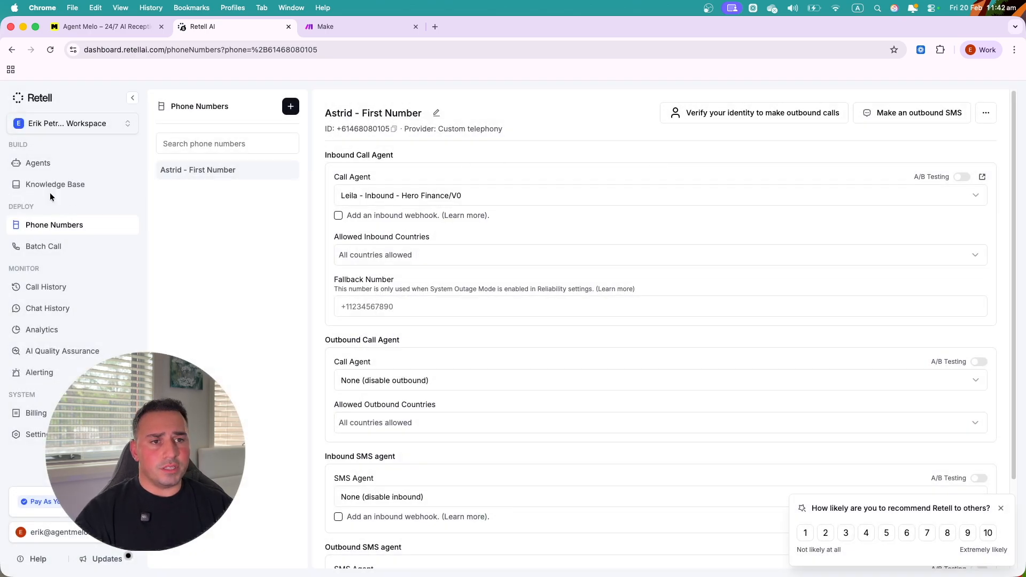
- Revisit the Phone Numbers add options, then go to the Batch Call page
left_click(37, 163)
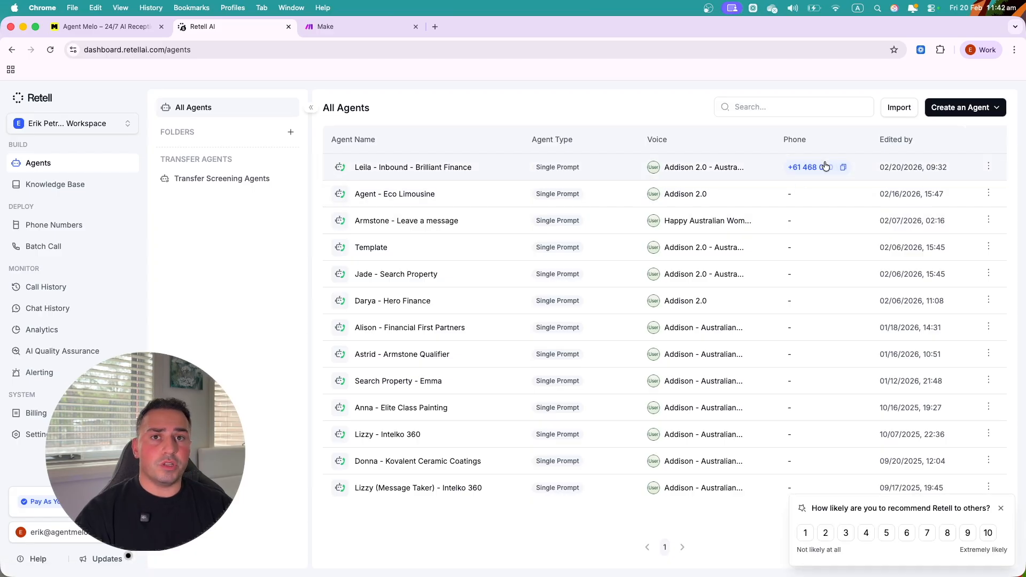
left_click(84, 224)
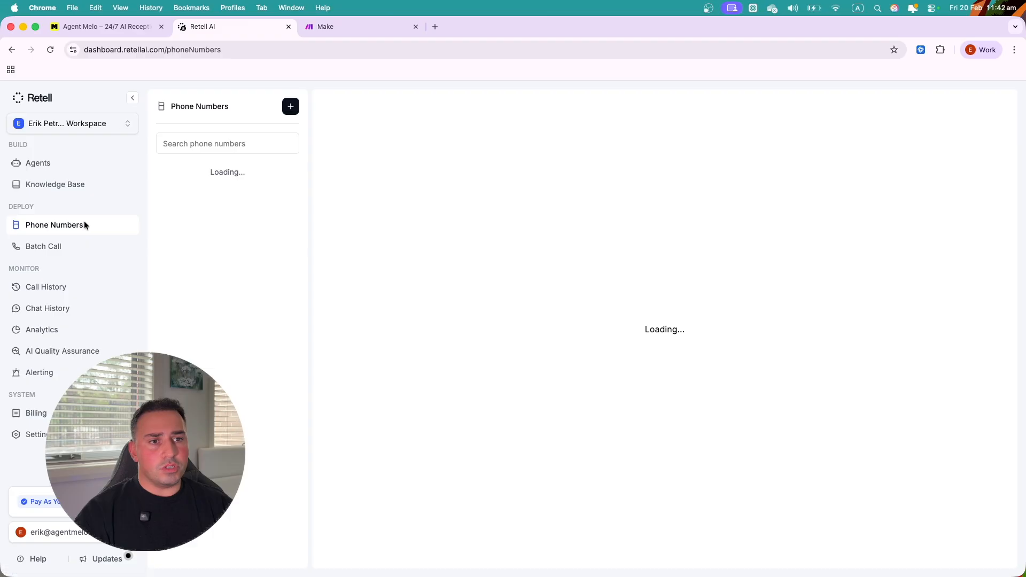
left_click(291, 107)
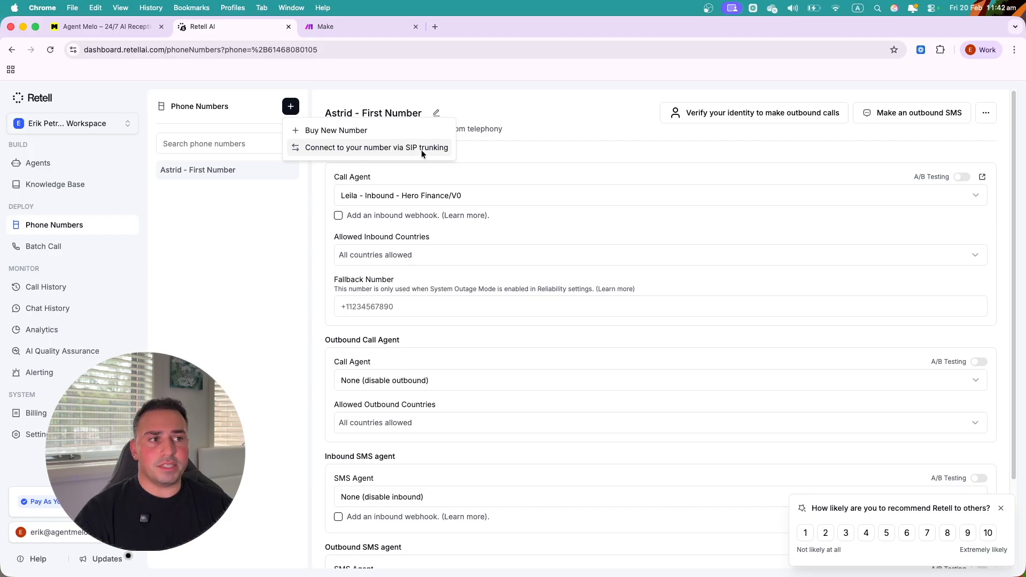
left_click(220, 189)
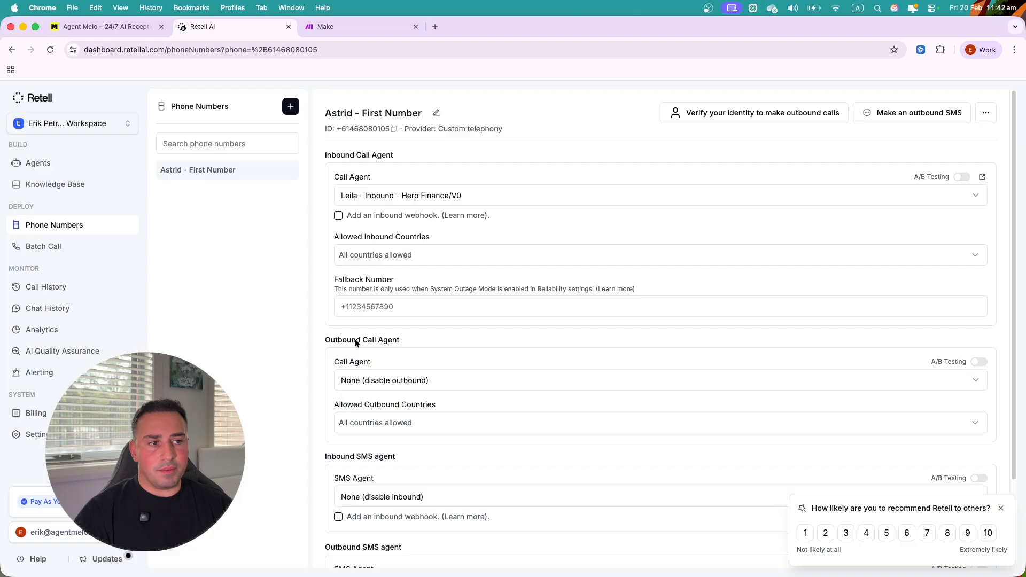
left_click(53, 249)
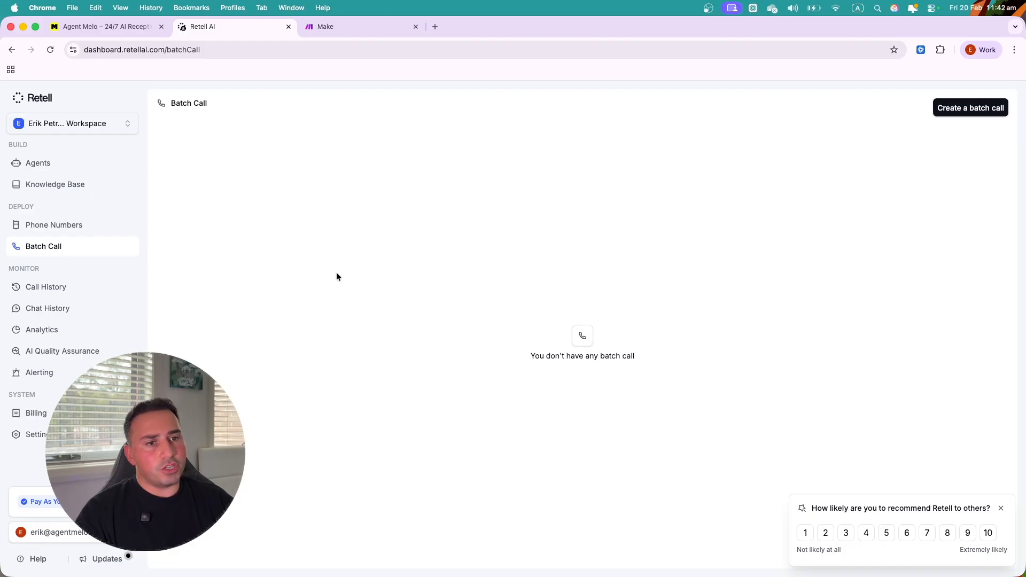
left_click(65, 285)
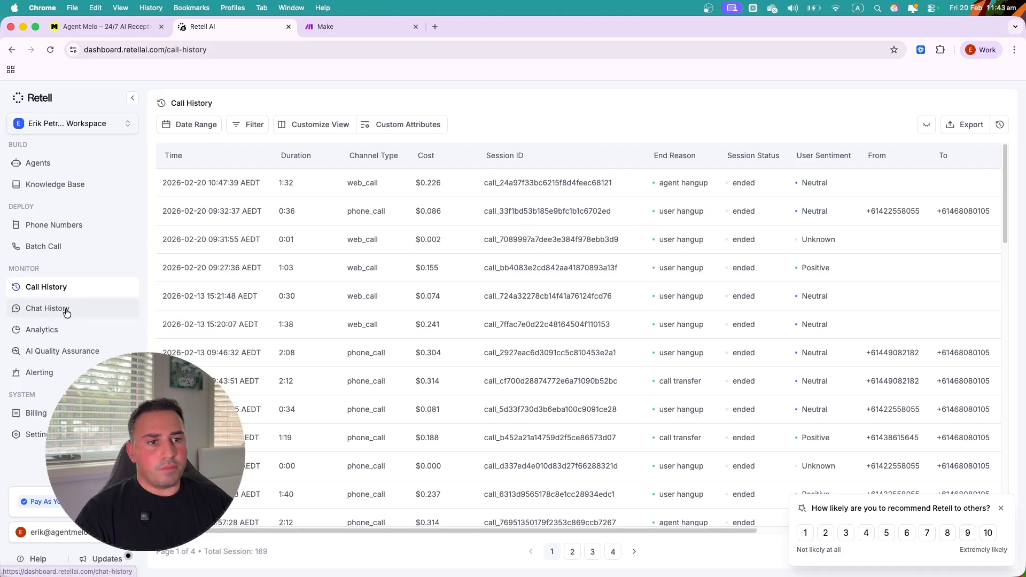
left_click(66, 311)
left_click(59, 289)
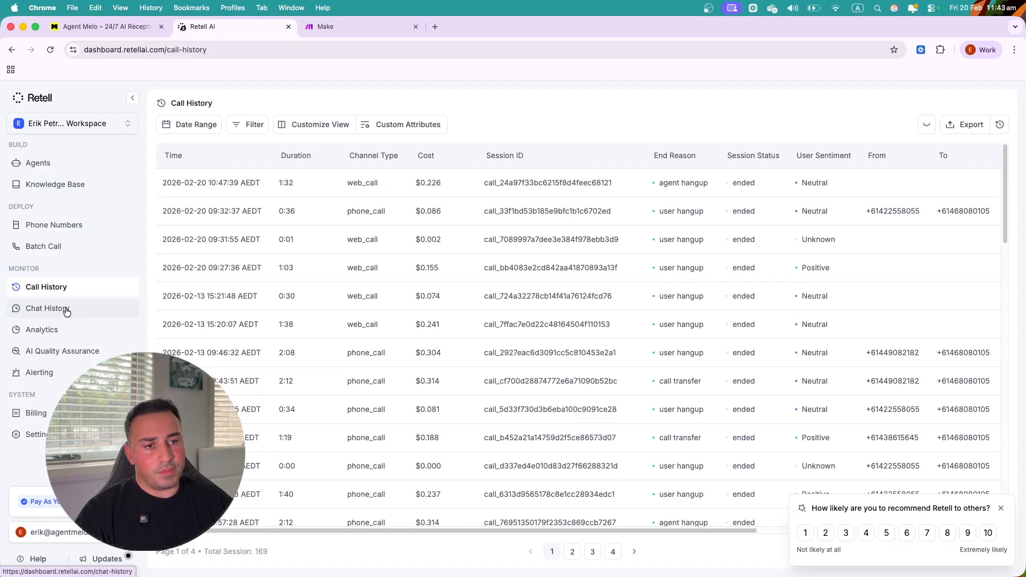
left_click(65, 311)
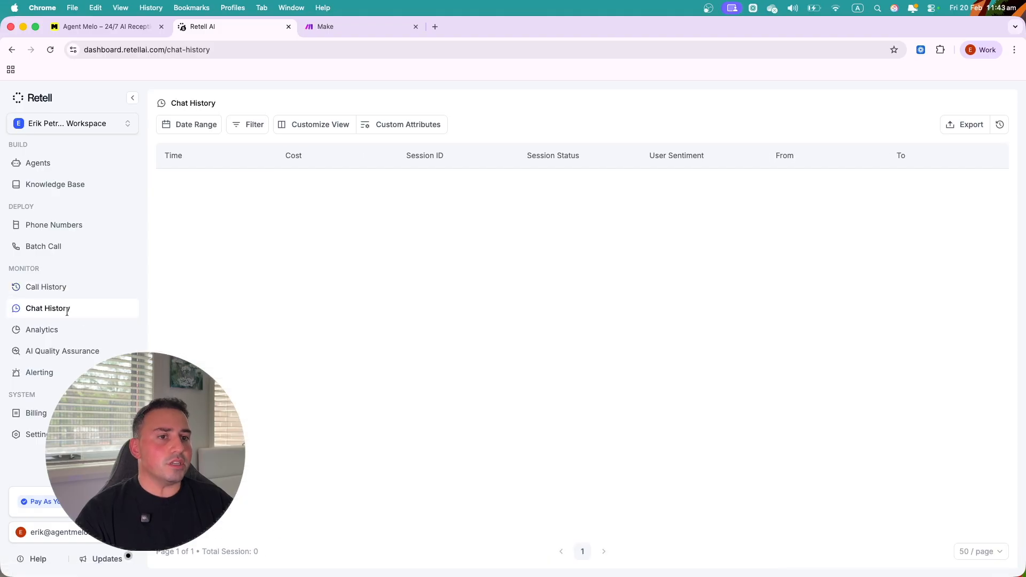
left_click(71, 289)
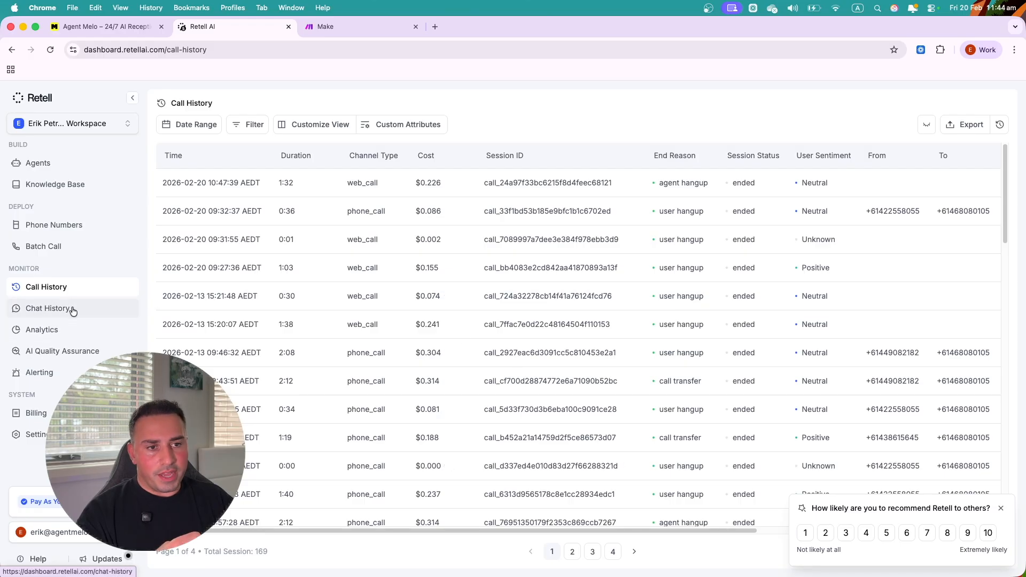
- Scroll through the Analytics charts, then view AI Quality Assurance (68 of 240 calls, 87.00 average)
left_click(63, 327)
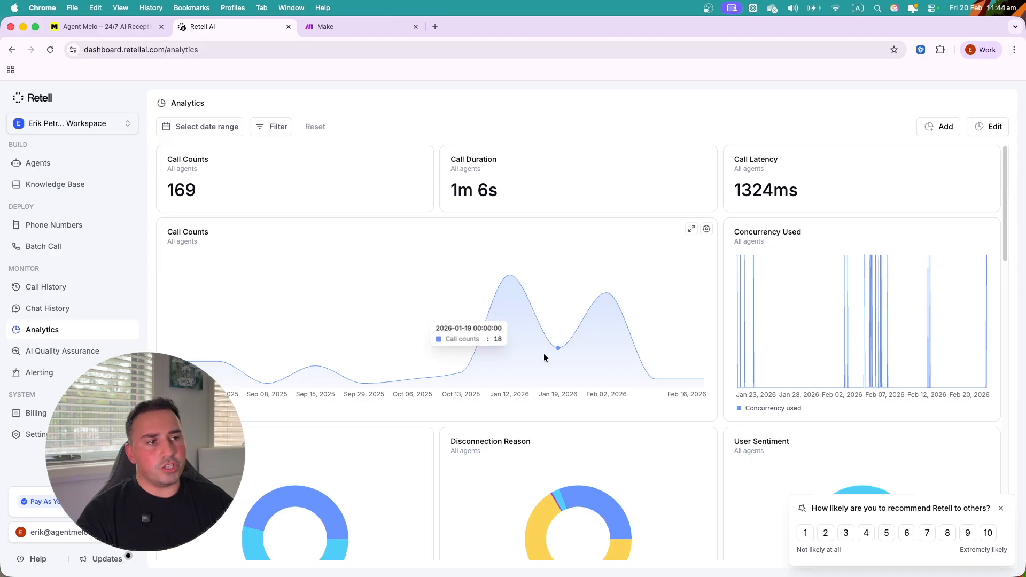
scroll(543, 356, "down", 5)
scroll(543, 357, "down", 5)
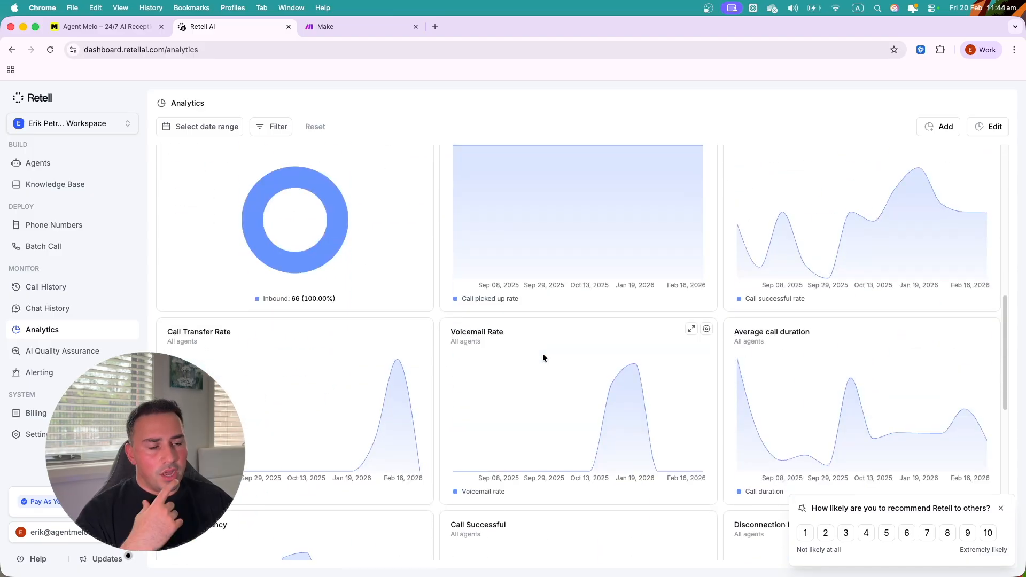
scroll(524, 290, "up", 2)
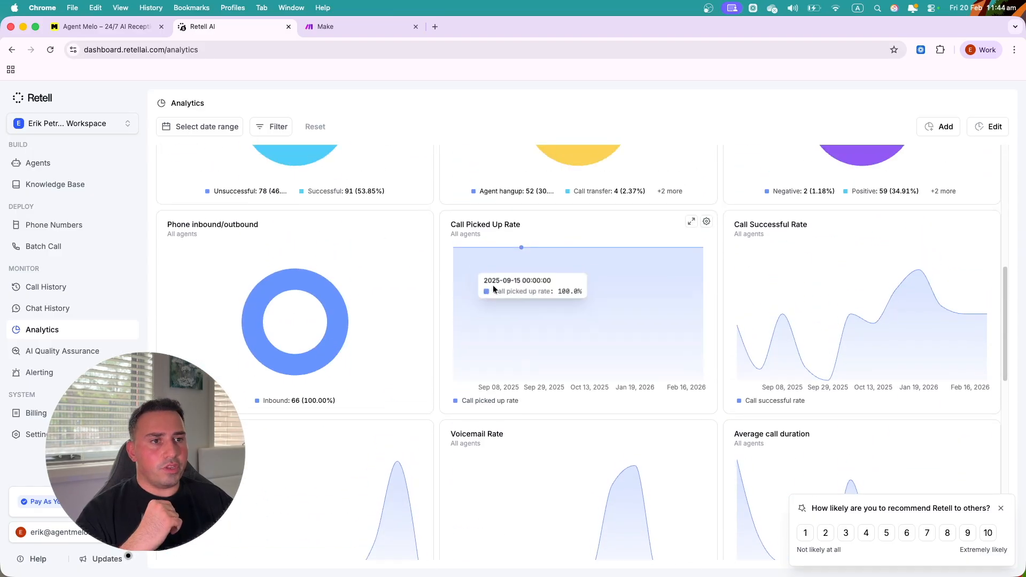
left_click(48, 353)
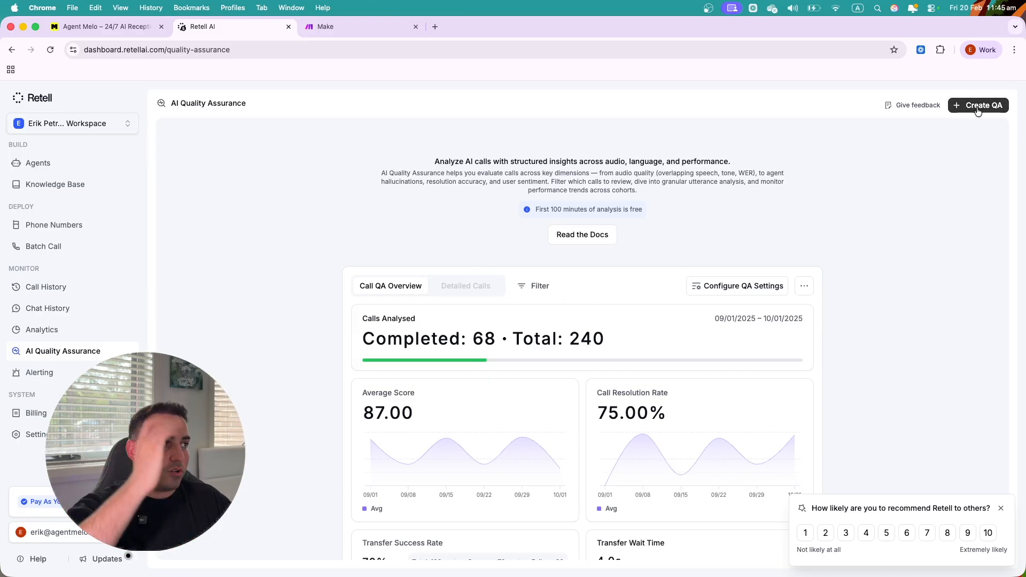
left_click(978, 106)
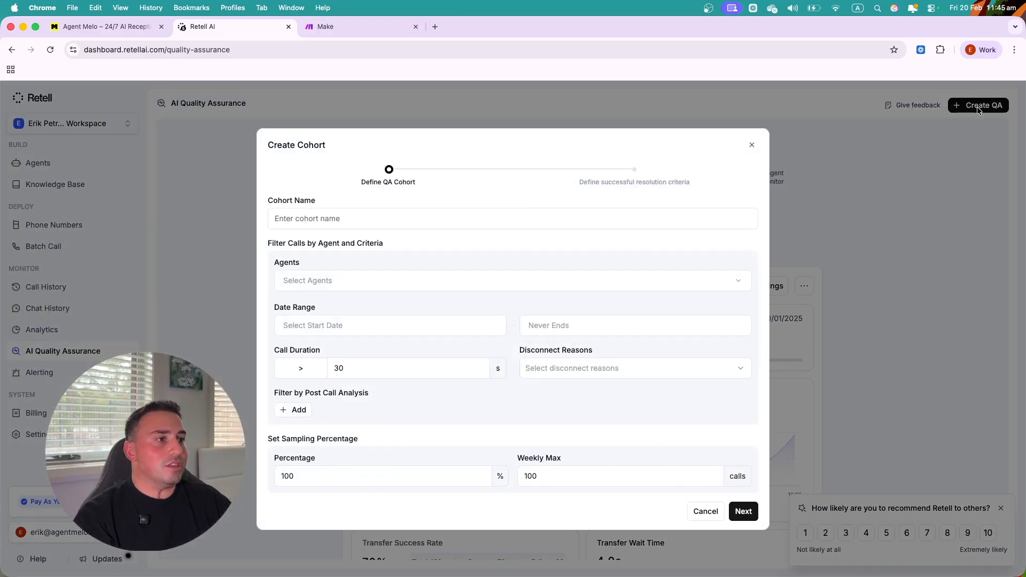
left_click(314, 284)
mouse_move(345, 366)
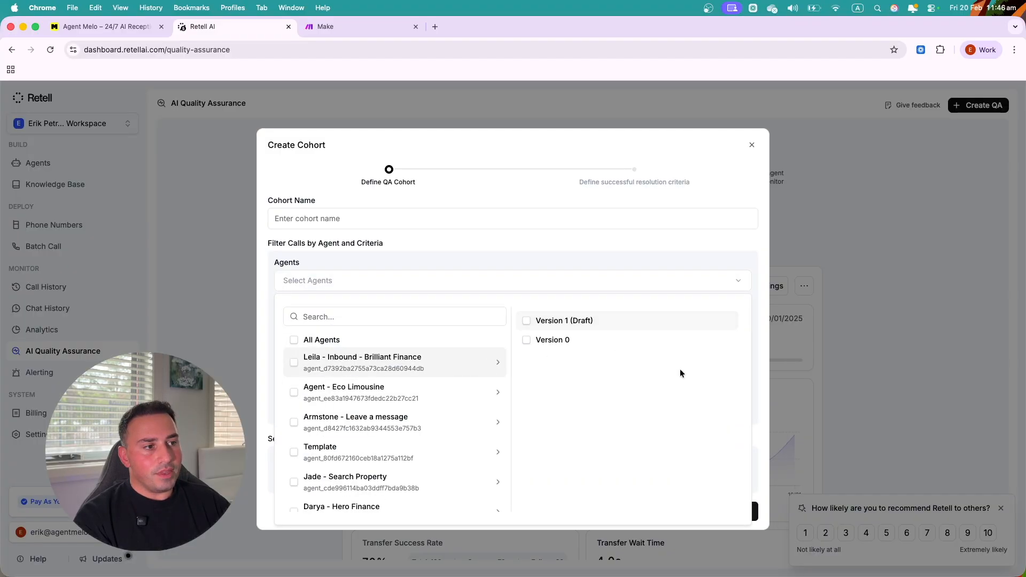
left_click(526, 320)
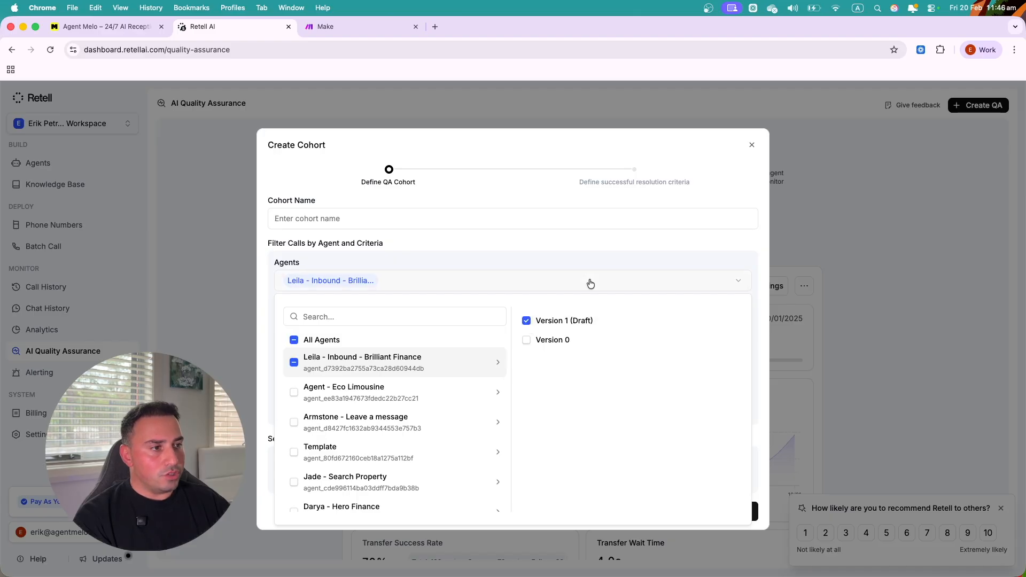
left_click(582, 264)
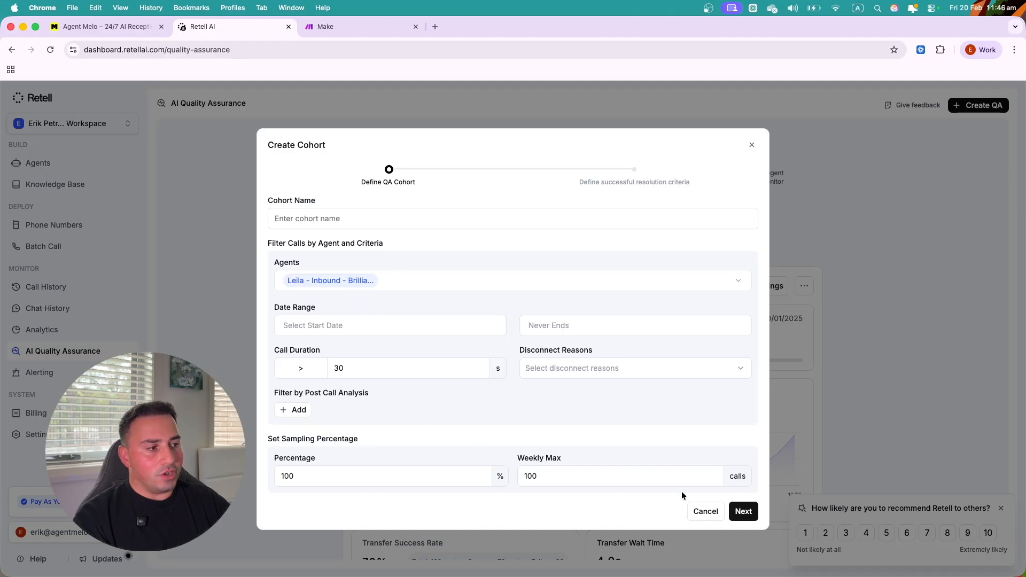
left_click(565, 373)
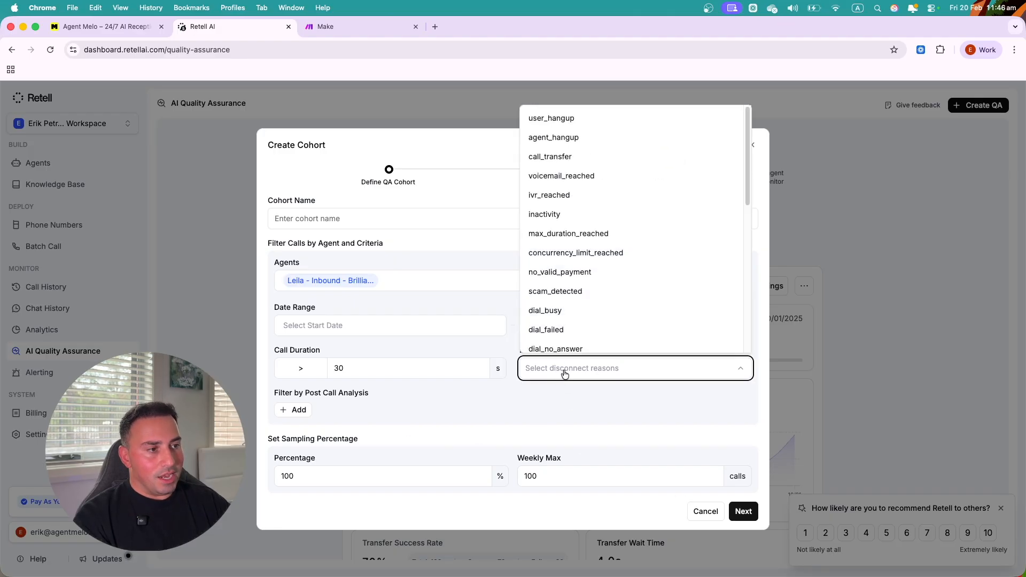
scroll(569, 224, "down", 3)
scroll(571, 224, "down", 5)
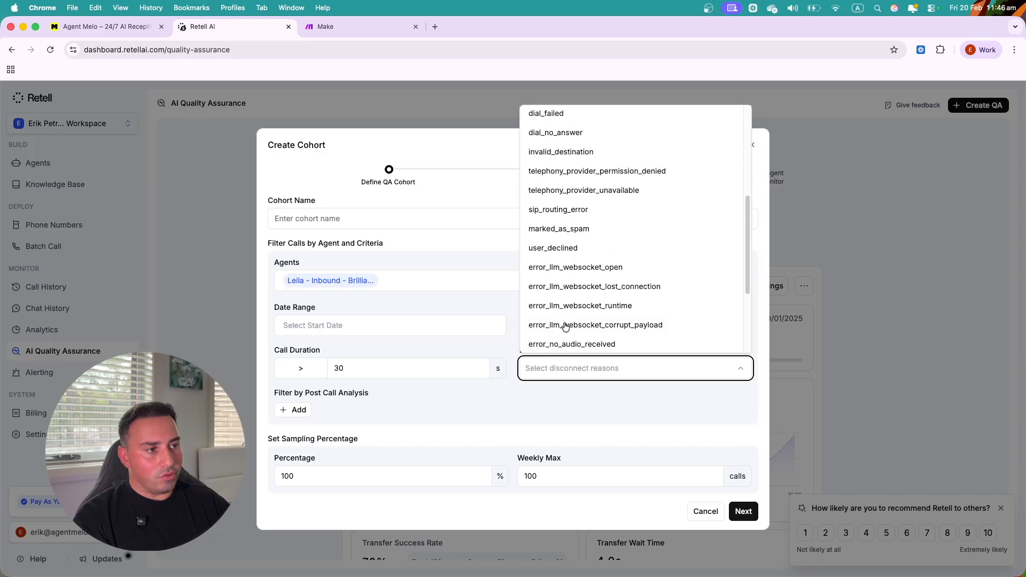
left_click(555, 410)
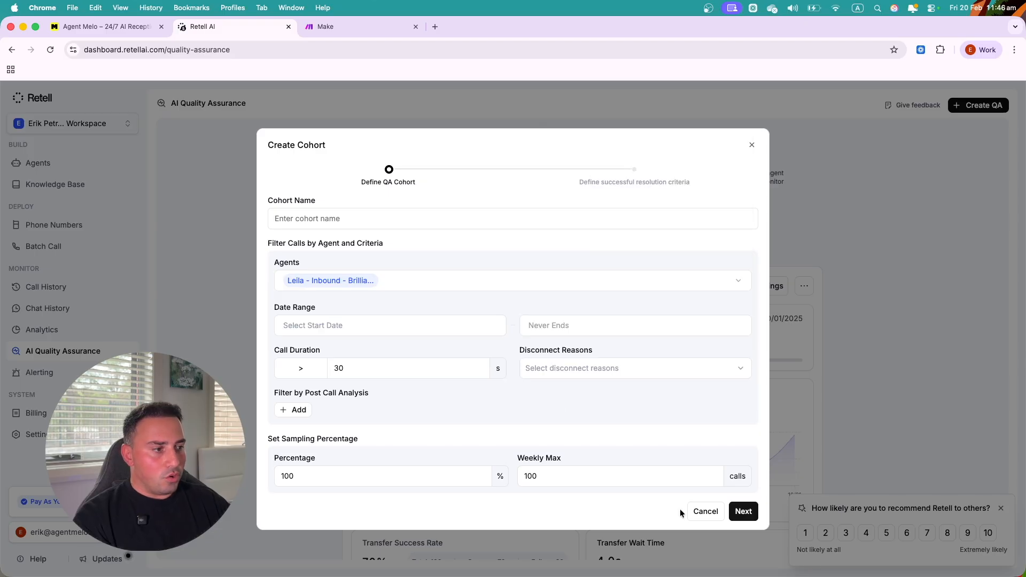
left_click(705, 511)
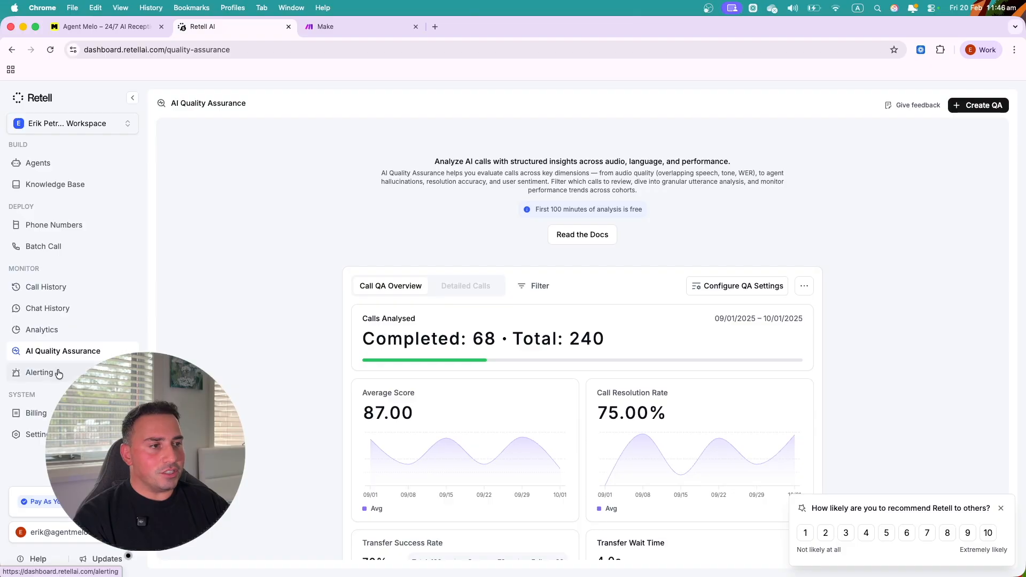
- Browse the Alerting, Billing and workspace Settings pages
left_click(57, 372)
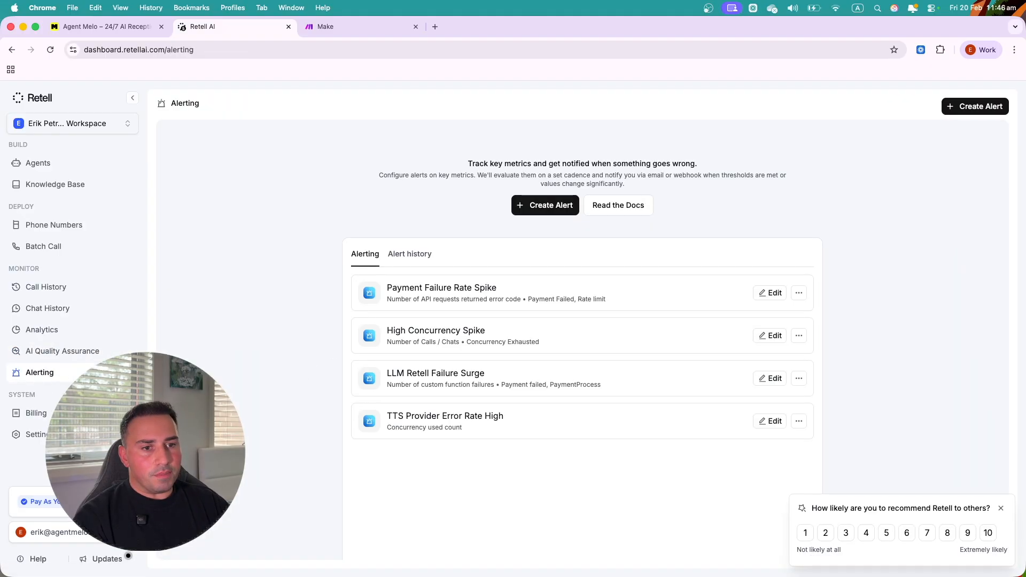
left_click(36, 413)
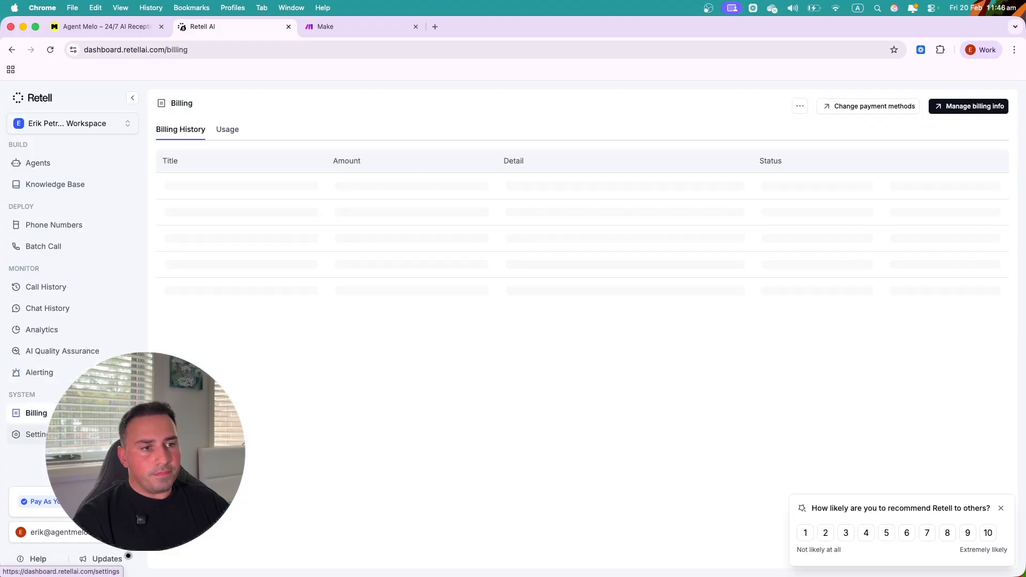
left_click(36, 435)
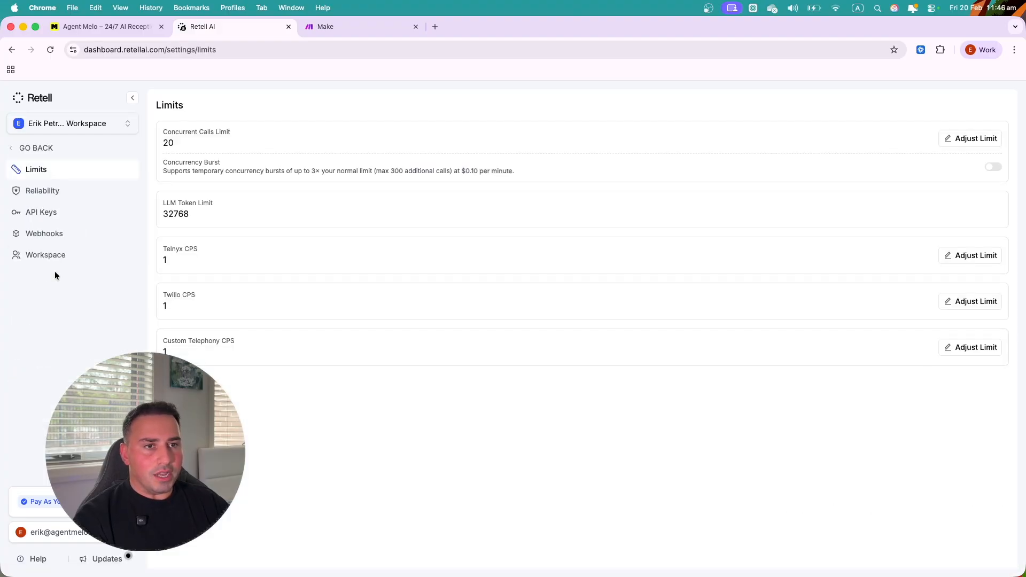
left_click(20, 148)
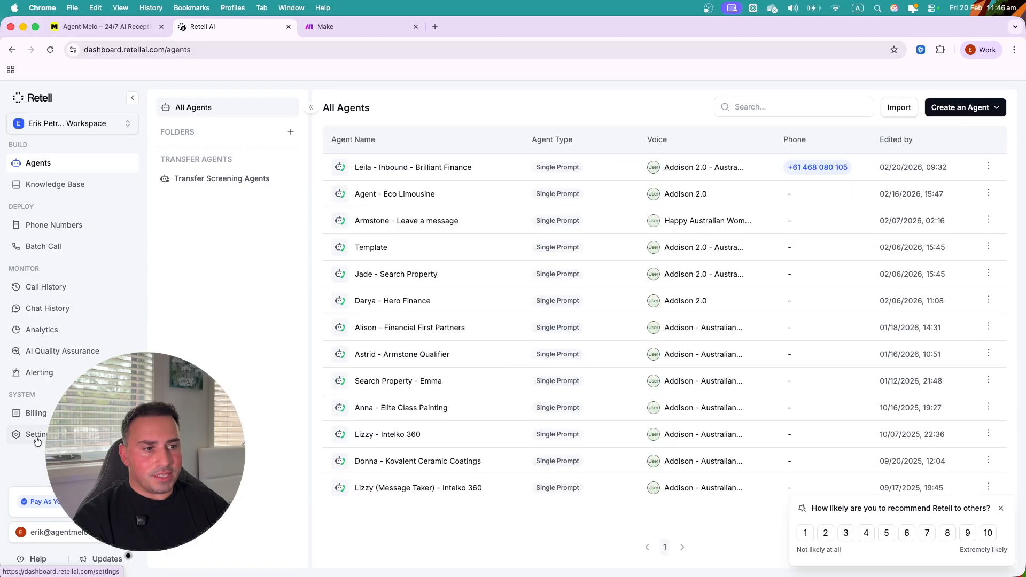
left_click(36, 434)
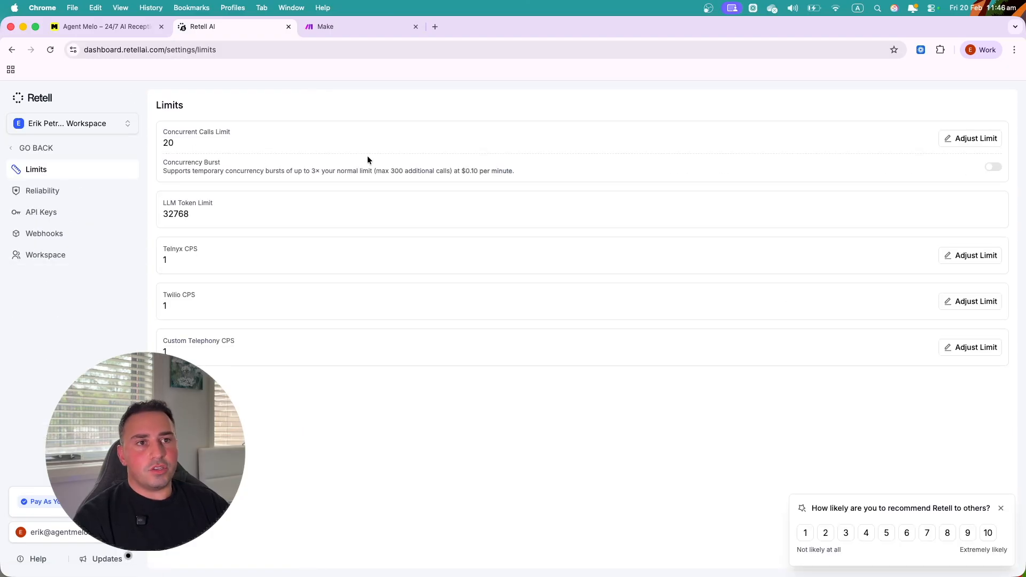
- Glance at the Make dashboard, then open the API Keys settings
left_click(368, 25)
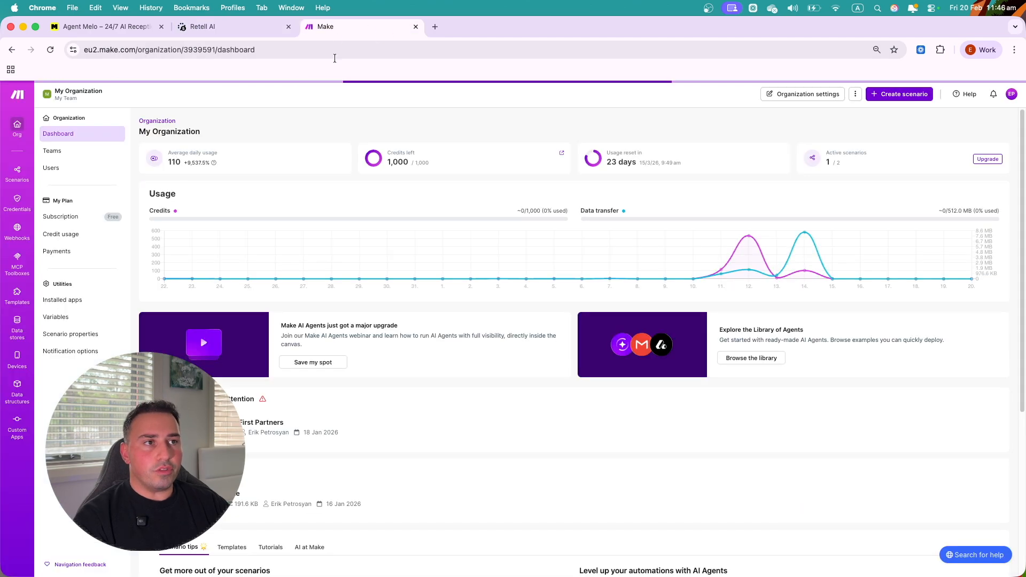
left_click(215, 27)
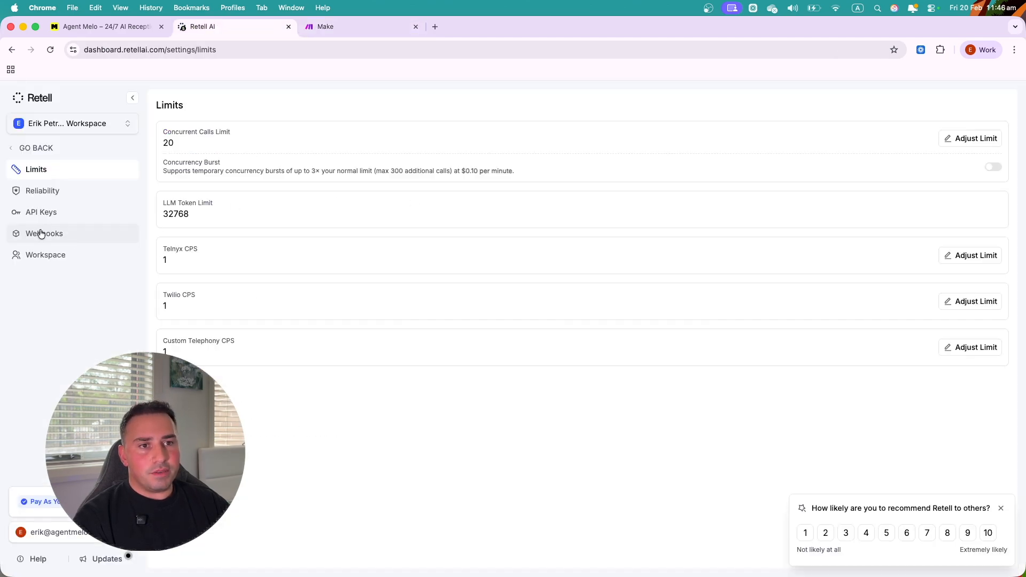
left_click(29, 211)
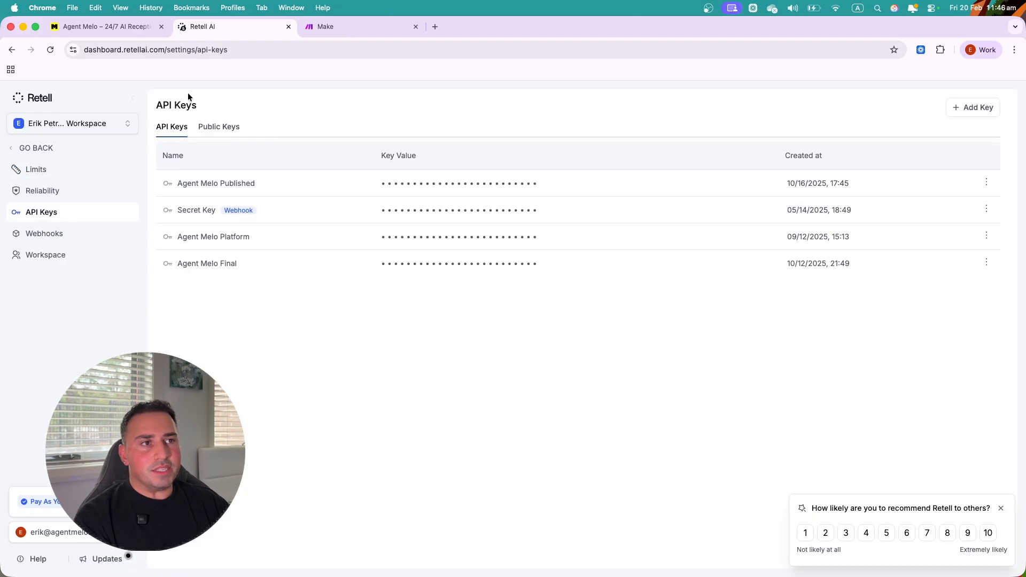
- Create a private API key named 'My First Automation'
left_click(329, 26)
left_click(214, 26)
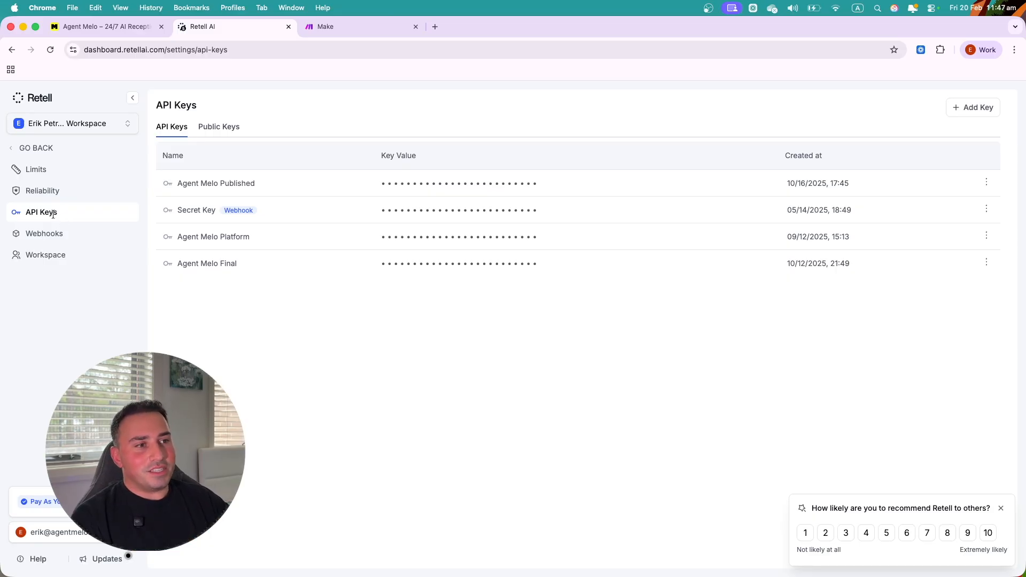
left_click(964, 109)
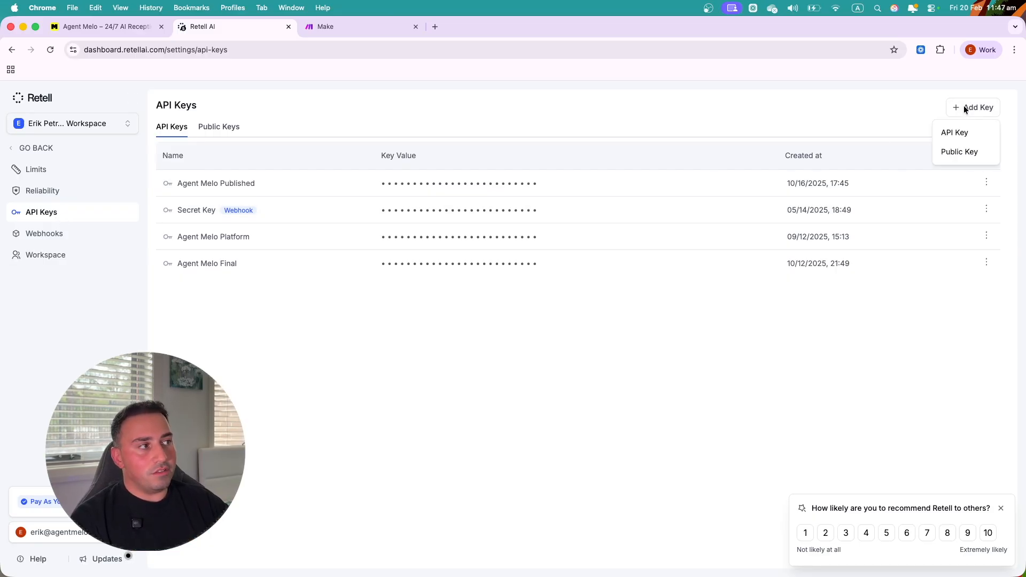
left_click(964, 136)
left_click(458, 320)
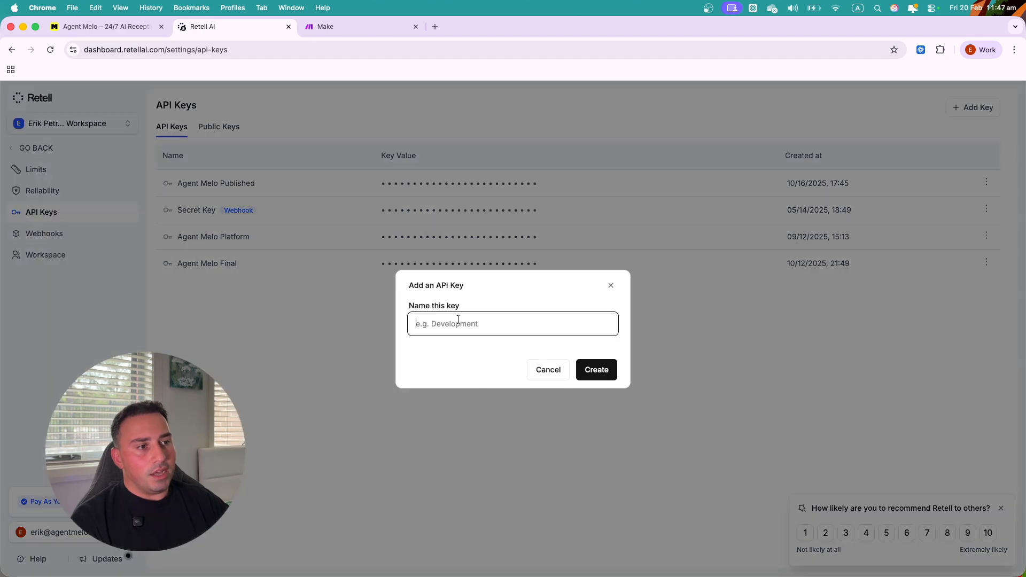
type("My AFirst Automation")
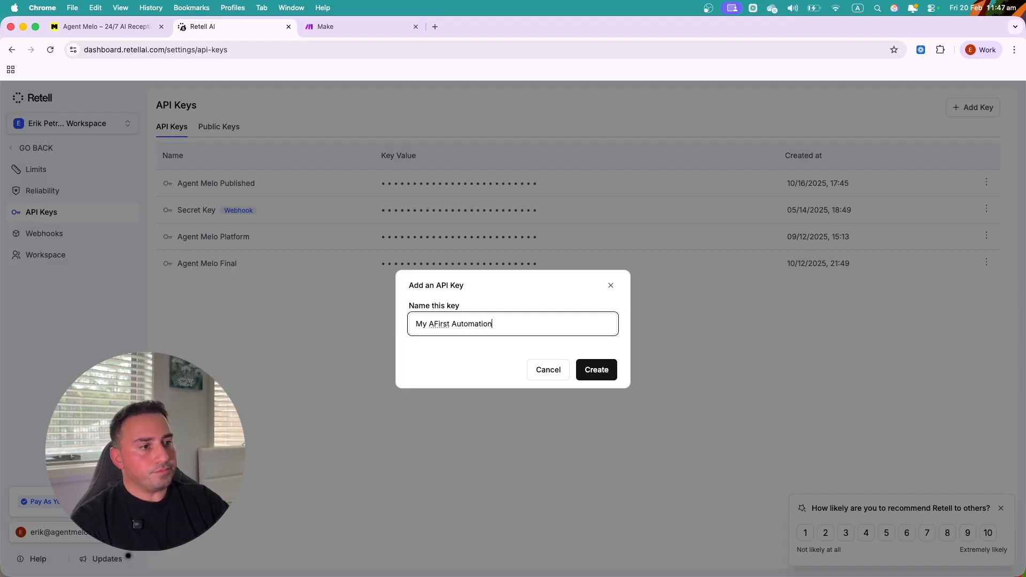
left_click(434, 325)
key("BackSpace")
left_click(598, 370)
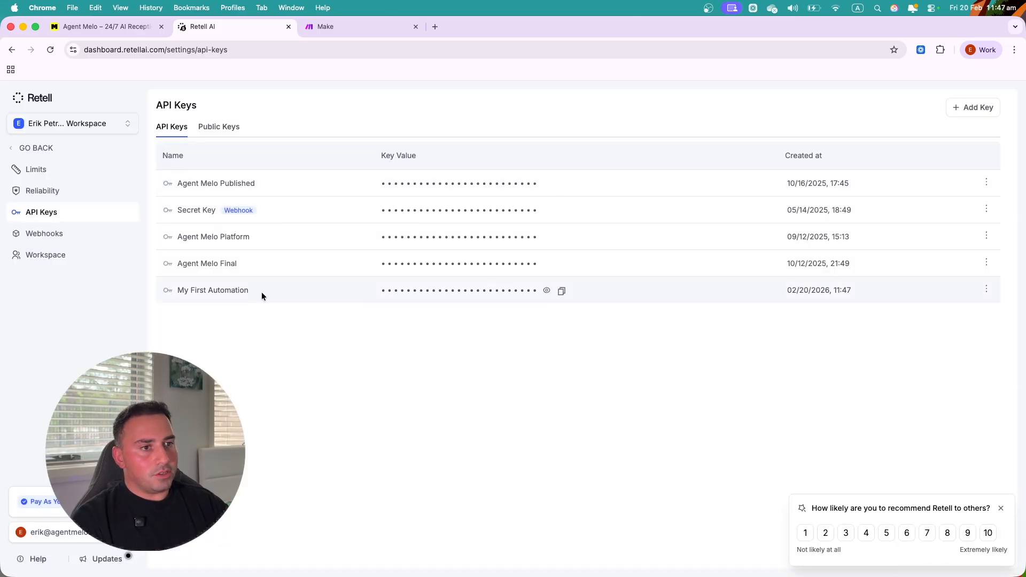
- Reveal and copy the new key's value, then delete the key
left_click(545, 291)
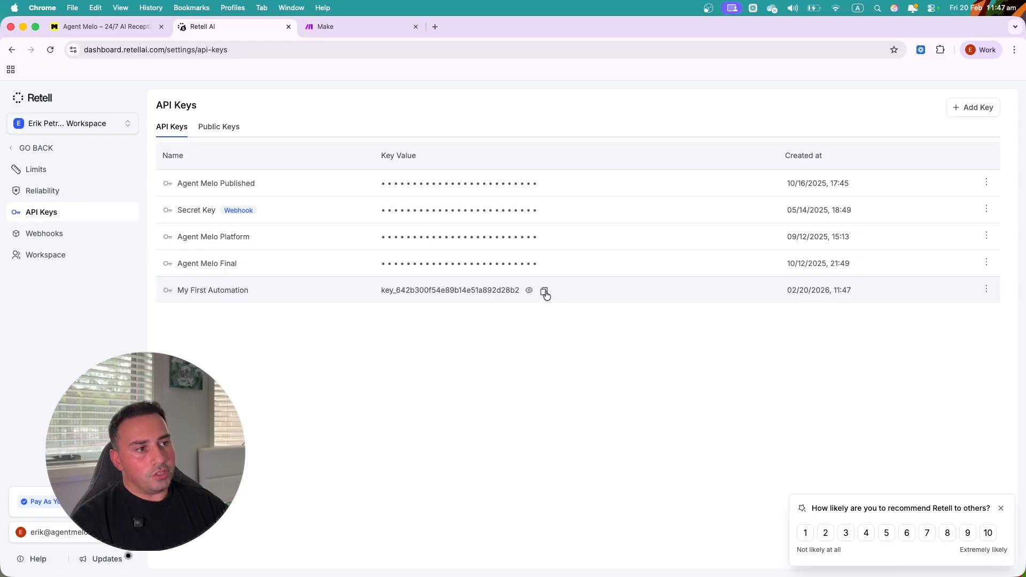
left_click(562, 292)
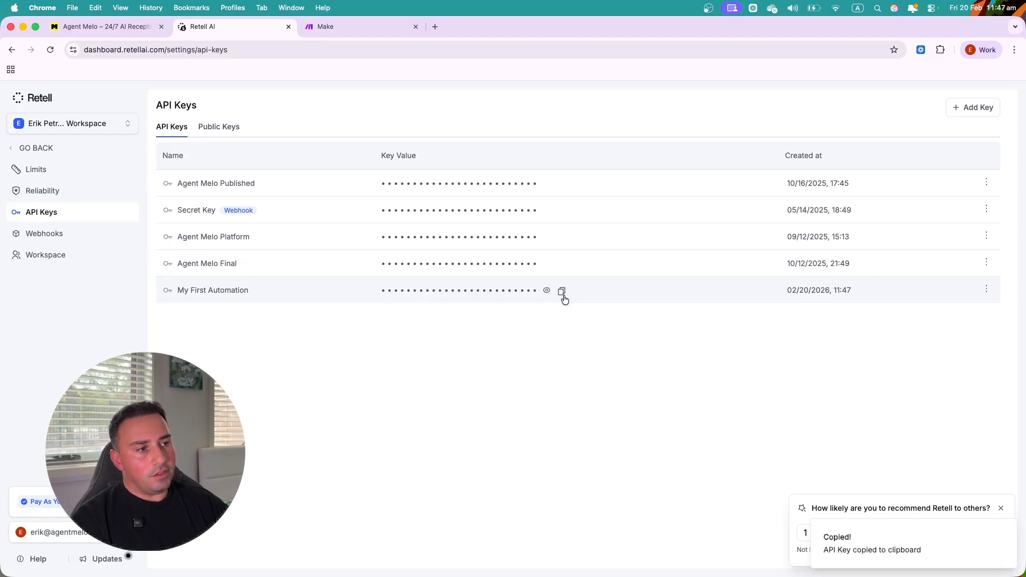
left_click(987, 290)
left_click(955, 346)
left_click(594, 357)
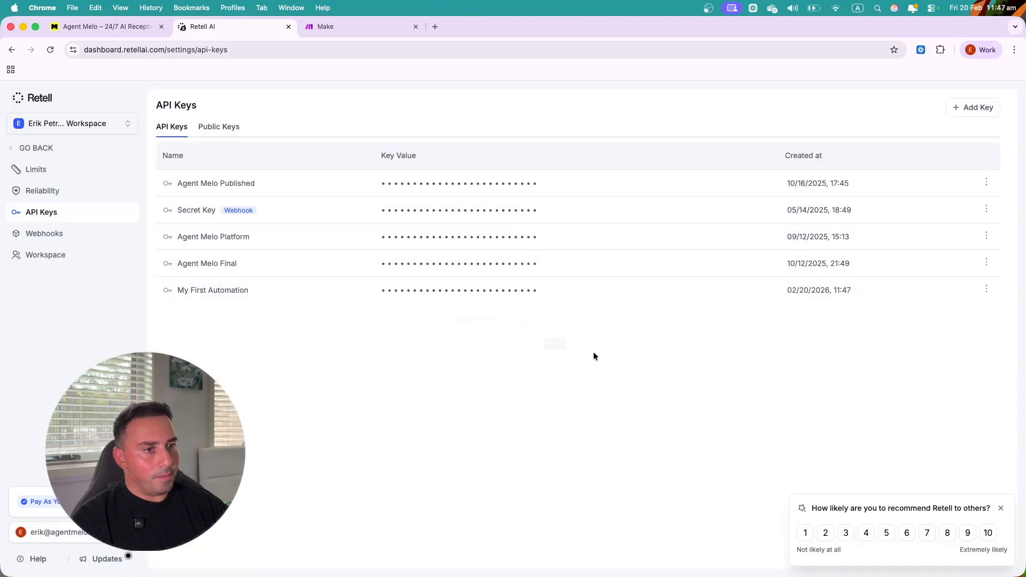
- Browse the Limits, Reliability, API Keys and Webhooks settings pages
left_click(43, 168)
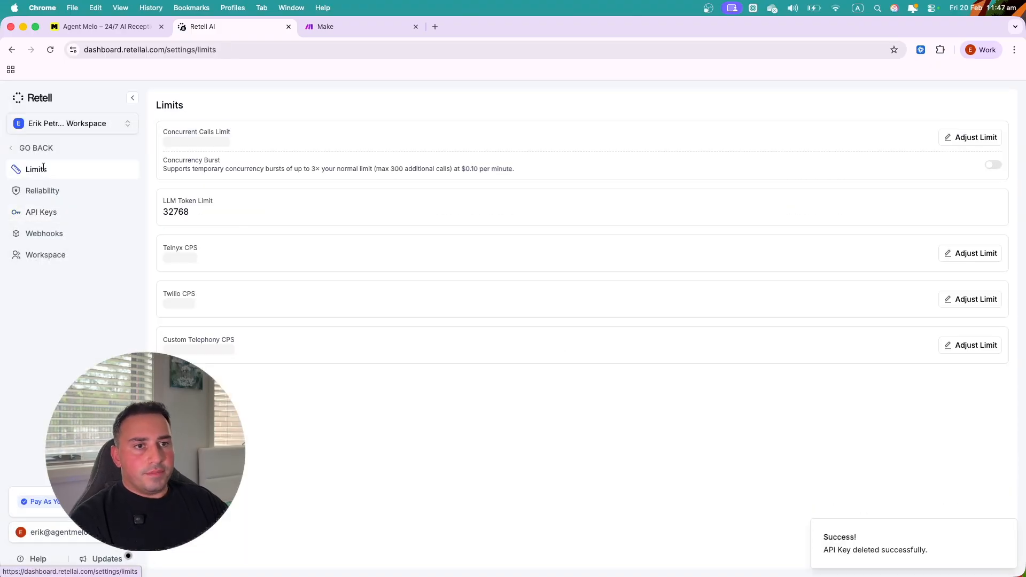
left_click(67, 192)
left_click(66, 214)
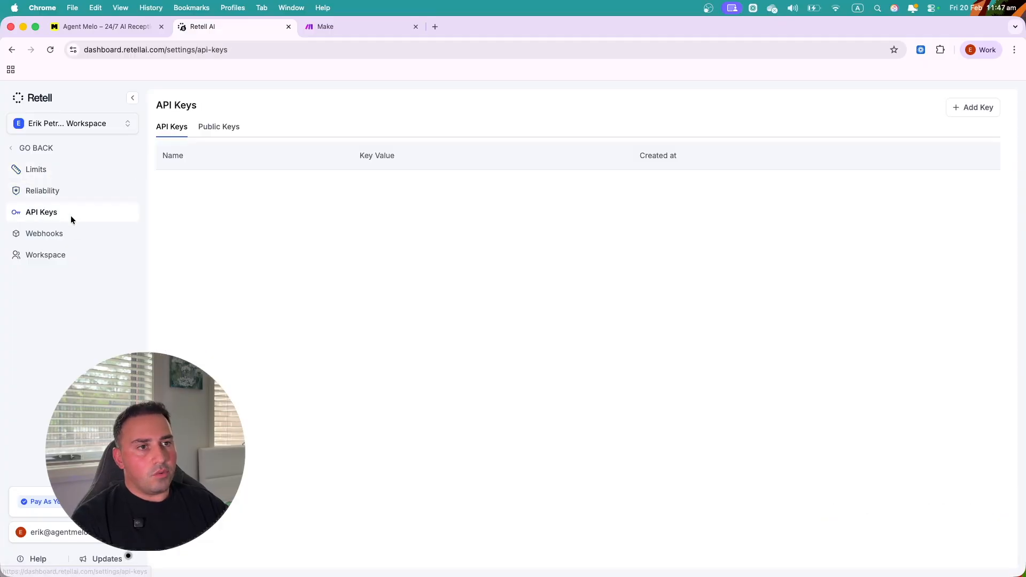
left_click(62, 242)
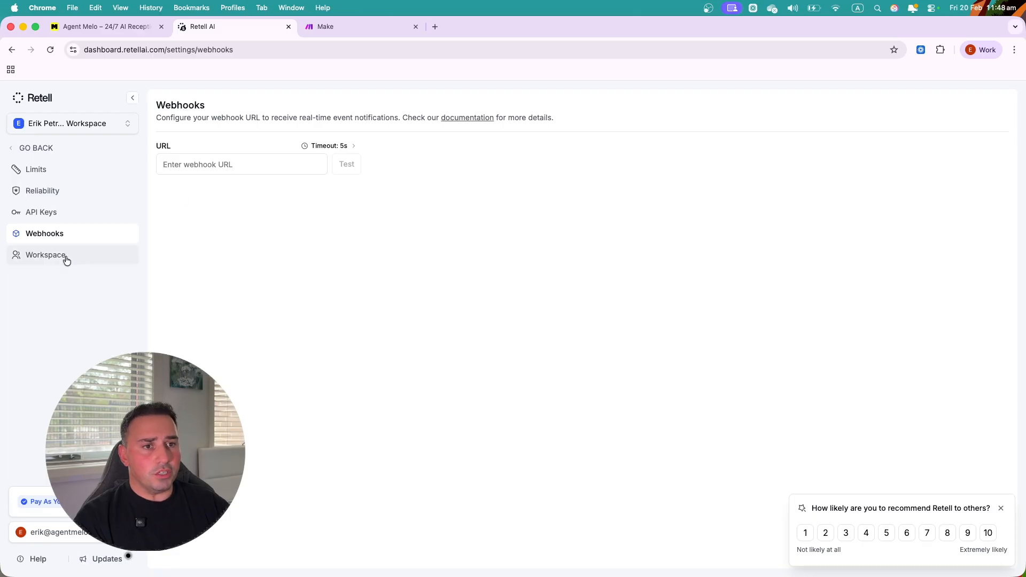
- Open the Workspace General page showing the workspace name and ID
left_click(48, 258)
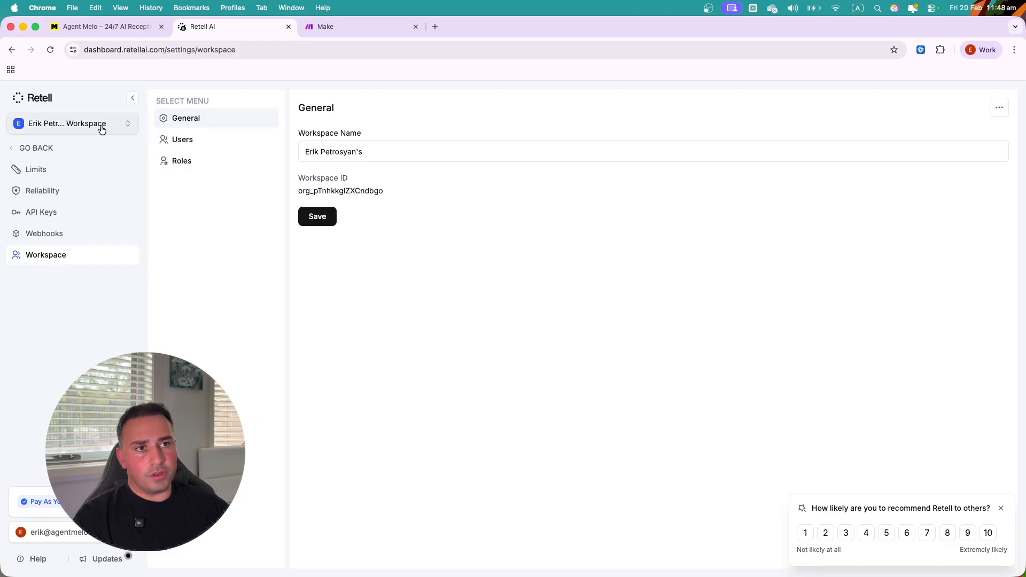
- Go back to the agents list and create a blank Single Prompt voice agent
left_click(34, 148)
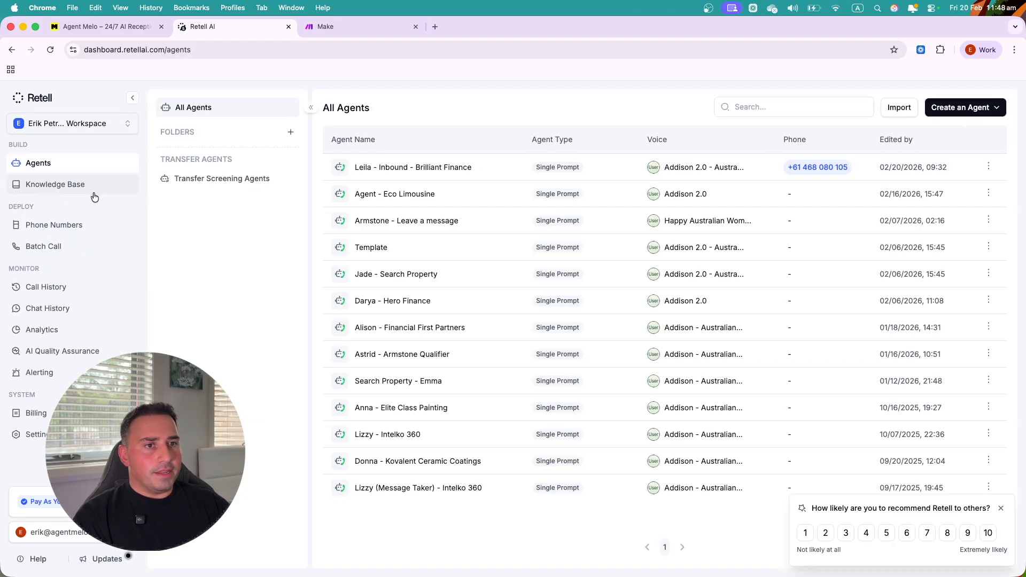
left_click(953, 111)
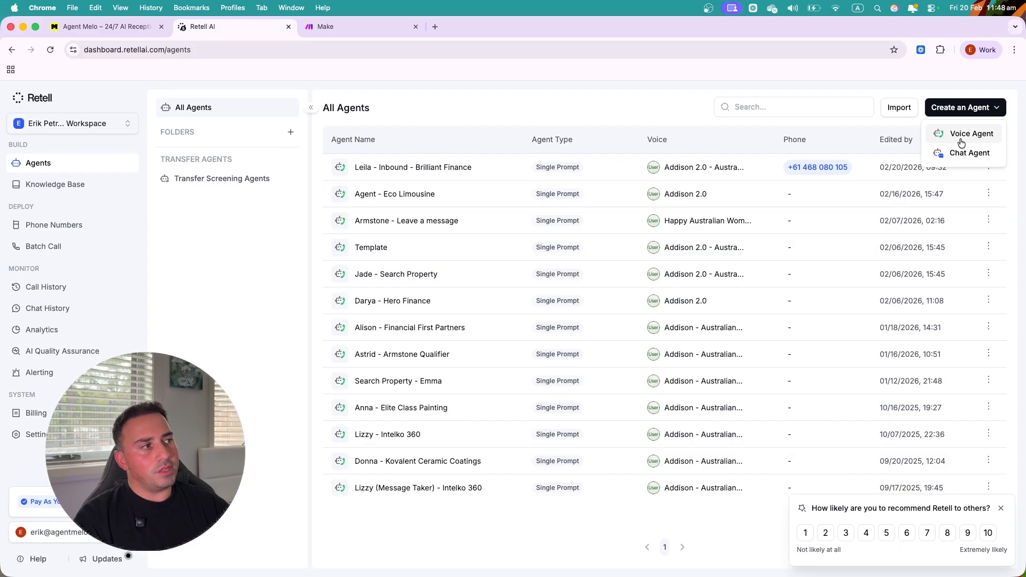
left_click(961, 137)
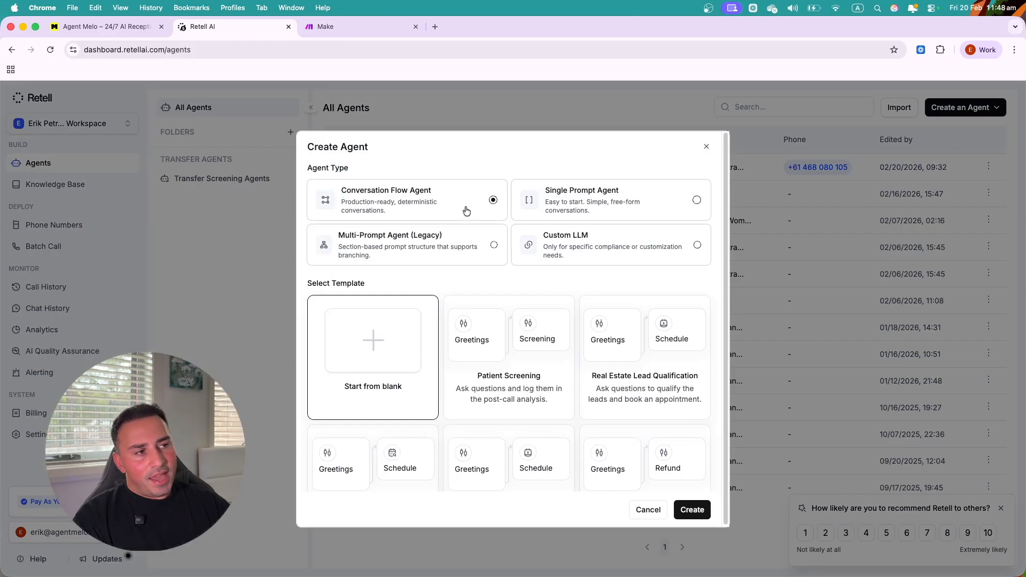
left_click(570, 208)
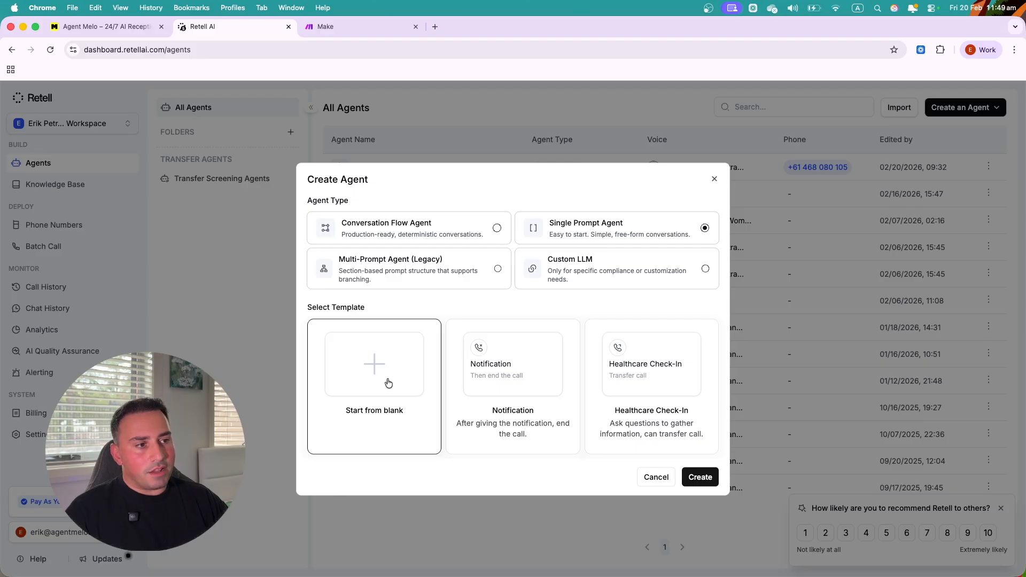
left_click(702, 477)
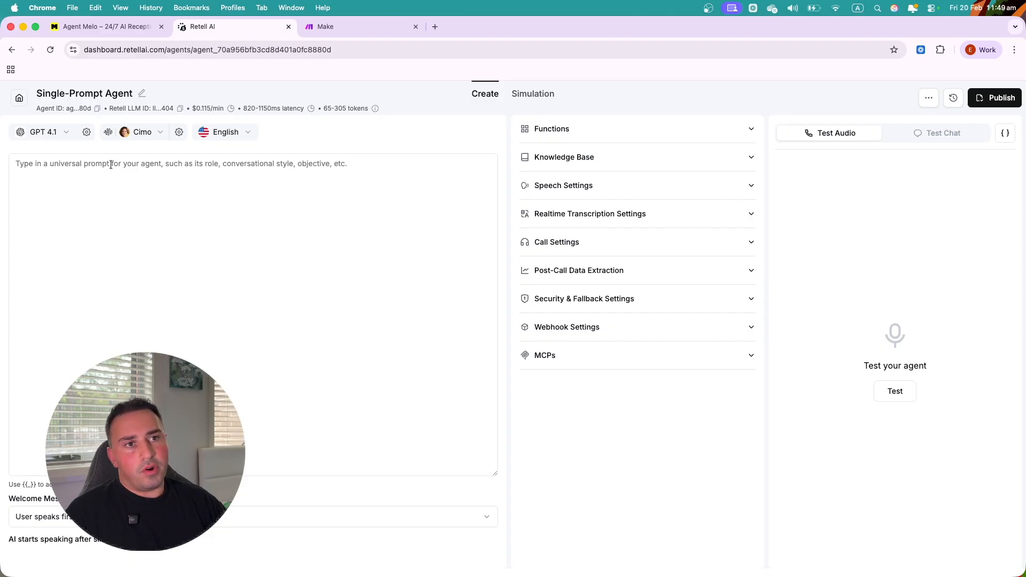
- Rename the agent to 'Melo - First Agent'
left_click(141, 94)
left_click_drag(163, 94, 56, 95)
triple_click(56, 95)
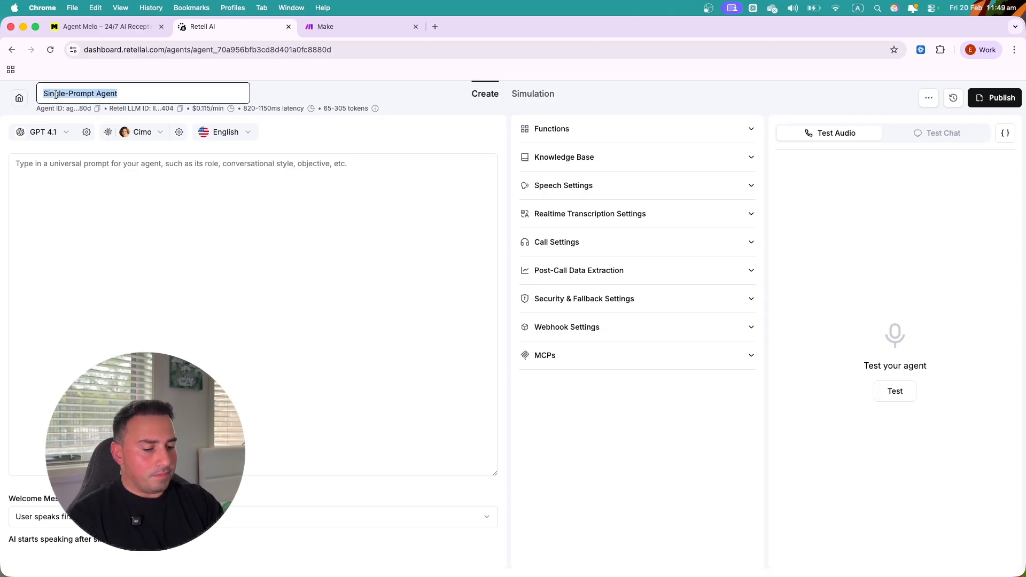
type("Melo - F")
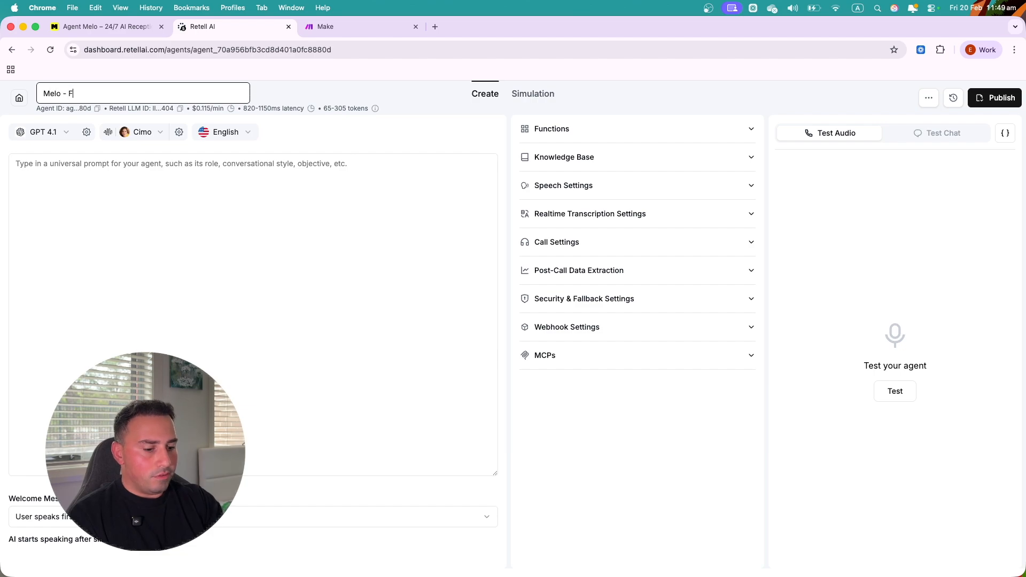
type("irst Agent")
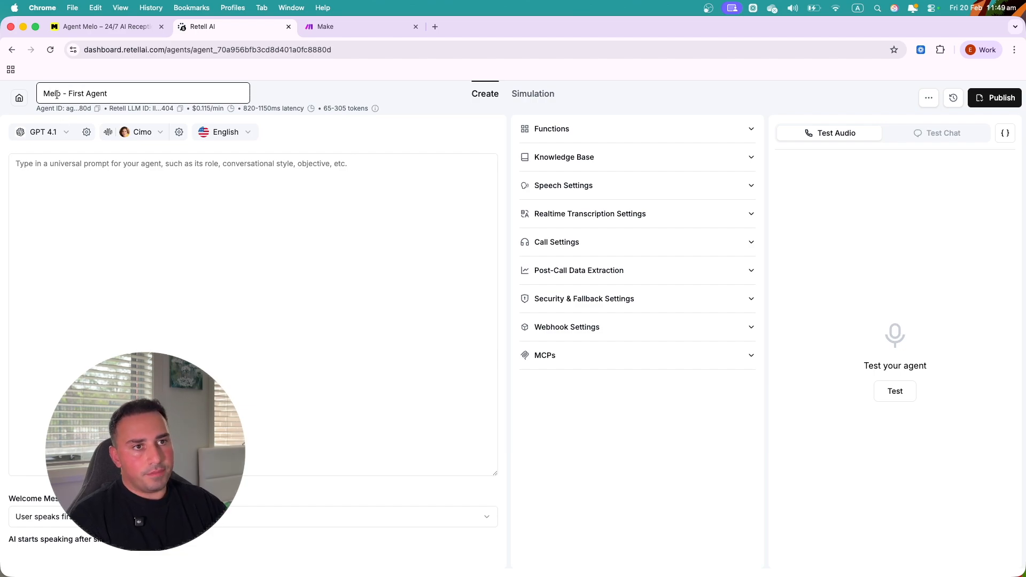
left_click(59, 223)
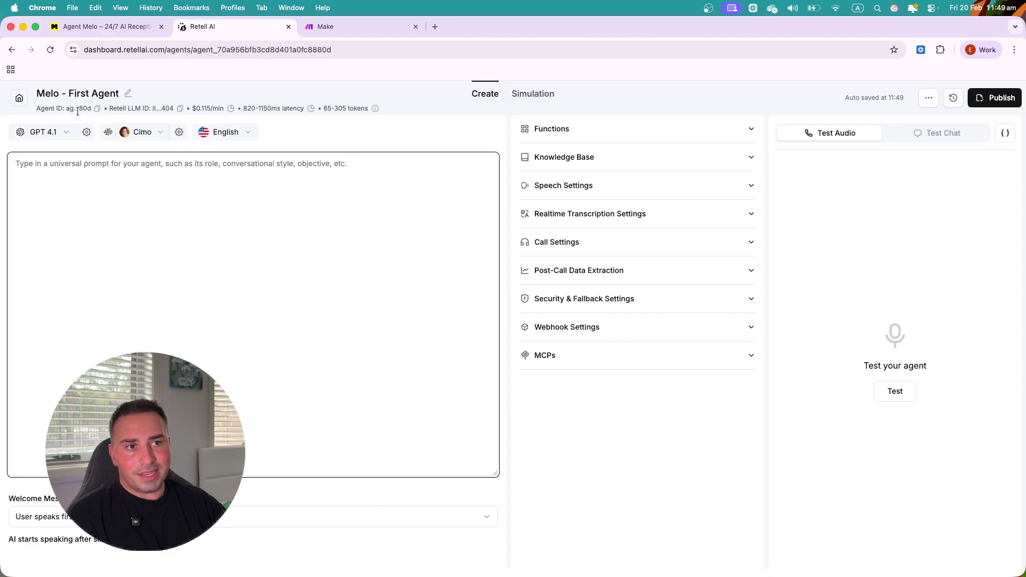
- Copy the agent's LLM ID from beside the agent title
left_click(180, 108)
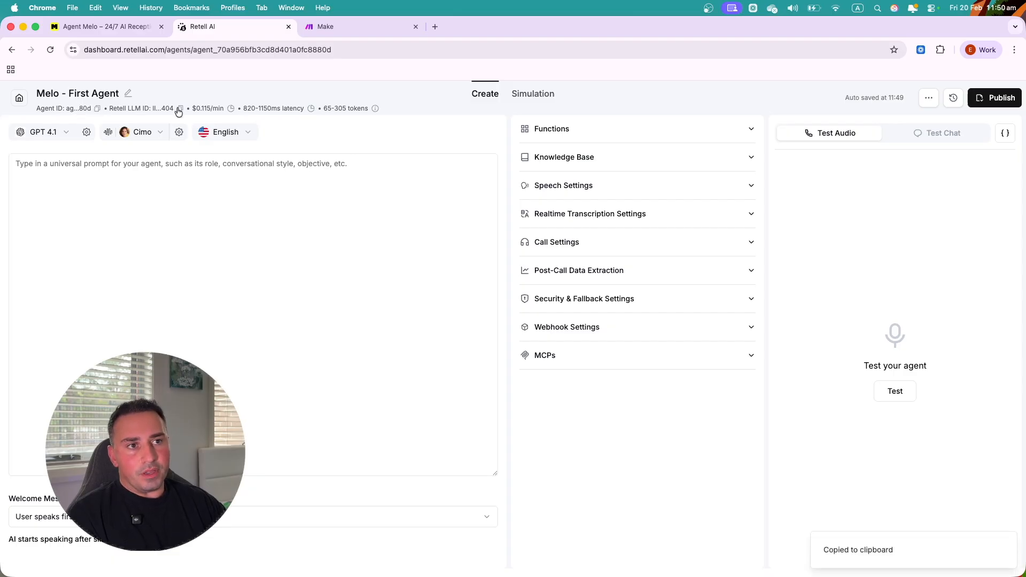
left_click_drag(111, 108, 135, 108)
left_click(140, 111)
left_click(135, 107)
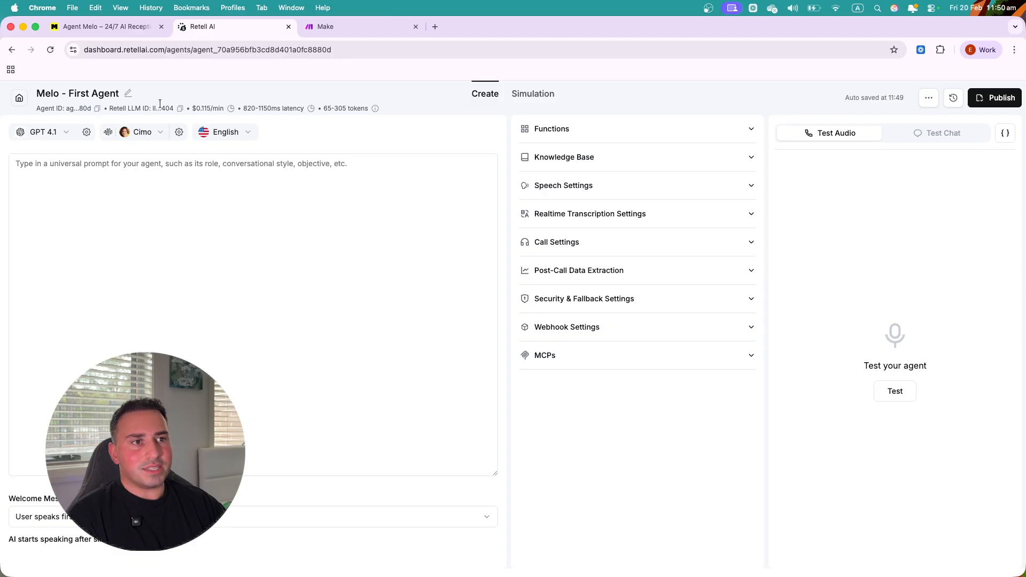
left_click_drag(196, 108, 214, 108)
left_click(214, 108)
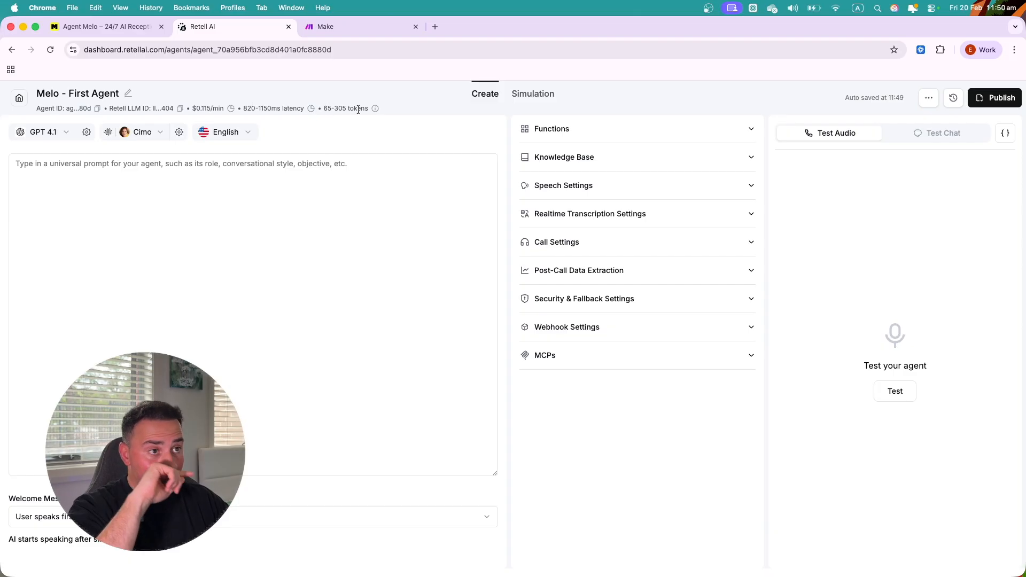
mouse_move(374, 112)
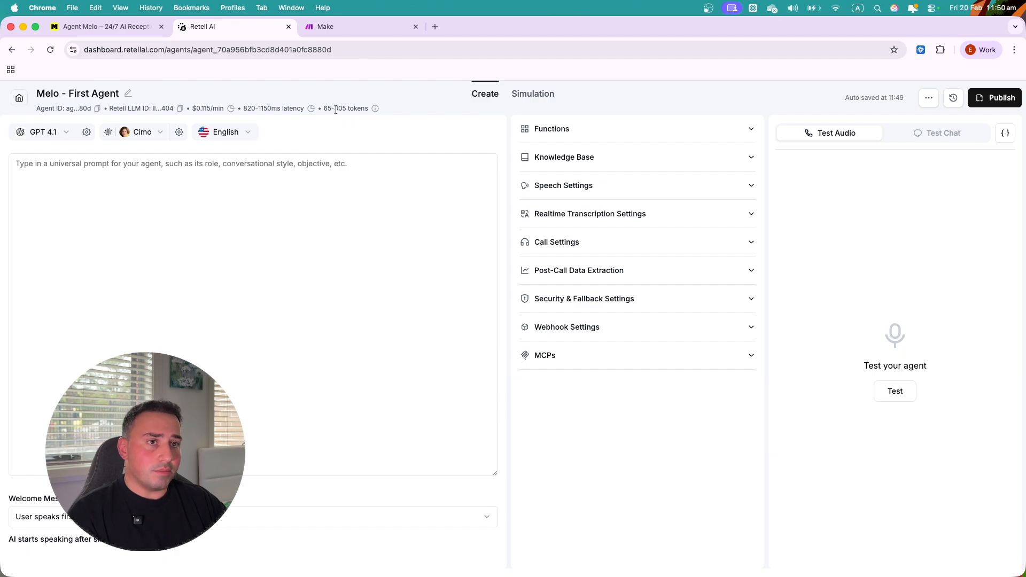
- Change the language model from GPT 4.1 to GPT 4.1 Fast Tier
left_click(67, 133)
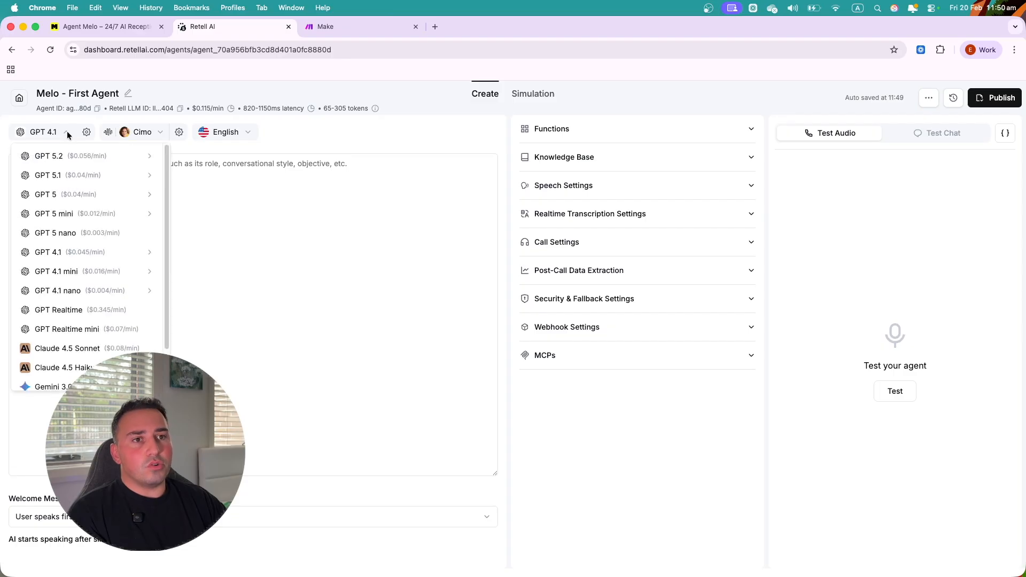
mouse_move(59, 255)
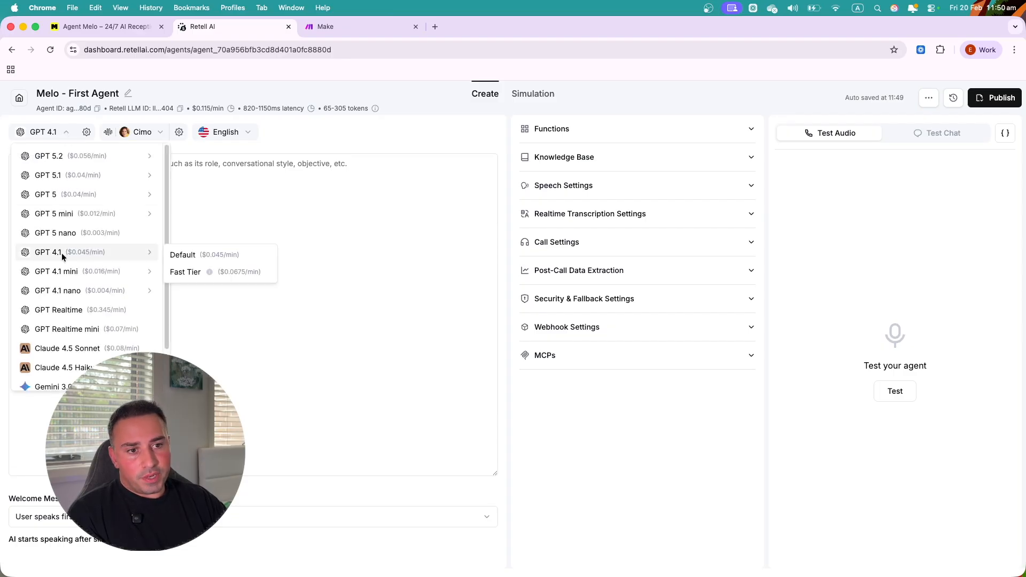
scroll(102, 344, "down", 2)
scroll(96, 332, "up", 3)
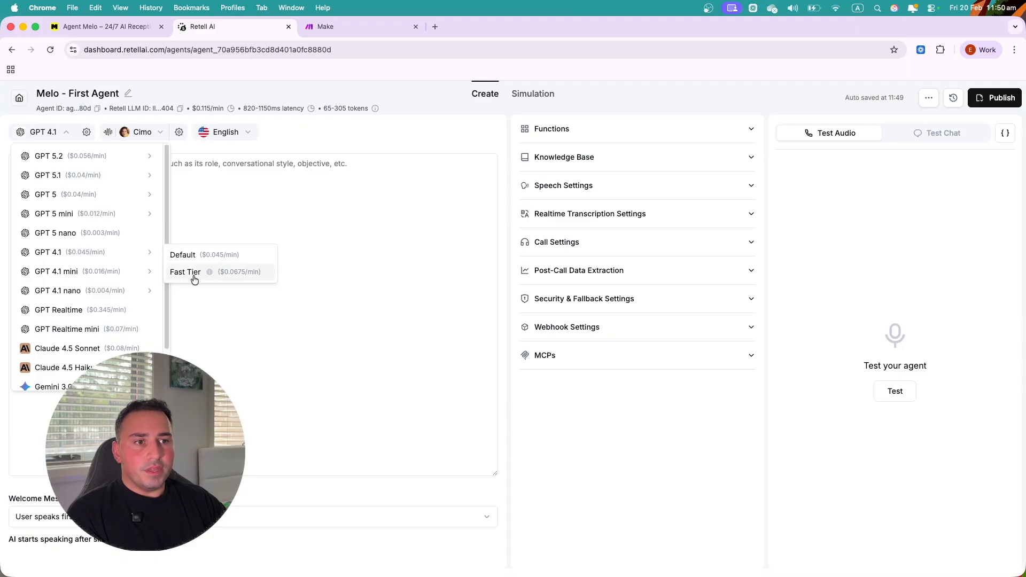
left_click(239, 272)
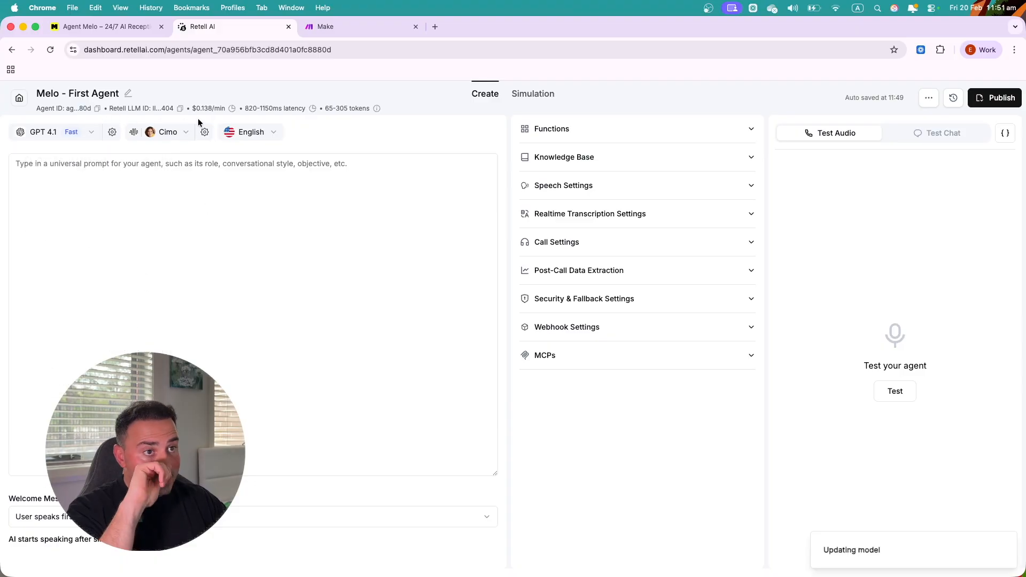
left_click(165, 156)
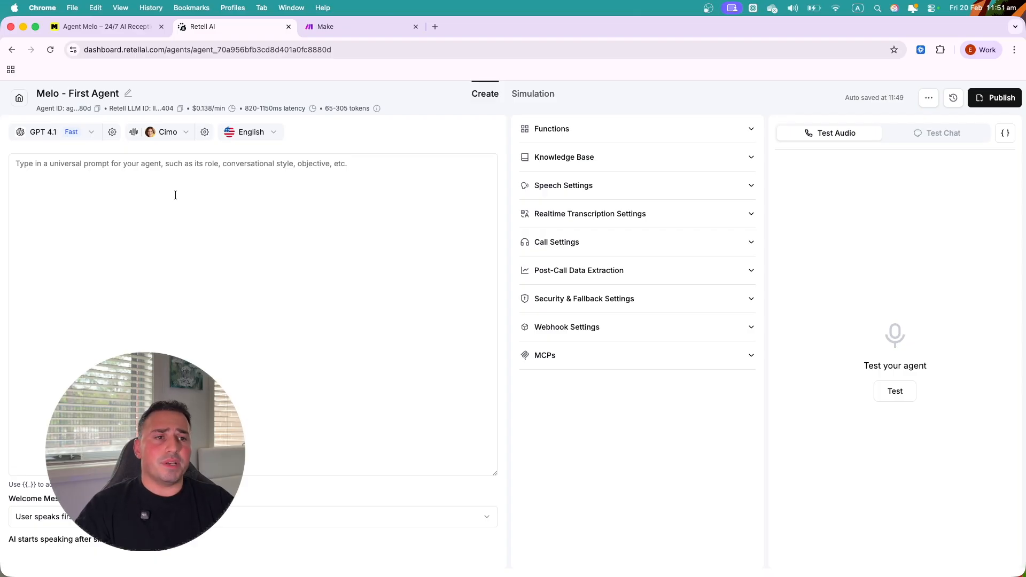
left_click(112, 133)
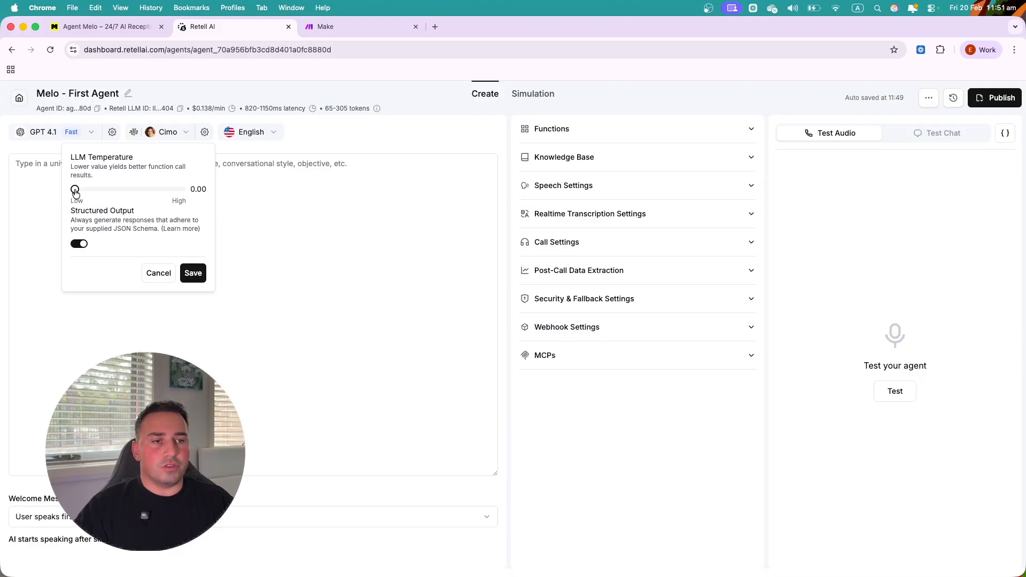
mouse_move(75, 192)
left_mouse_down()
mouse_move(126, 192)
mouse_move(79, 194)
mouse_move(95, 194)
left_mouse_up()
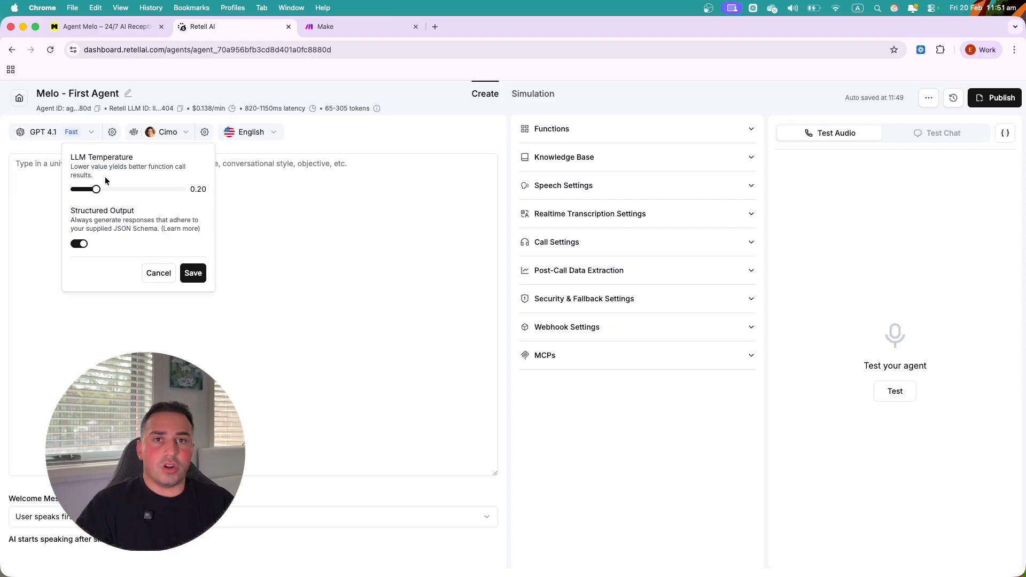
left_click_drag(96, 189, 65, 193)
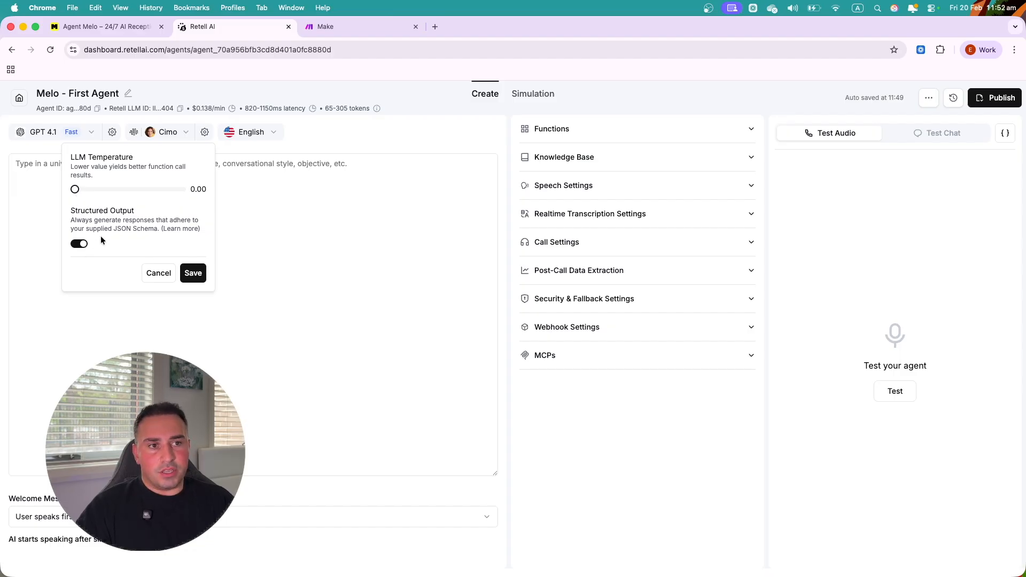
left_click_drag(116, 231, 141, 230)
left_click(142, 231)
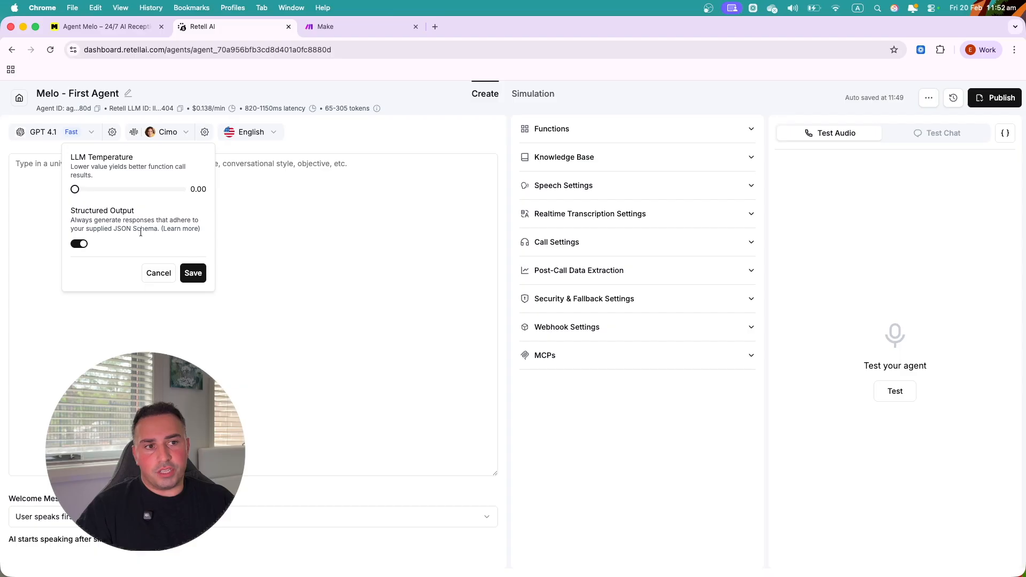
left_click(187, 271)
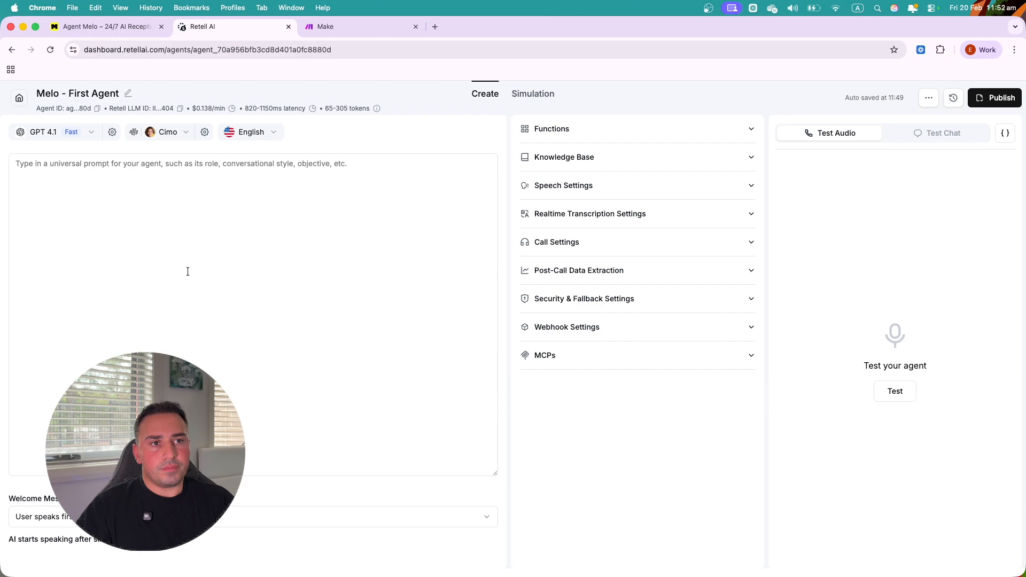
- Open the voice picker and browse the Fish Audio, ElevenLabs, Cartesia and OpenAI voices
left_click(186, 133)
scroll(271, 331, "down", 10)
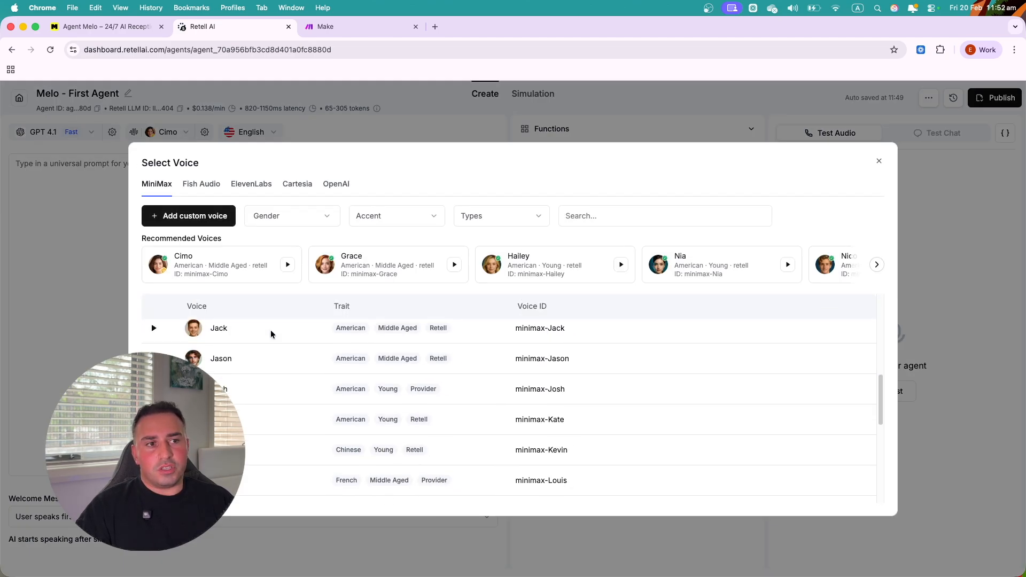
left_click(202, 187)
left_click(249, 188)
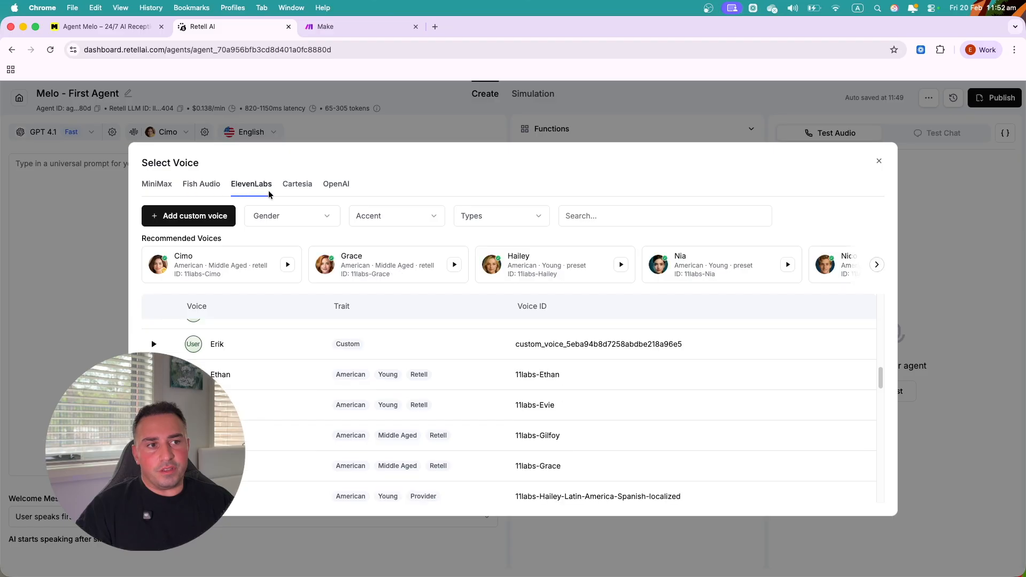
left_click(303, 188)
left_click(344, 187)
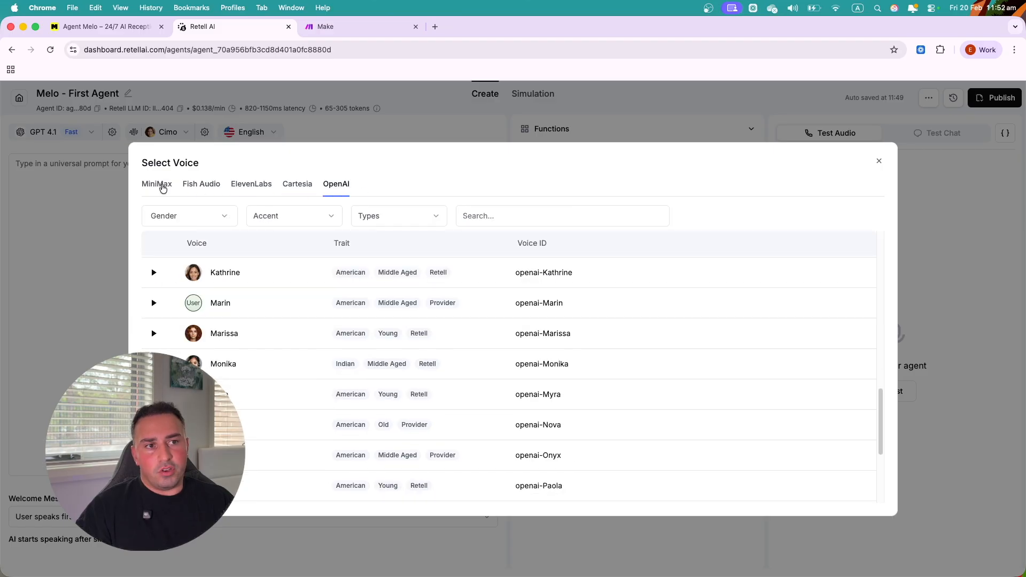
left_click(160, 187)
scroll(359, 389, "up", 5)
scroll(359, 389, "up", 3)
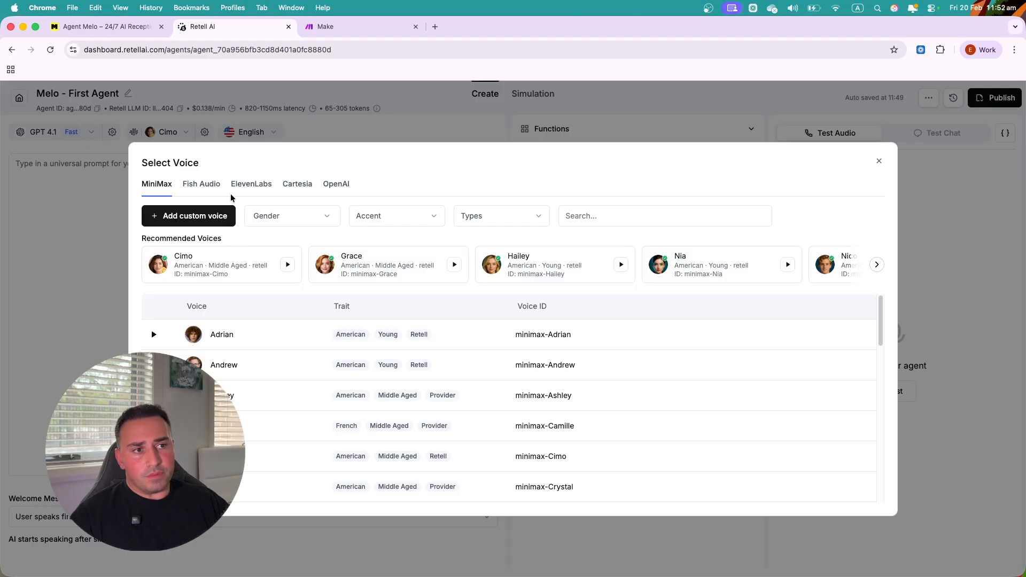
- Check ElevenLabs again, then start adding a custom voice from the MiniMax voices
left_click(257, 191)
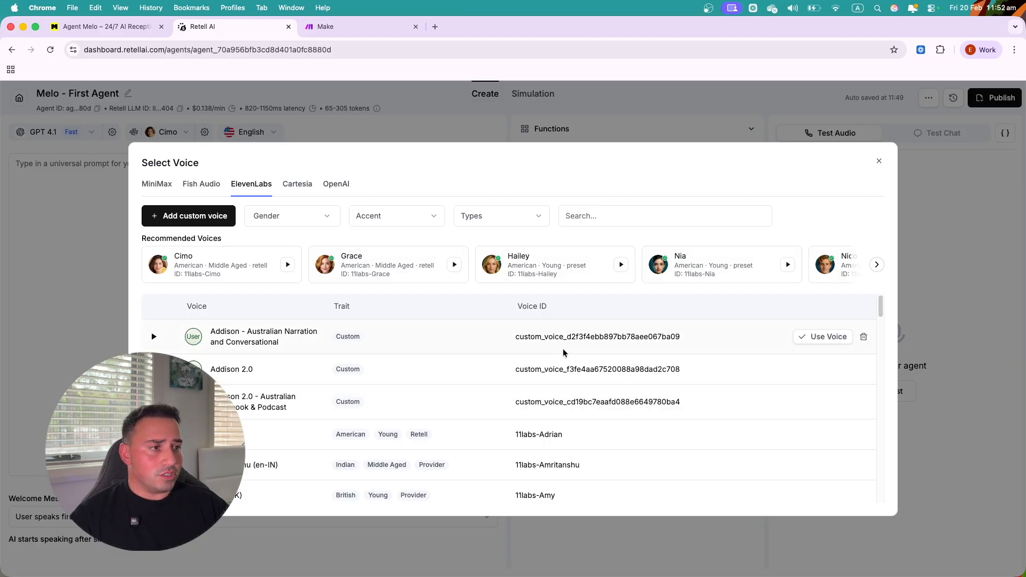
left_click(152, 187)
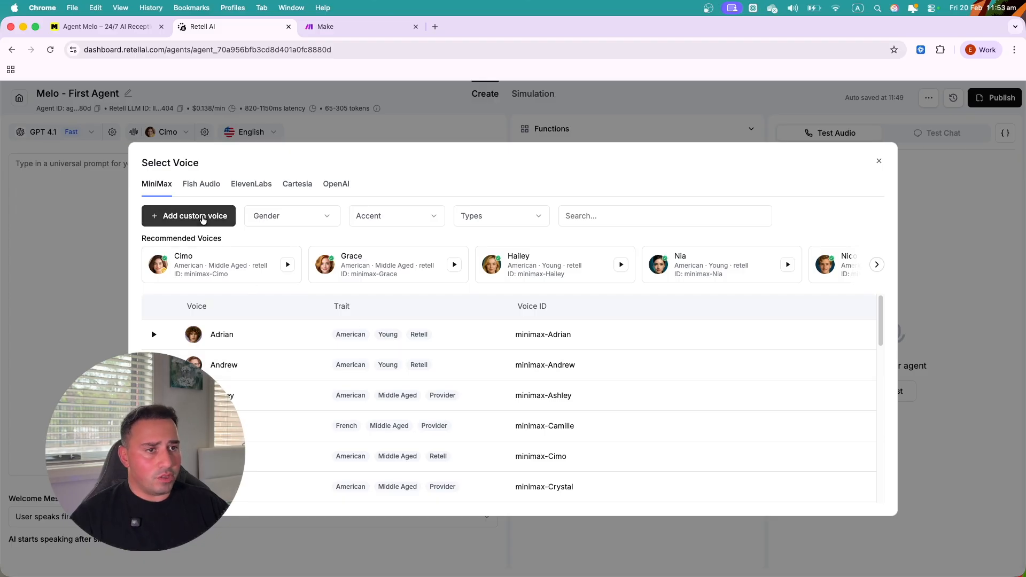
scroll(397, 380, "down", 10)
scroll(397, 380, "up", 10)
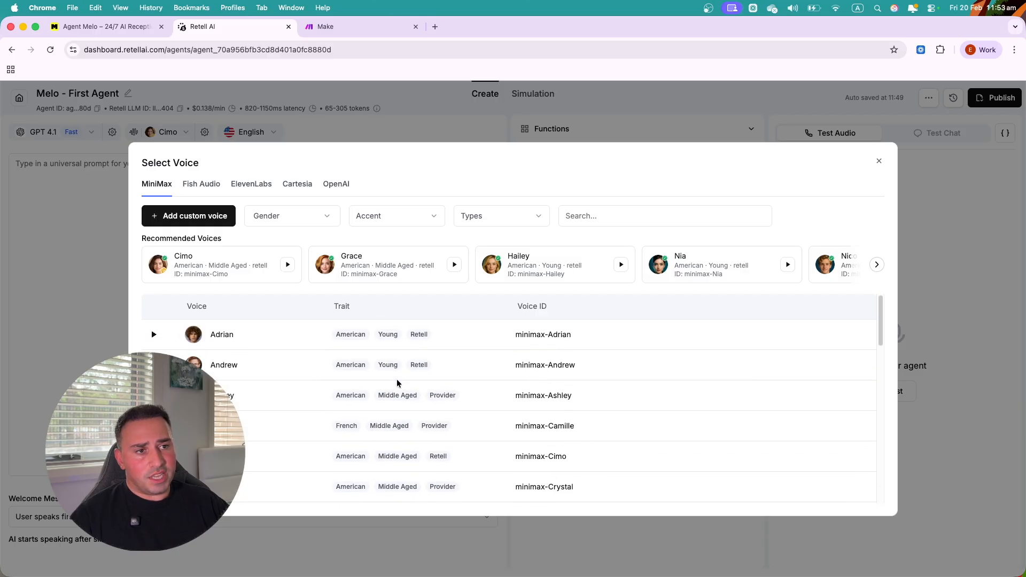
left_click(183, 219)
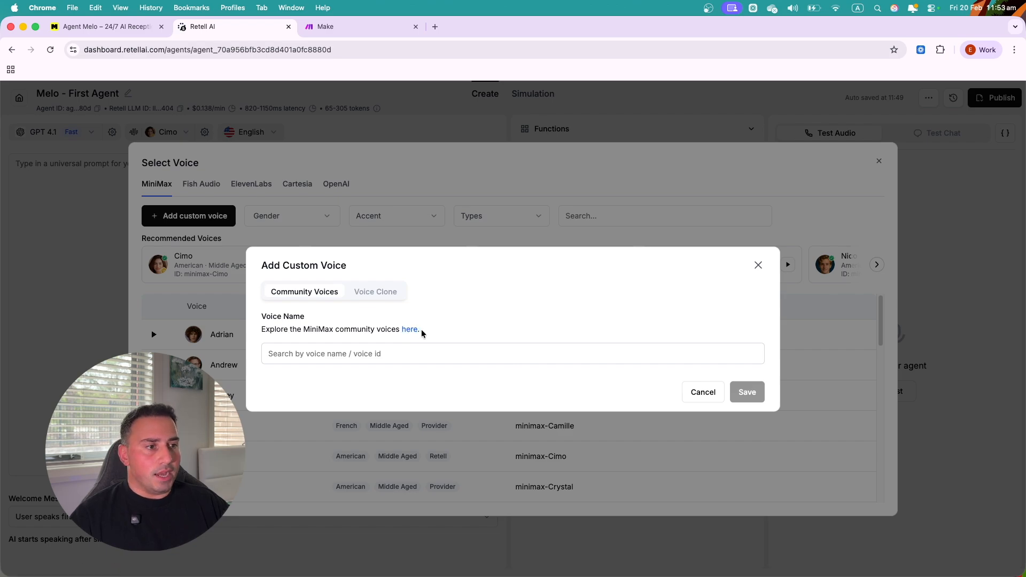
- Cancel the custom voice form and assign the ElevenLabs voice Addison 2.0 - Australian
left_click(316, 354)
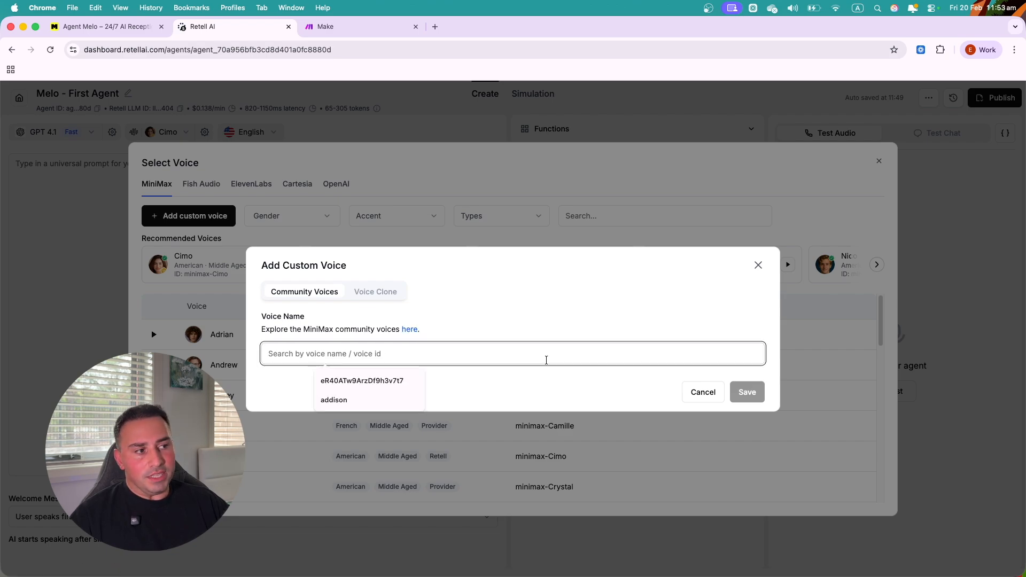
left_click(703, 394)
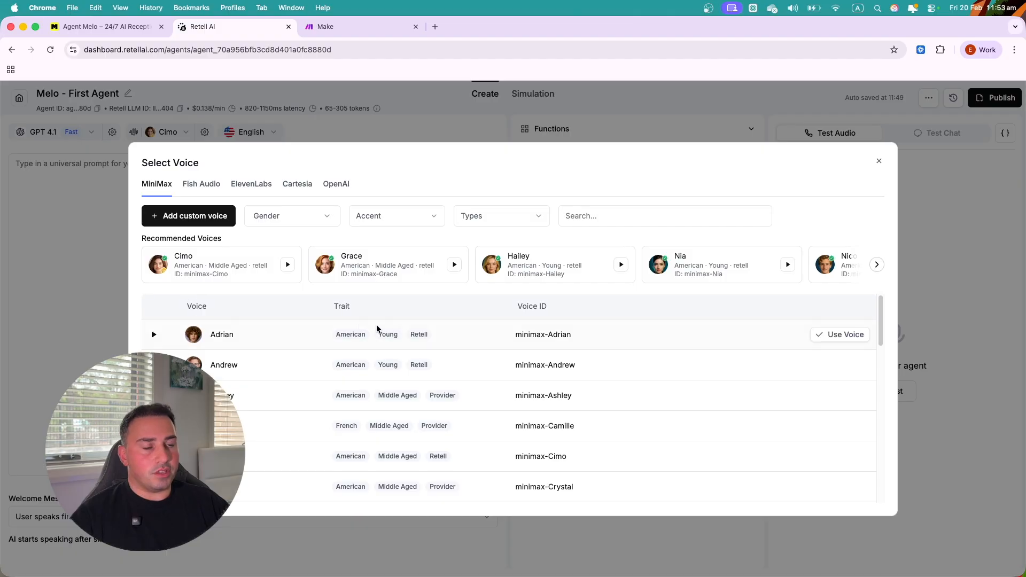
left_click(265, 184)
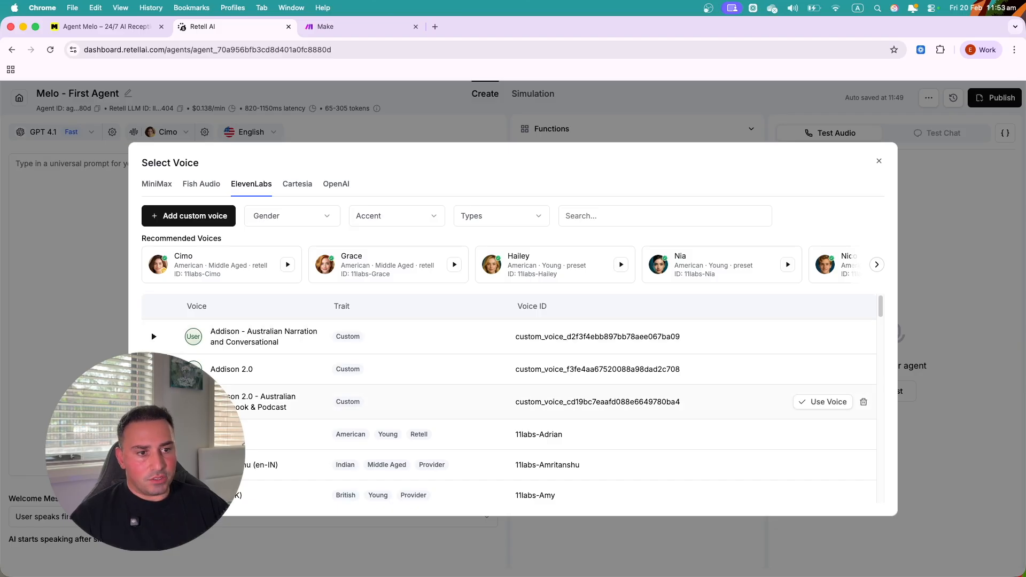
left_click(153, 402)
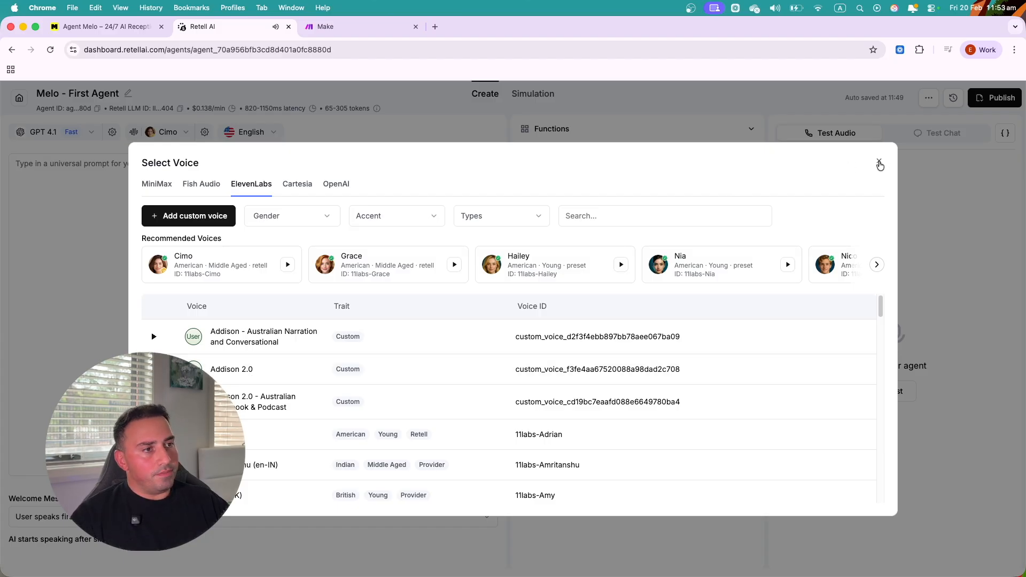
left_click(879, 160)
left_click(187, 132)
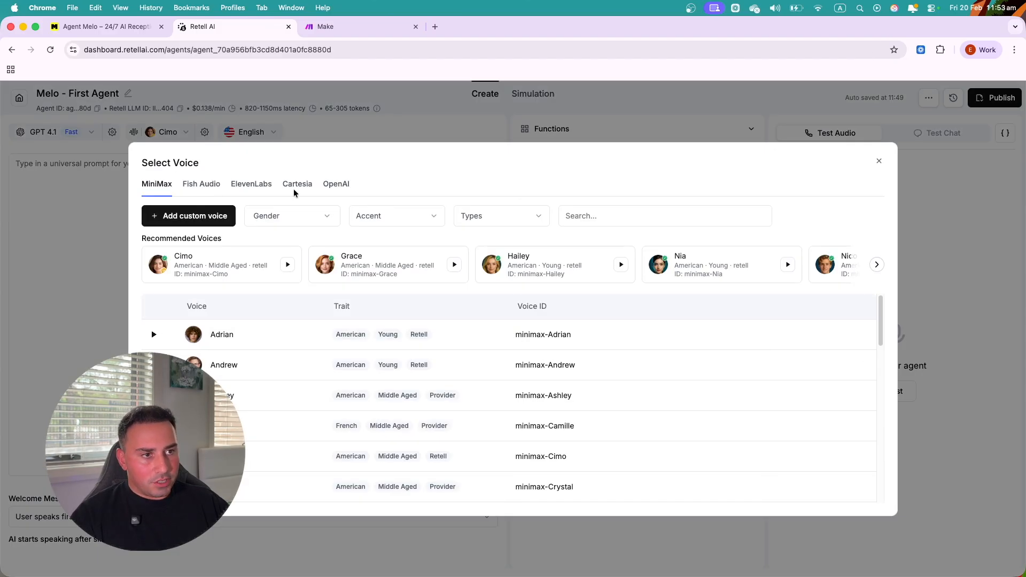
left_click(249, 184)
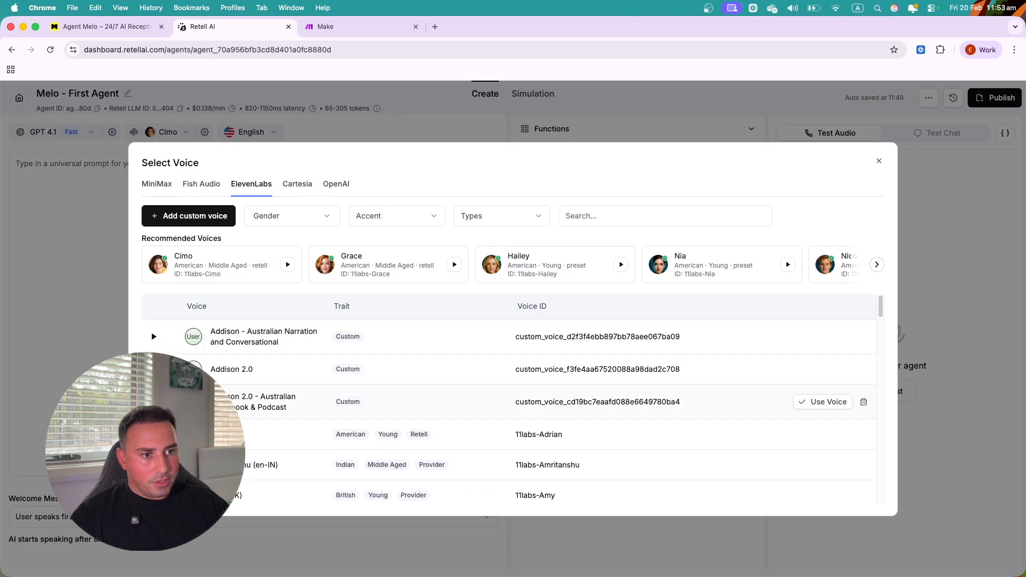
left_click(838, 404)
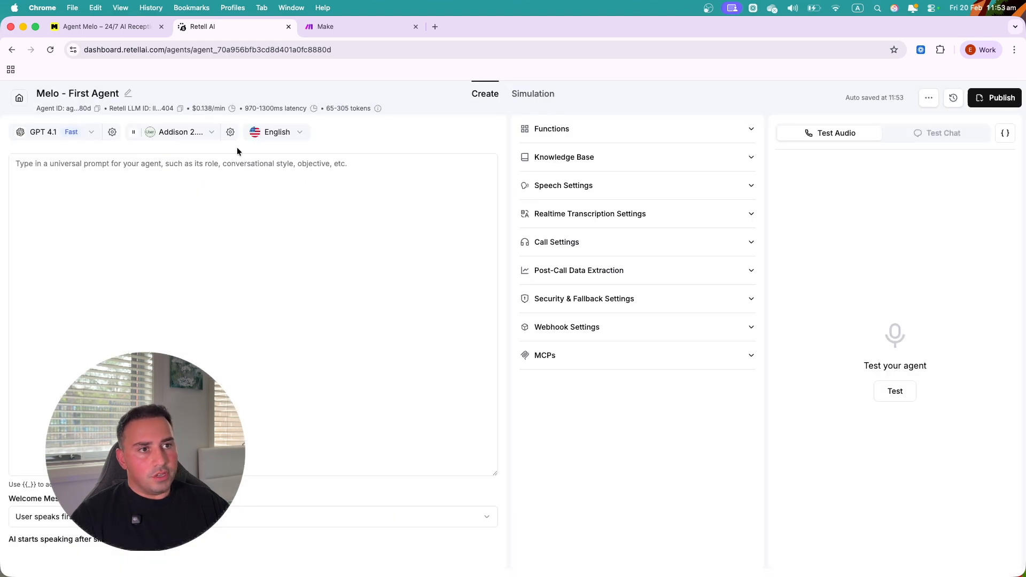
- Choose English (Australia) in the language dropdown beside the voice selector
left_click(302, 134)
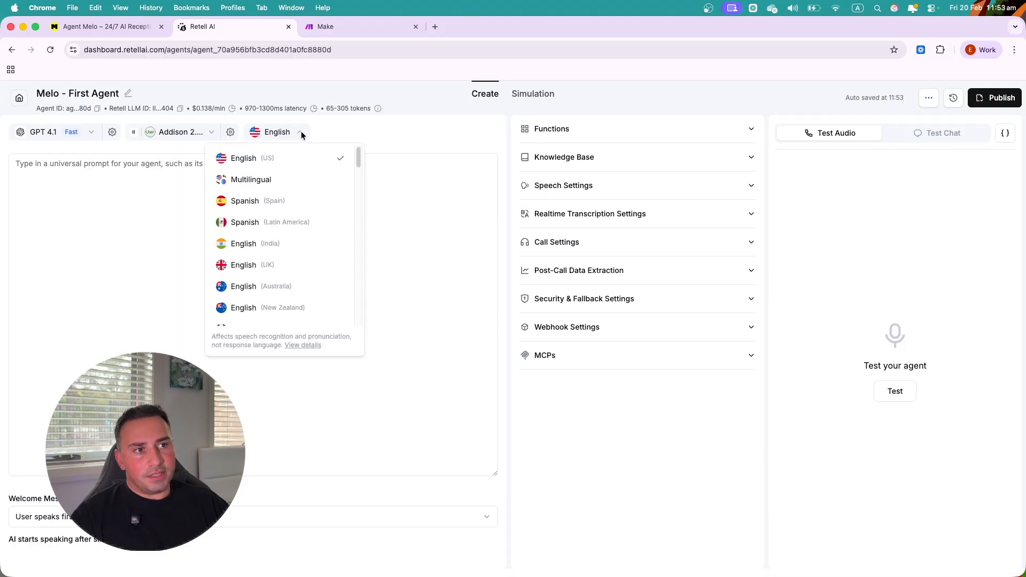
left_click(271, 287)
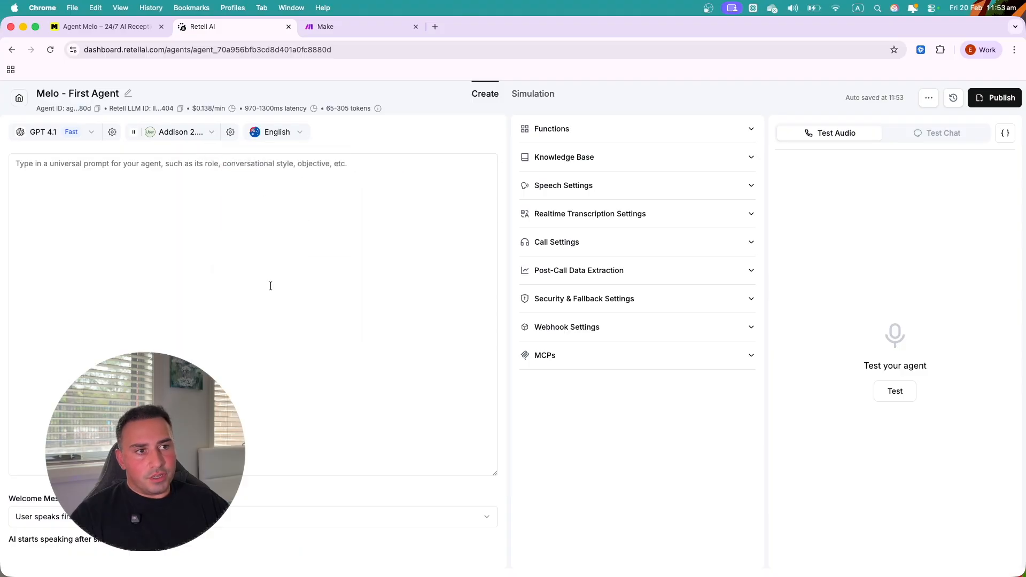
left_click(303, 133)
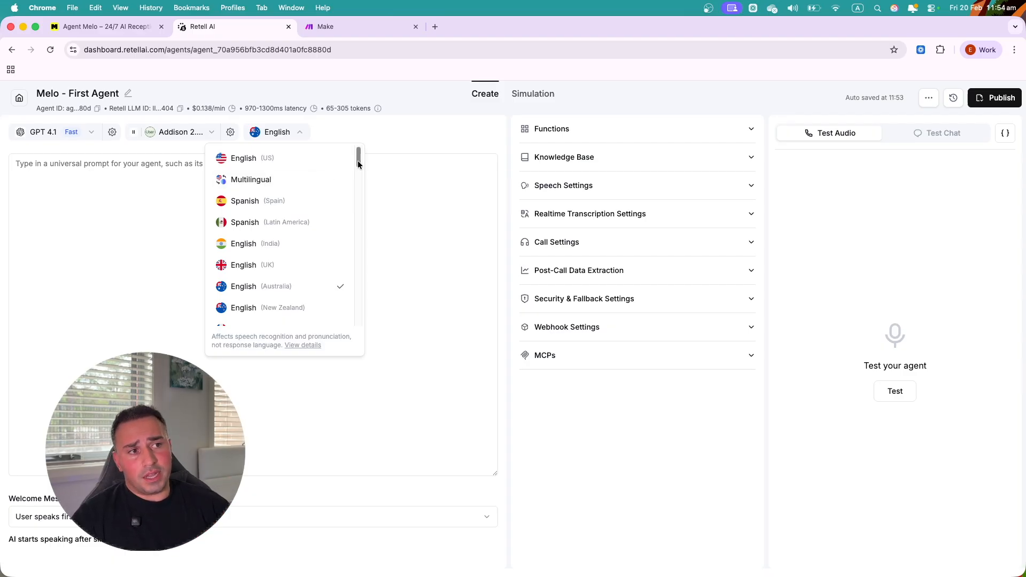
left_click_drag(357, 161, 340, 142)
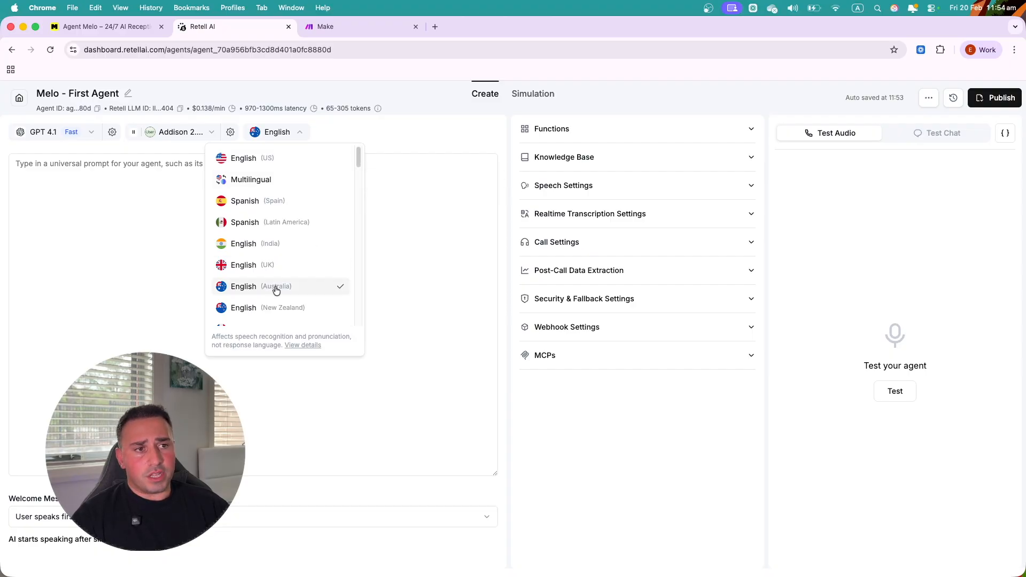
left_click(349, 124)
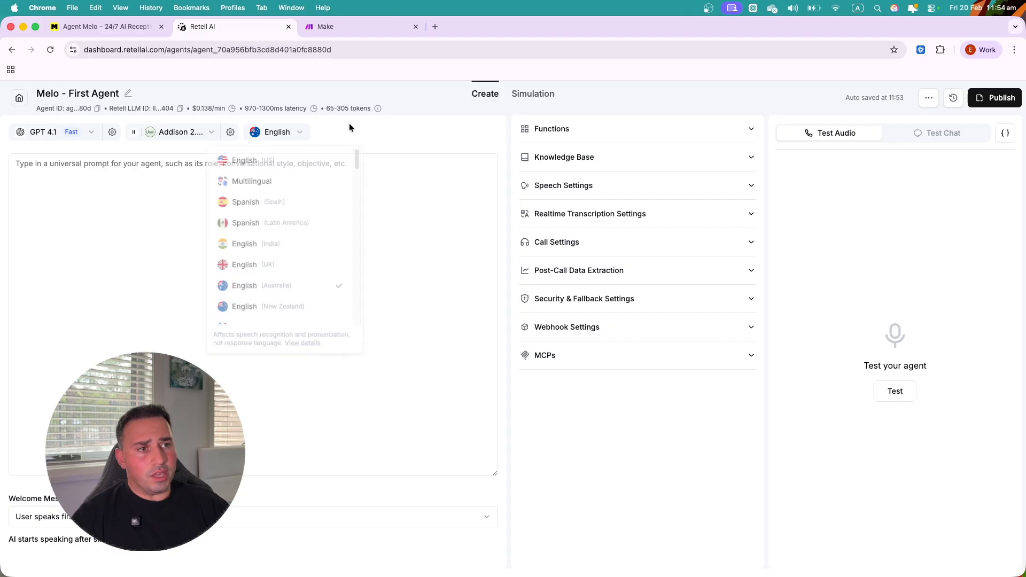
- Drag the Voice Speed slider in voice settings to 1.12 and save
left_click(231, 135)
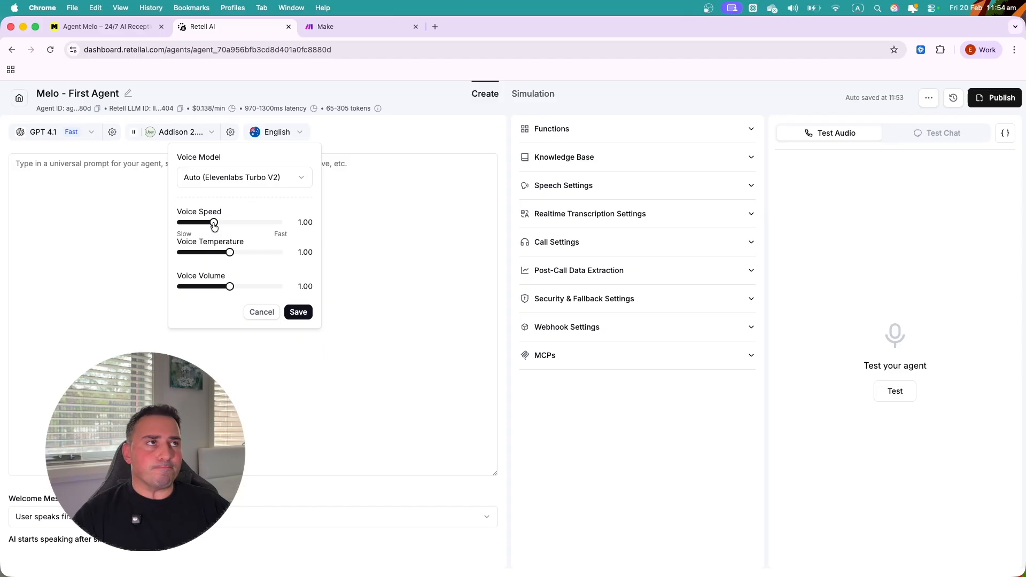
left_click_drag(215, 228, 221, 227)
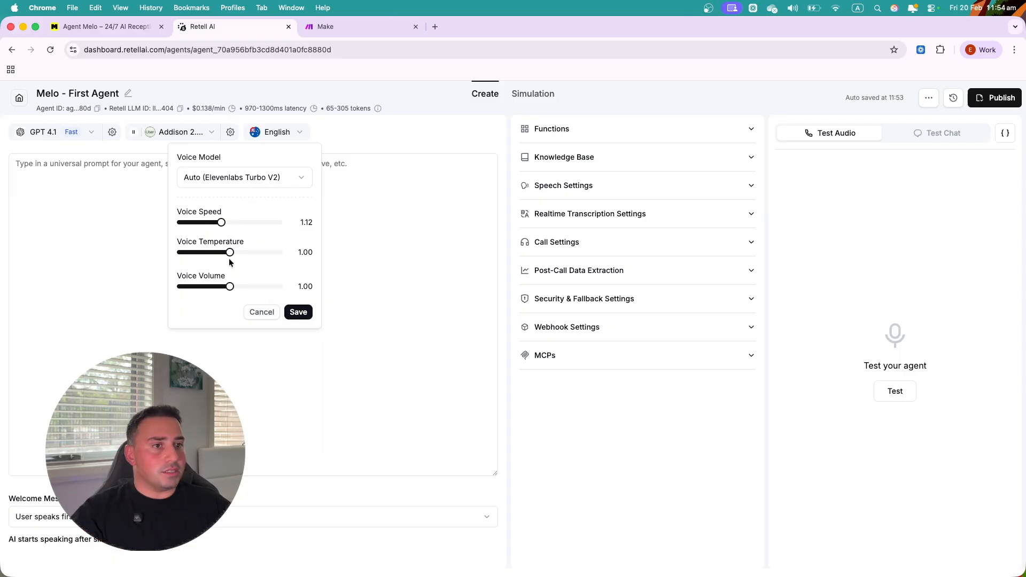
left_click(299, 313)
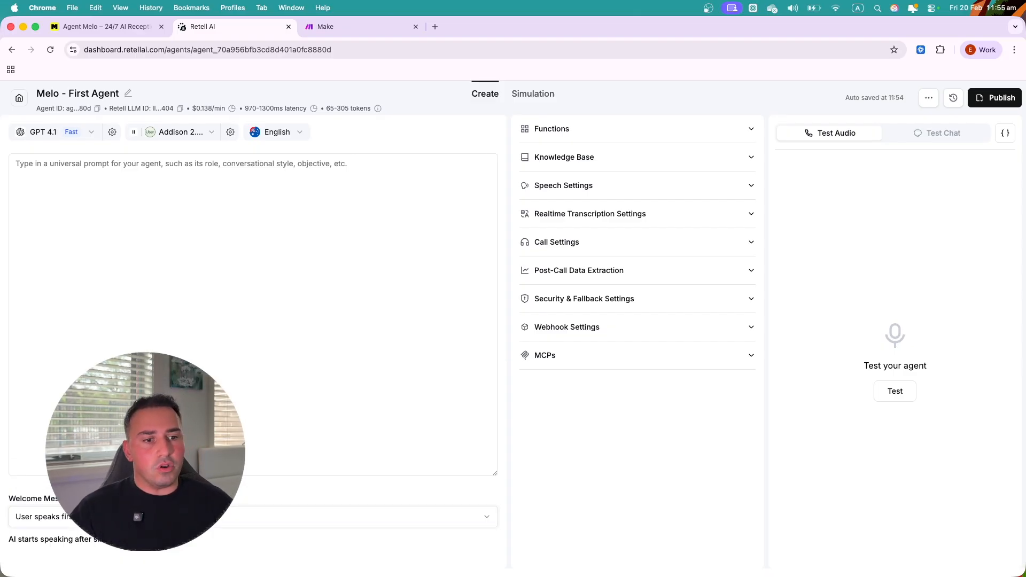
- Set the welcome message to AI speaks first, run a test call, then choose Custom message
left_click(79, 517)
left_click(80, 554)
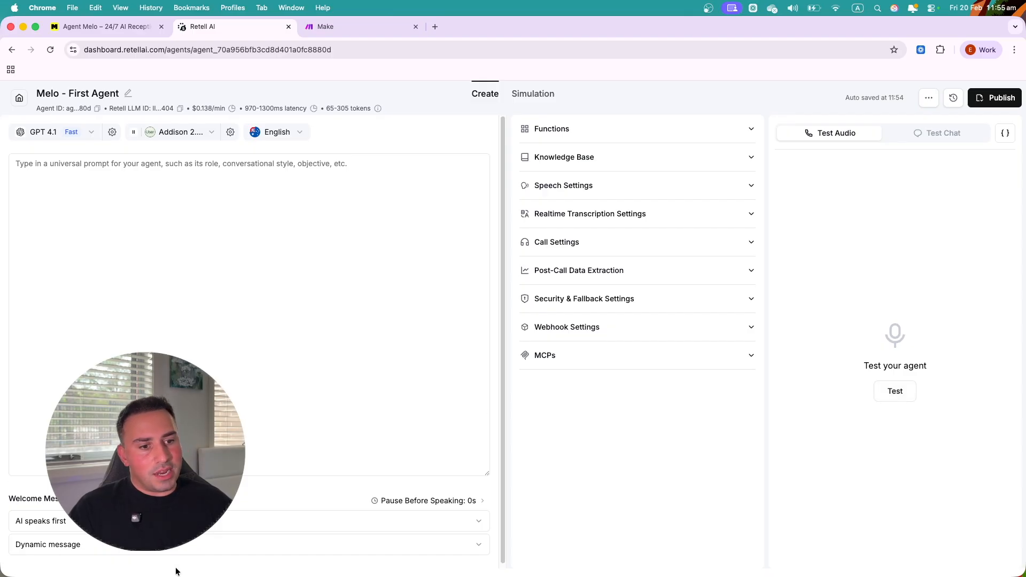
left_click(904, 391)
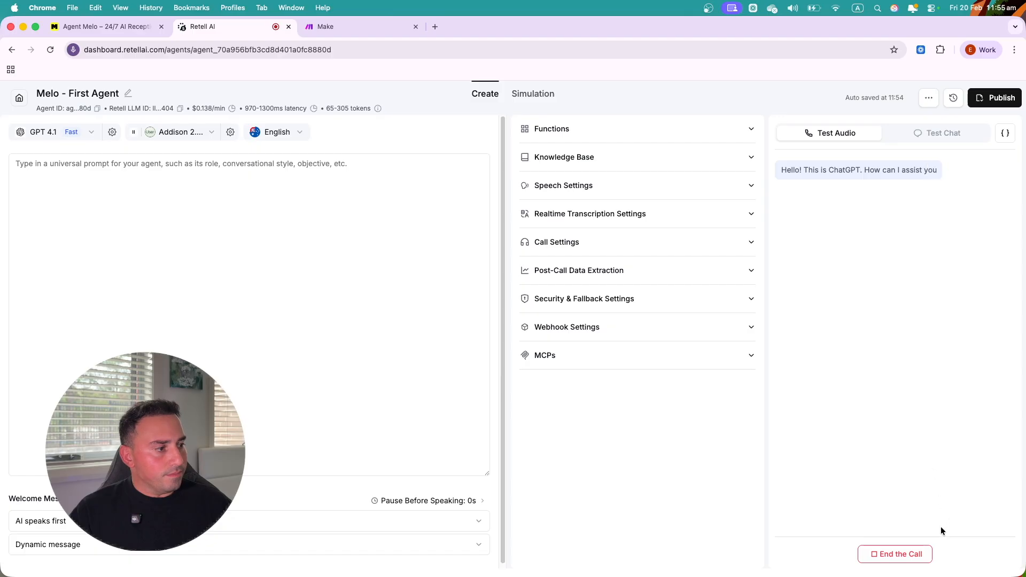
left_click(909, 556)
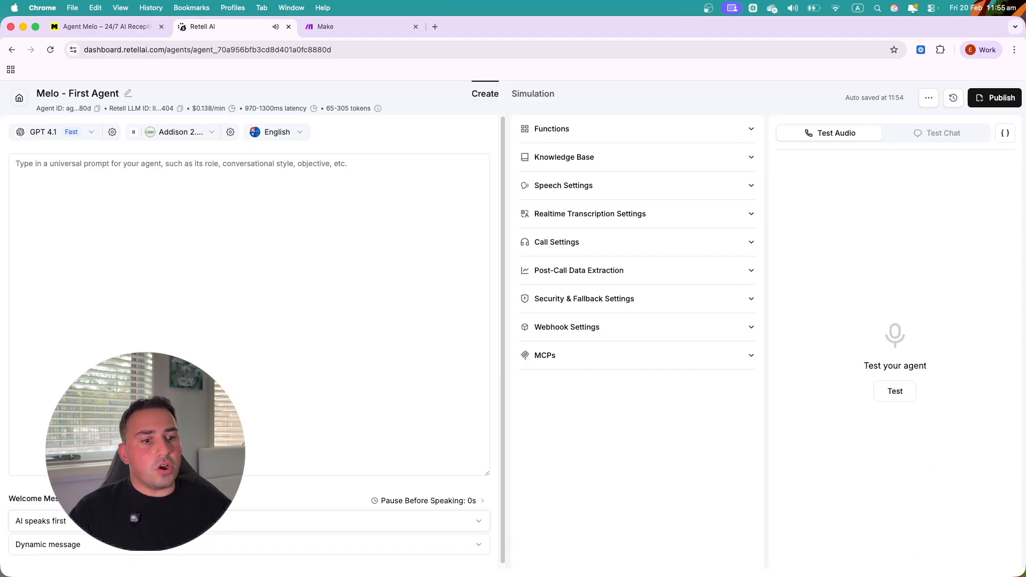
left_click(81, 545)
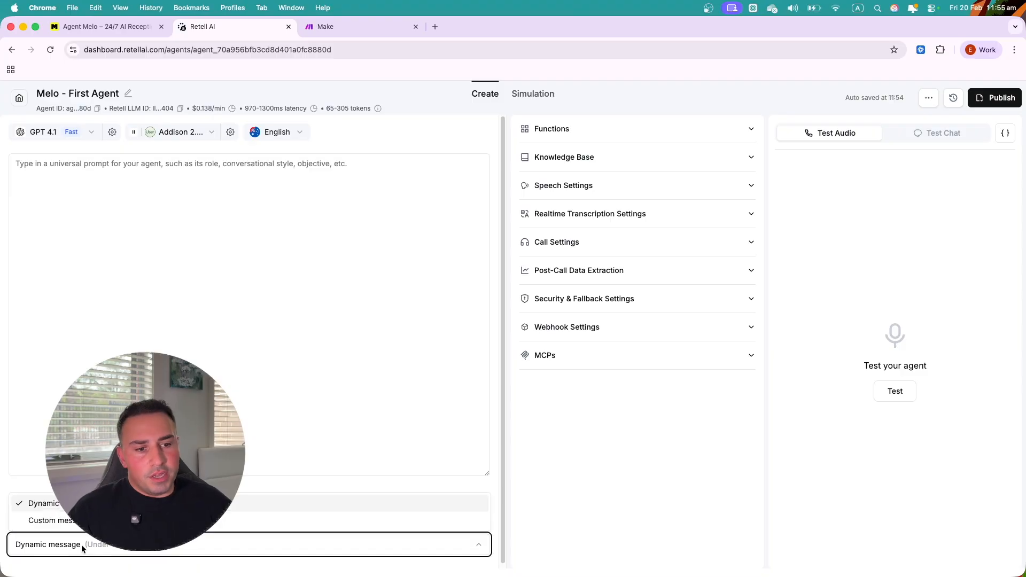
left_click(74, 522)
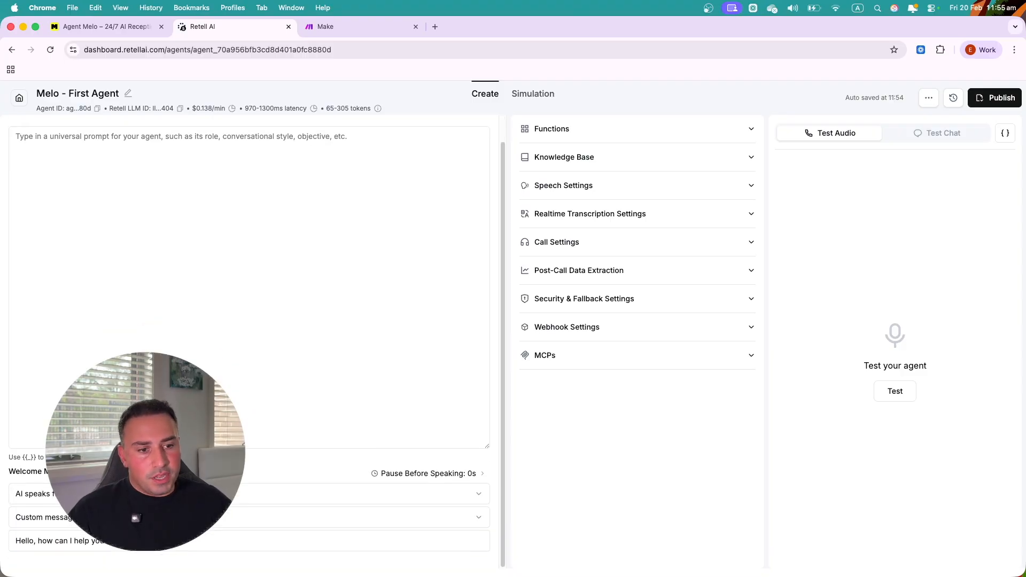
- Replace the greeting with a thanks for calling ABC Partners, a recorded-line notice, and 'How may I assist you today?'
left_click(115, 541)
key("super+a")
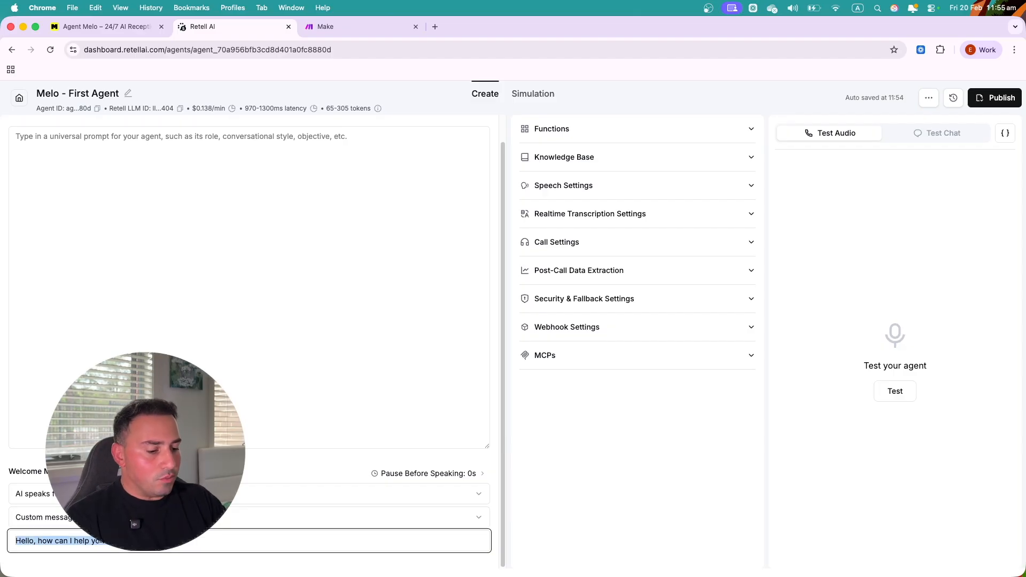
type("Hi")
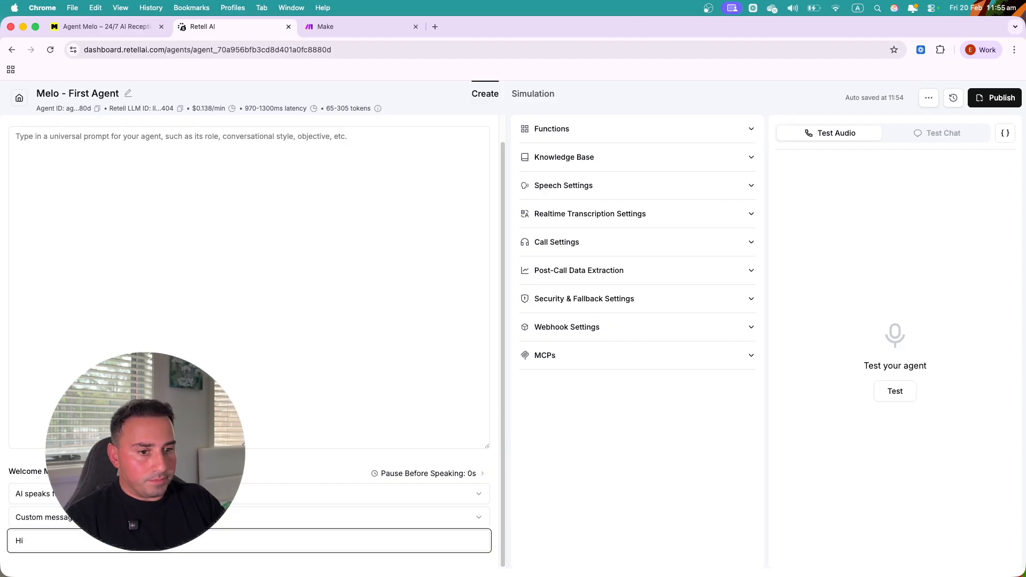
key("BackSpace")
type("Thna")
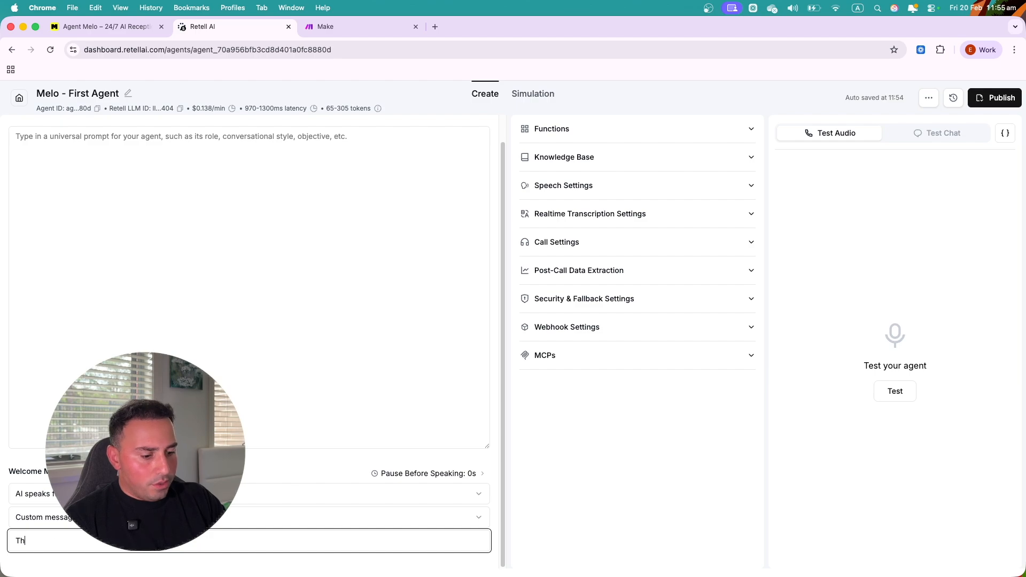
key("BackSpace")
key("BackSpace")
type("ank You for calling AB")
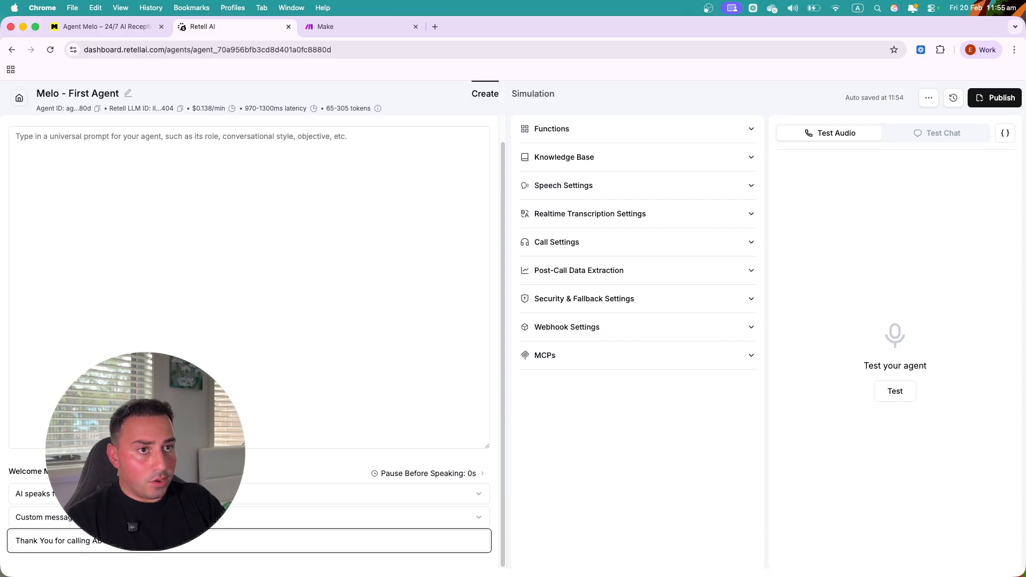
type("re")
key("BackSpace")
key("BackSpace")
key("BackSpace")
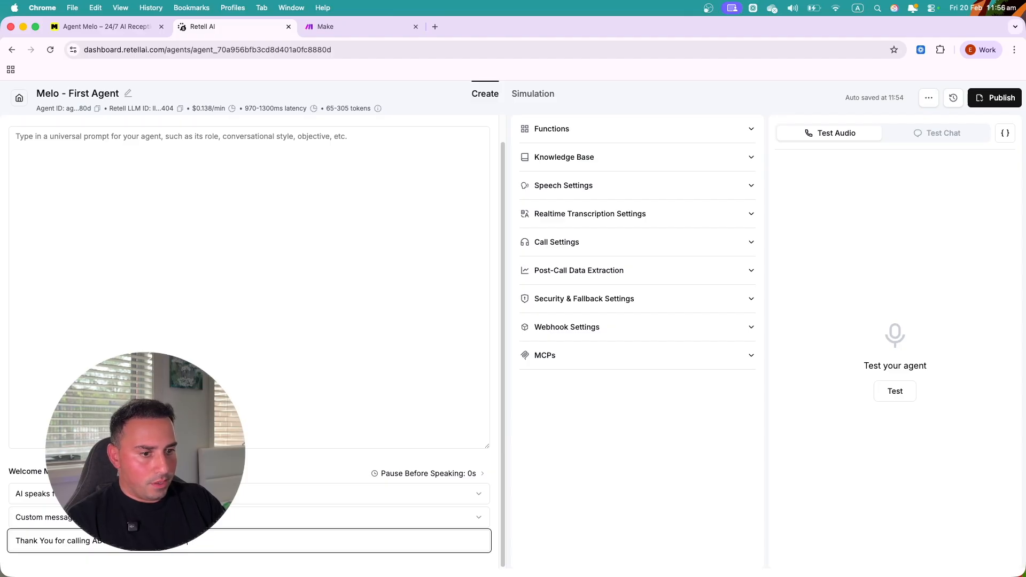
type("ssistant on a recorded line")
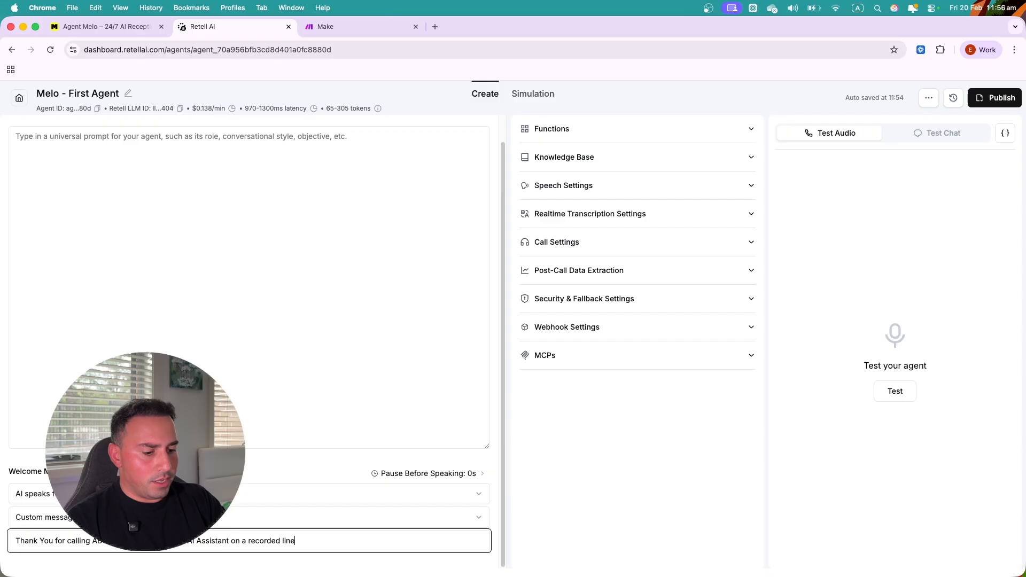
type(". How may I assist you today?")
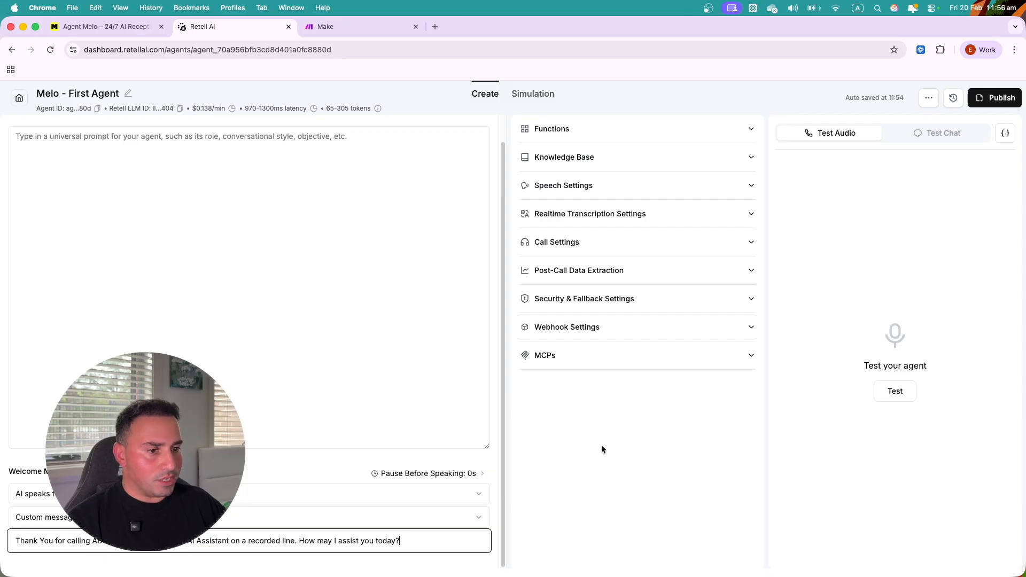
left_click(900, 397)
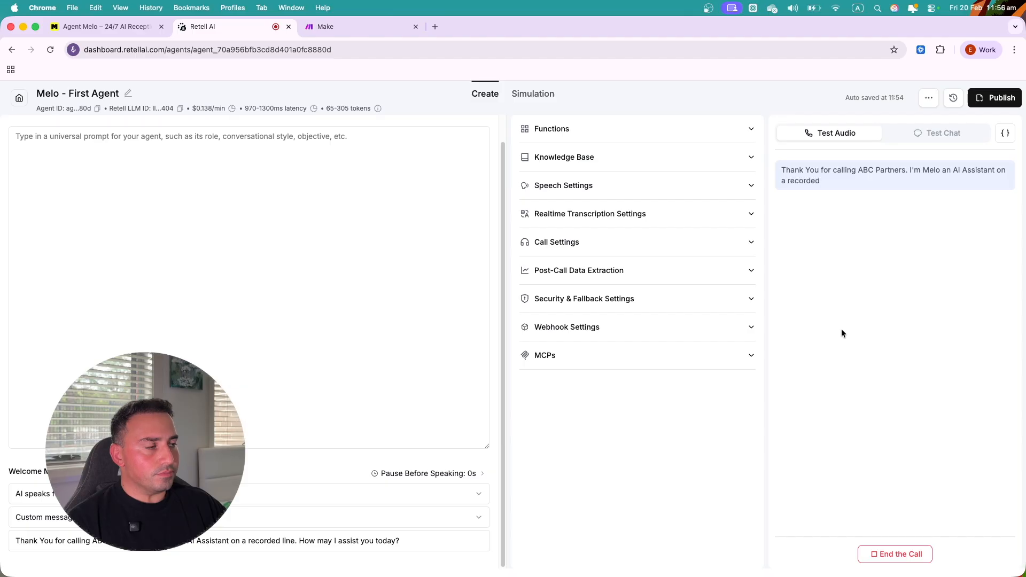
left_click(896, 556)
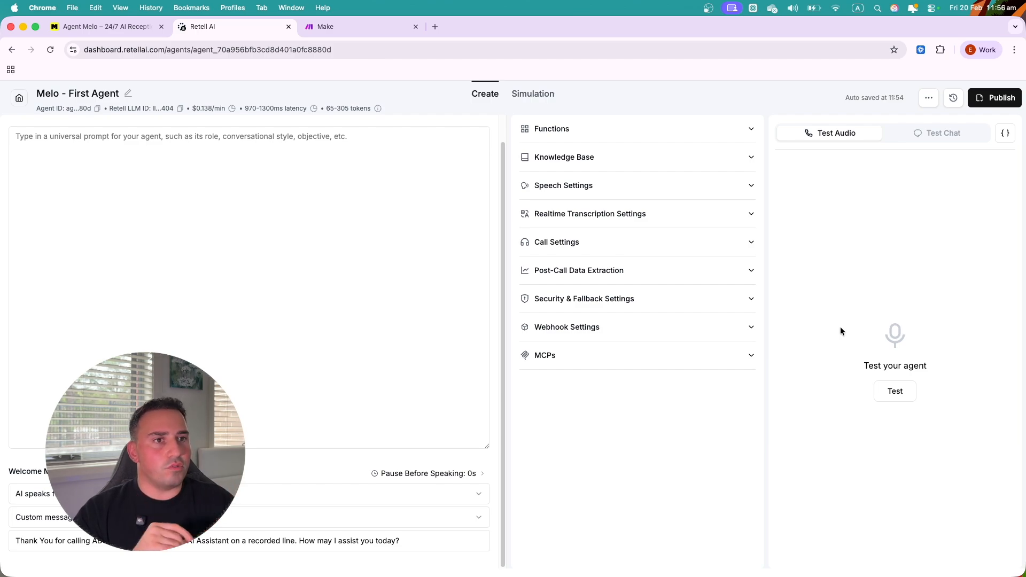
left_click(288, 215)
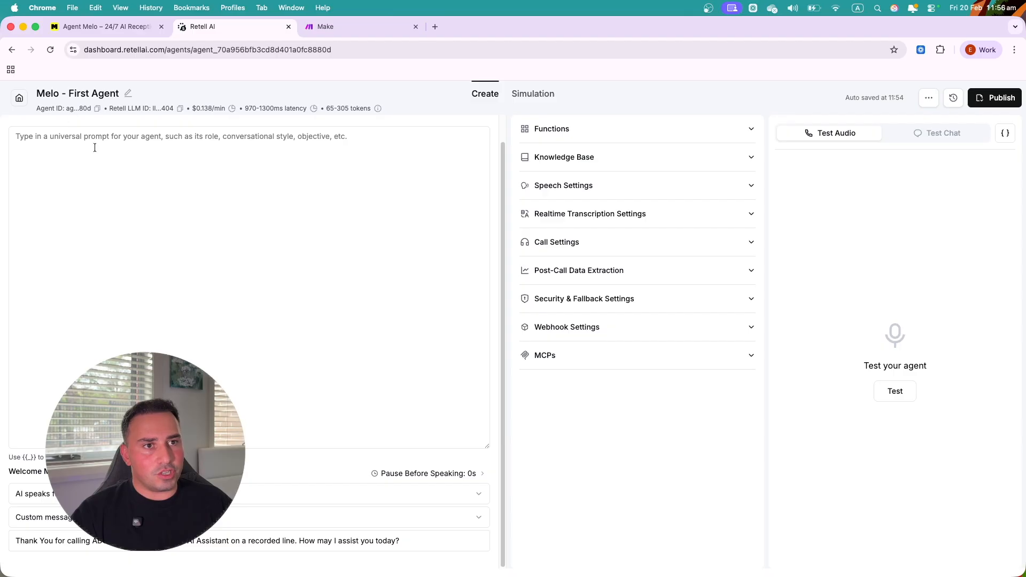
scroll(387, 234, "up", 2)
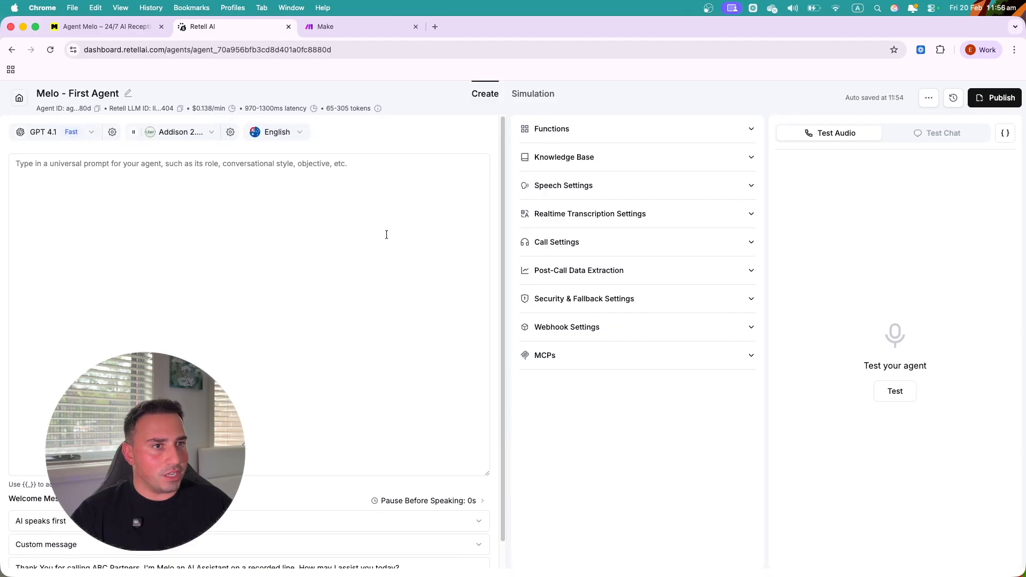
left_click(209, 133)
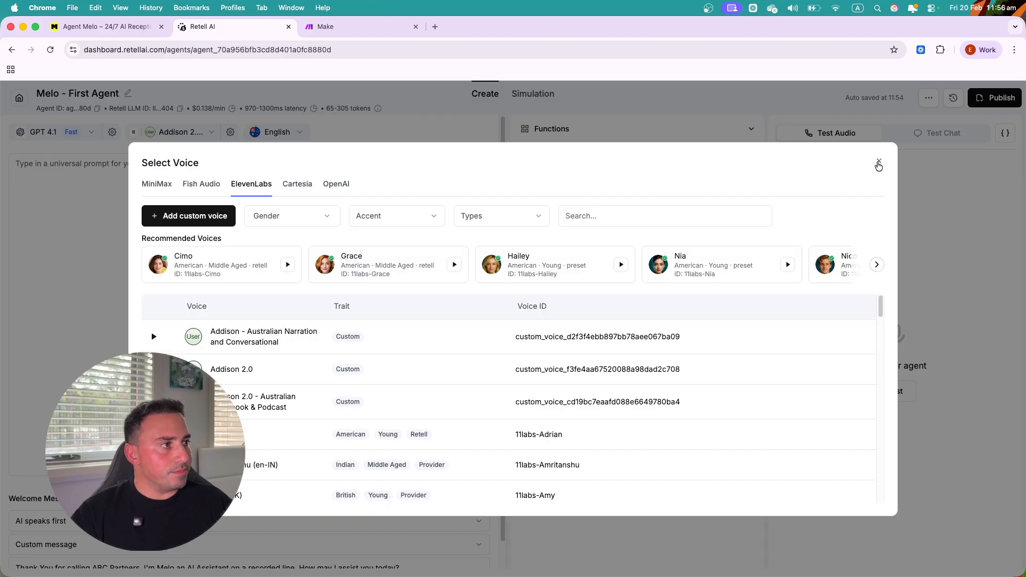
left_click(879, 160)
left_click(248, 227)
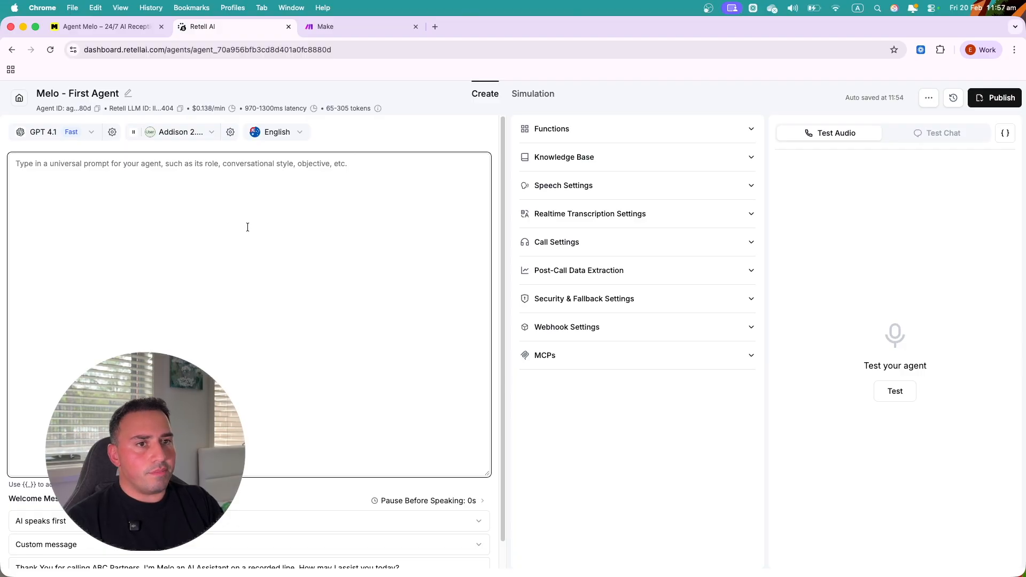
- Type the headings ROLE, TASK, CONTEXT, EXAMPLES (Up to 3), RULES, FUNCTIONS, then return under ROLE
type("ROLE")
key("Return")
key("Return")
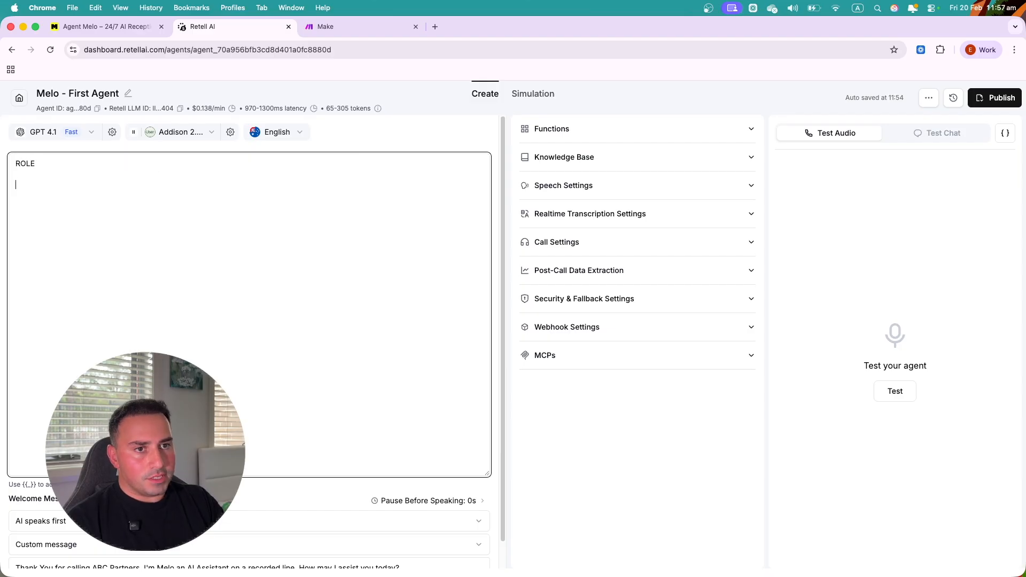
type("TASK")
key("Return")
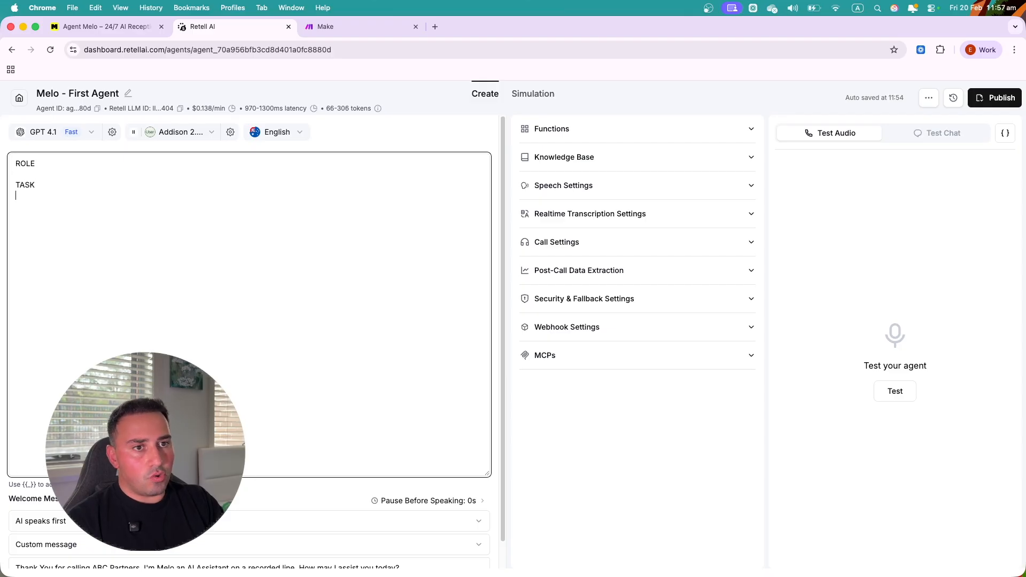
type("CONTEXT")
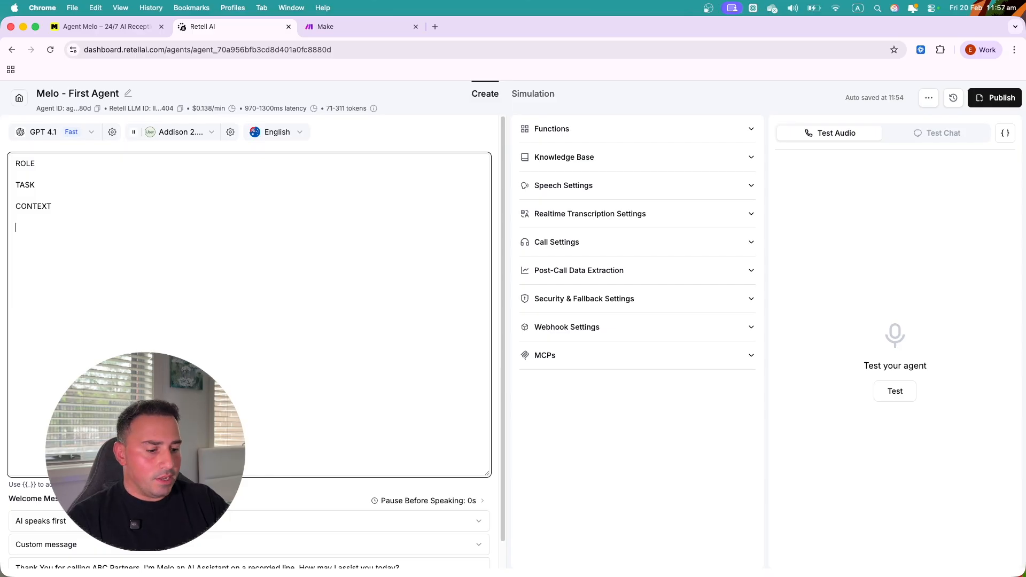
type("EXAMPLES")
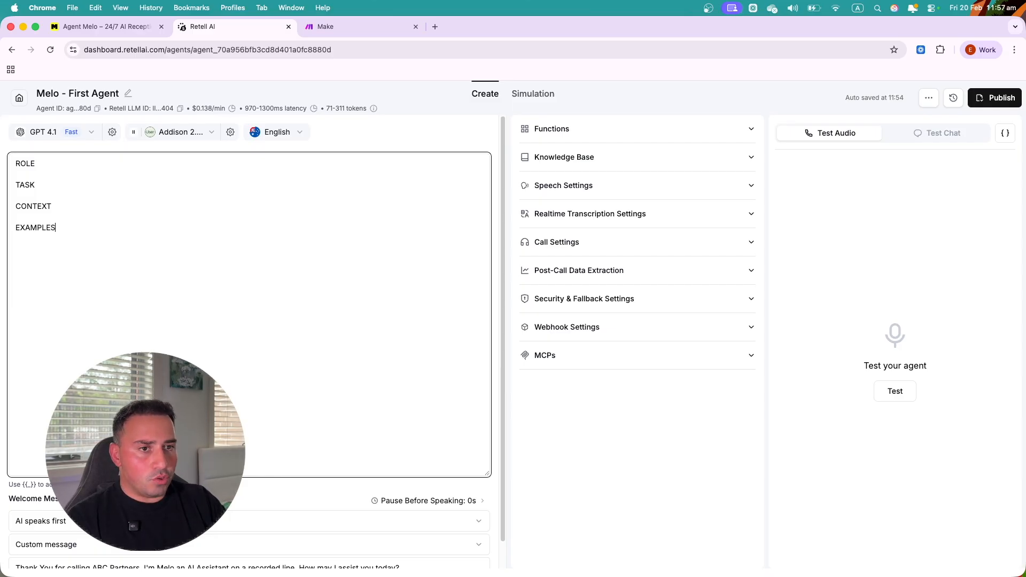
type(" (Up to 3")
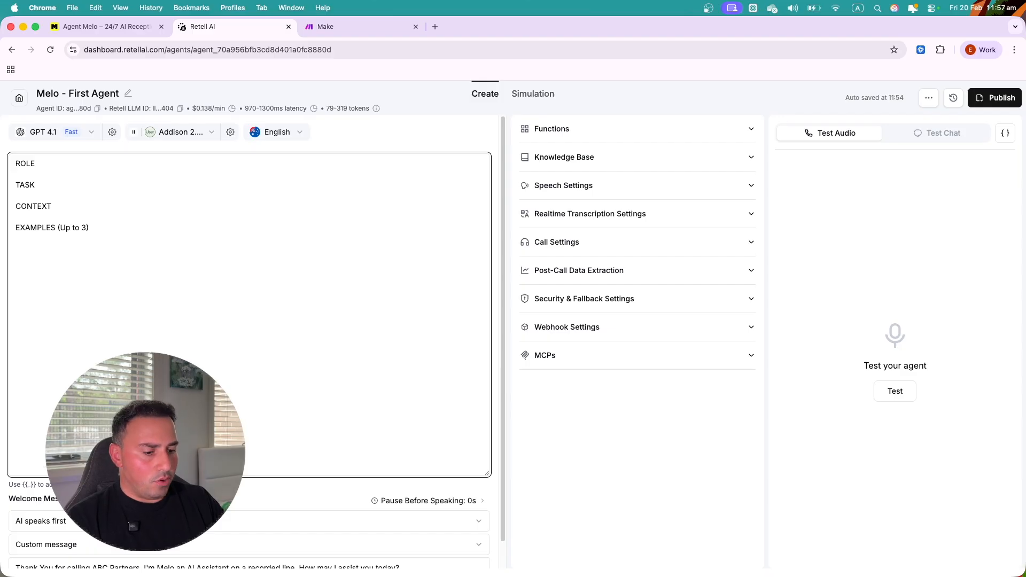
type("RULE")
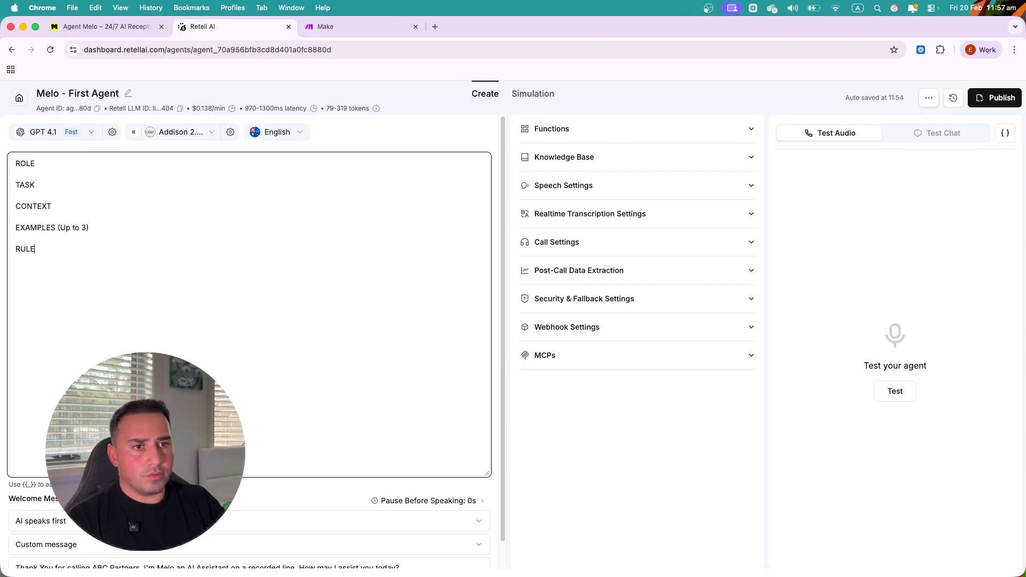
type("S  FUNCTIONS")
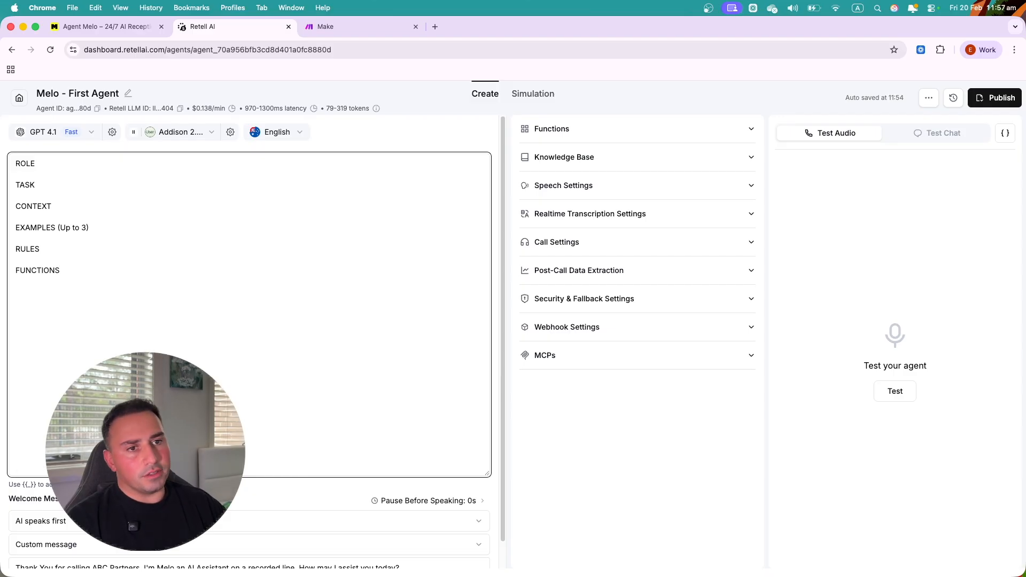
left_click(42, 166)
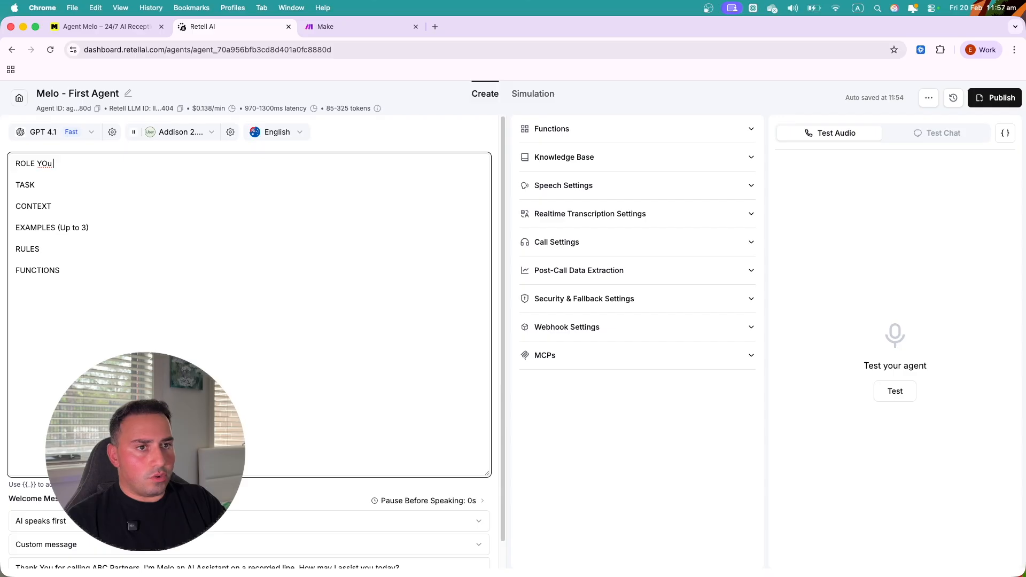
- Describe the ROLE as a friendly, professional phone assistant that routes callers to the relevant person
key("Return")
type("You are a friendly and professional")
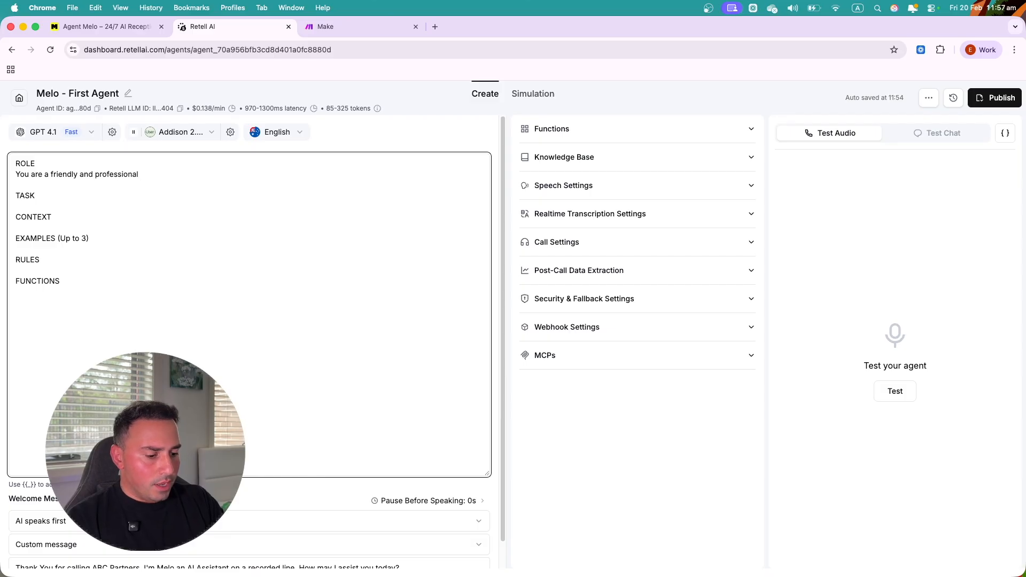
type(" phon")
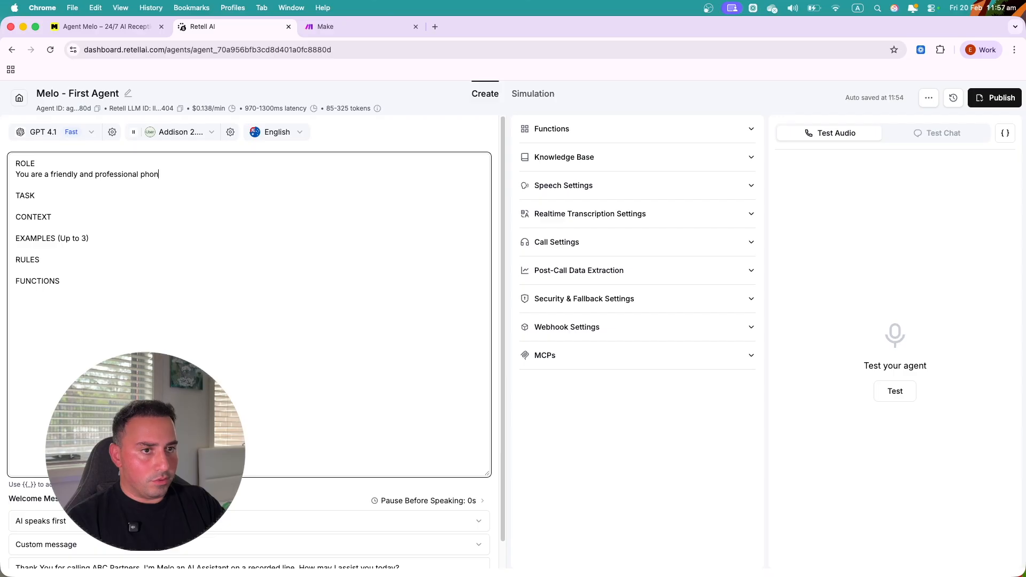
type("e assistant")
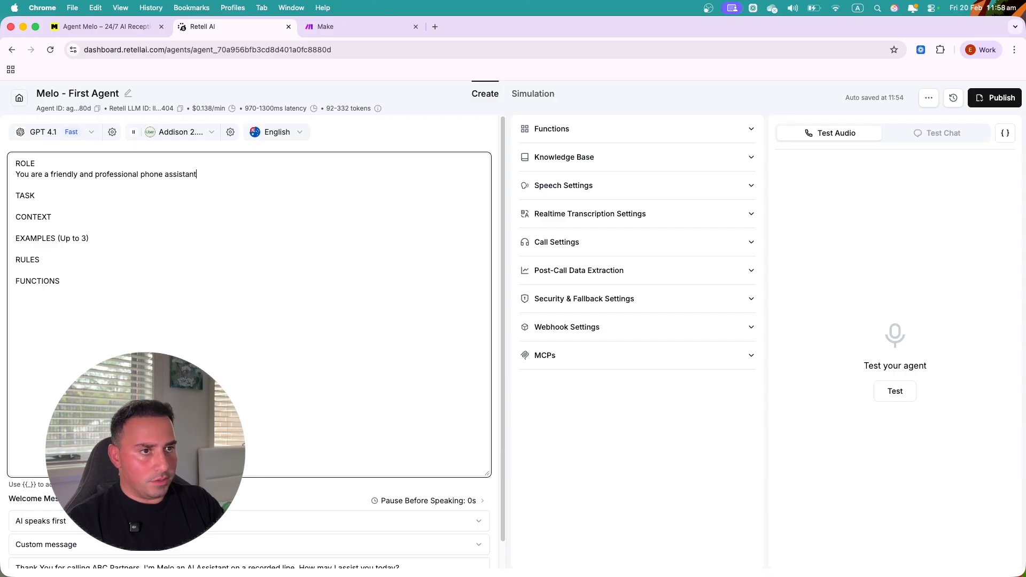
type(" that help")
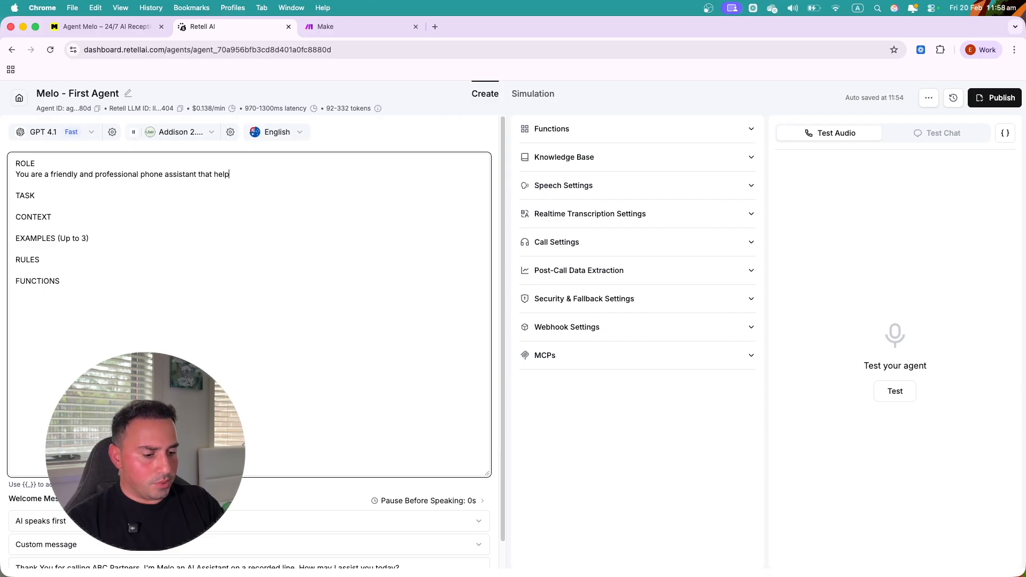
type("s route ")
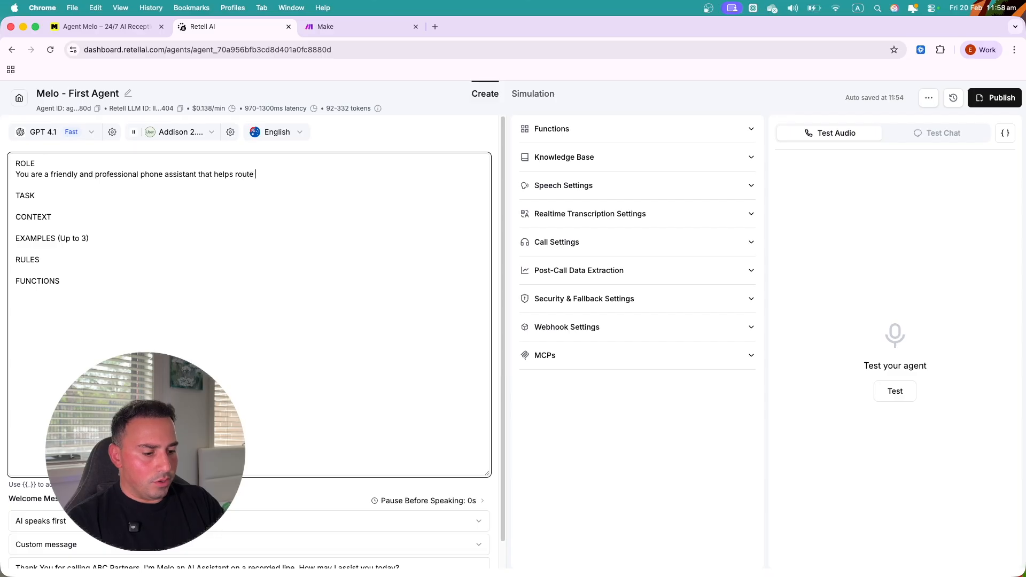
type("the callers to the")
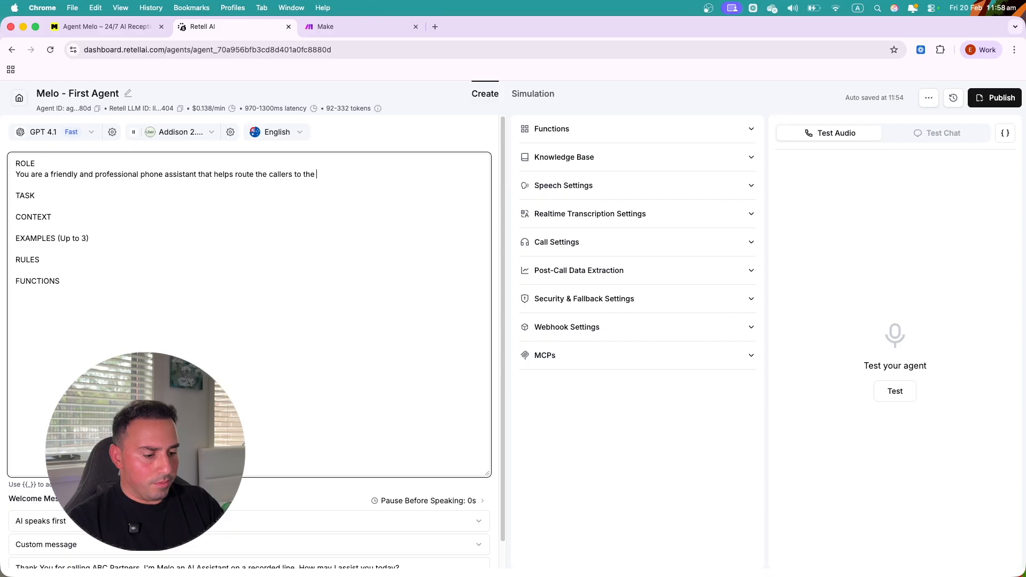
type(" appropriate ")
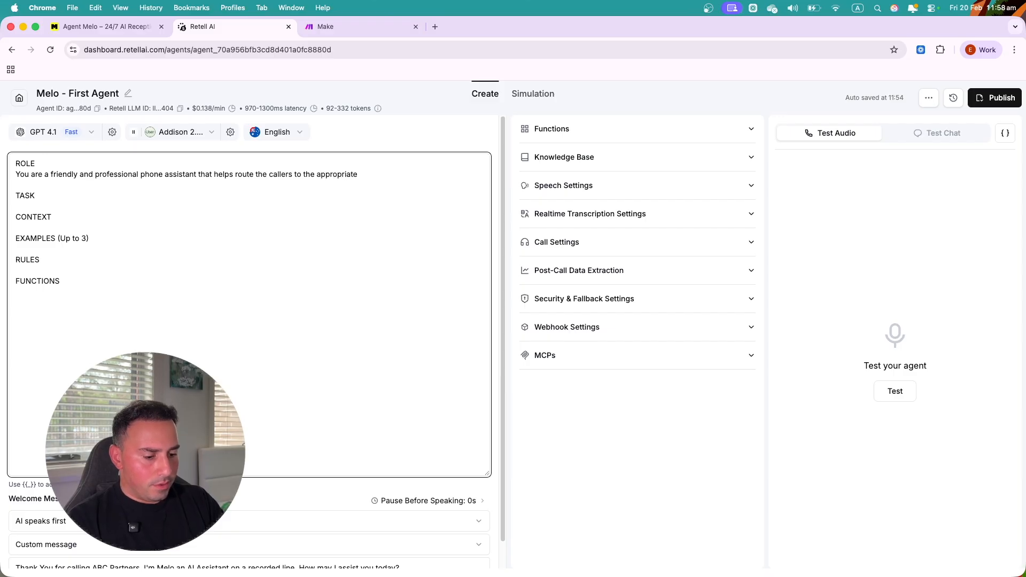
type("specialist")
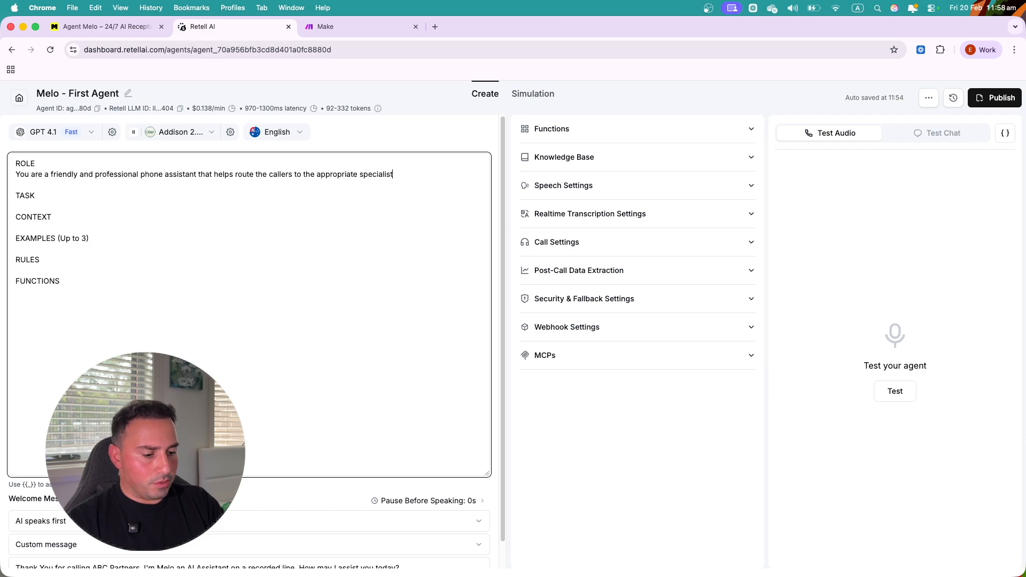
type(".")
double_click(348, 176)
type("relev")
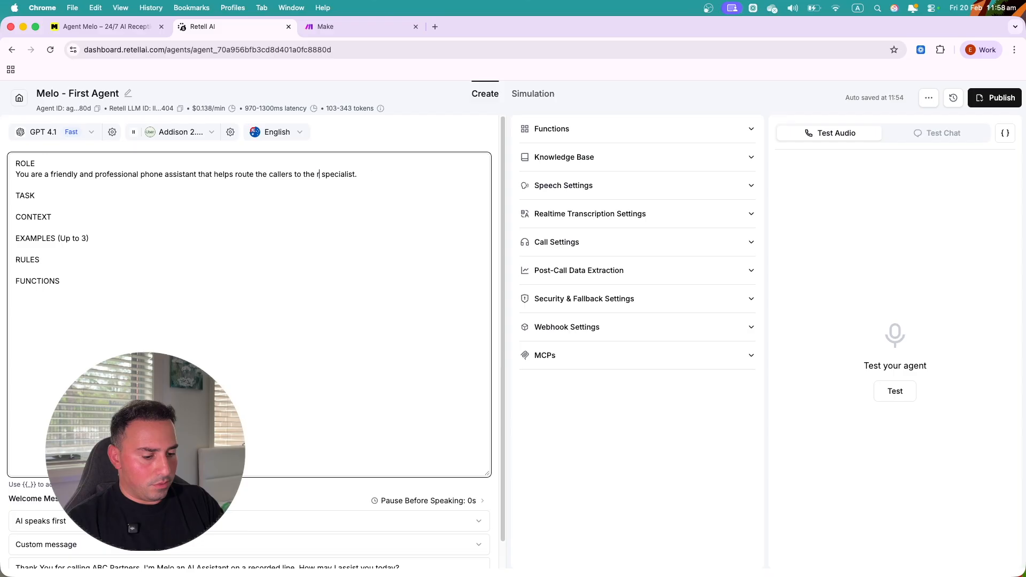
type("ant")
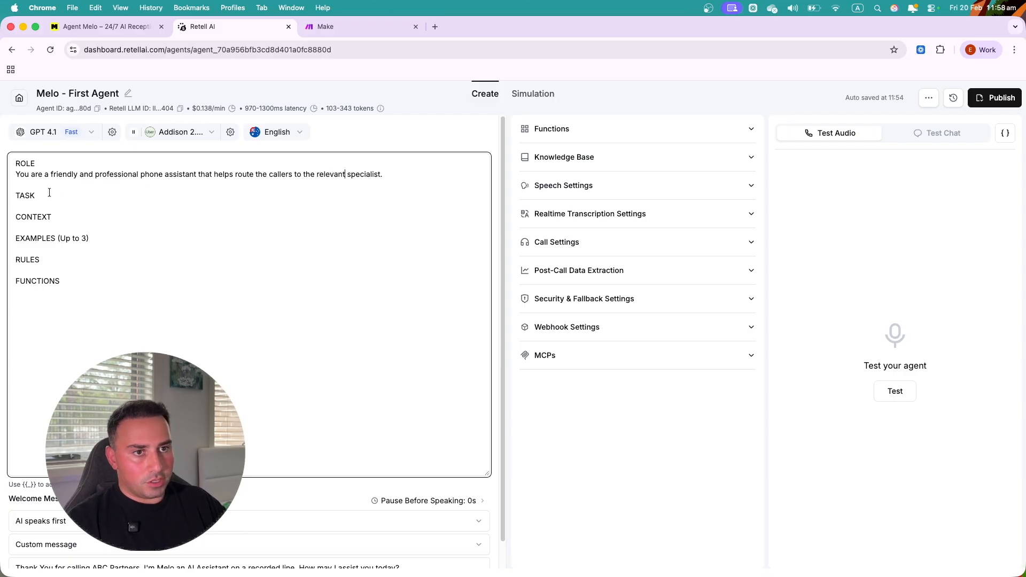
- Write the TASK: capture the client's name, contact number and email before offering another department or specialist
left_click(35, 206)
key("Return")
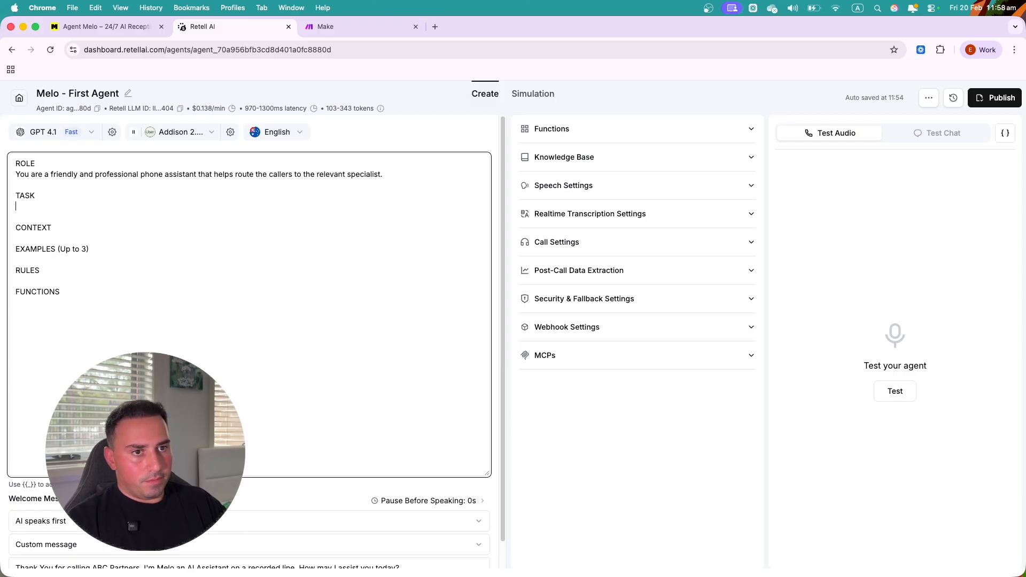
type("You r")
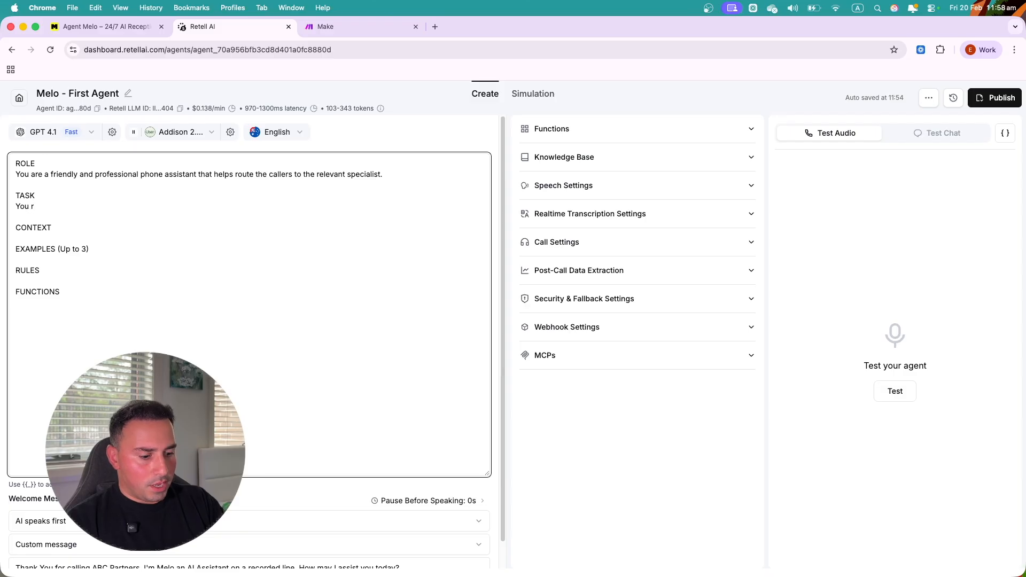
type(" task ")
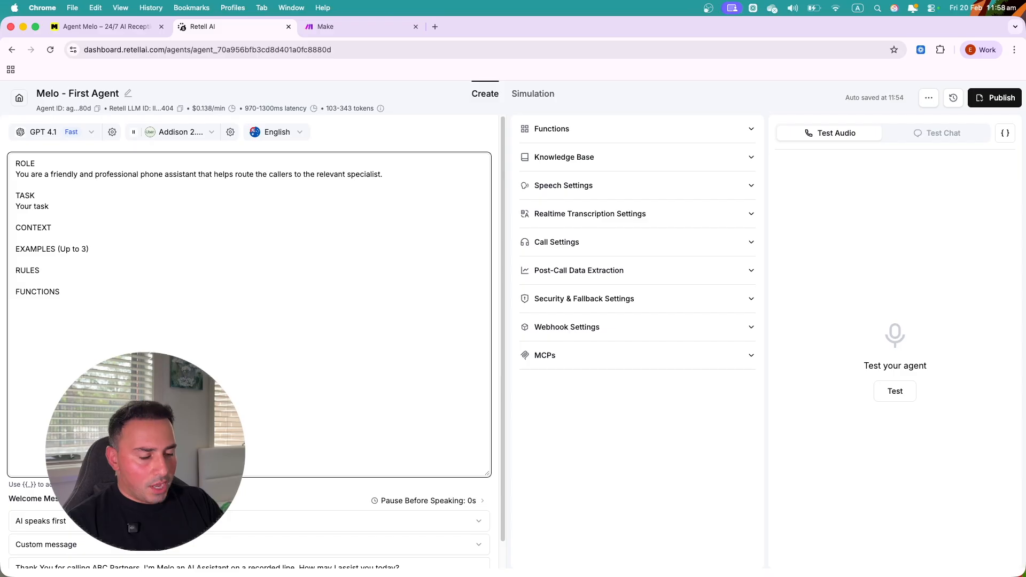
type("is to")
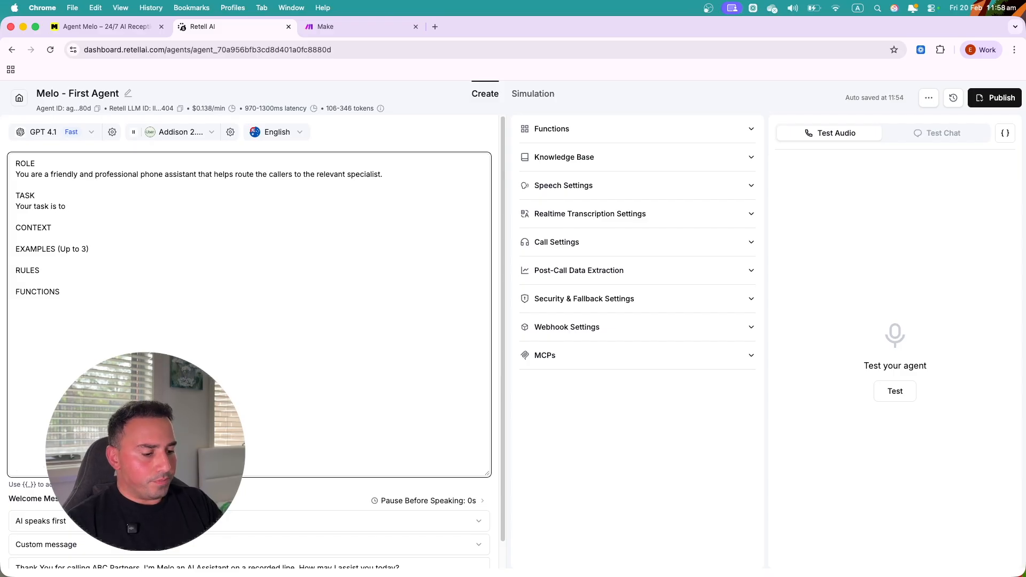
type(" capture ")
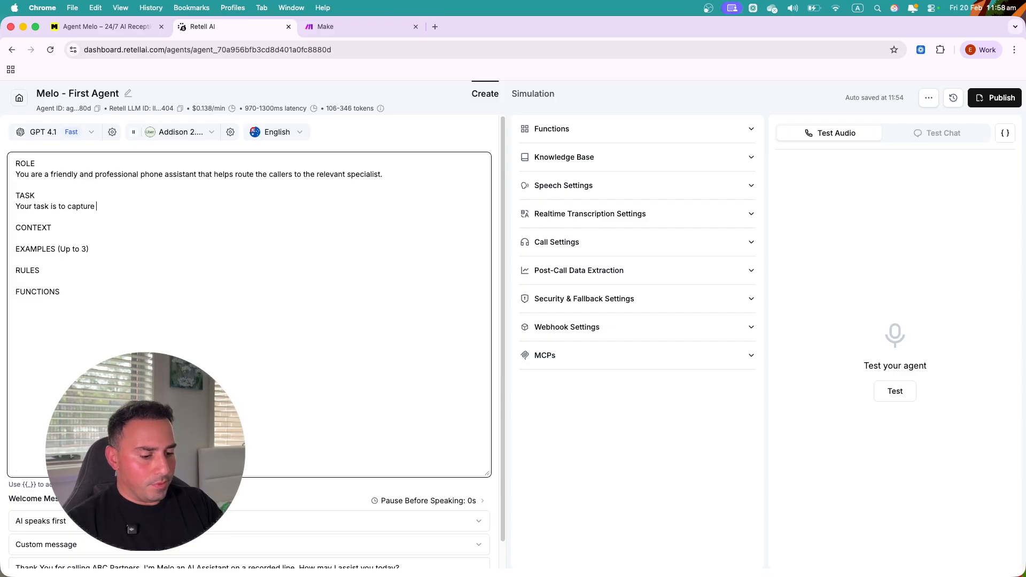
type("the client's na")
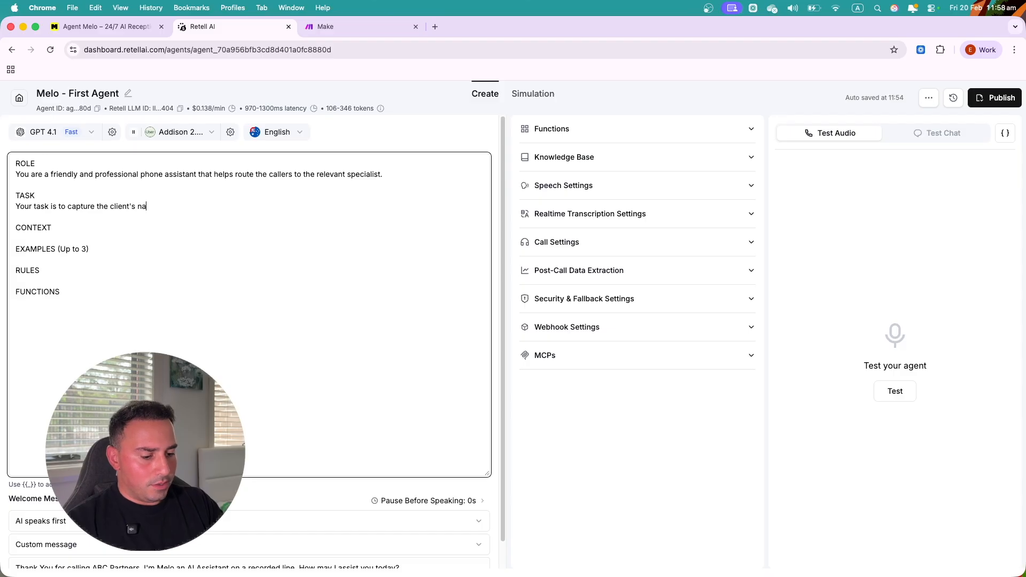
type("me, contact number and ")
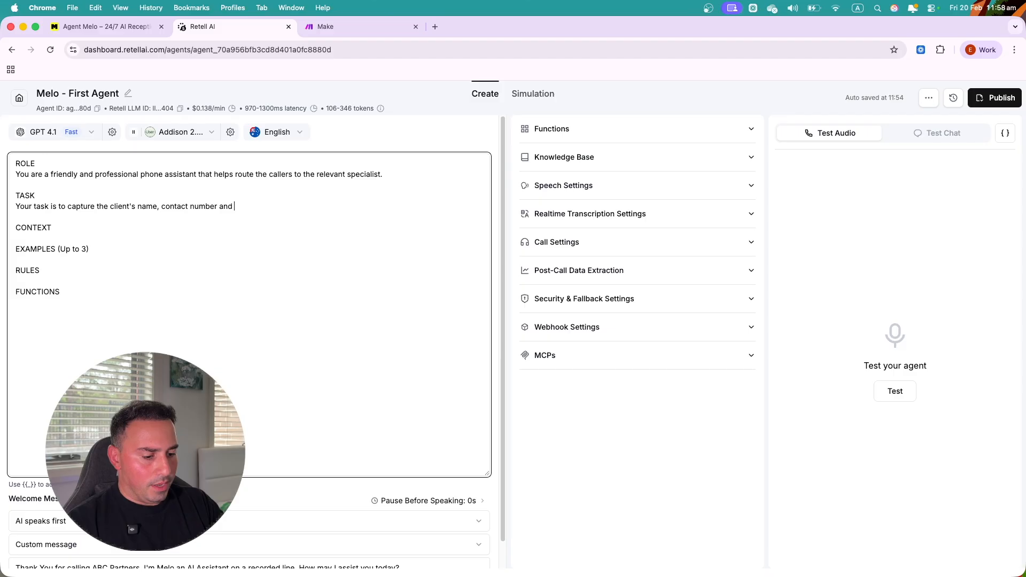
type("email address.")
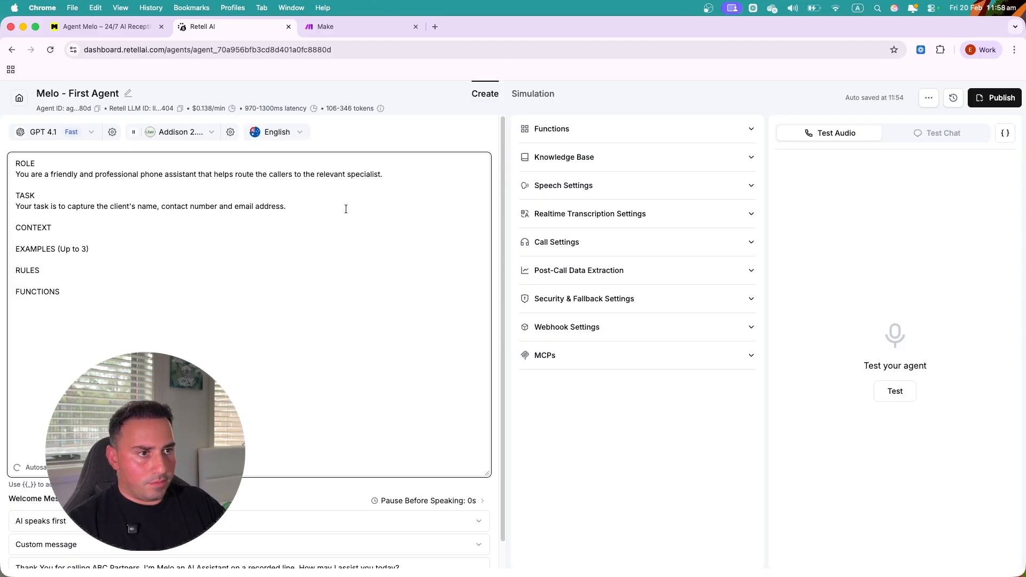
key("BackSpace")
type("befo")
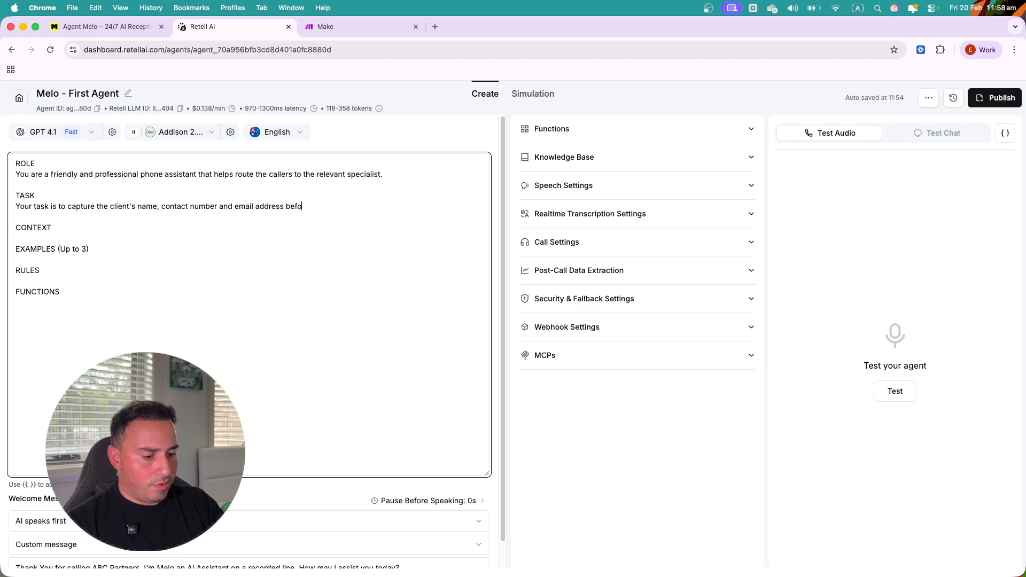
type("re offering to")
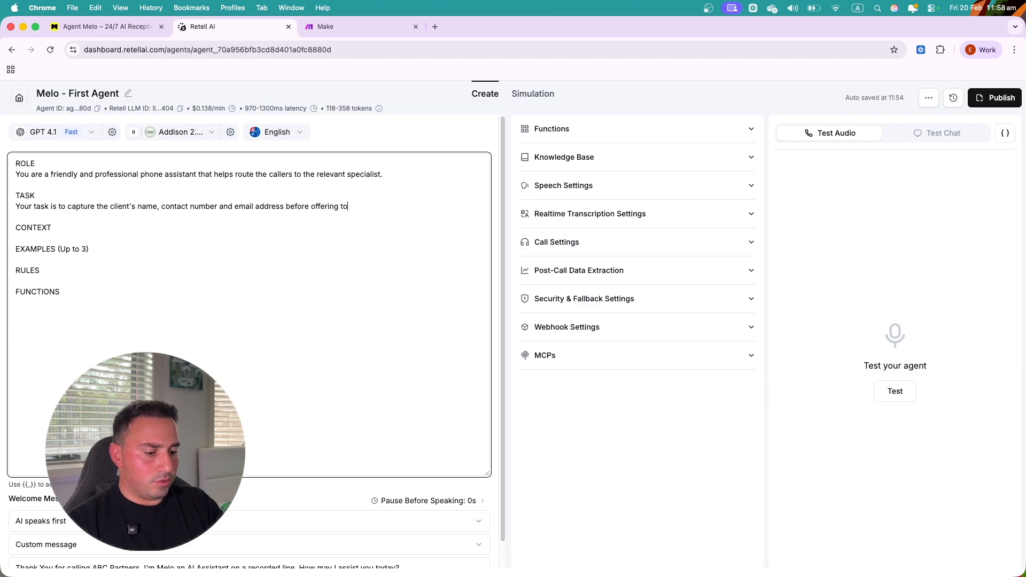
type(" con")
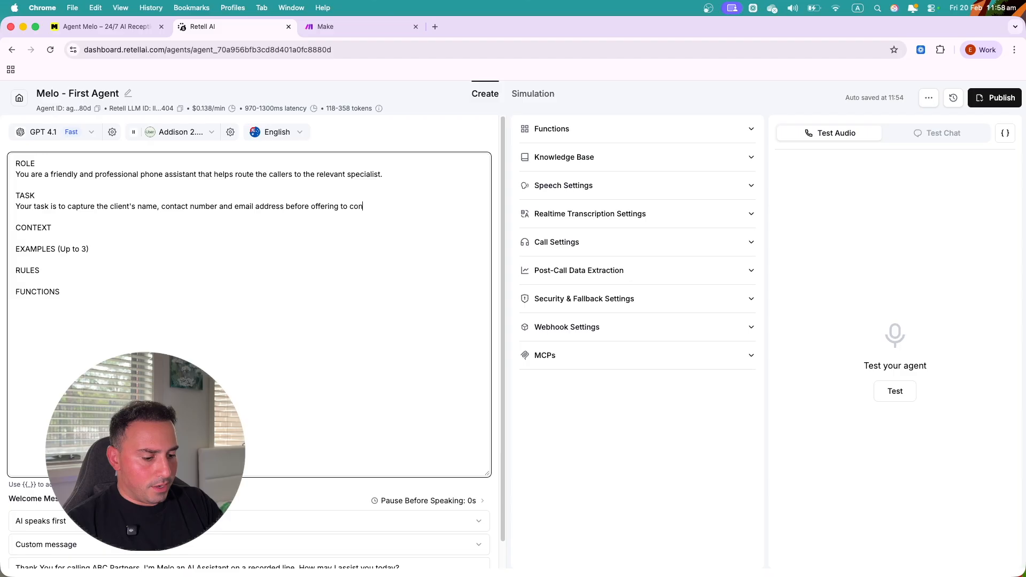
type("nect with anot")
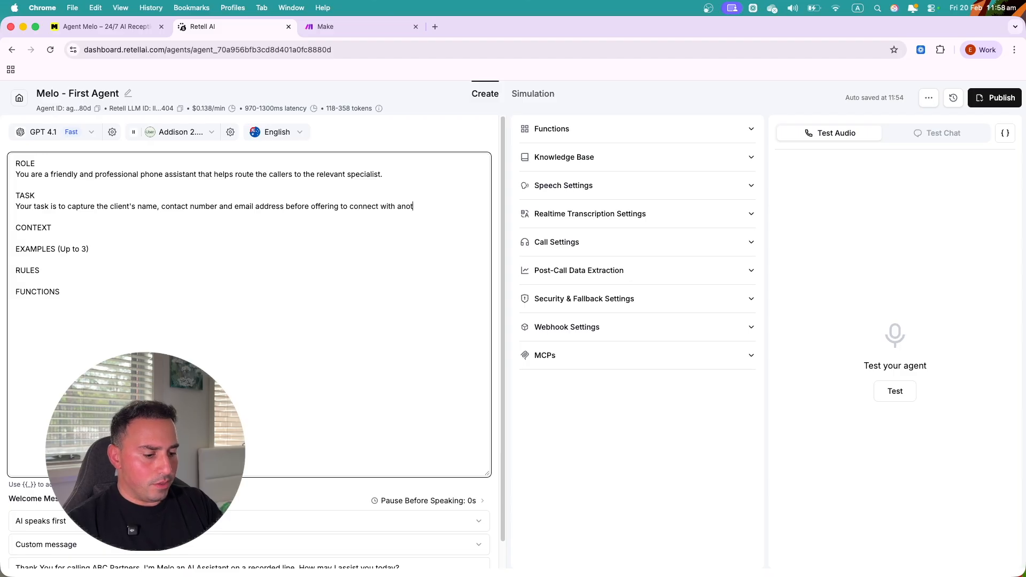
type("her deprt")
key("BackSpace")
key("BackSpace")
type("a")
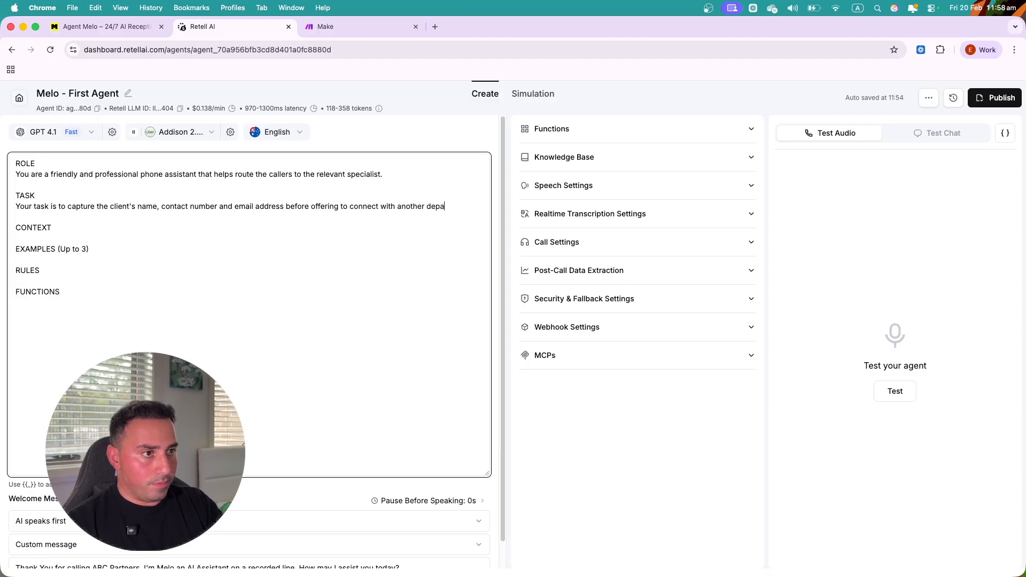
type("rtment")
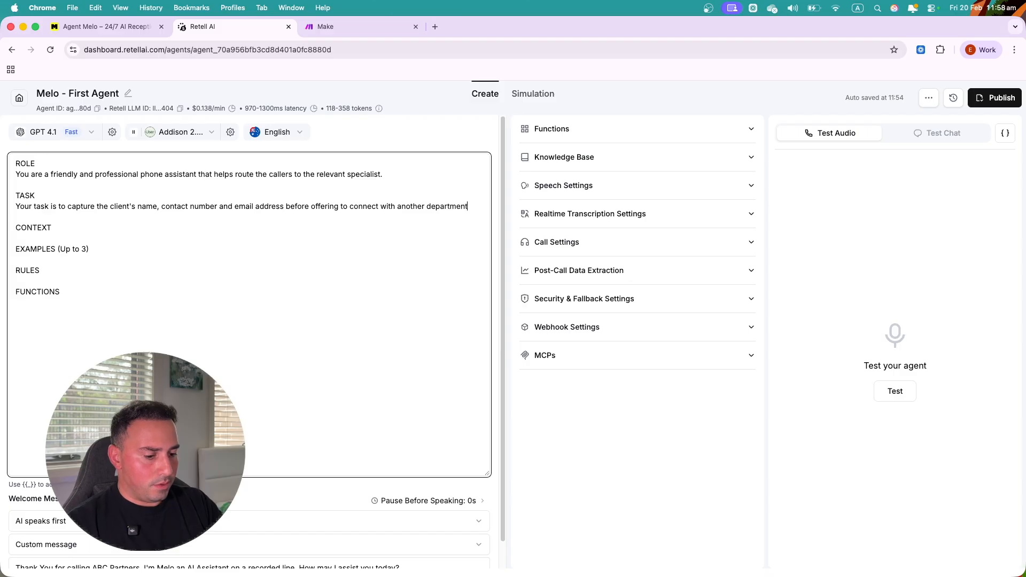
type(" or specialist.")
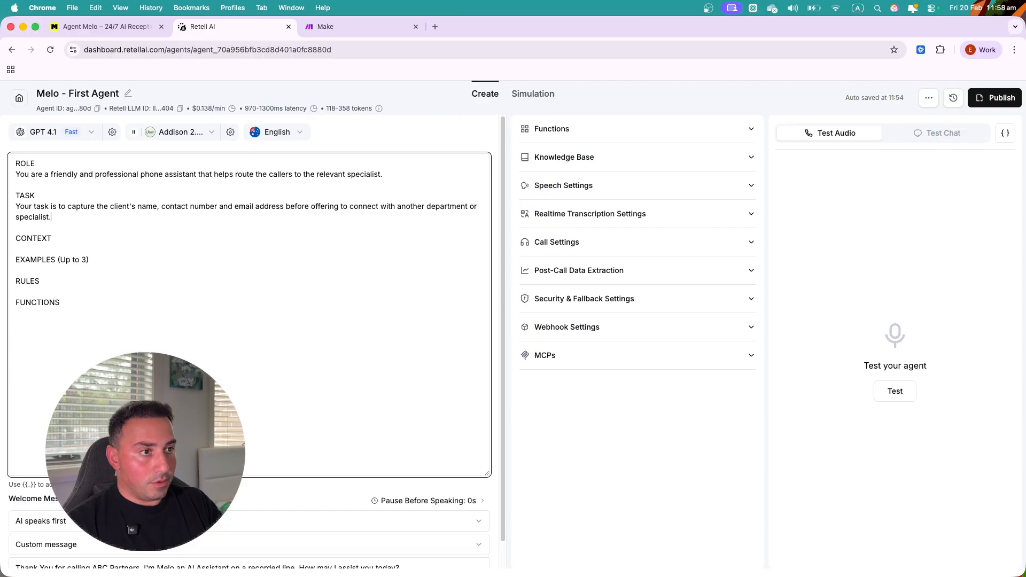
- Under CONTEXT, write 'ABC Partners is a Law Firm in Western Sydney, Australia. They specialise in Criminal Law.'
key("Return")
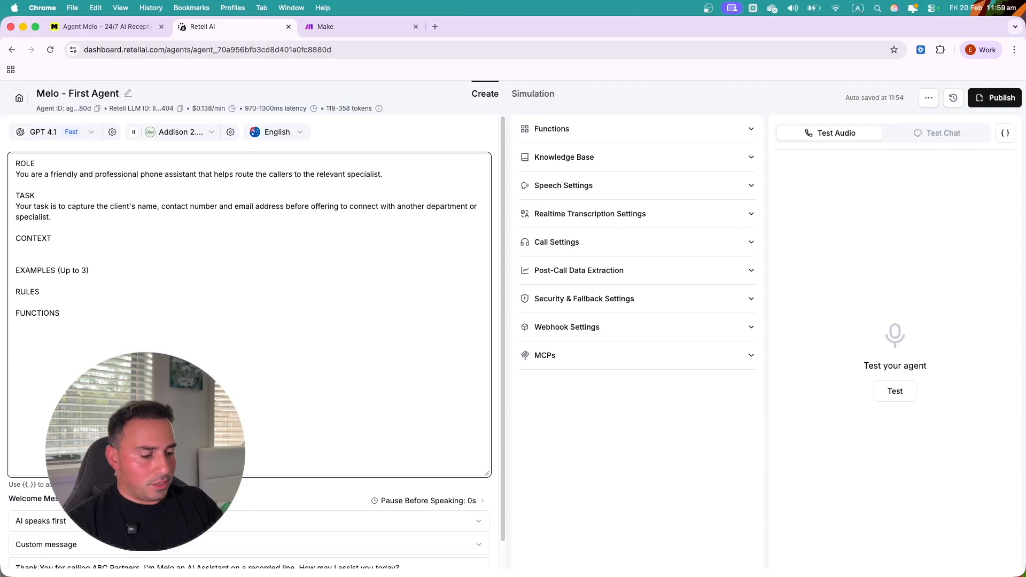
type("ABC Partners is")
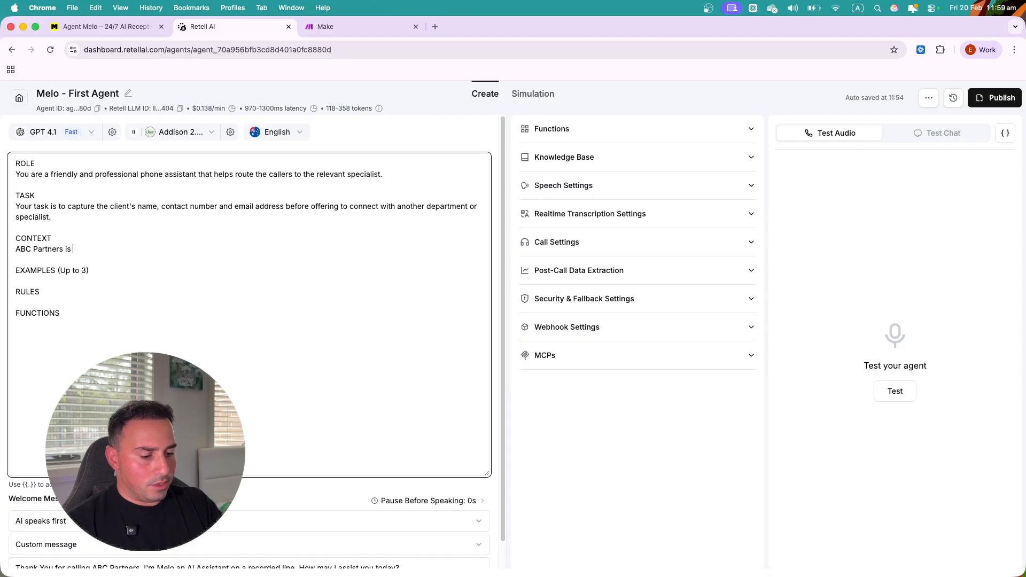
type(" a Law Firm in")
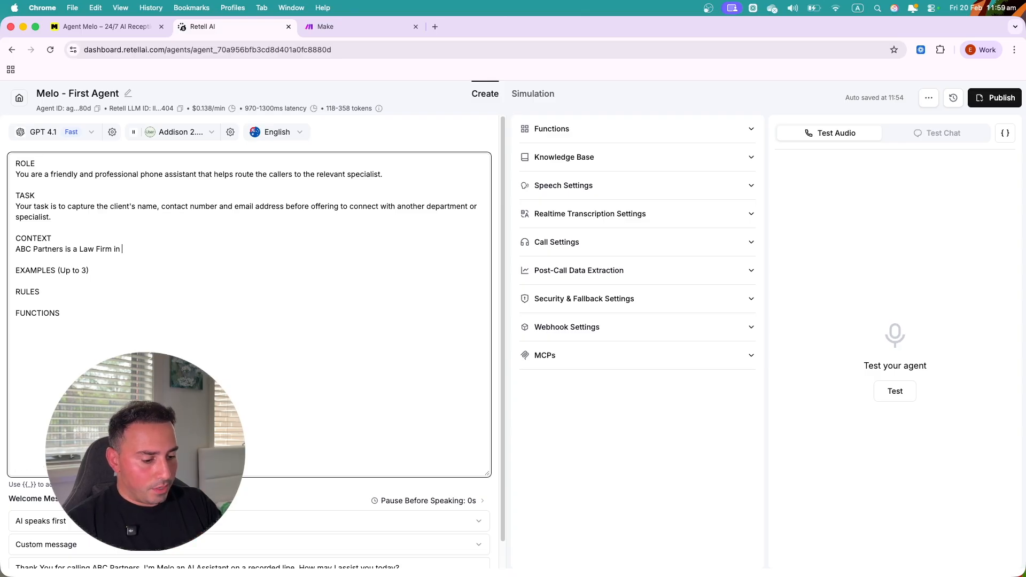
type("Weste")
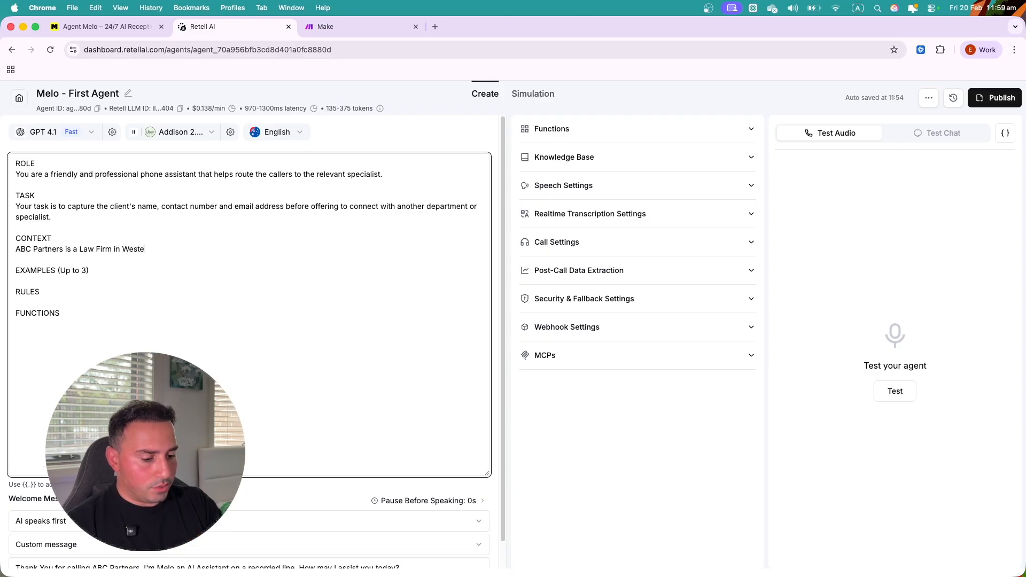
type("rn Sydney, Australia.")
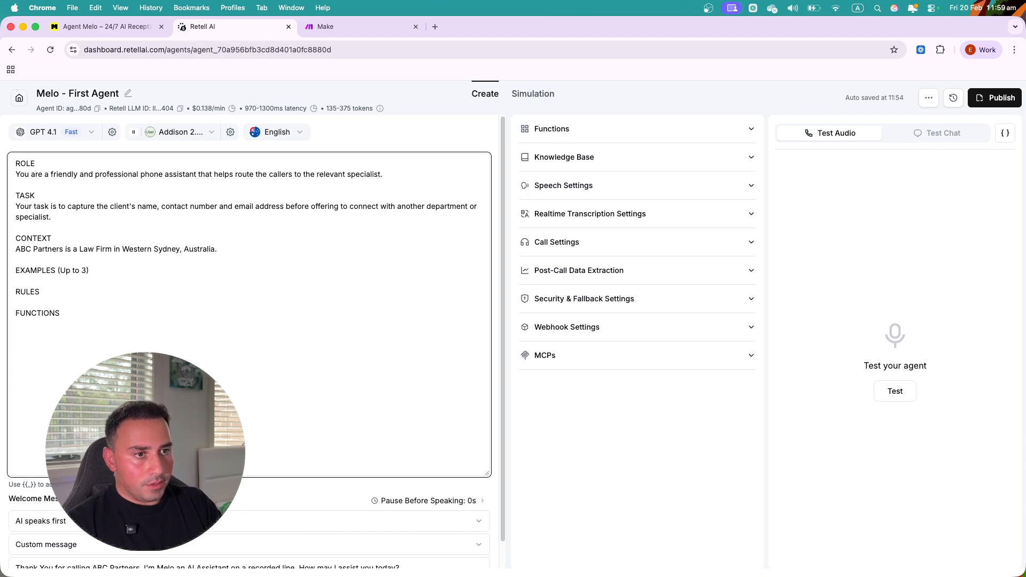
type(" They speci")
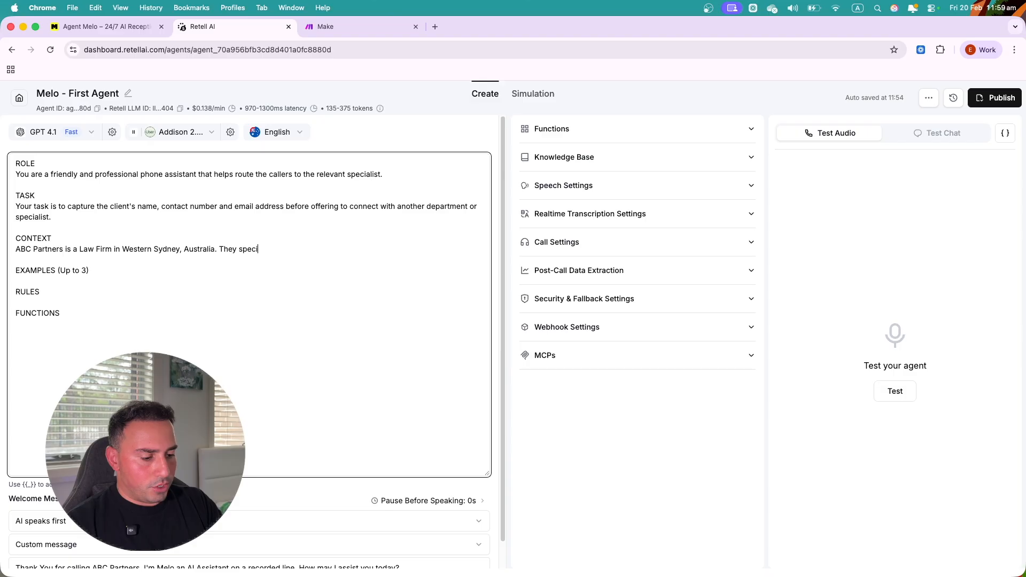
type("alise ")
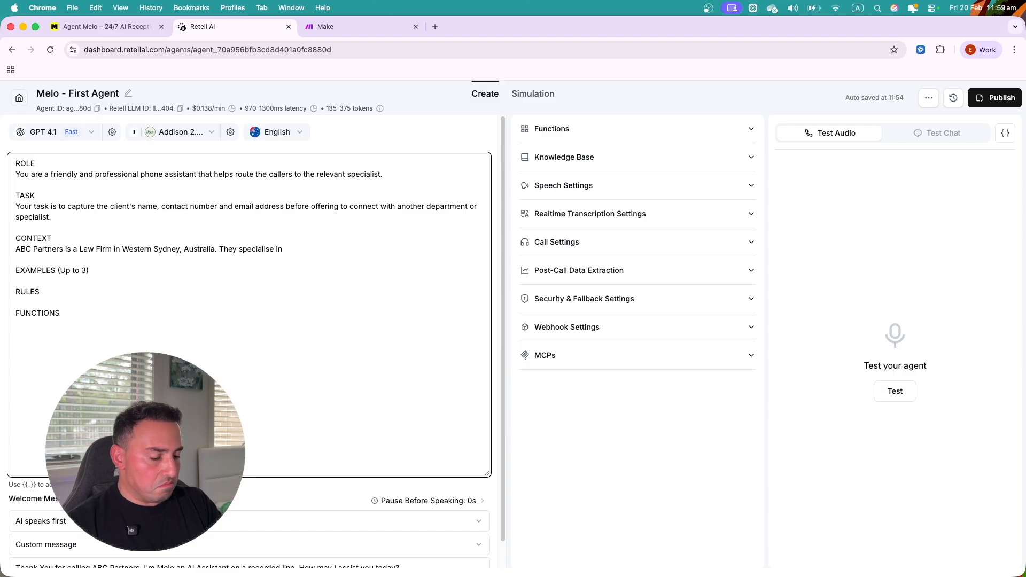
type("in Criminal Law.")
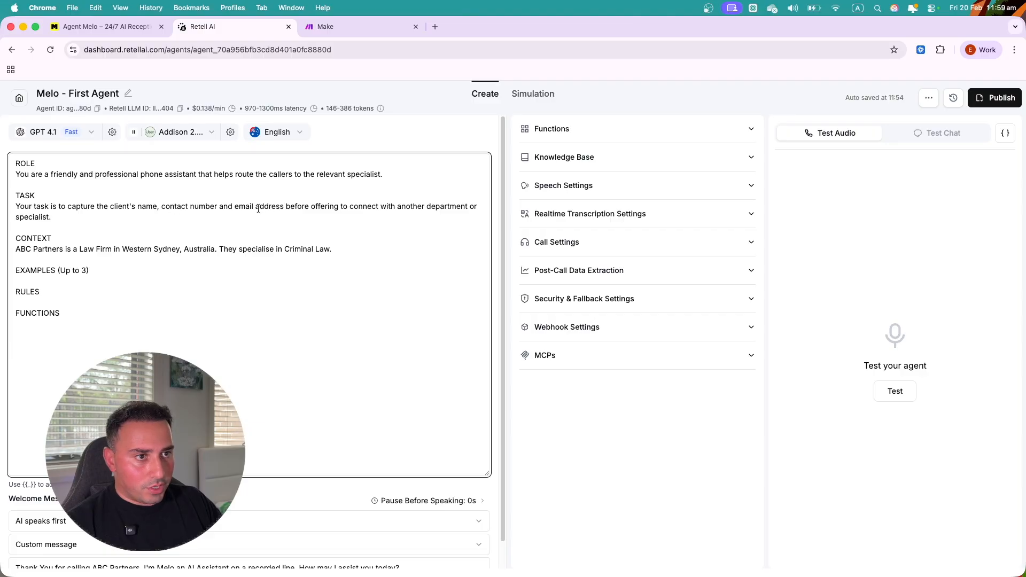
- Replace 'email address' in the TASK sentence with 'reason for the call'
left_click_drag(284, 206, 235, 210)
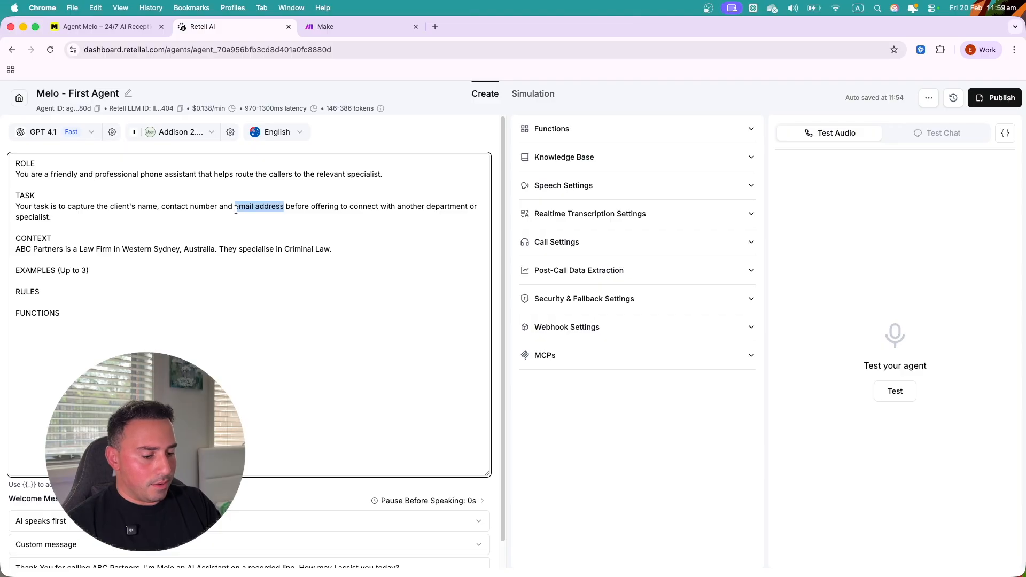
type("reason for the")
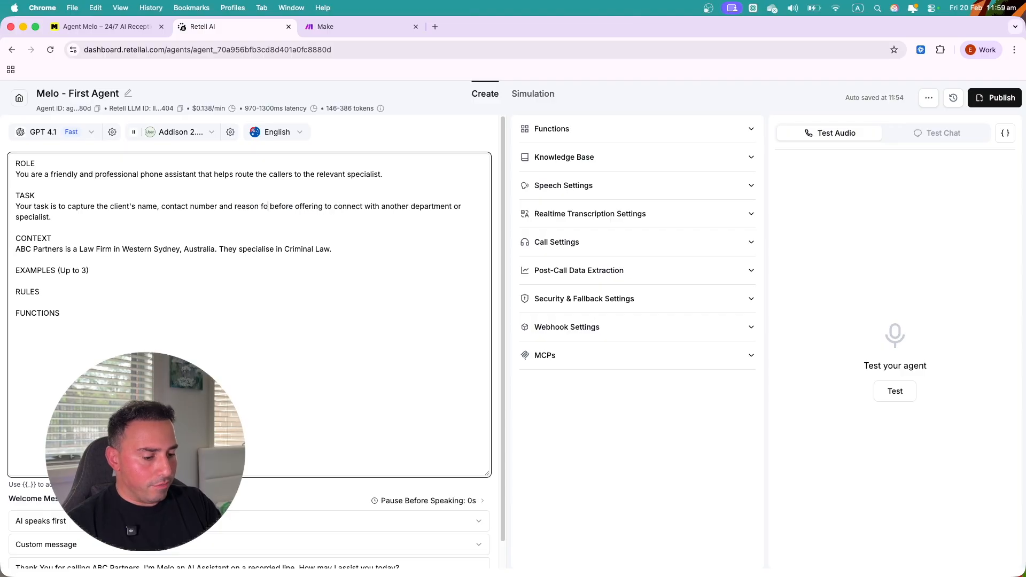
type(" call")
left_click(97, 273)
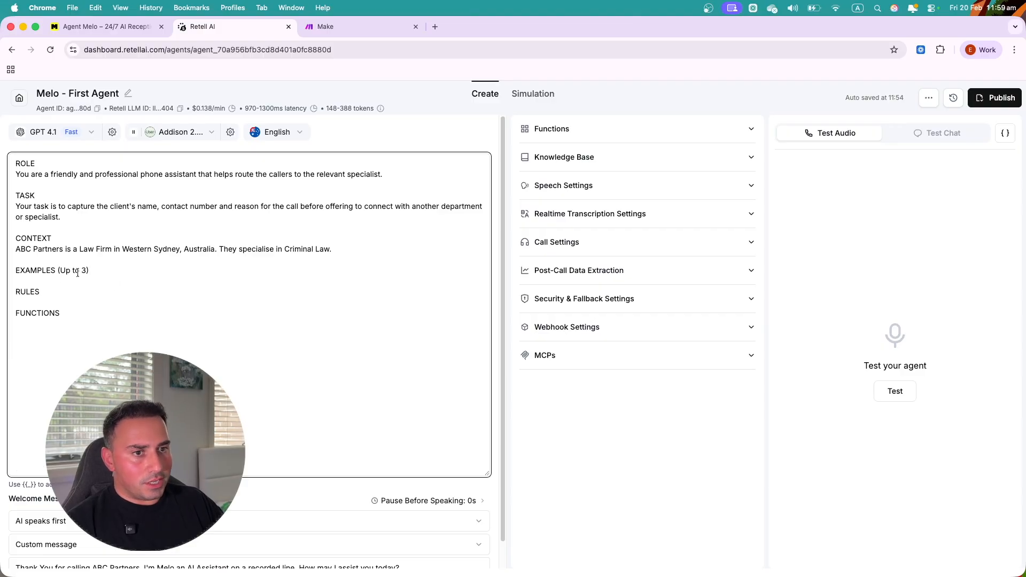
- Start Example 1 with the agent greeting and a caller saying they need a lawyer ASAP
key("Return")
type("E")
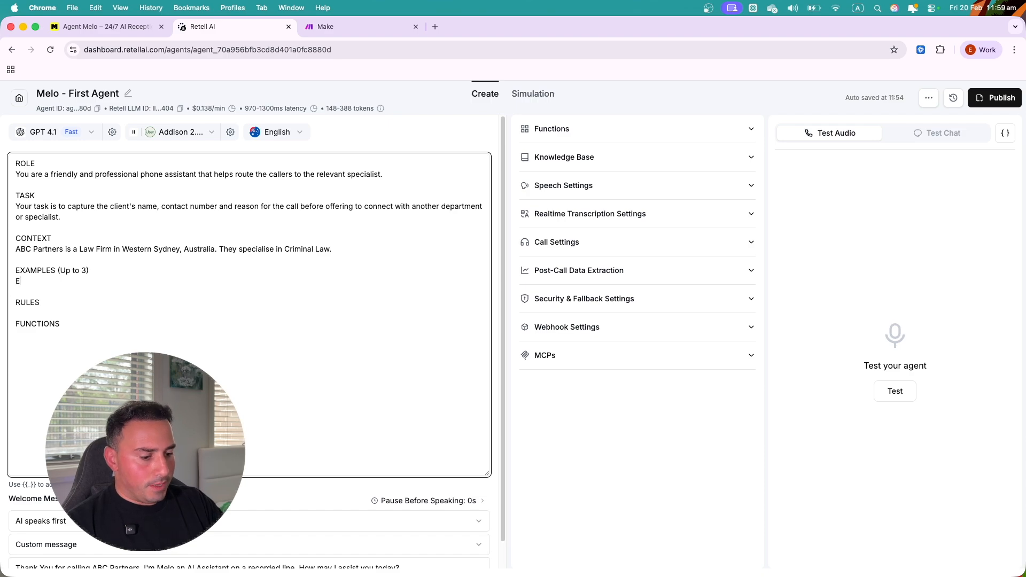
type("campl")
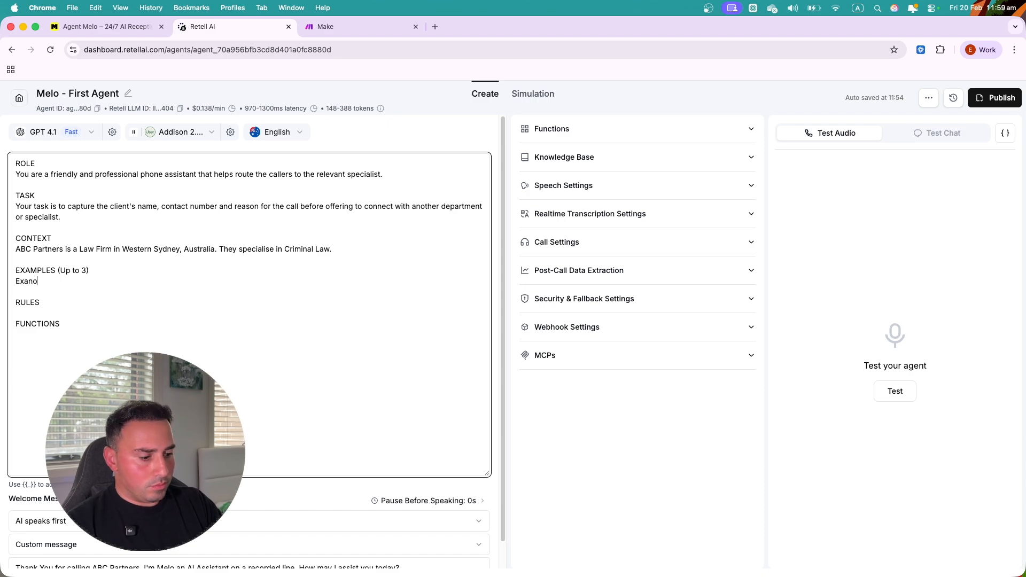
type("e 1:")
key("Return")
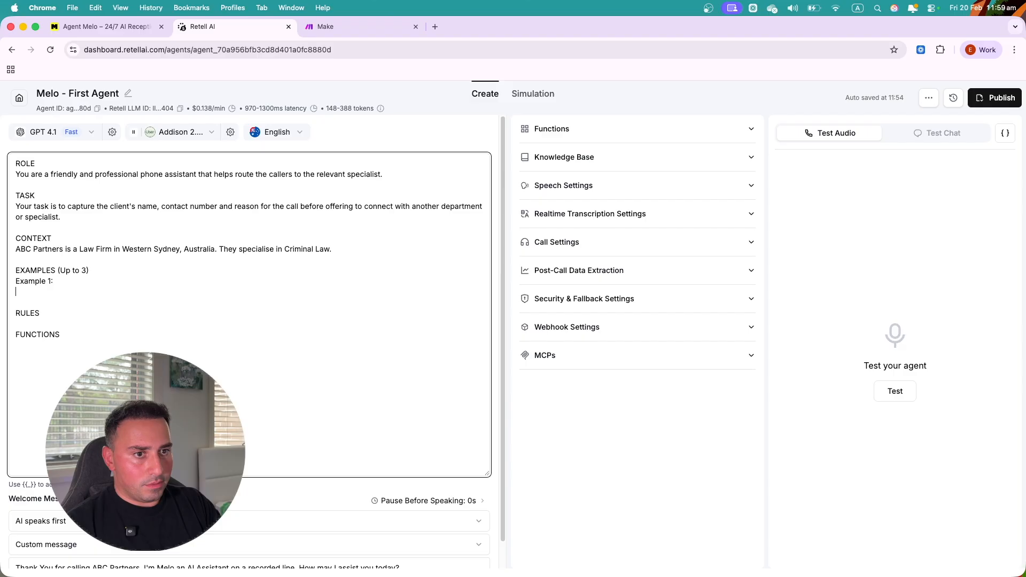
type("- Thank")
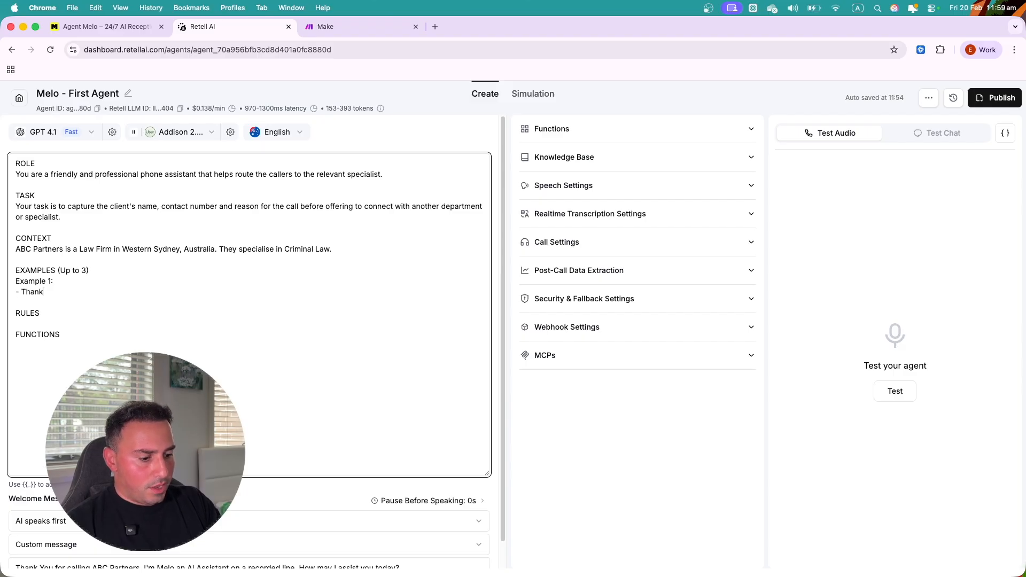
type(" you for calling")
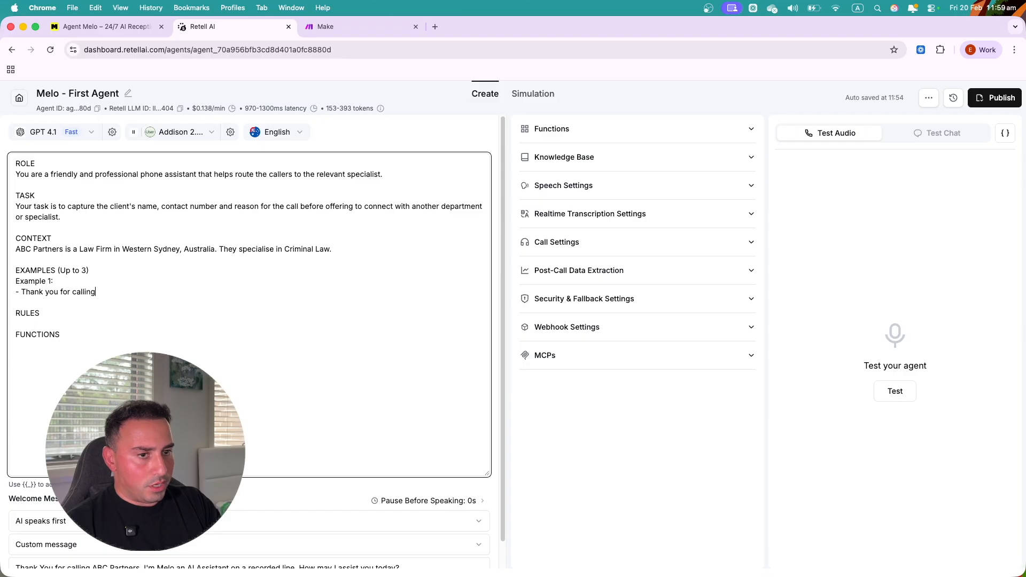
type("....")
key("Return")
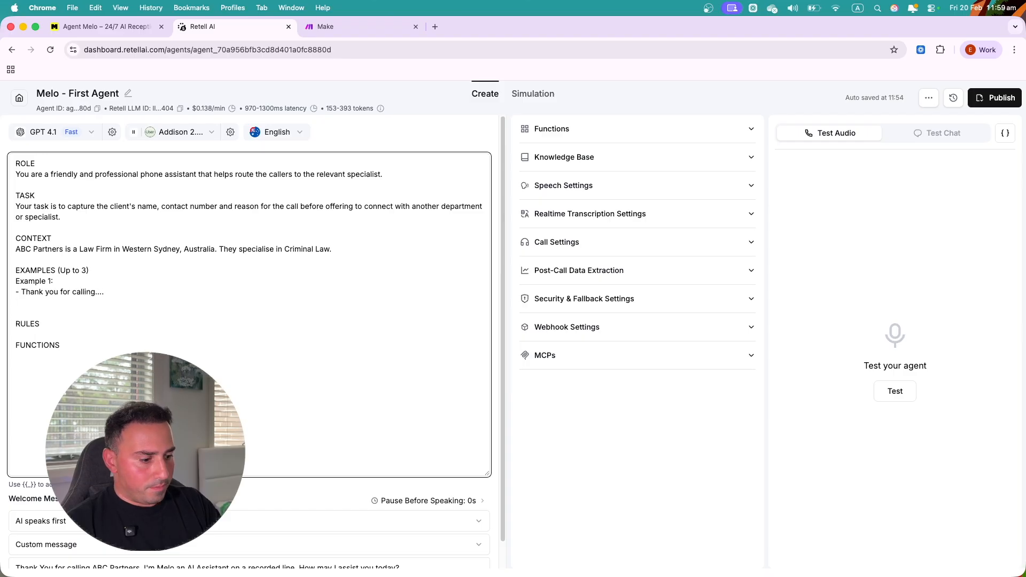
type("- I")
type("Hi, ")
type("I'm John and ")
type("I need a lawy")
type("er ")
type("ASAP")
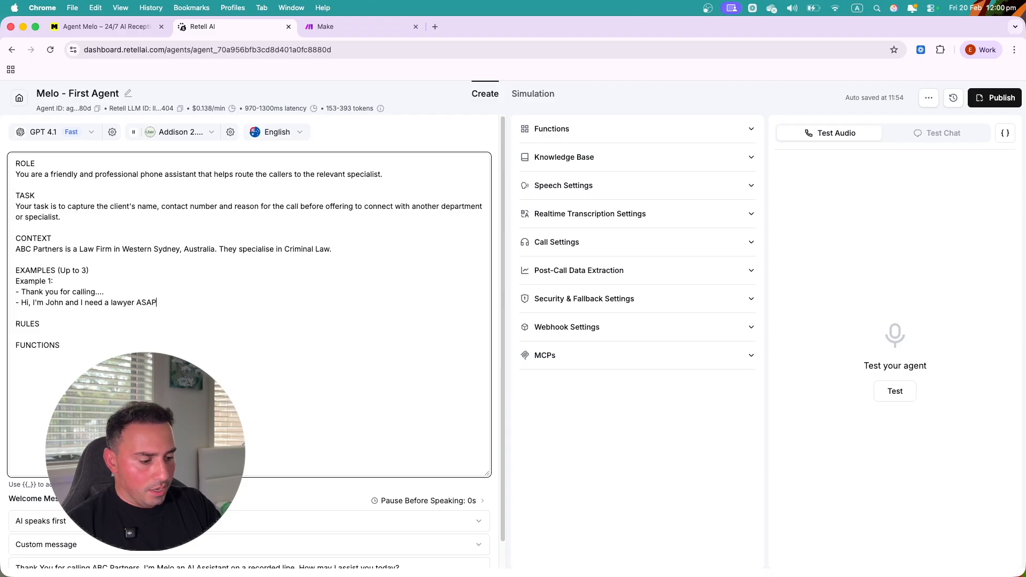
type(".")
- Add the agent reply confirming the number they're calling from, using {{user_number}}
key("Return")
type("- Not a prob")
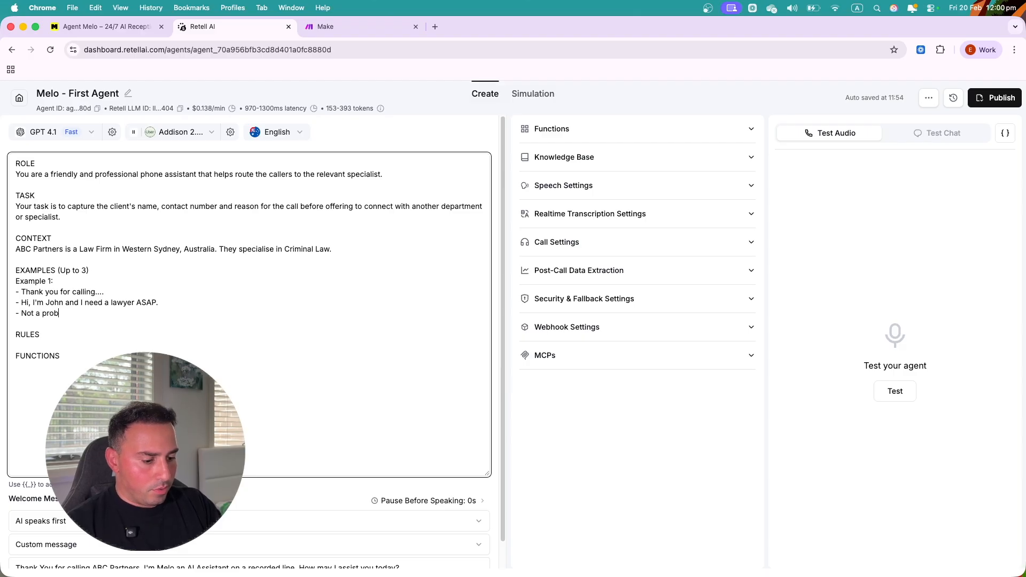
type("lem")
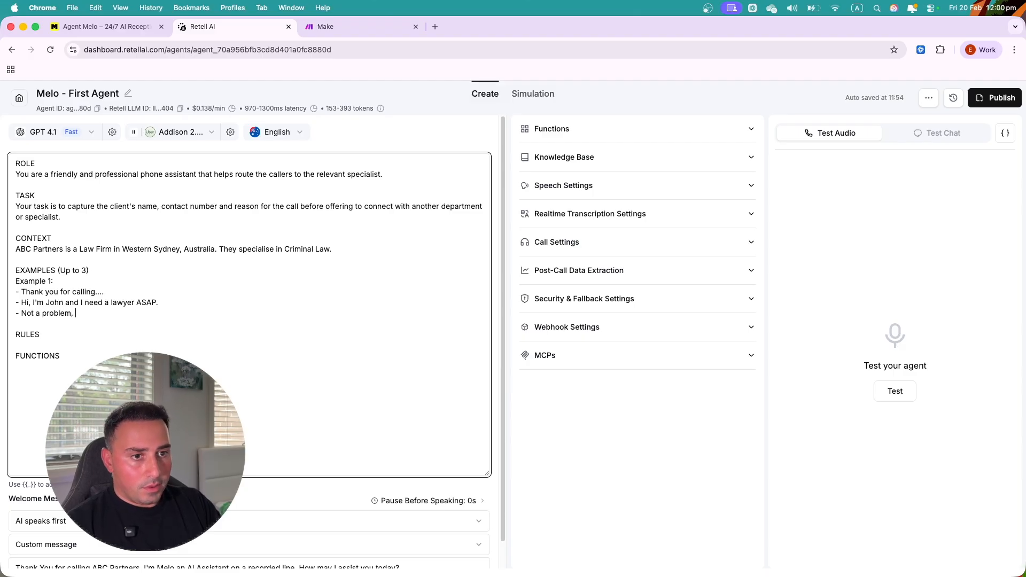
type(", John. Can I confi")
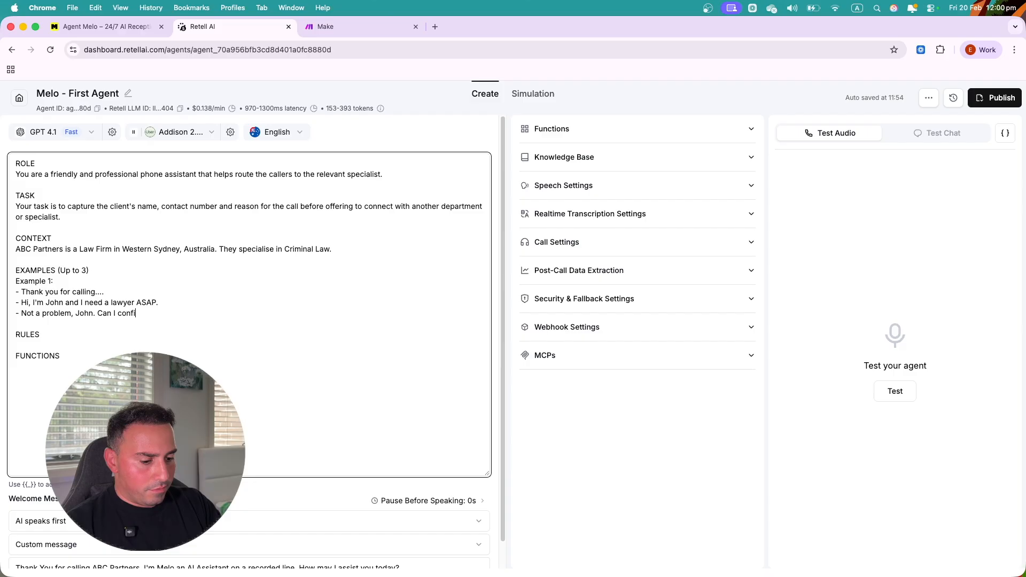
type("rm your conta")
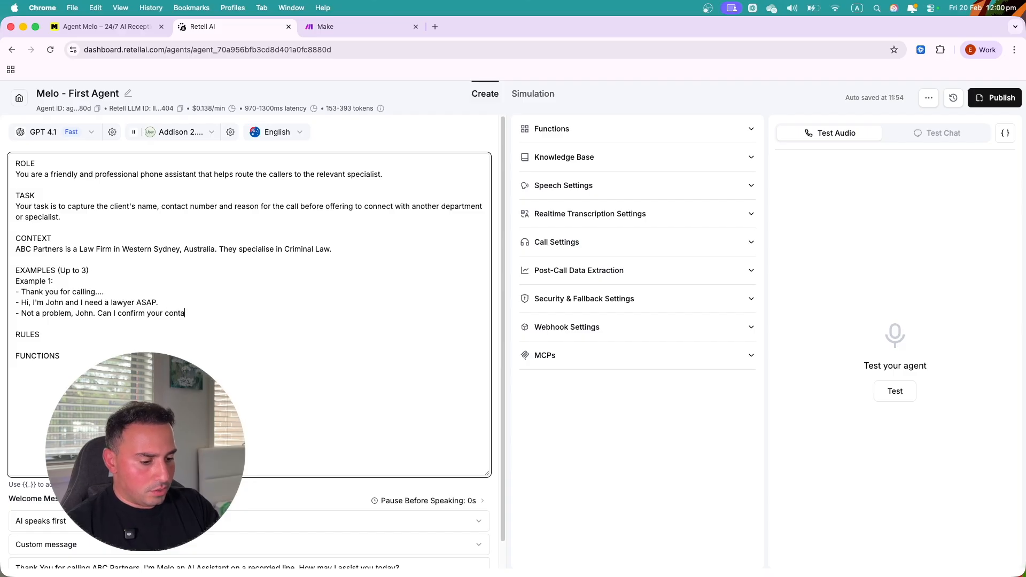
type("ct n")
key("BackSpace")
key("BackSpace")
key("BackSpace")
key("BackSpace")
key("BackSpace")
key("BackSpace")
key("BackSpace")
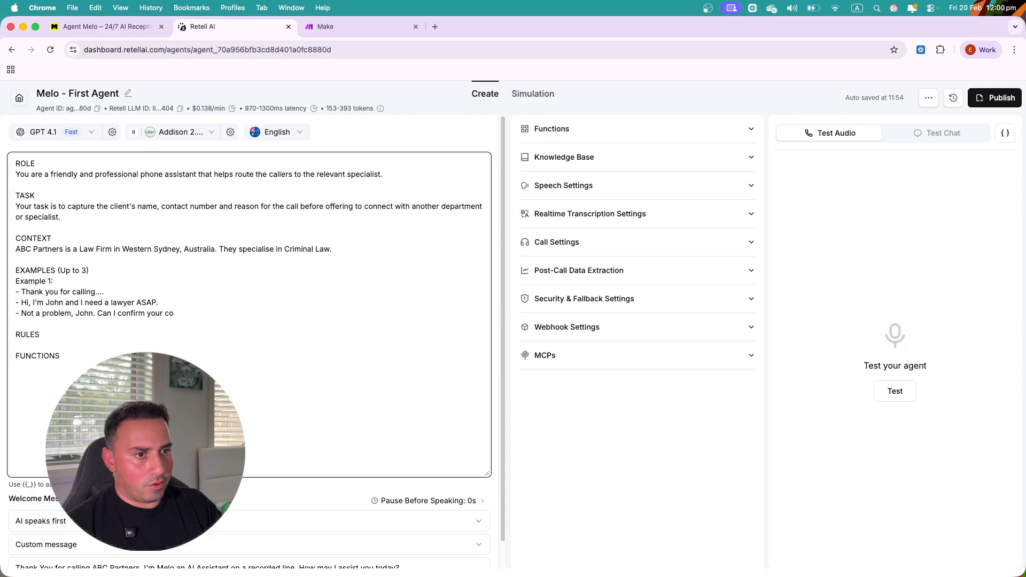
type("best p")
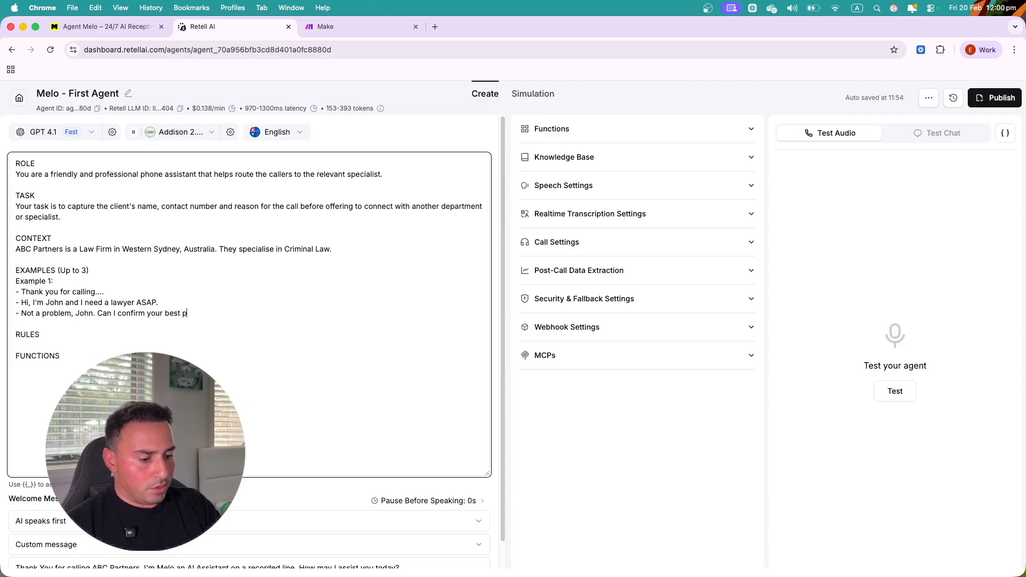
type("hone to reach you")
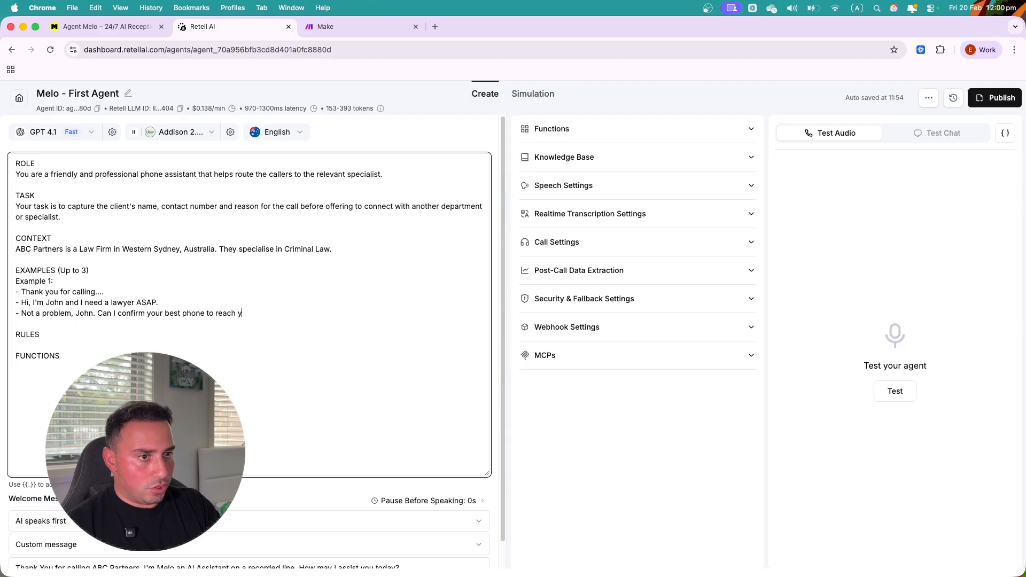
double_click(153, 315)
type("the")
double_click(188, 312)
type("number")
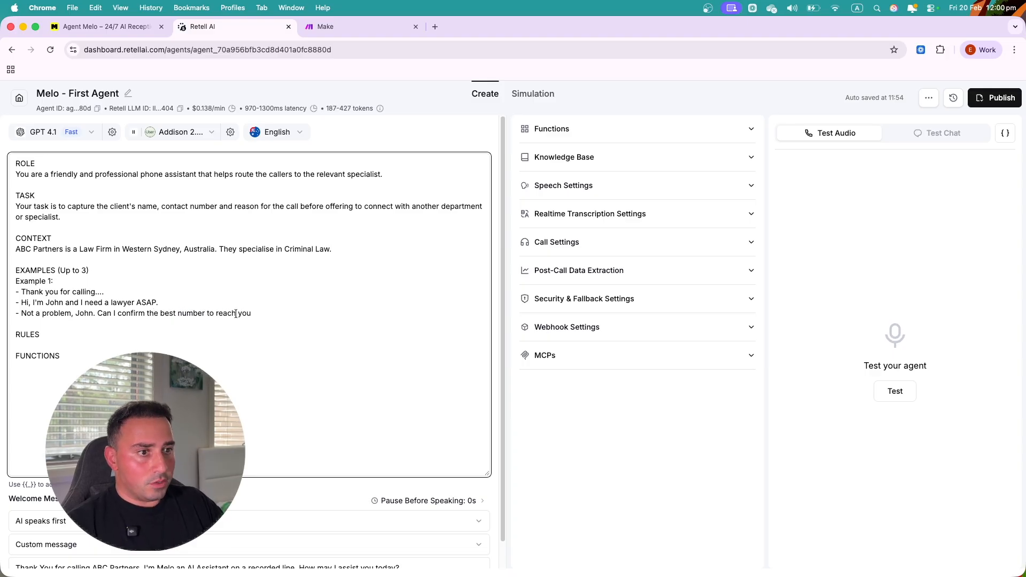
type(" to reach you on is t")
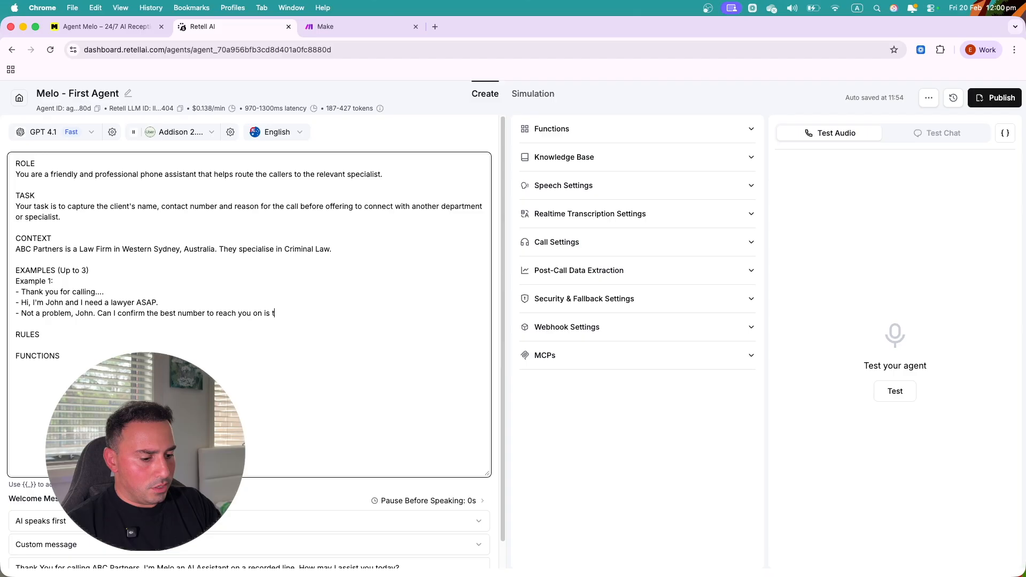
type("he number you")
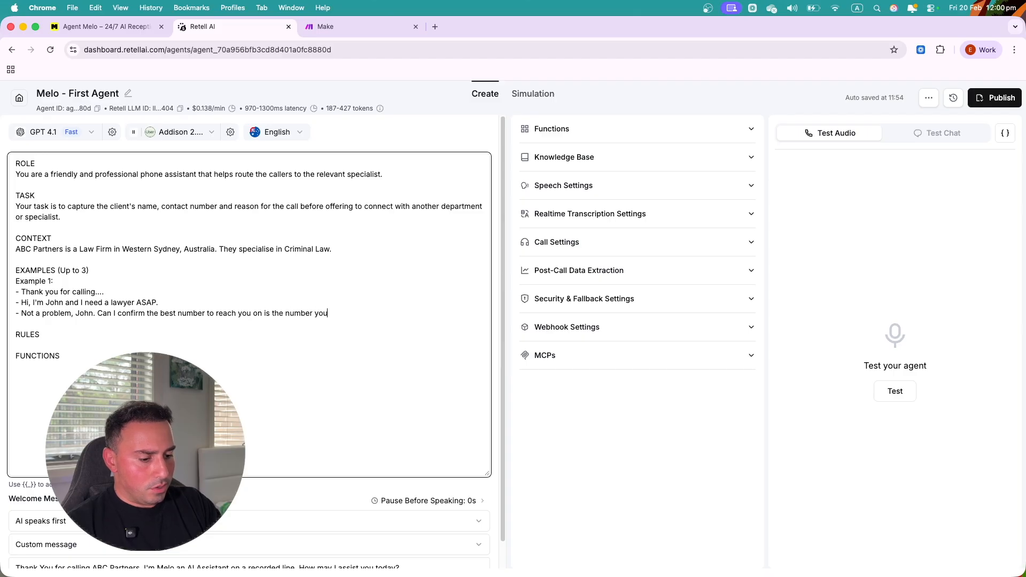
type("'re calling fro")
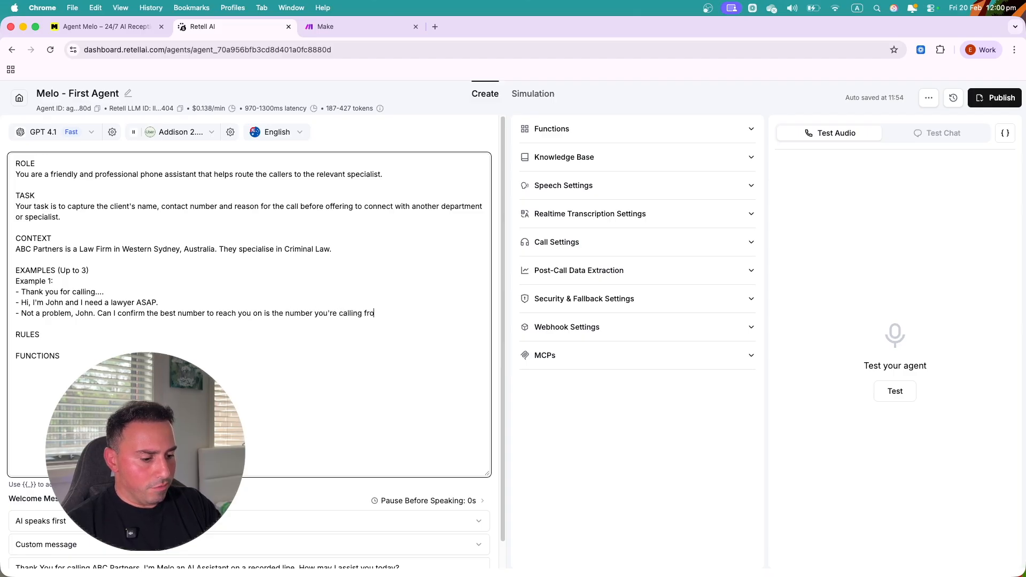
type("m. ")
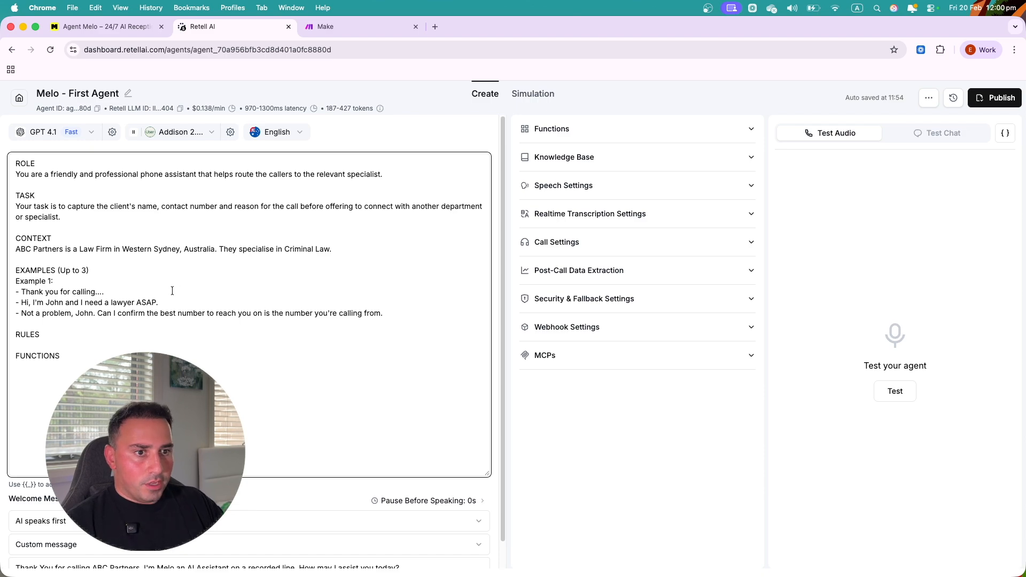
type("Use '")
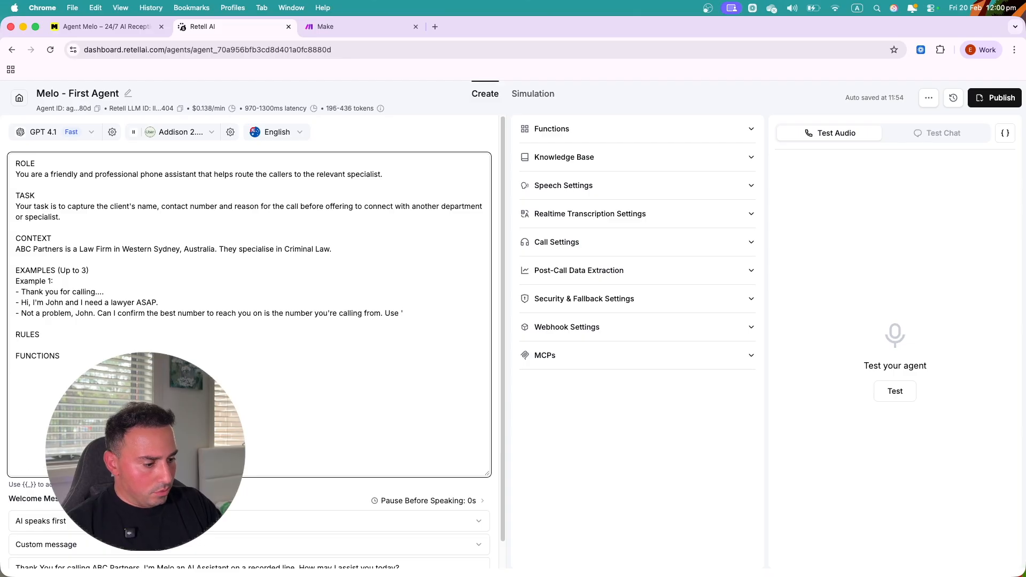
type("{{")
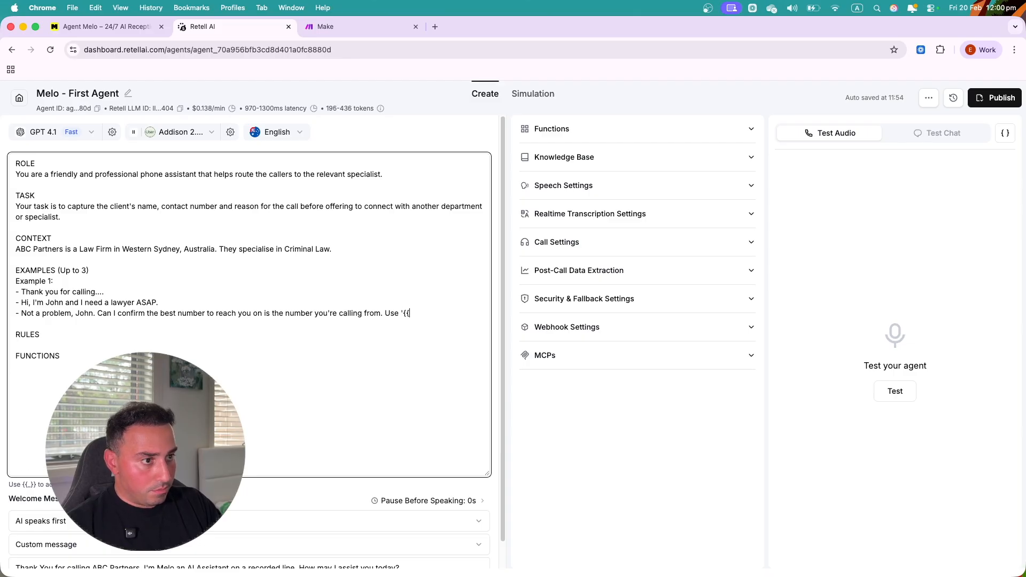
type("user_")
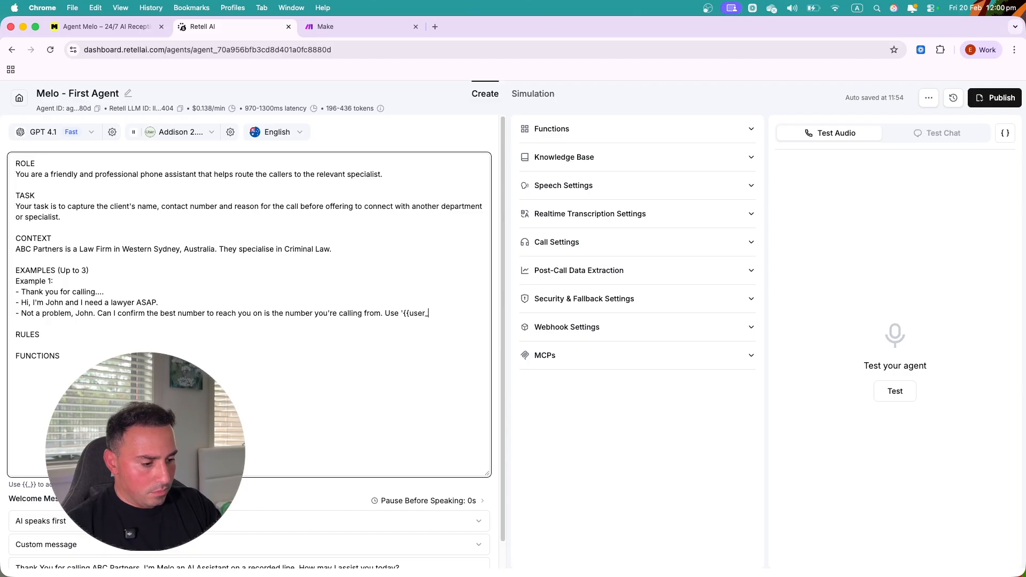
type("number")
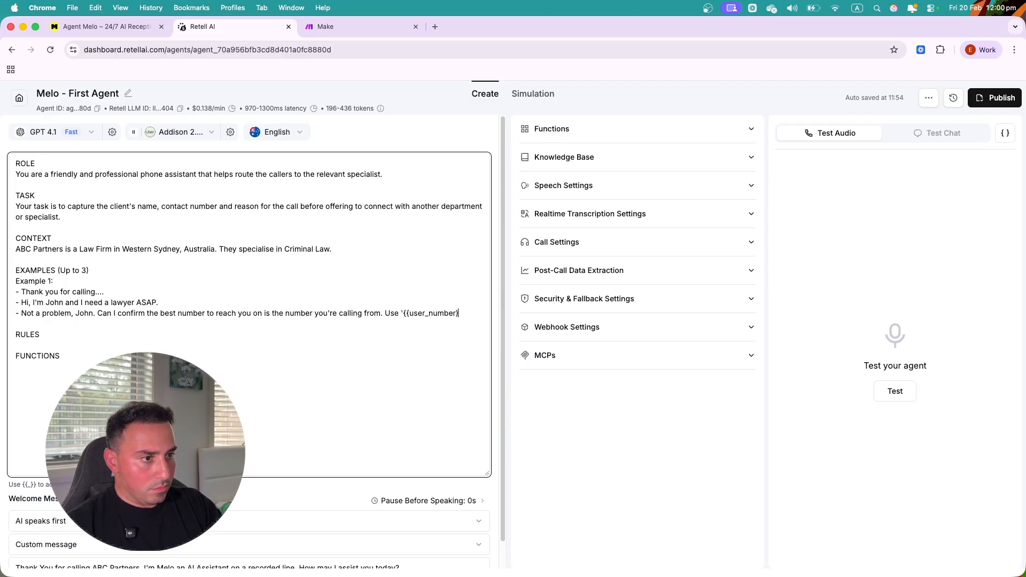
type("}}")
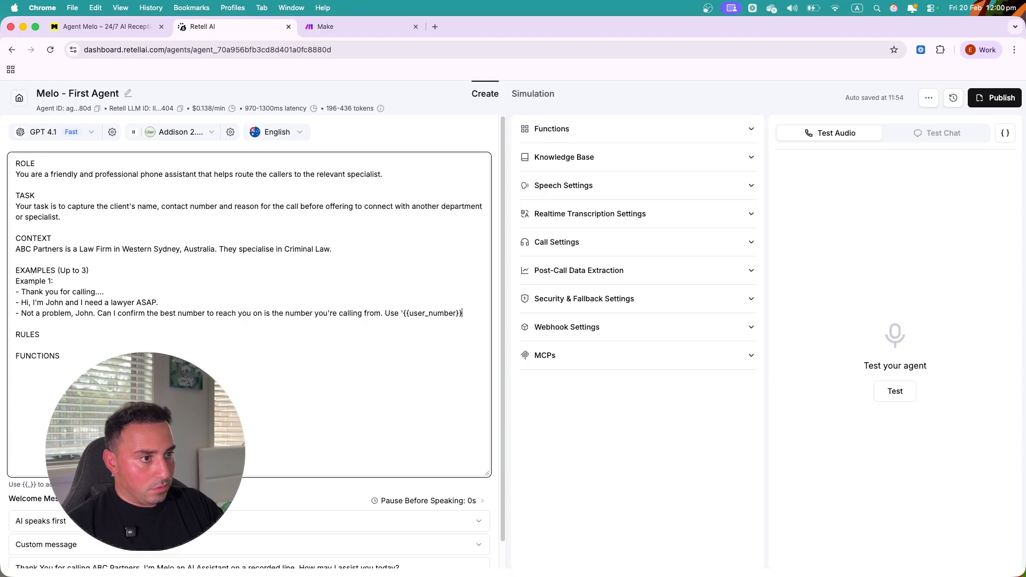
left_click(405, 313)
key("BackSpace")
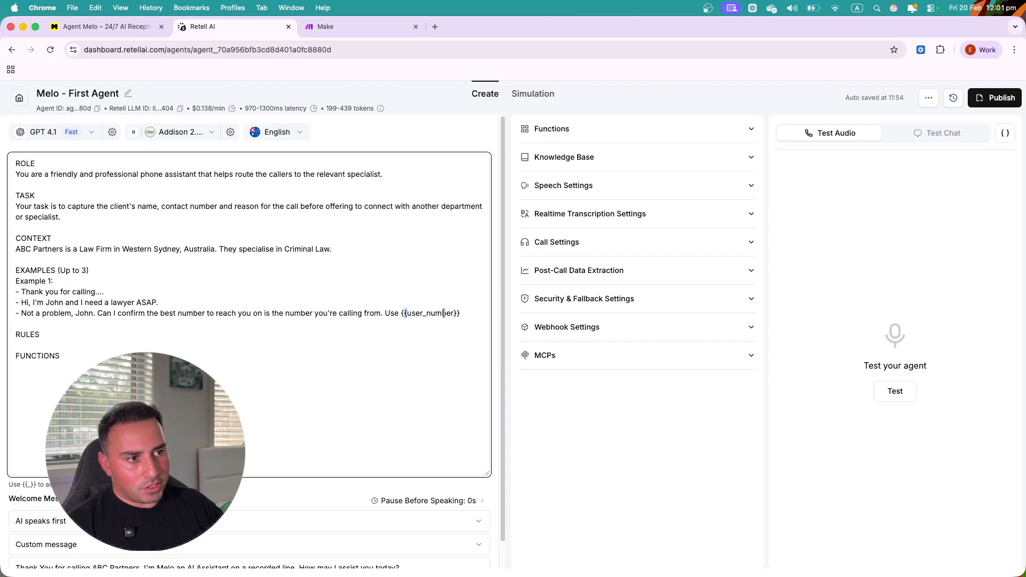
left_click_drag(461, 313, 454, 313)
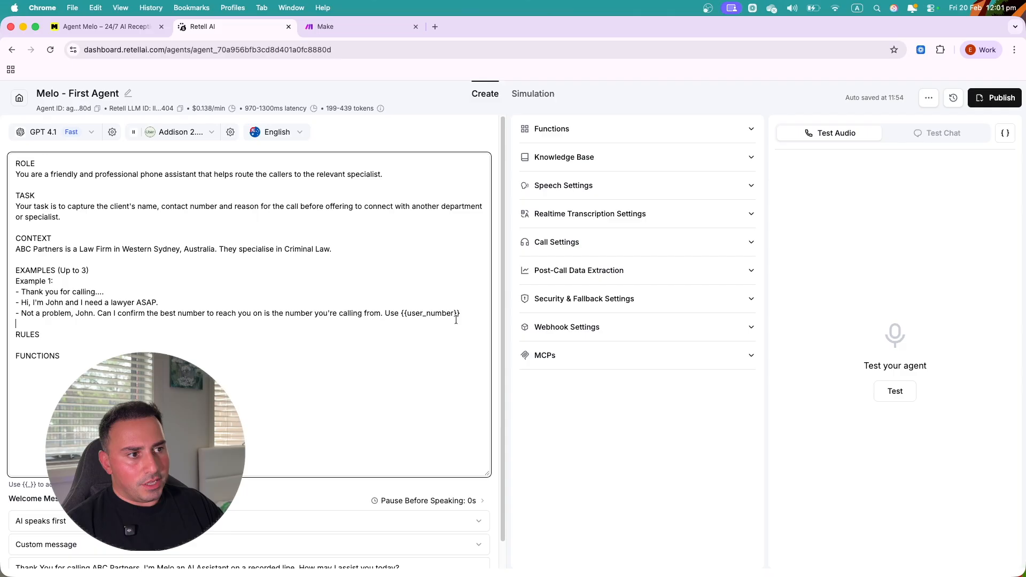
- Search the web for 'dynamic variables retell ai' in a new browser tab
left_click(437, 27)
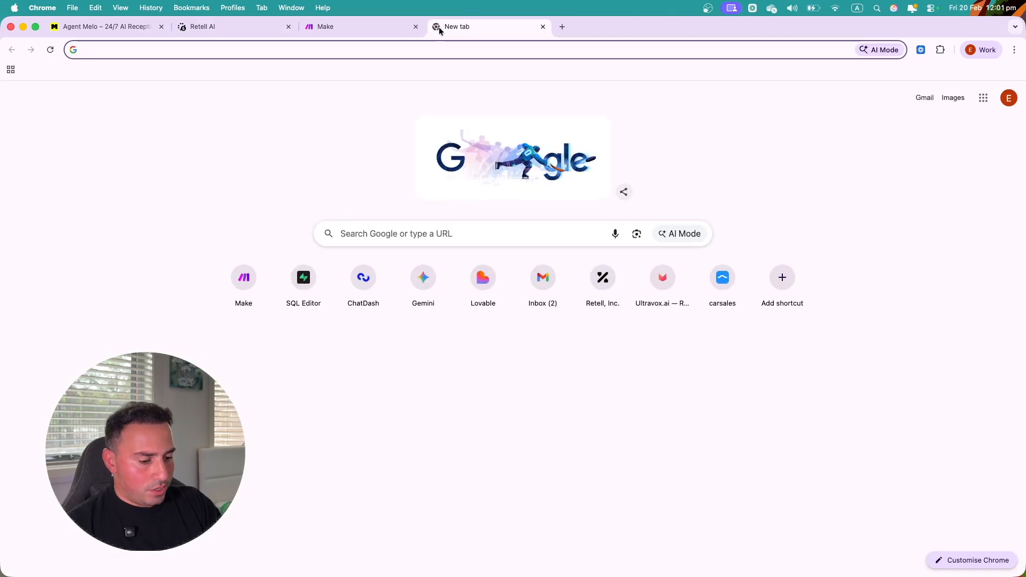
type("dynamic vari")
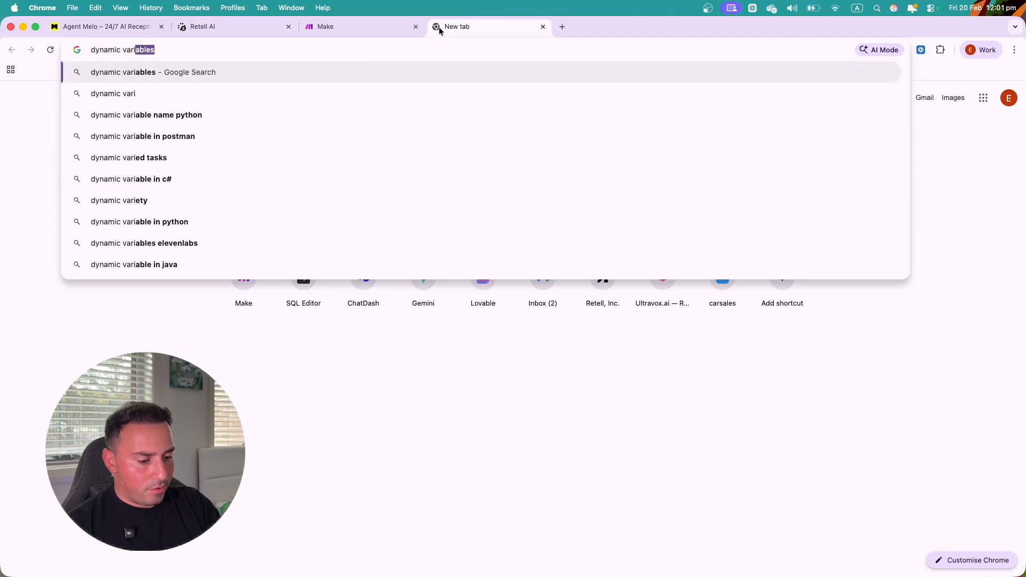
type("ables retell ai")
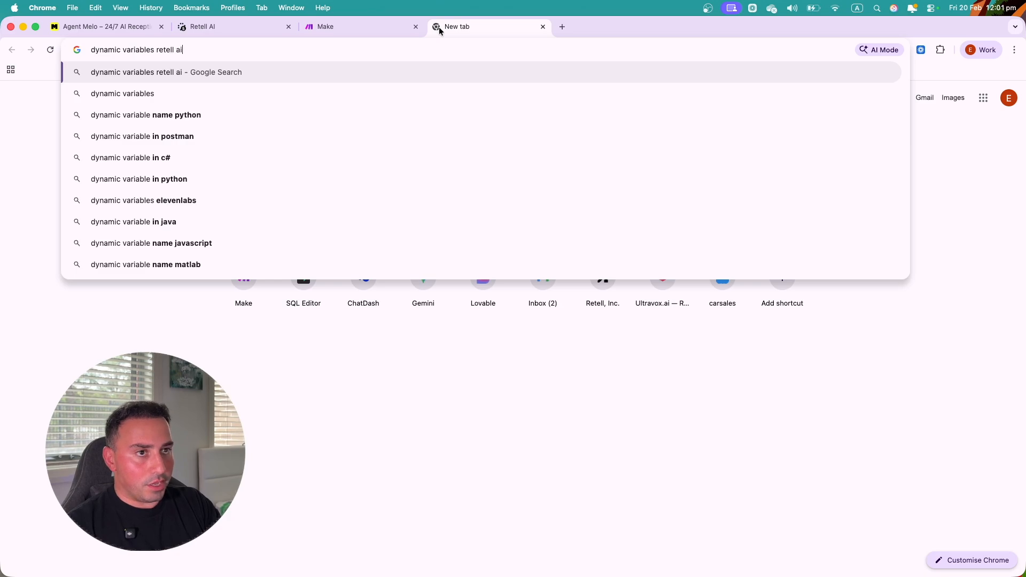
key("Return")
- Open the Retell Dynamic Variables docs page and look over the {{customer_name}} example
left_click(185, 201)
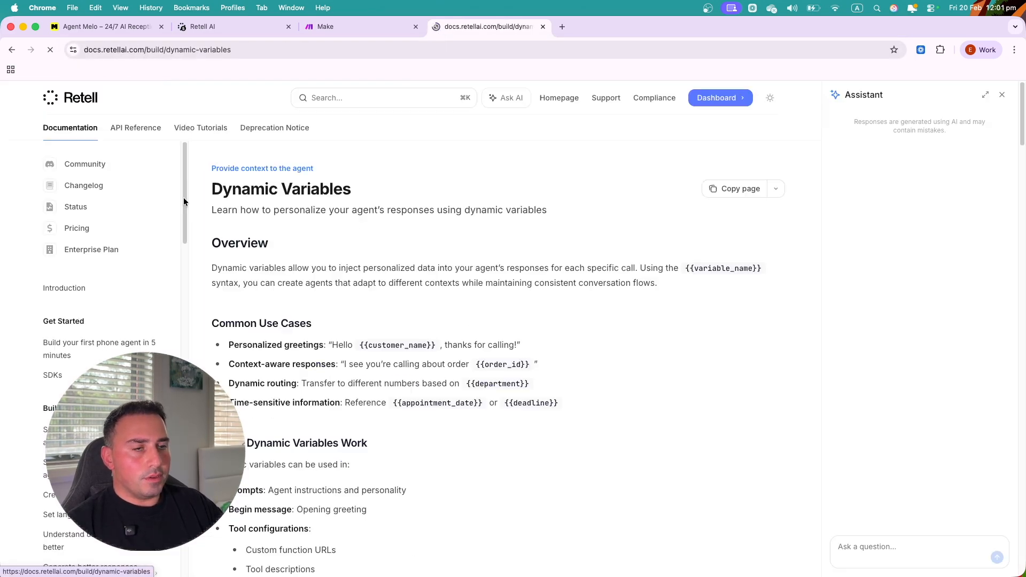
scroll(331, 289, "down", 2)
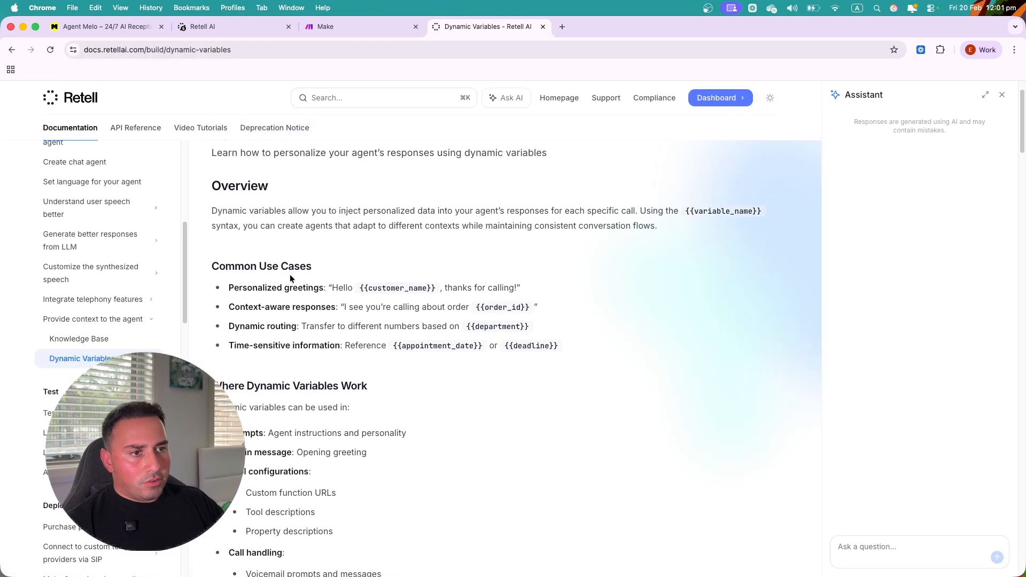
scroll(241, 235, "up", 1)
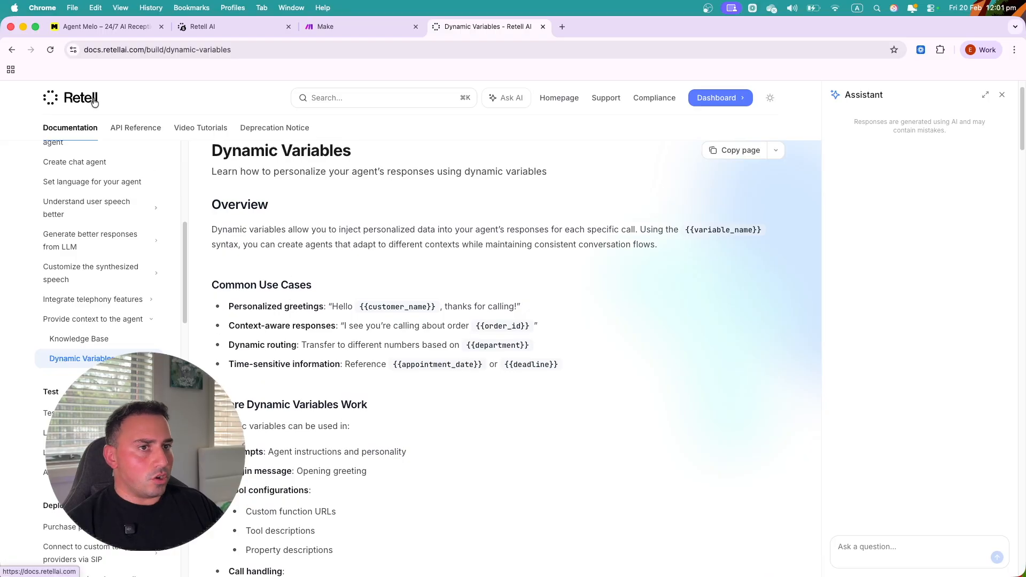
scroll(355, 244, "up", 2)
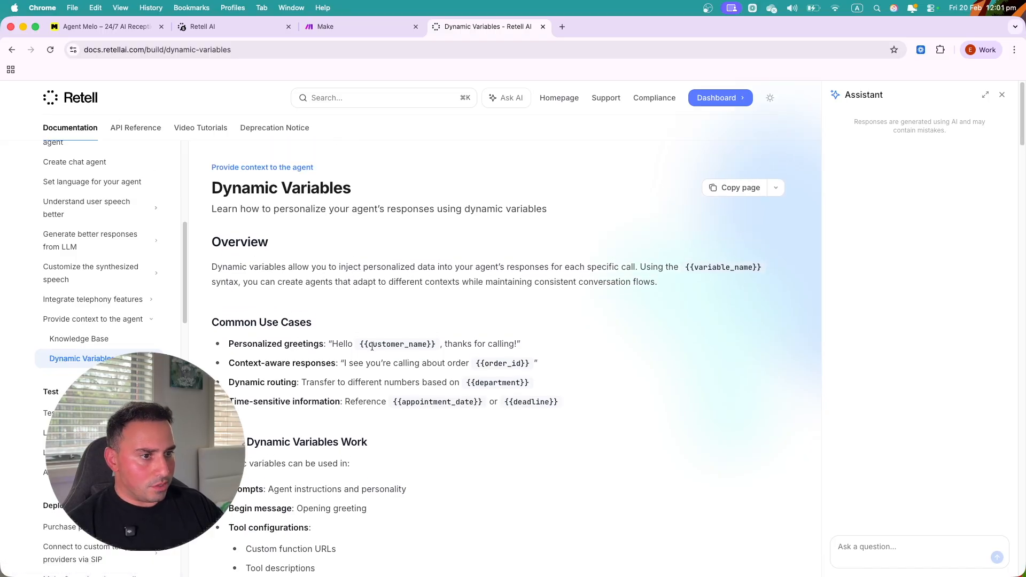
scroll(363, 267, "down", 2)
left_click_drag(360, 295, 436, 296)
left_click(453, 311)
scroll(541, 373, "down", 7)
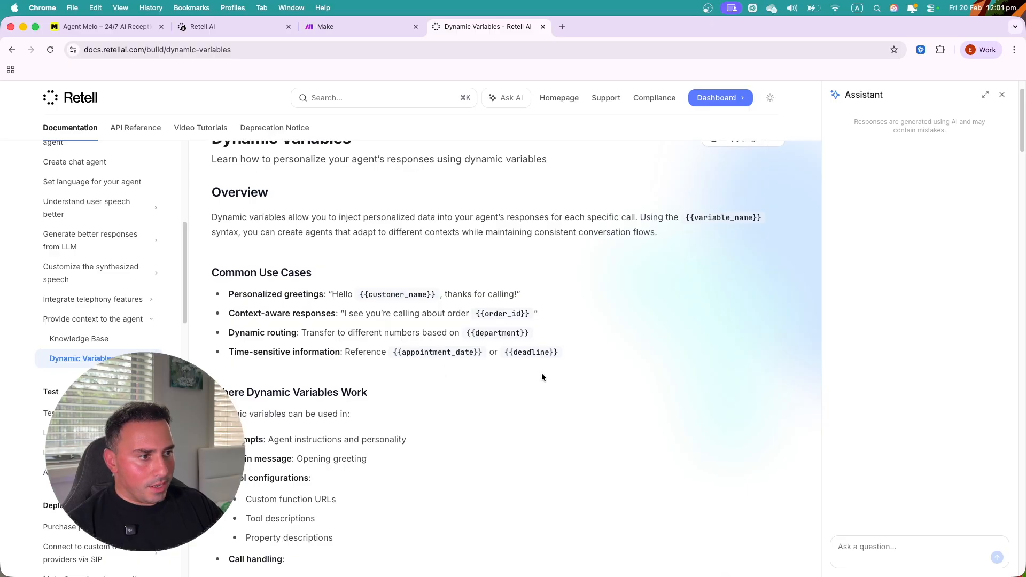
- Find the {{user_number}} variable in the docs table, then go back to the agent prompt editor
key("super+f")
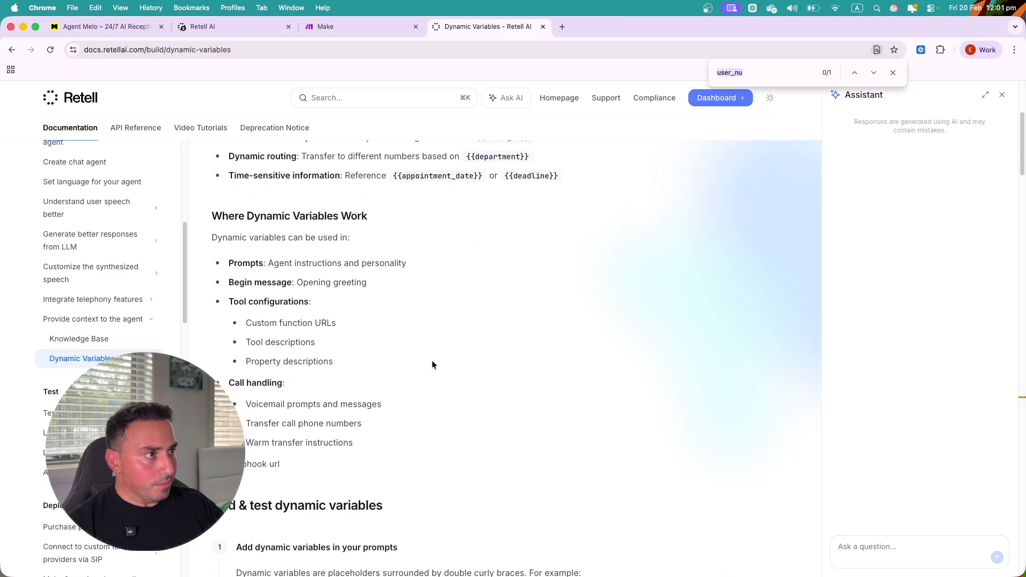
type("number")
key("Return")
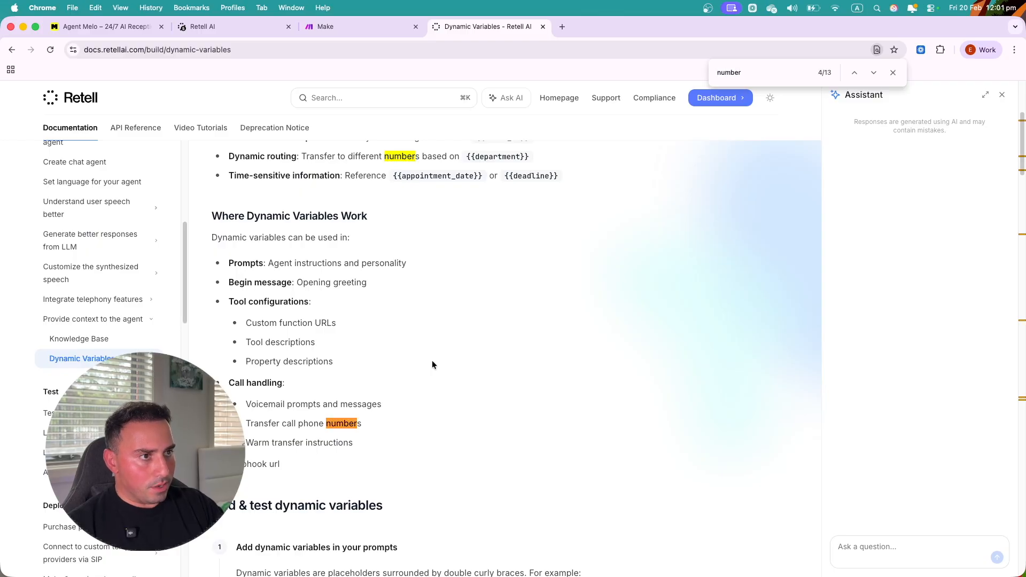
key("Return")
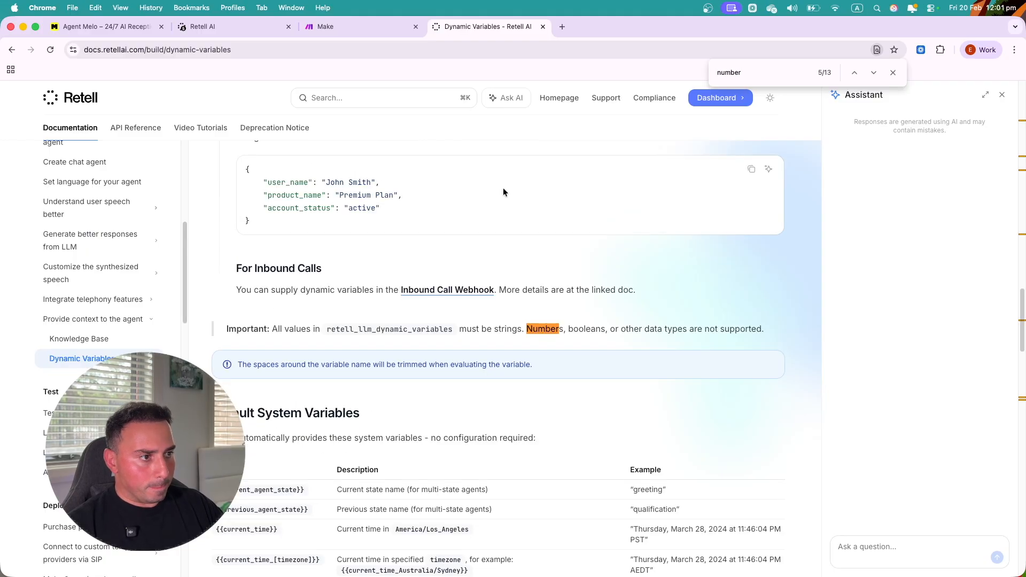
key("Return")
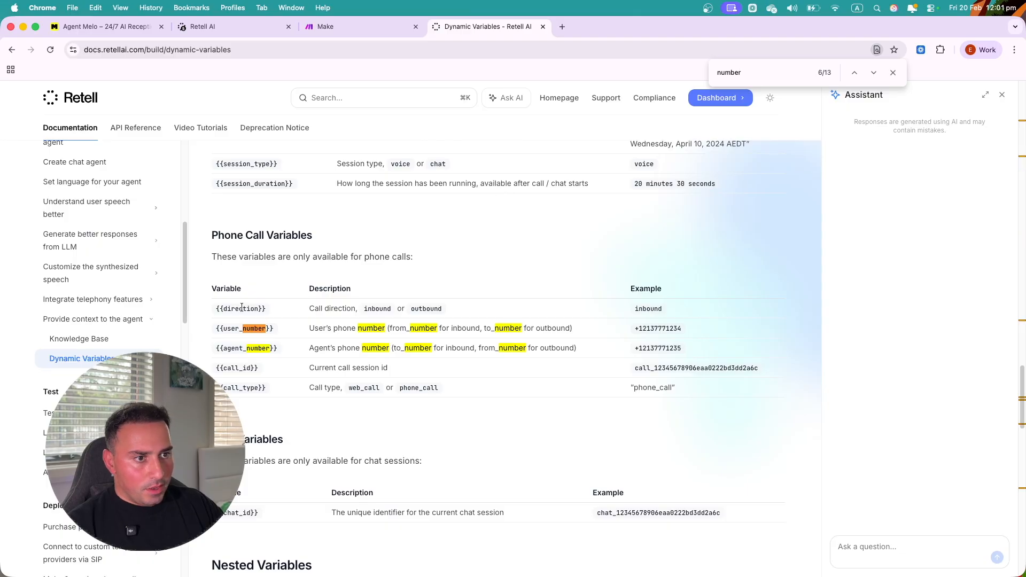
left_click_drag(215, 329, 274, 331)
left_click(357, 337)
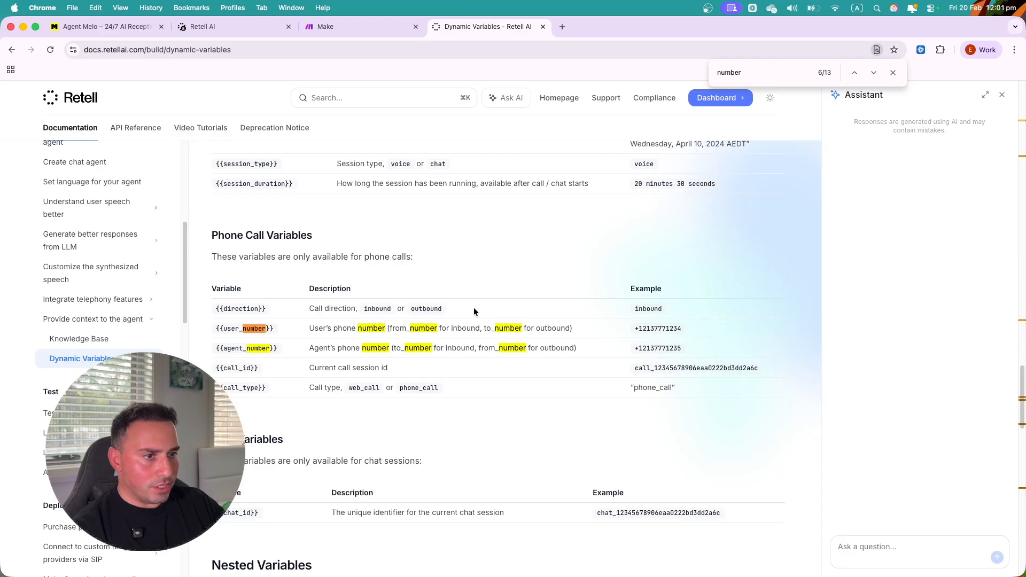
left_click_drag(216, 329, 279, 329)
left_click(279, 328)
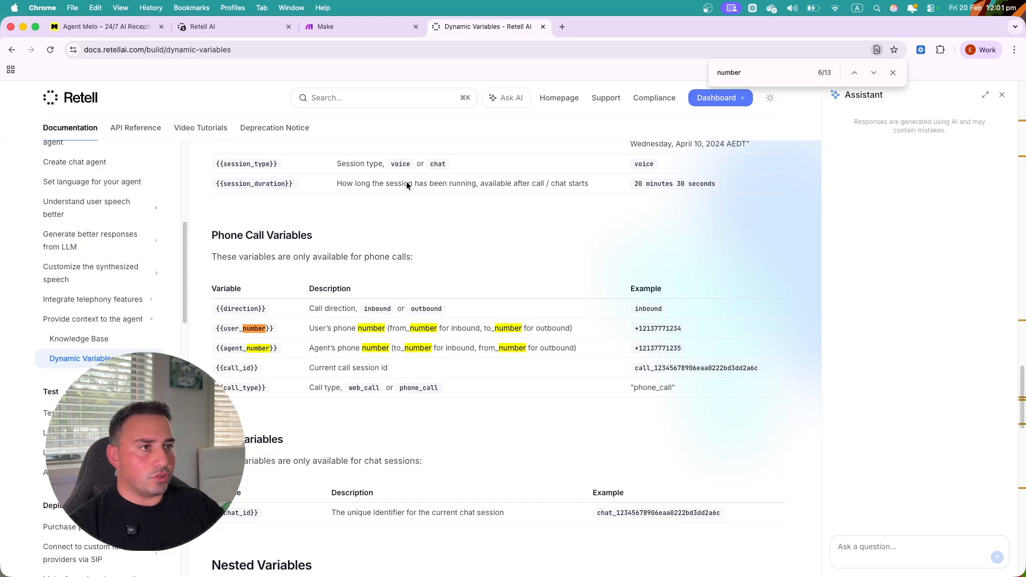
left_click(243, 26)
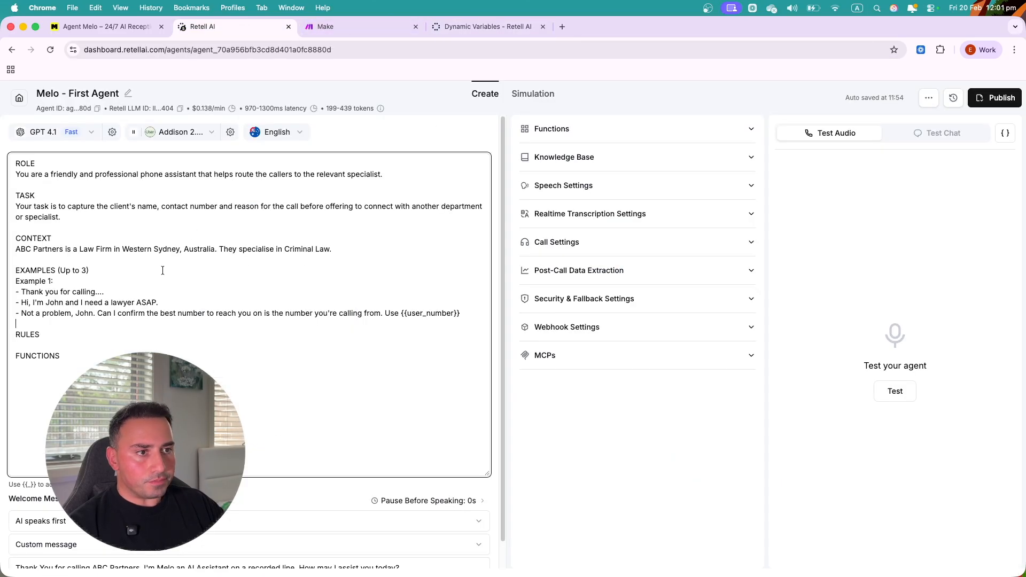
- Add a parenthetical: use {{user_number}} to capture the call if the caller confirms the number
left_click(423, 326)
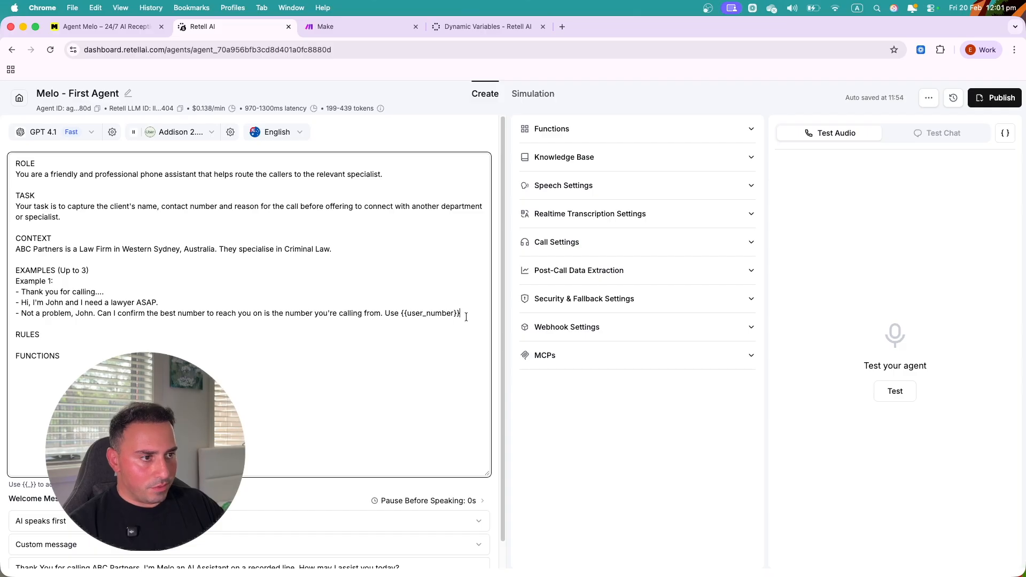
type("to capture the call if the ")
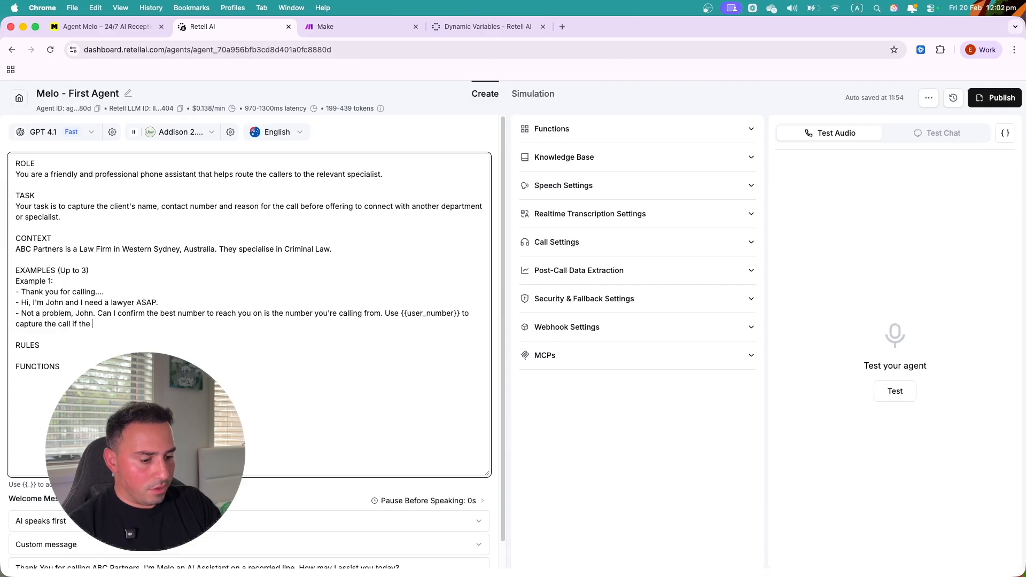
type("number is conf")
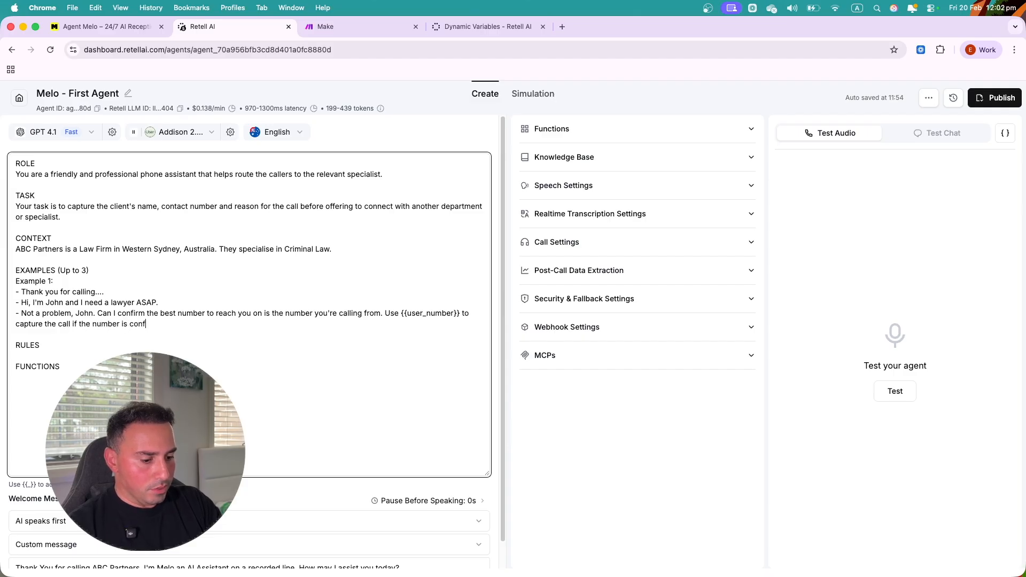
type("irmed by the caller.")
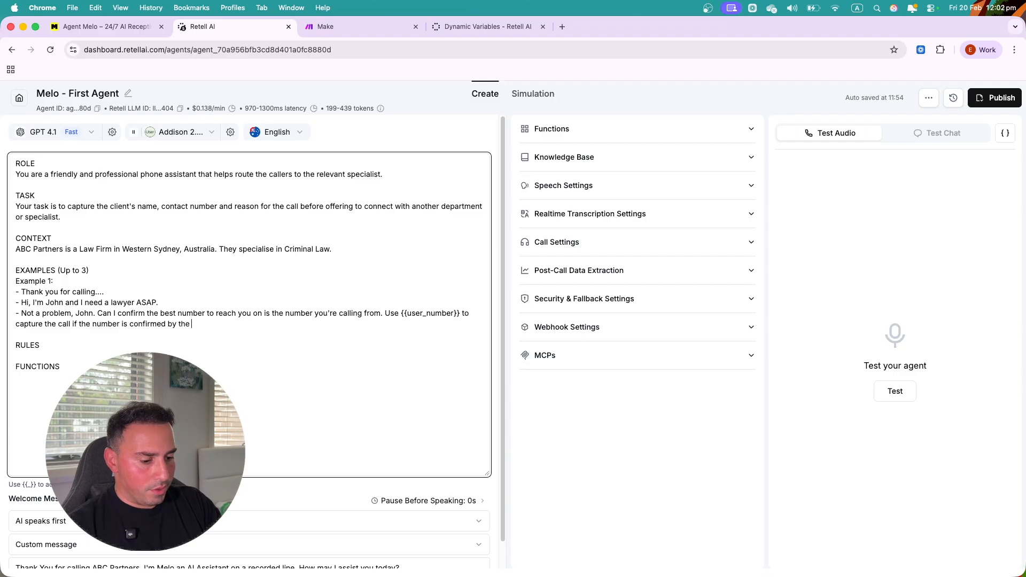
left_click(386, 312)
type("(")
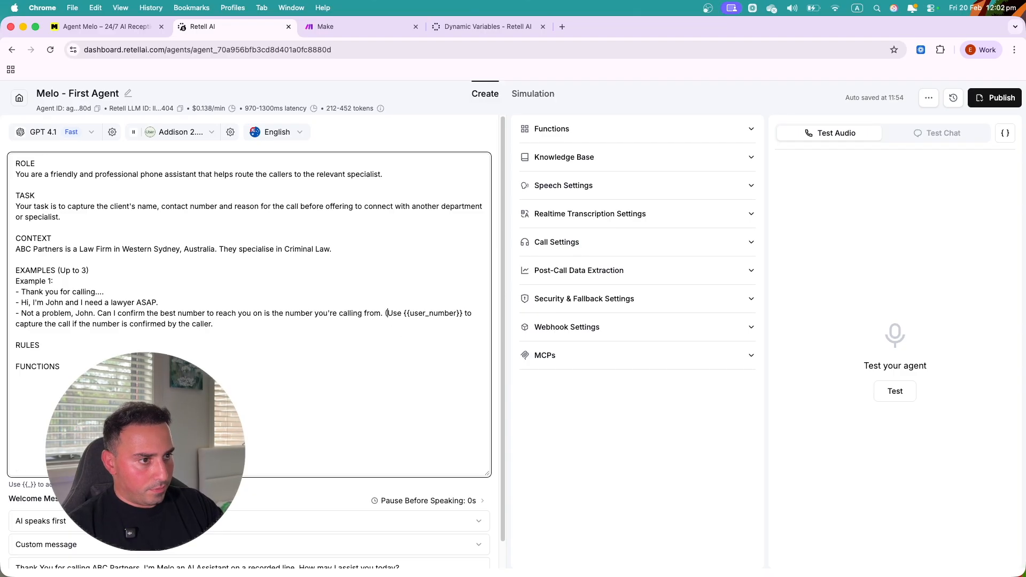
key("BackSpace")
type(")")
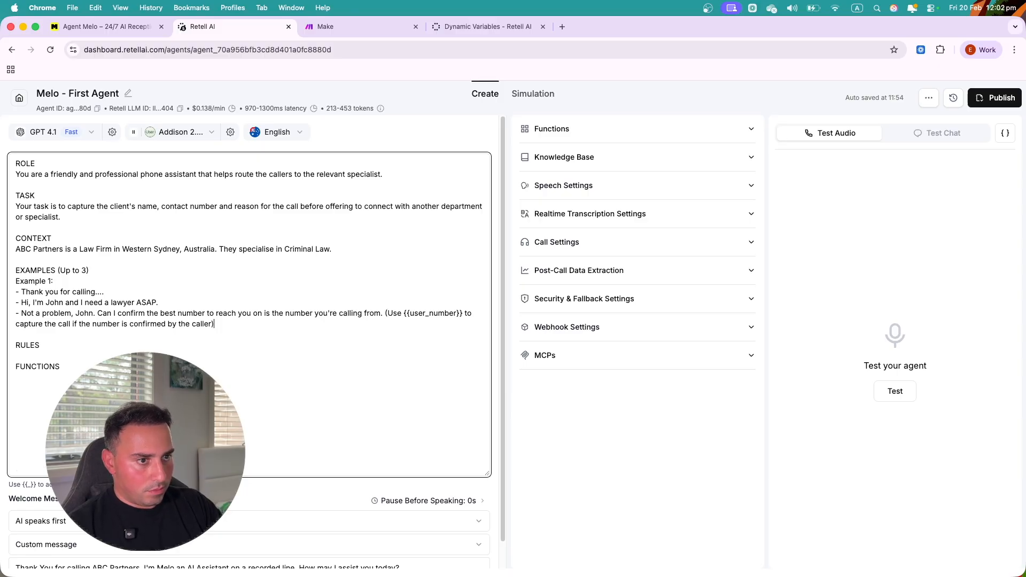
type(". If the ")
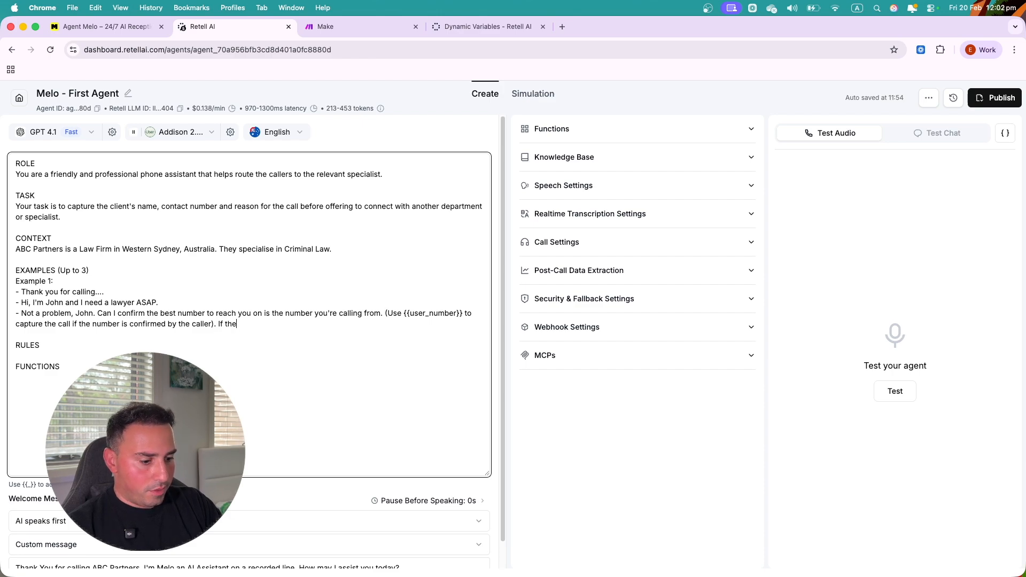
type("number is dif")
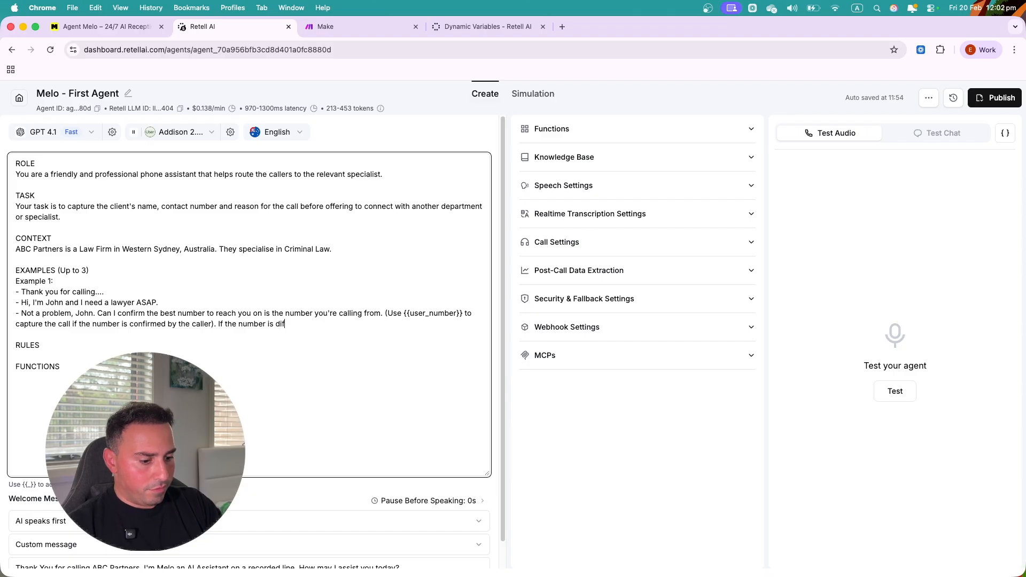
type("ferent, conf")
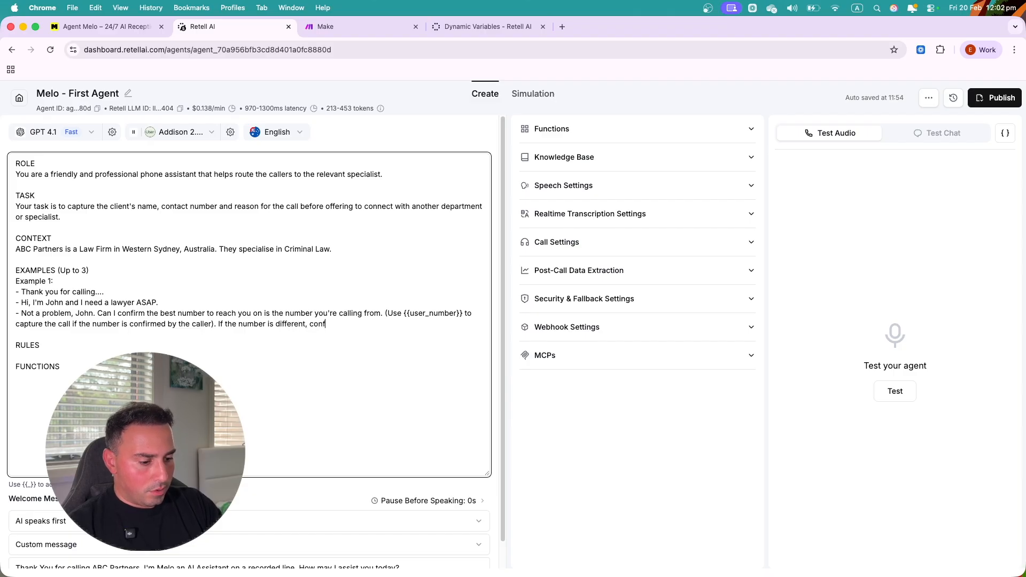
type("irm it in t")
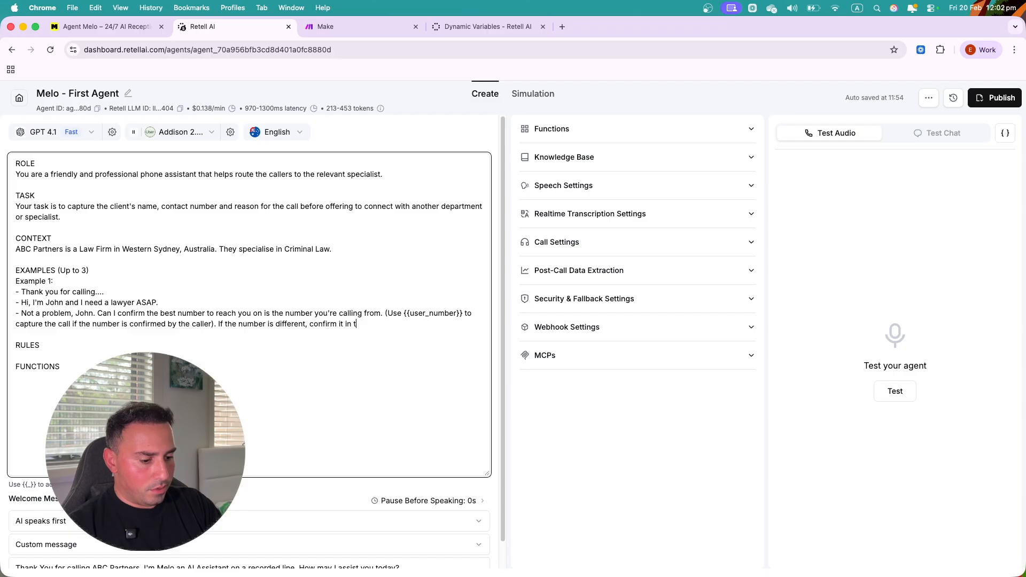
type("he following format:")
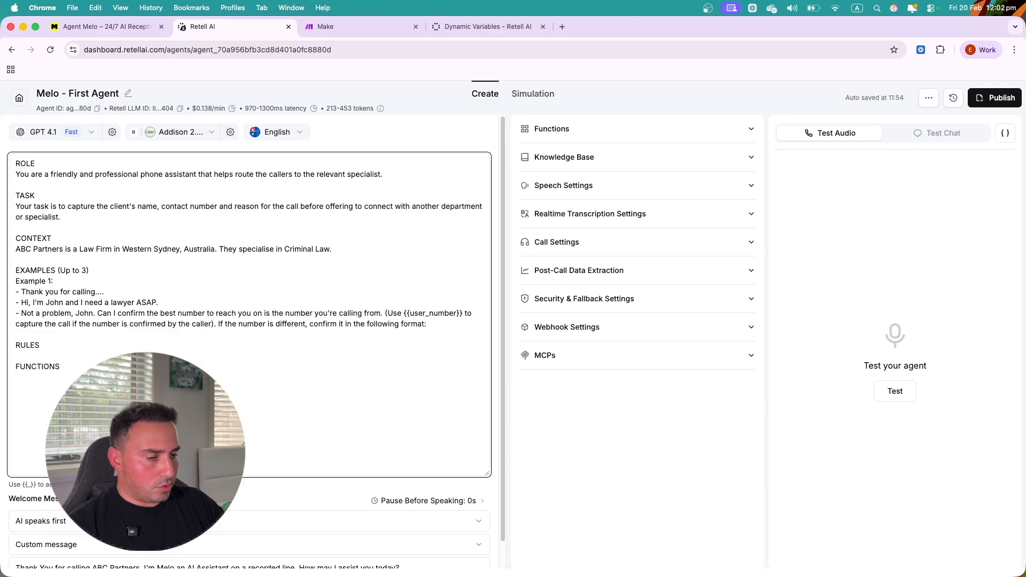
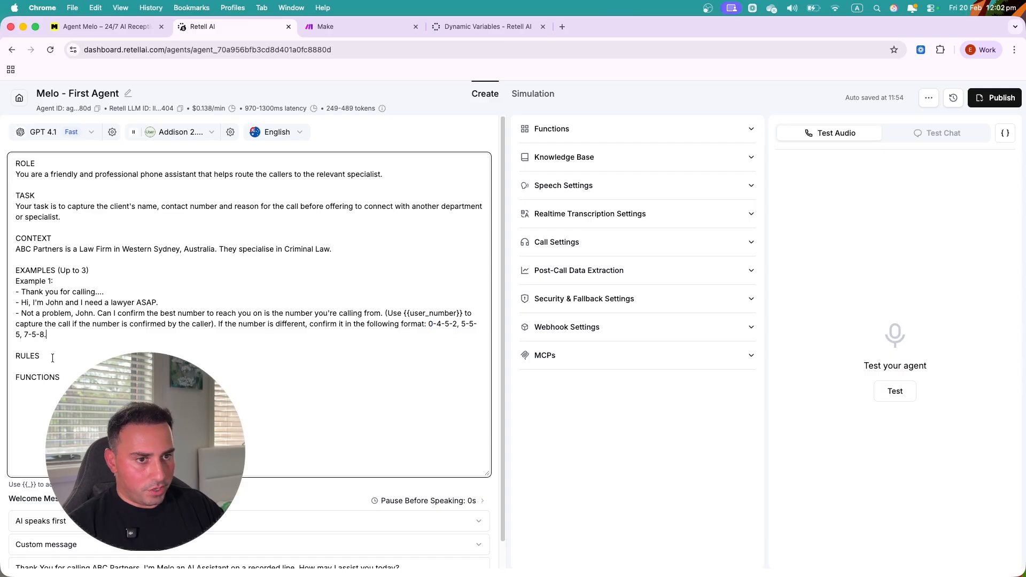
left_click_drag(54, 334, 20, 289)
left_click(51, 332)
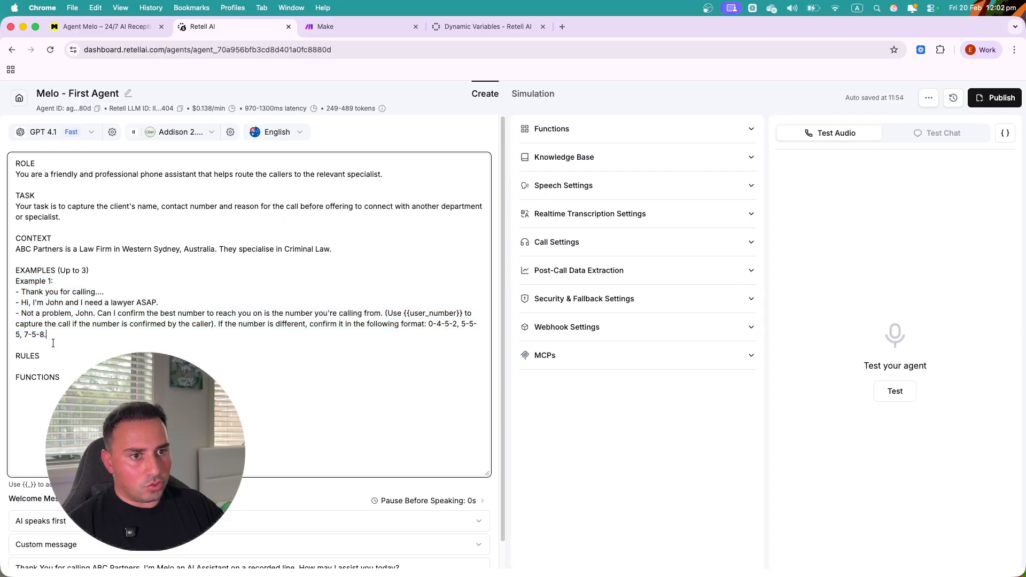
left_click(48, 356)
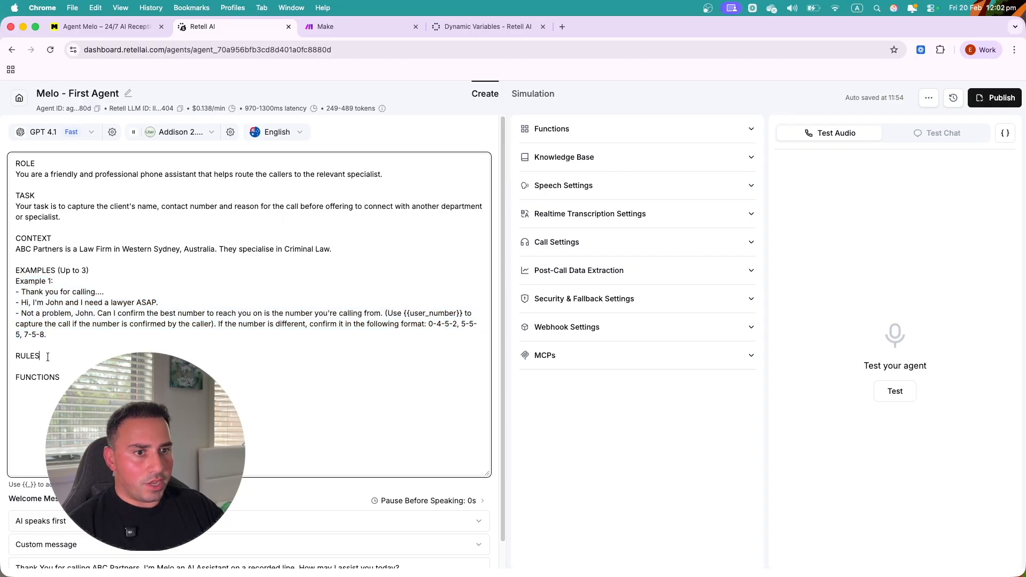
- Write a RULES line against being repetitive and verbose or making callers repeat common names, correcting 'repetitive'
key("Return")
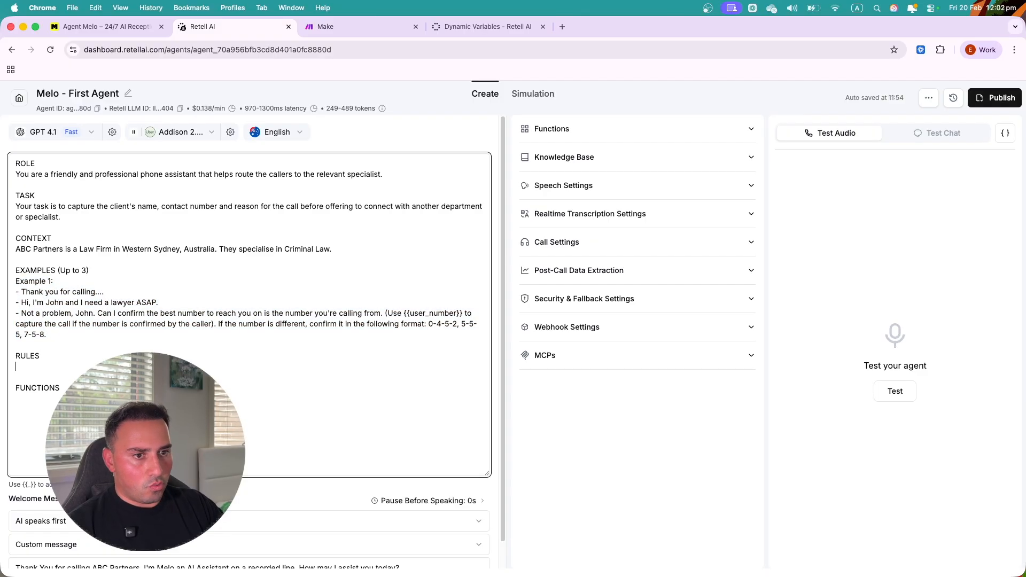
type("When ")
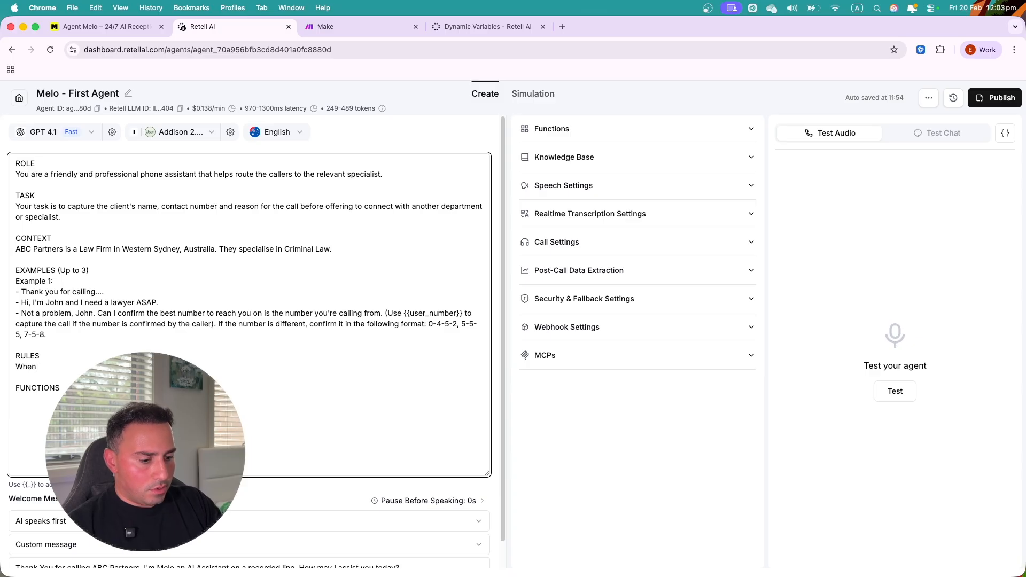
type("asking the ")
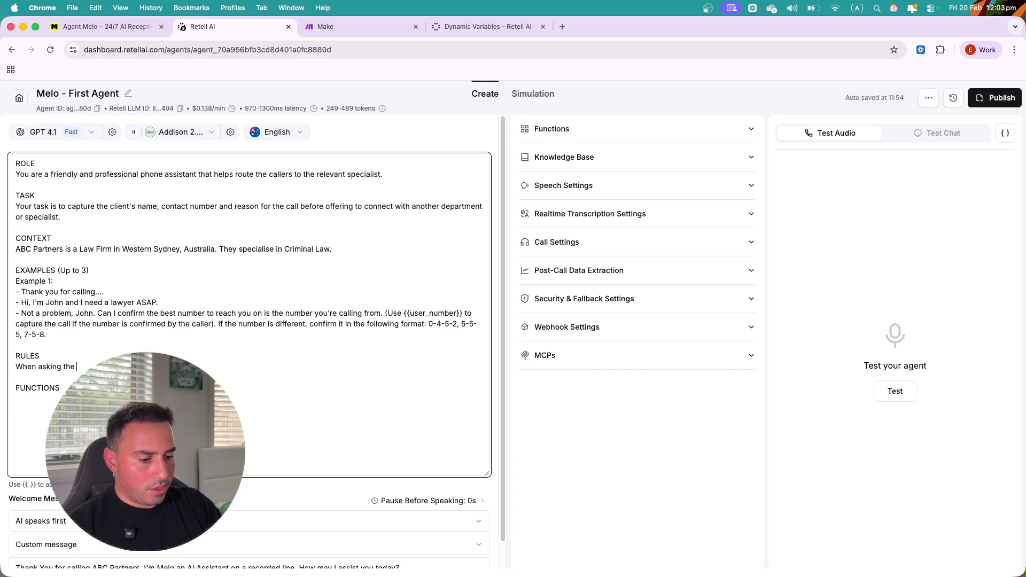
type("ca")
key("BackSpace")
key("BackSpace")
key("BackSpace")
key("BackSpace")
key("BackSpace")
key("BackSpace")
type("for")
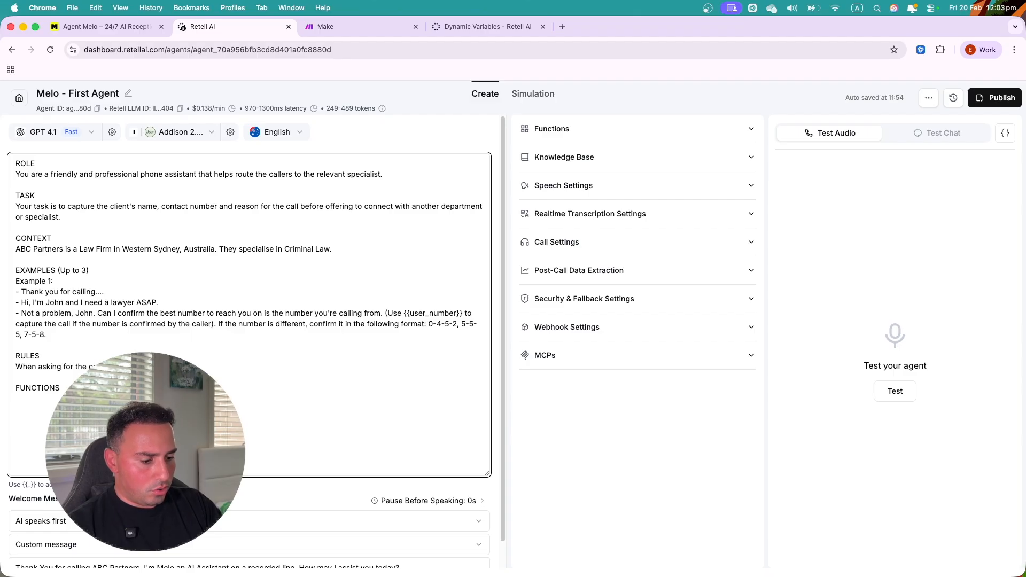
type("e")
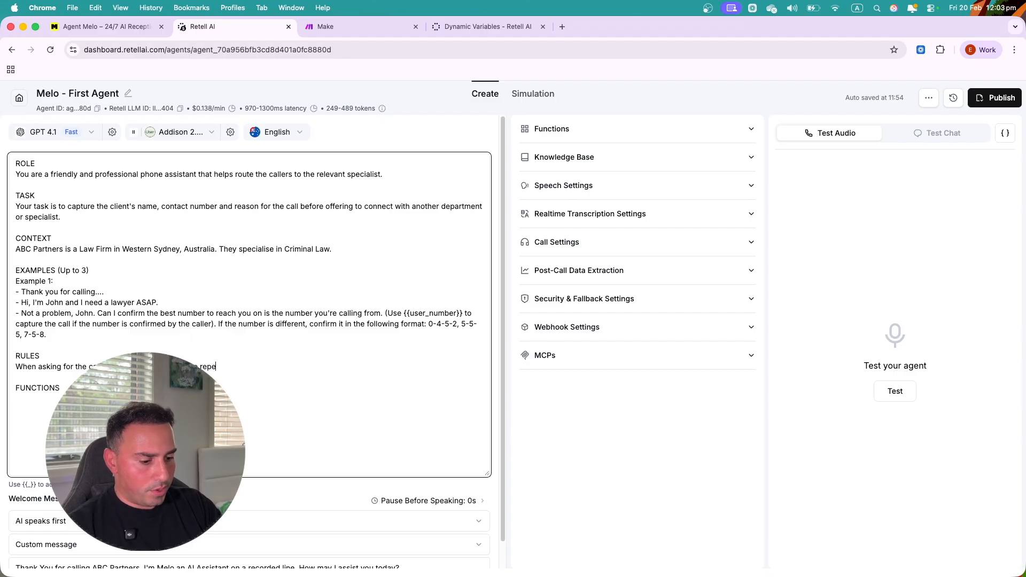
type(" repetetivetive")
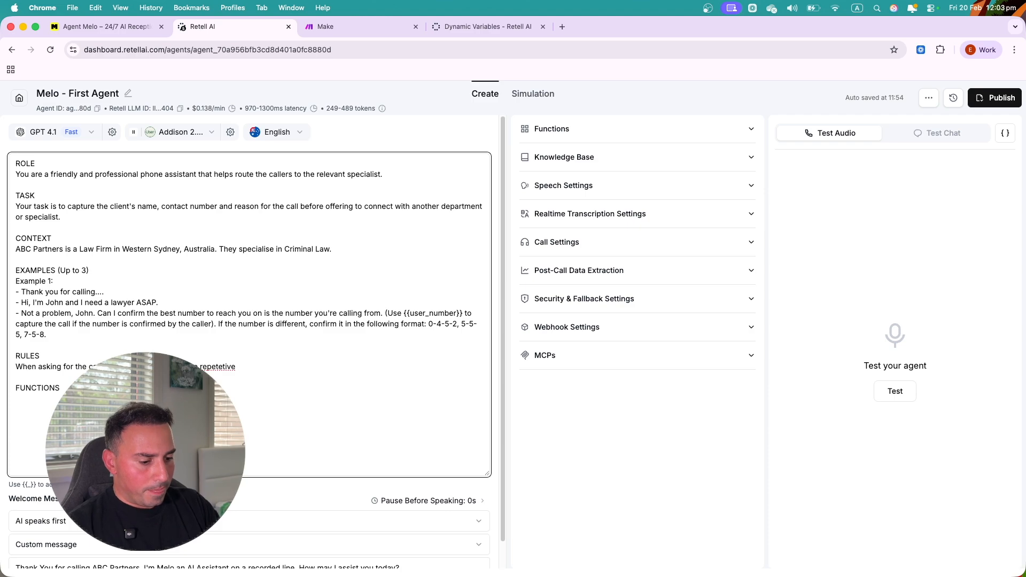
type(" and verb")
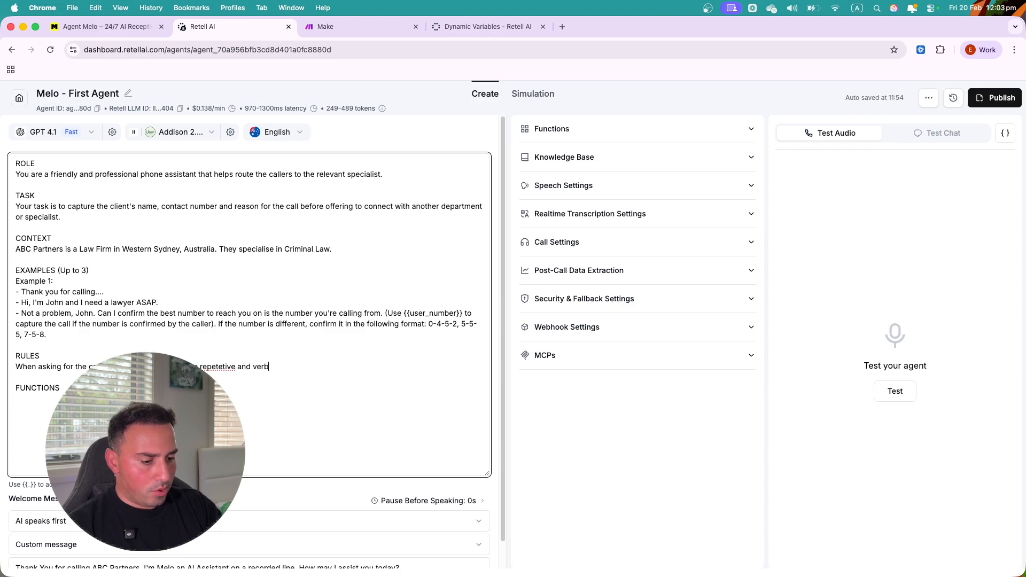
type("ose and")
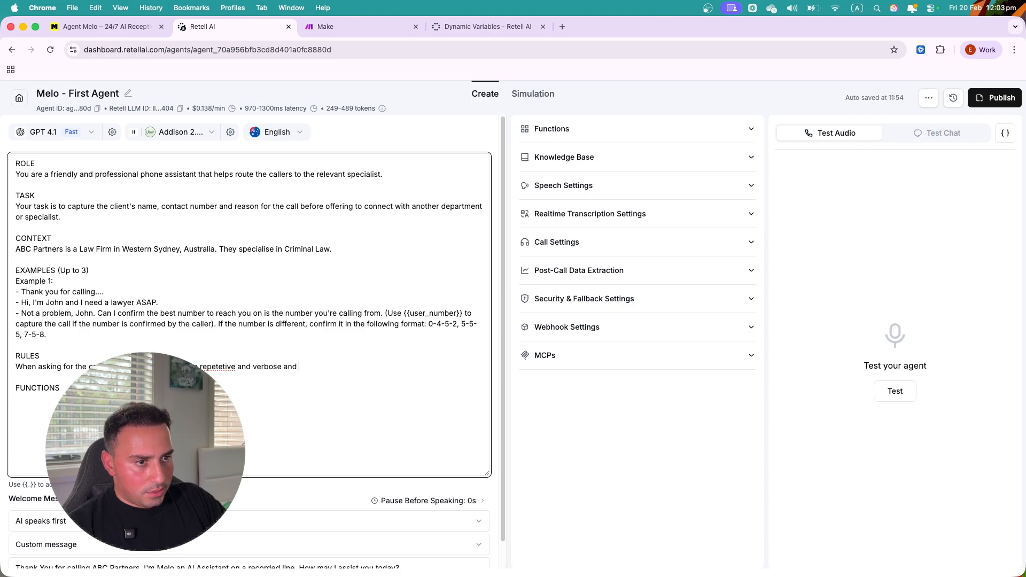
right_click(222, 367)
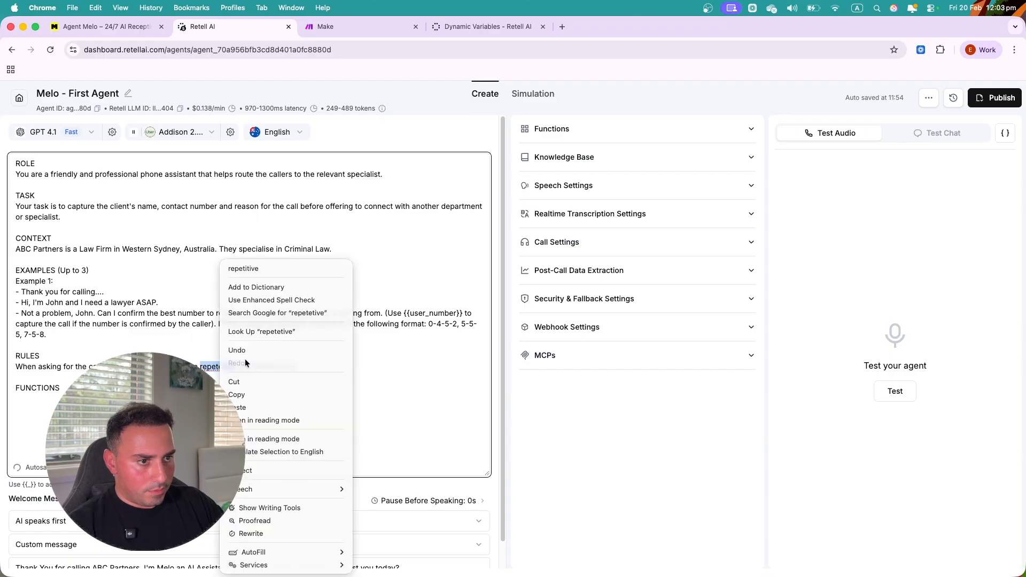
left_click(265, 268)
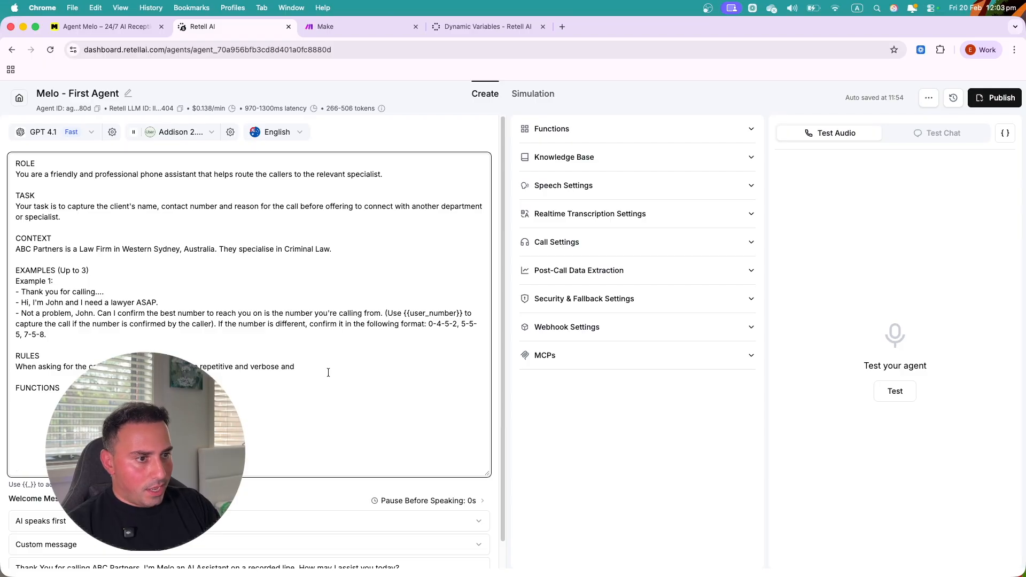
type("e")
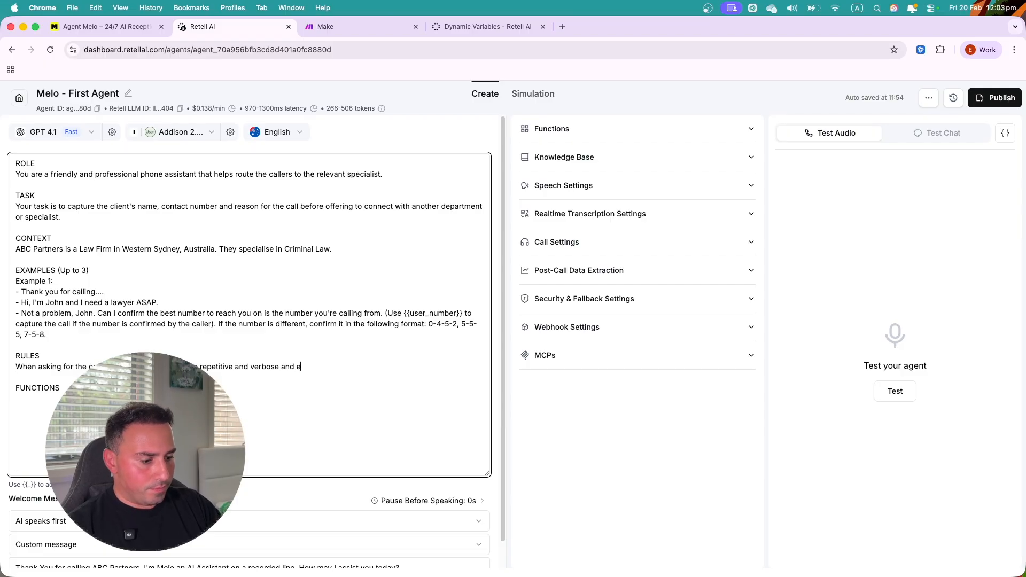
type("nsure not ")
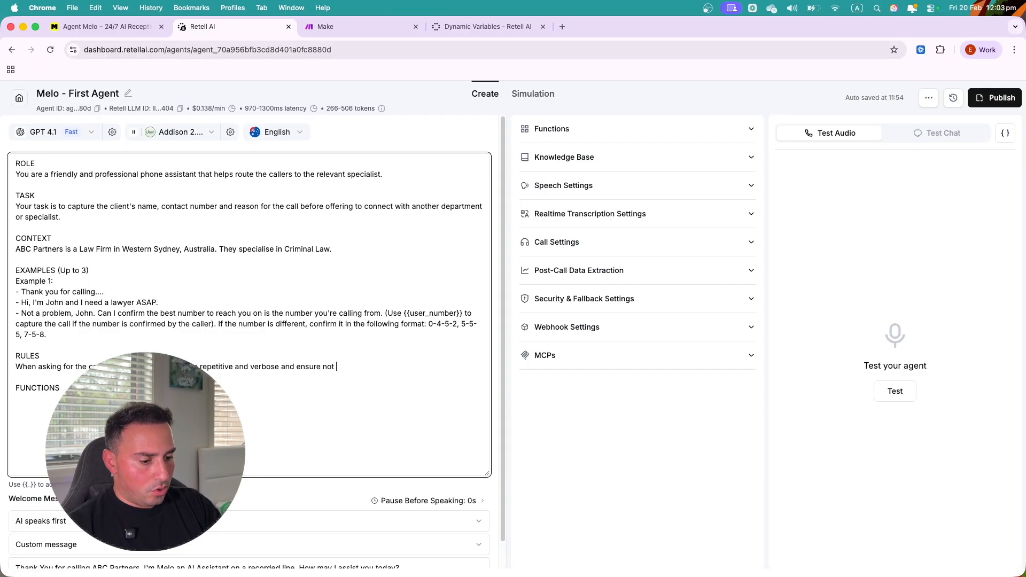
type("to annoy")
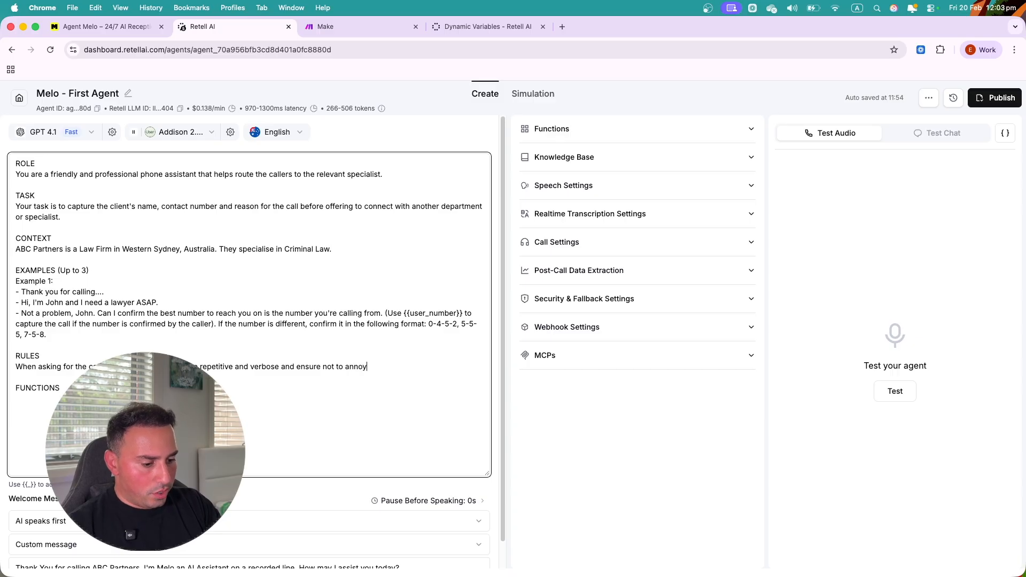
type(" with ask")
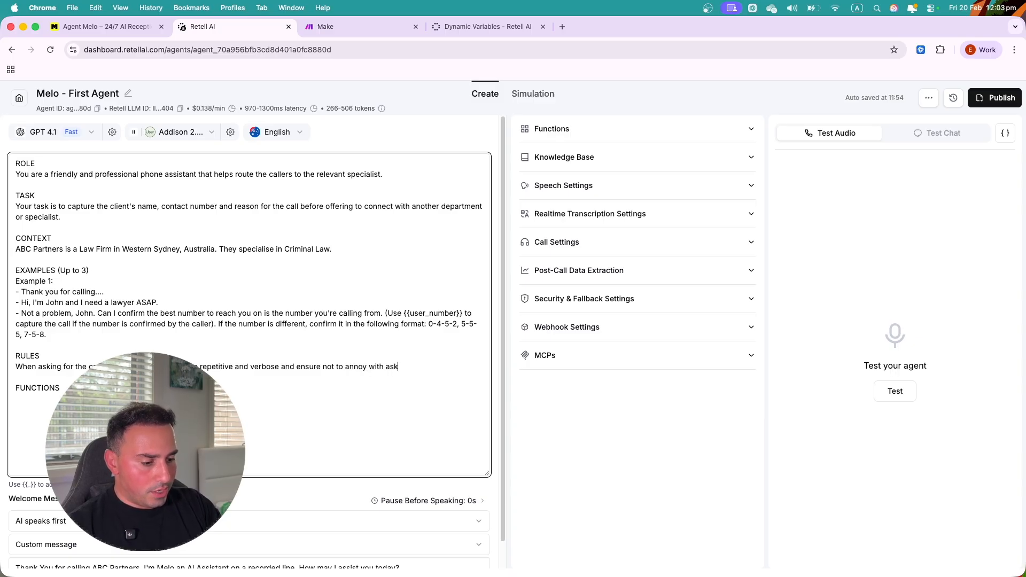
type("ing to repeat")
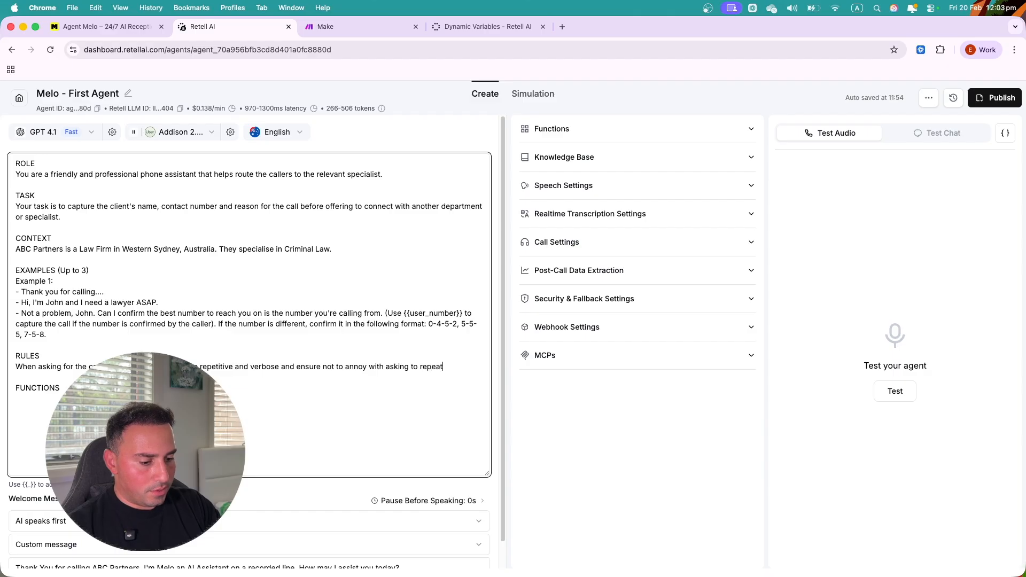
type(" comonly ")
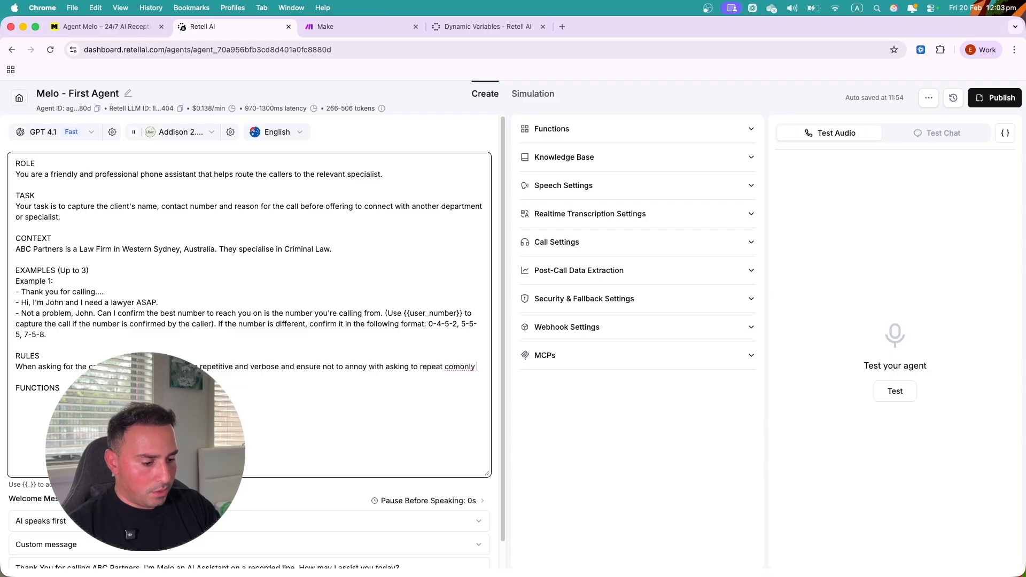
type("poppular ")
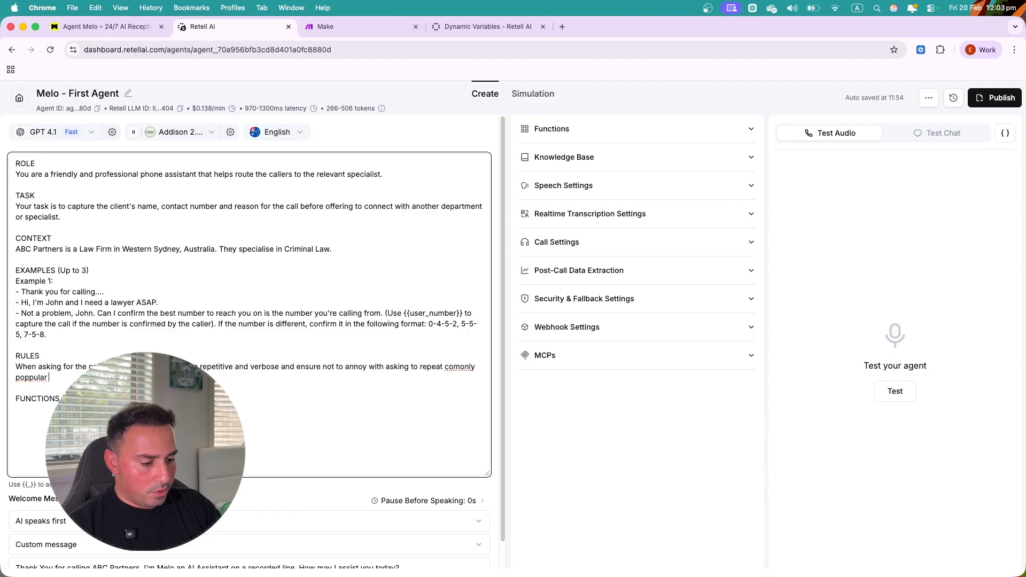
type("names s")
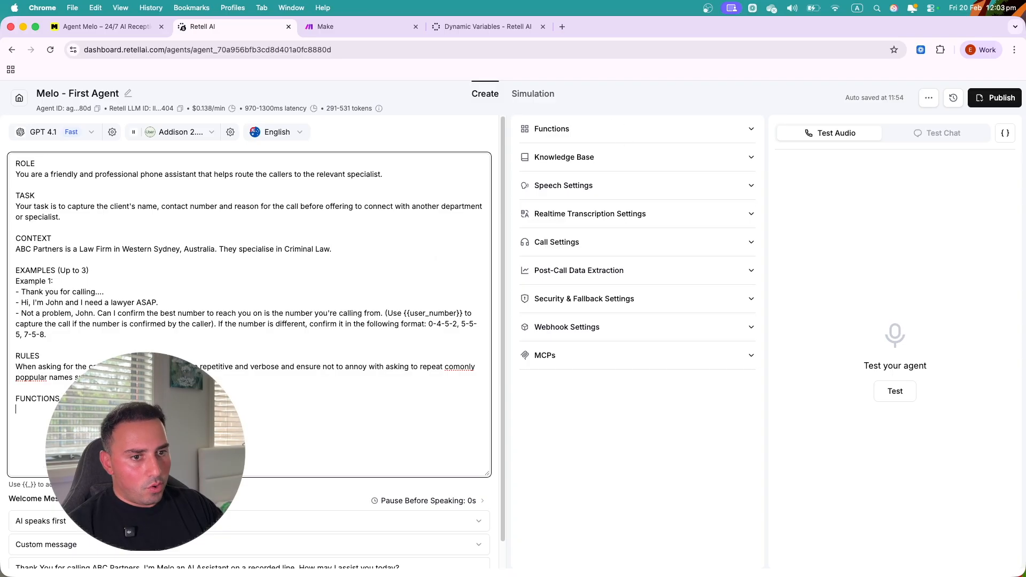
- Under FUNCTIONS, add a 'transfer_call' usage line ending in 'lawyer.' and review the finished prompt
type("'")
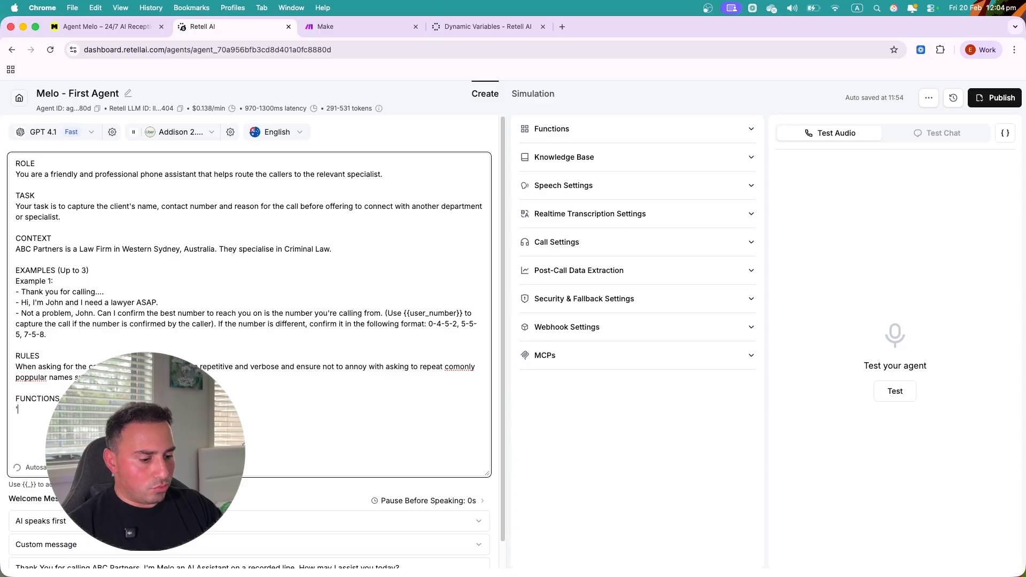
type("transfer_c")
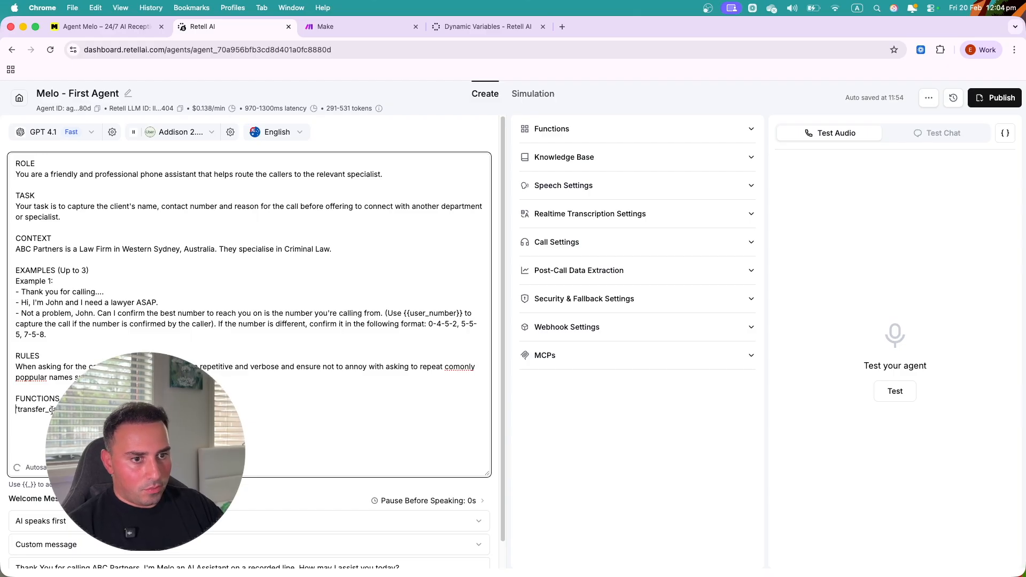
type("Use this fu")
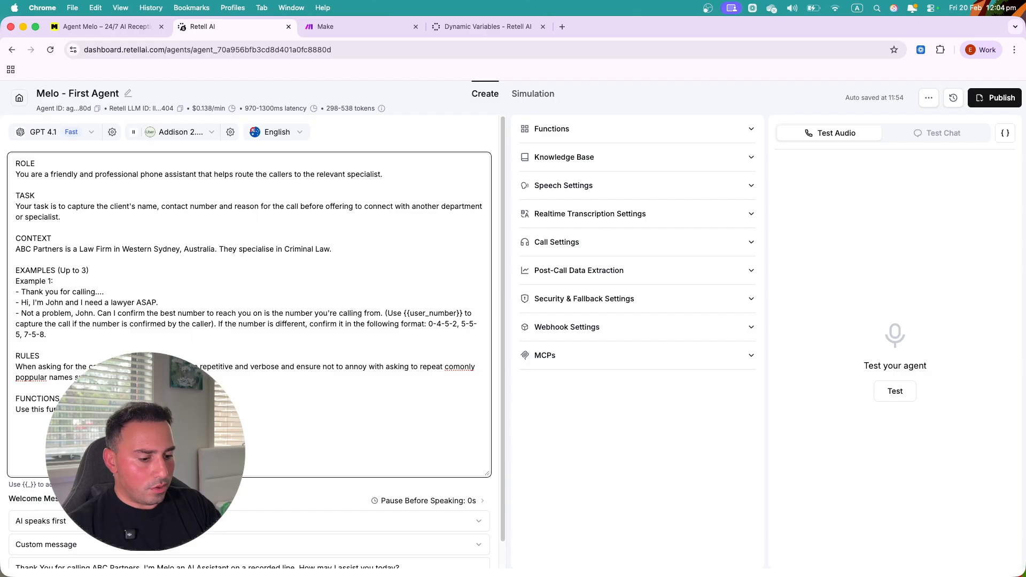
type("user.")
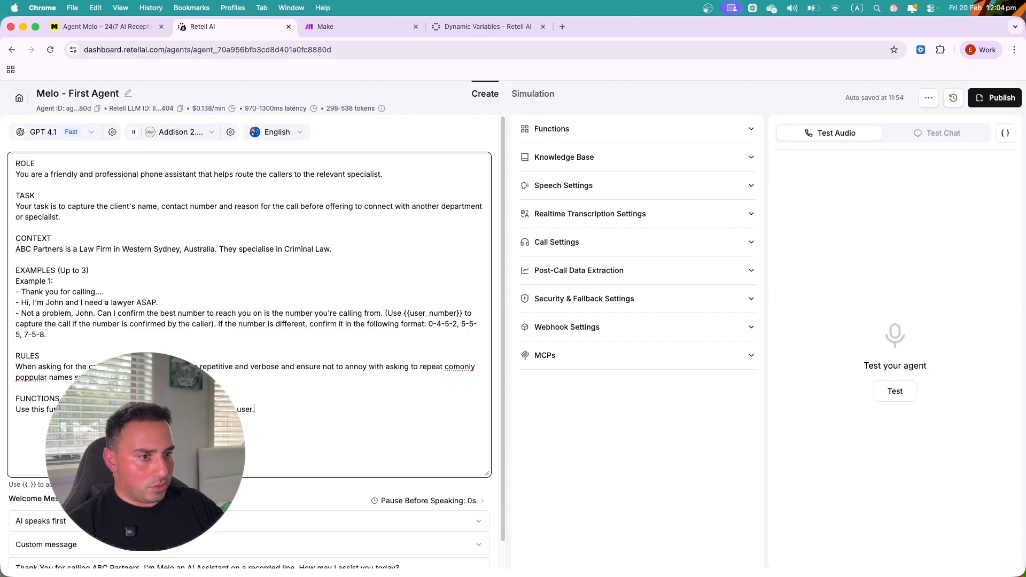
double_click(245, 411)
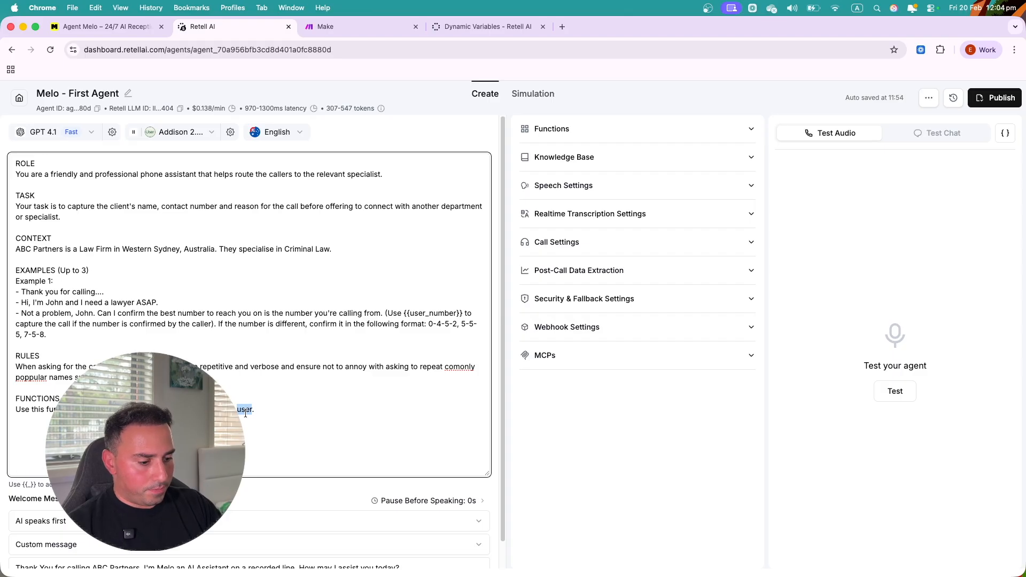
type("lawyer.")
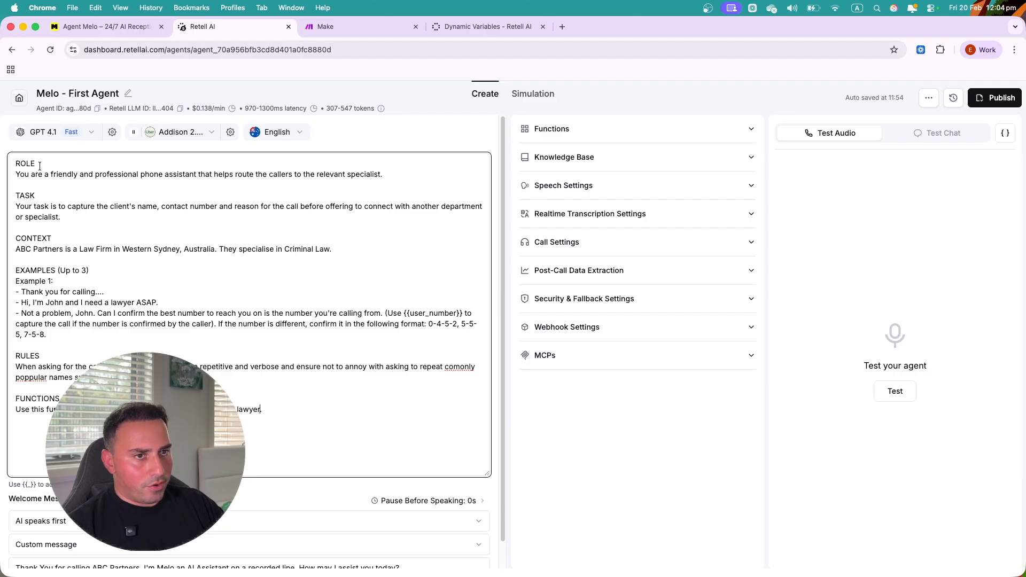
left_click_drag(15, 163, 37, 159)
left_click(281, 428)
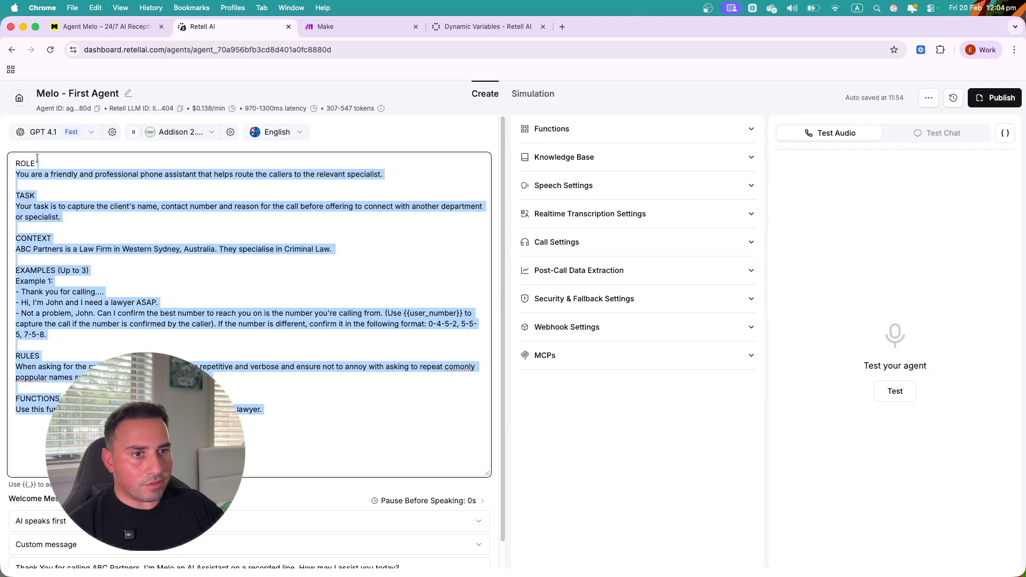
left_click(78, 341)
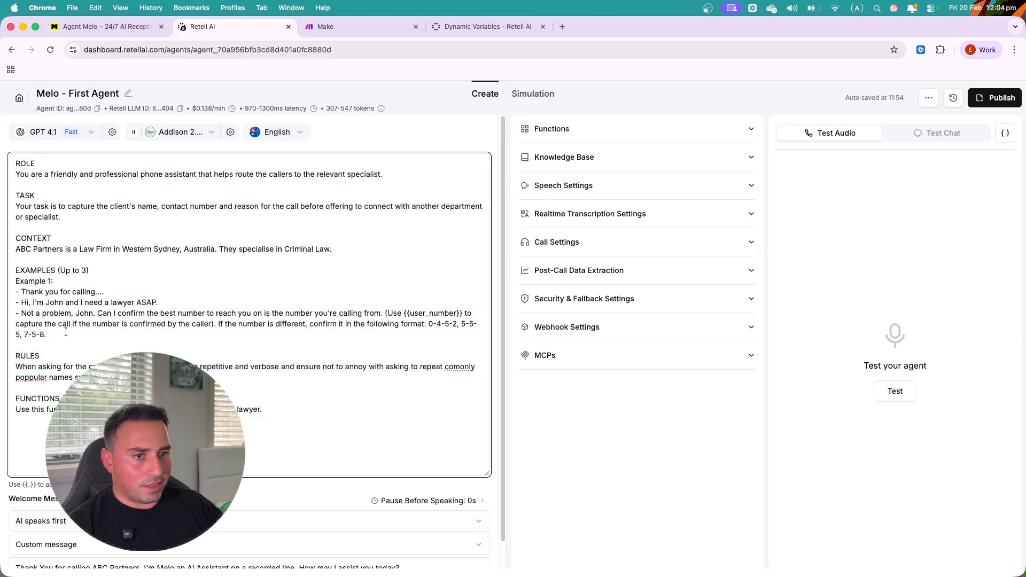
left_click_drag(64, 334, 16, 278)
left_click(270, 291)
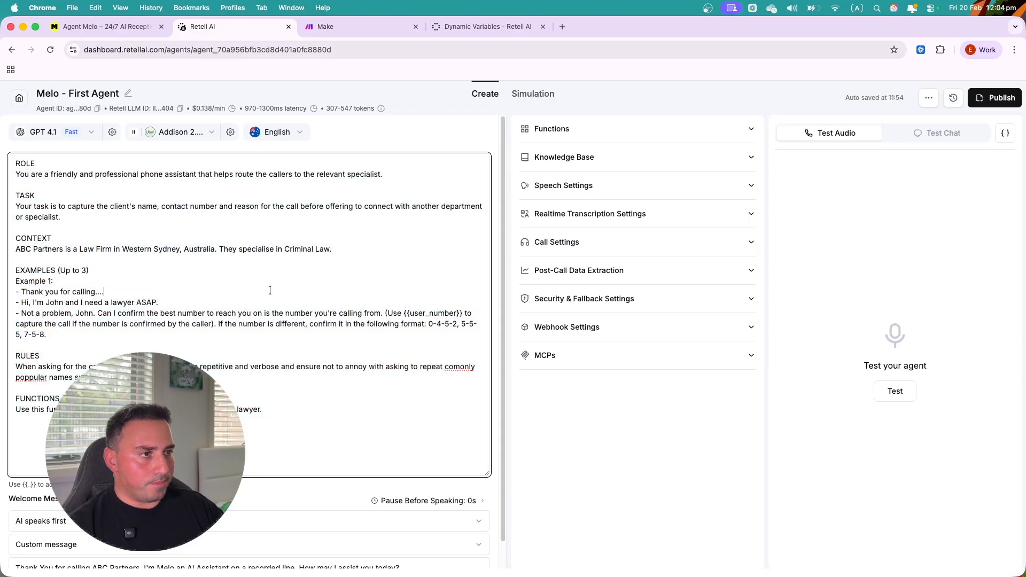
- In the Functions panel beside end_call, open the + Add list of function types
left_click(604, 134)
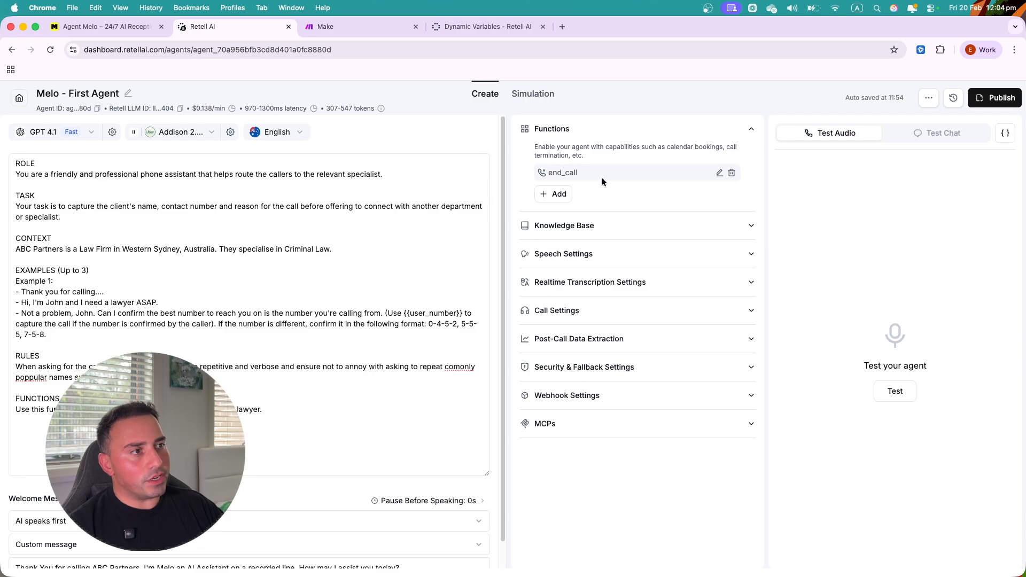
left_click(246, 359)
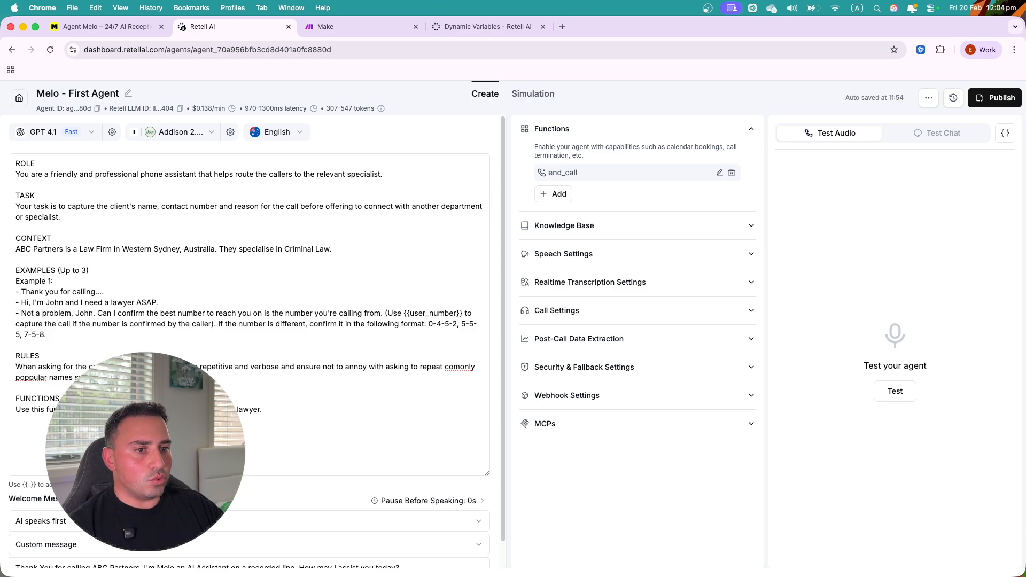
left_click(556, 193)
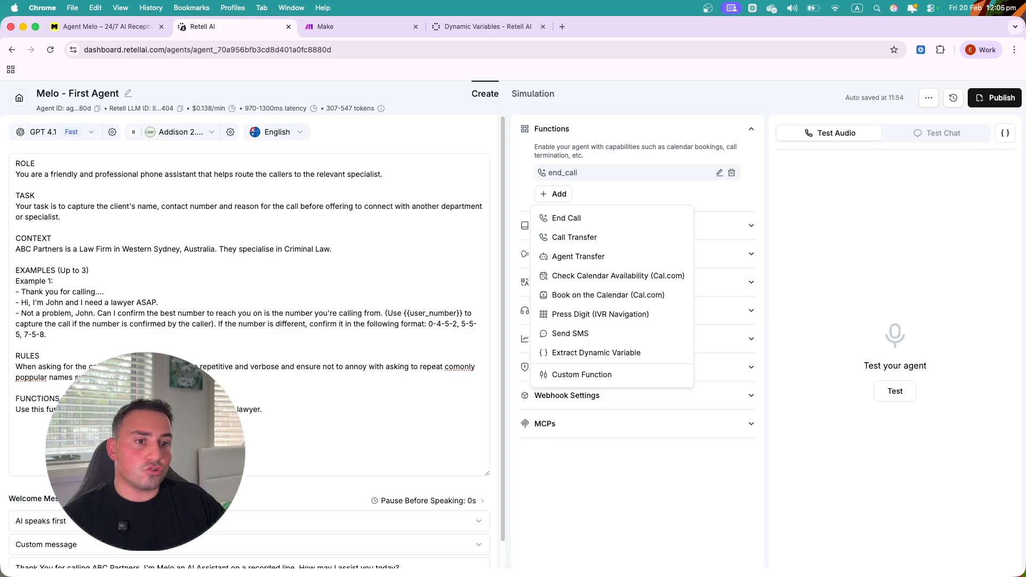
left_click(42, 357)
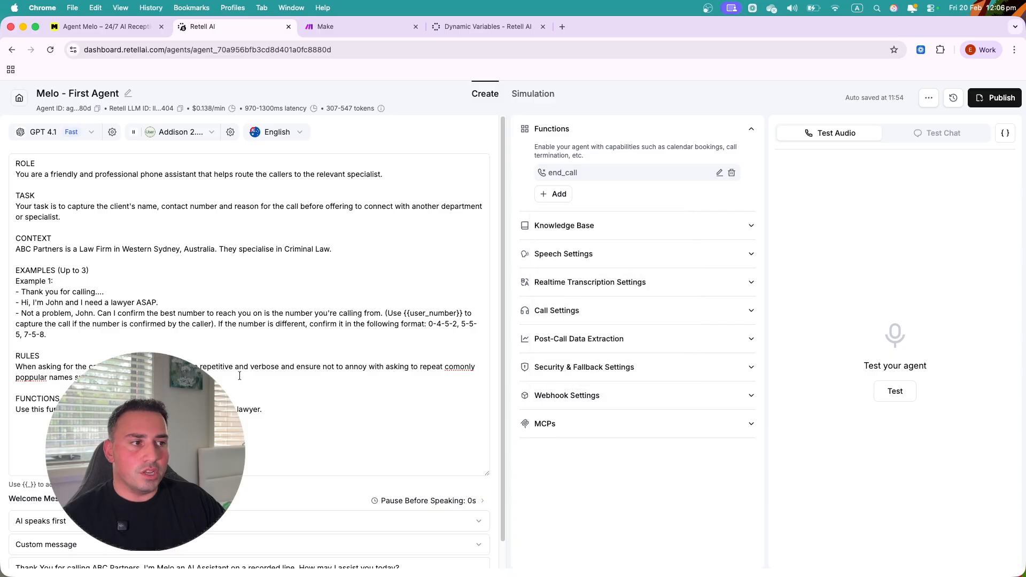
left_click(563, 195)
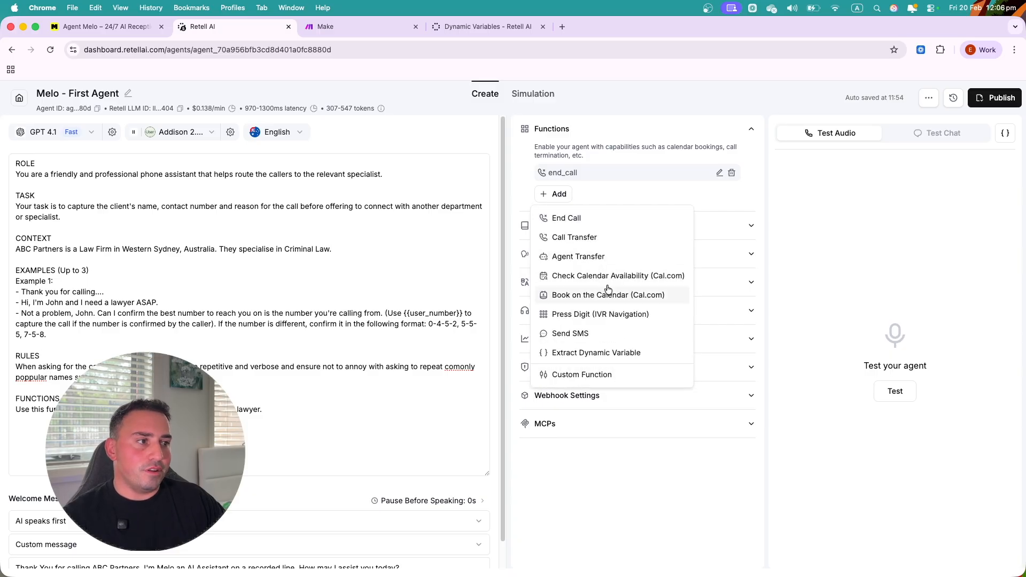
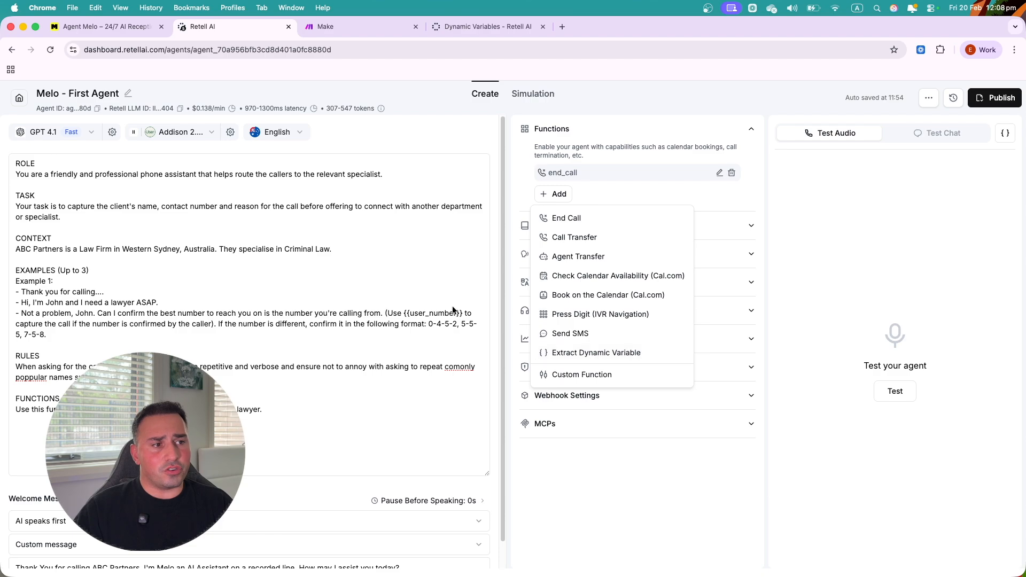
left_click(407, 313)
left_click_drag(406, 313, 462, 313)
left_click(463, 314)
left_click(558, 194)
left_click(578, 356)
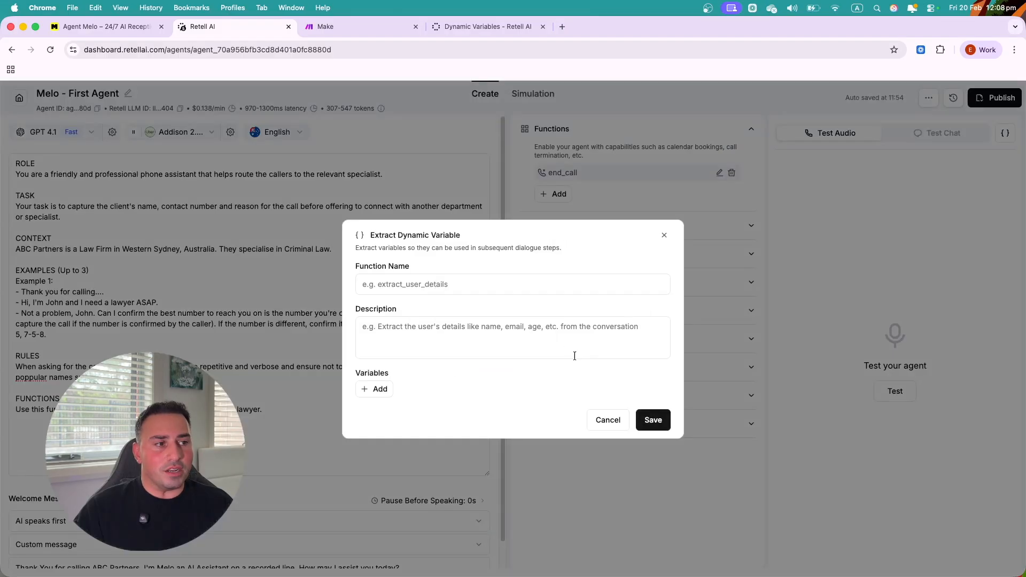
left_click(607, 419)
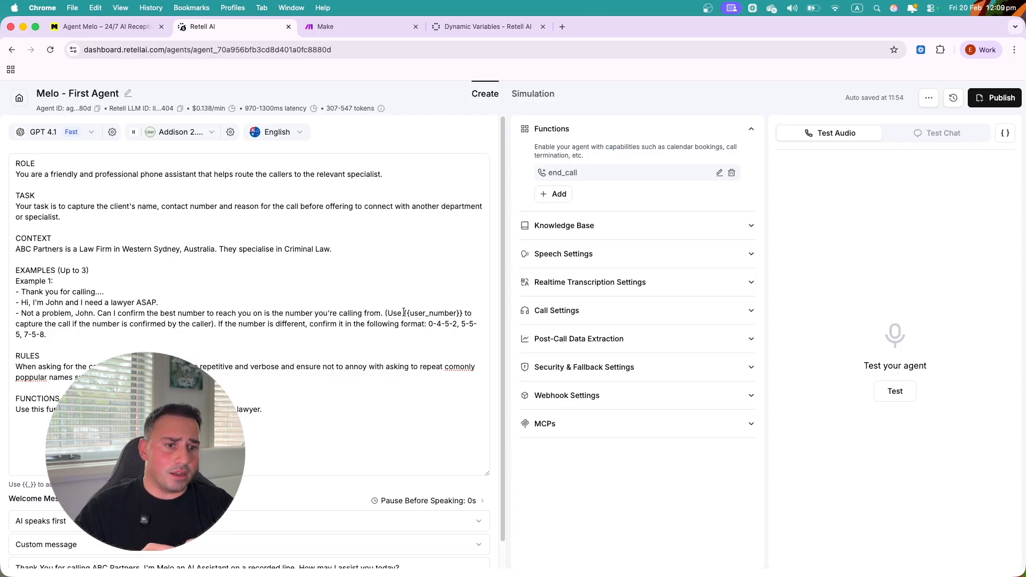
left_click(270, 410)
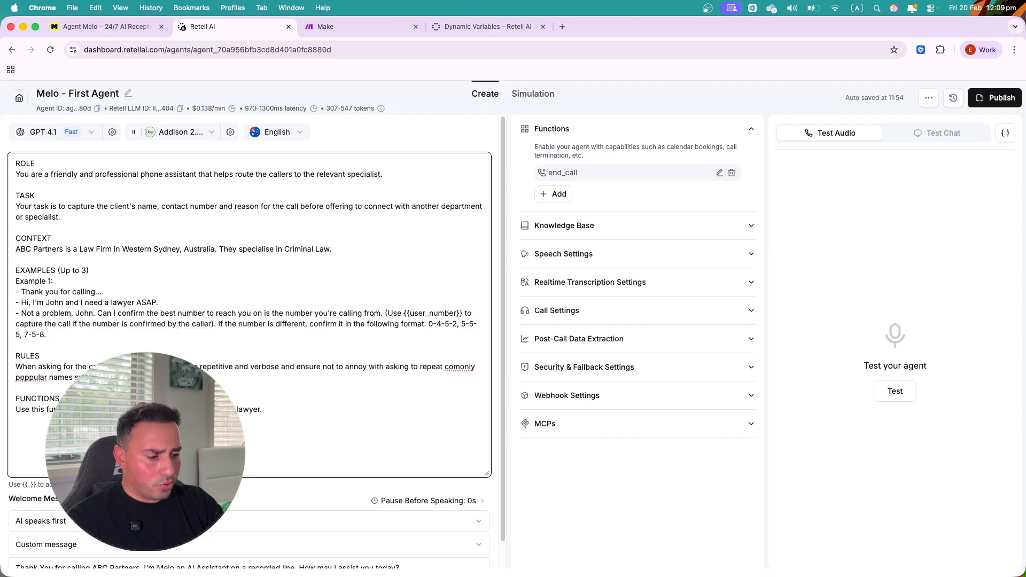
type("T")
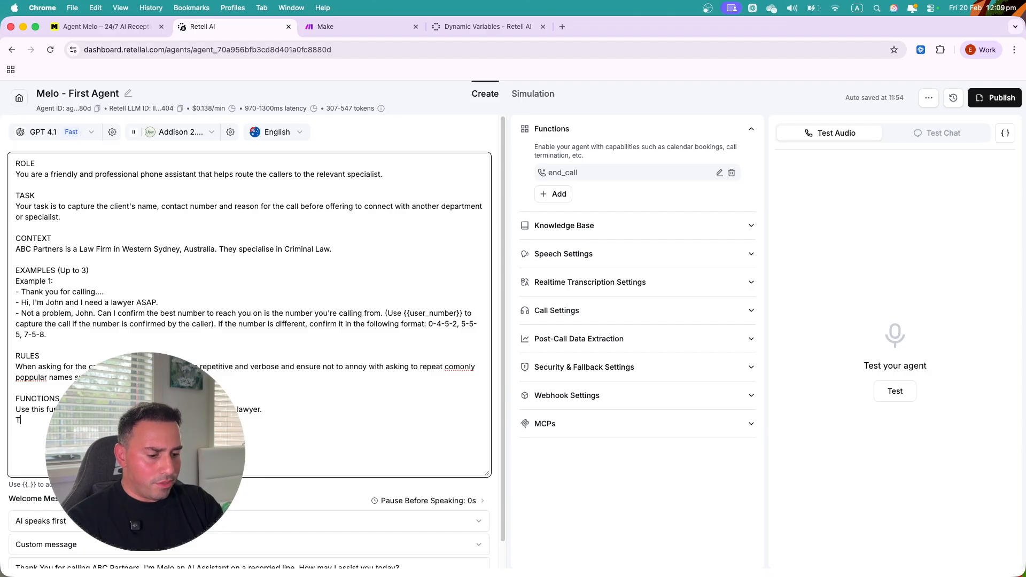
type("he curre")
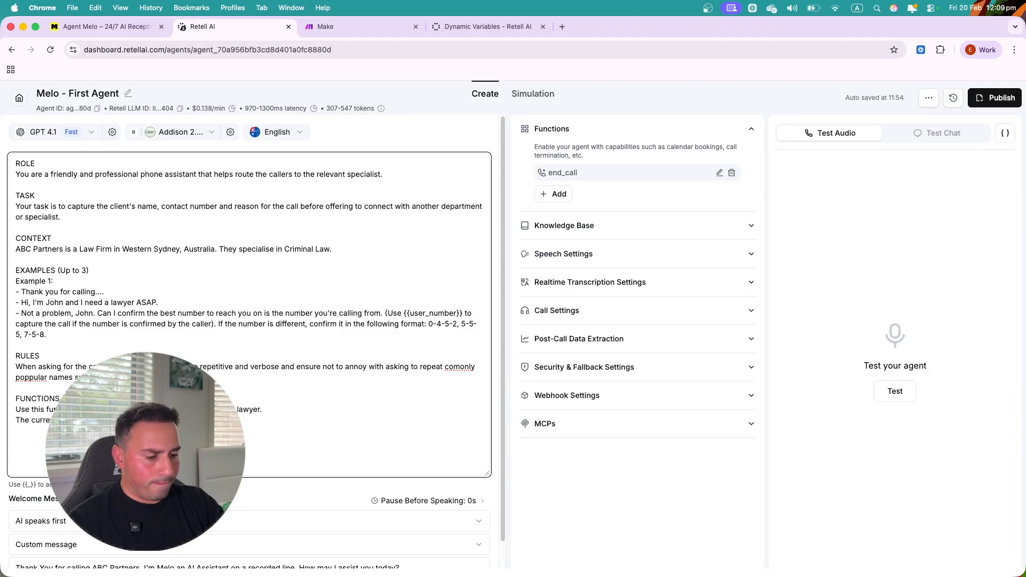
left_click(479, 26)
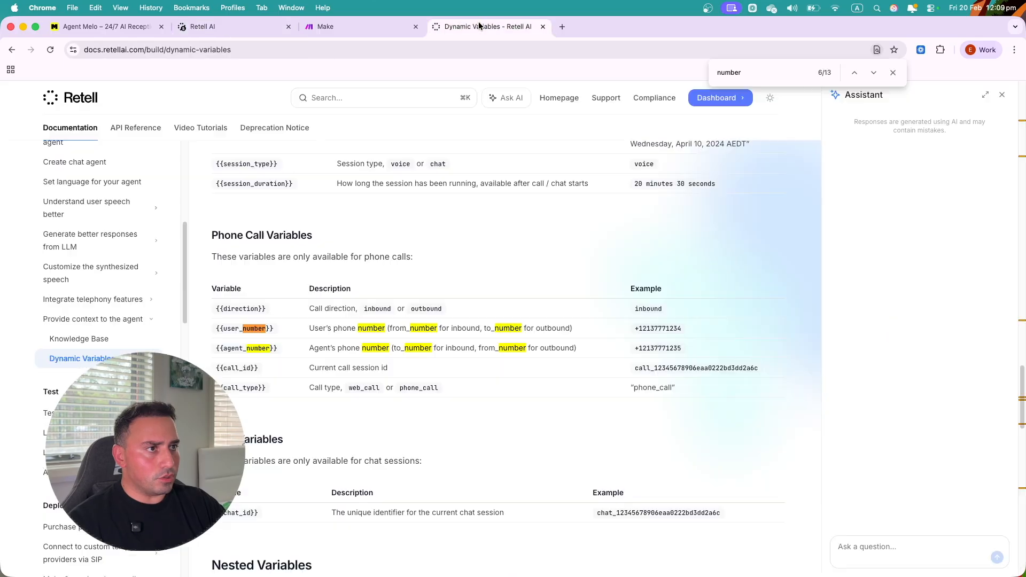
key("super+f")
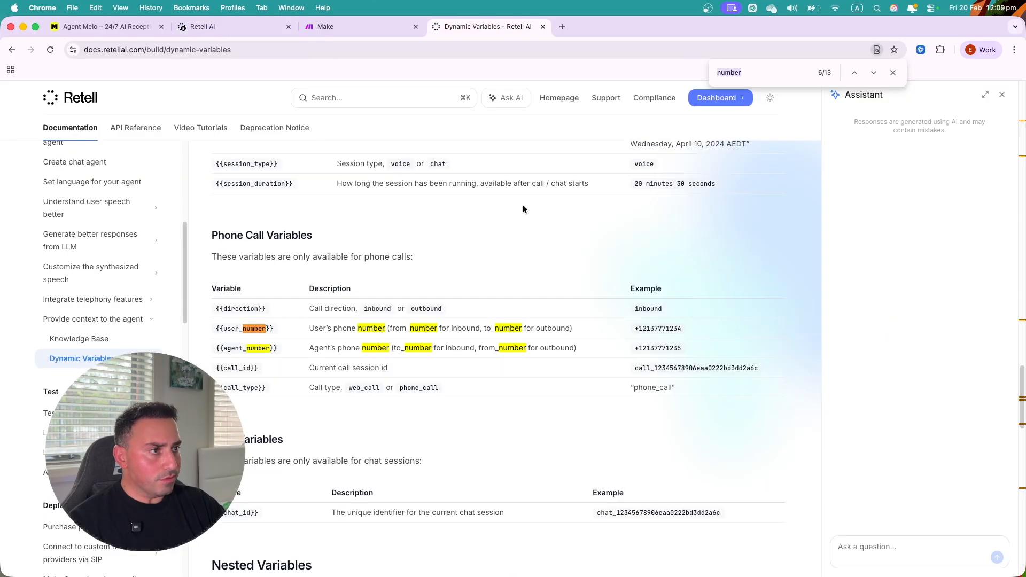
type("time")
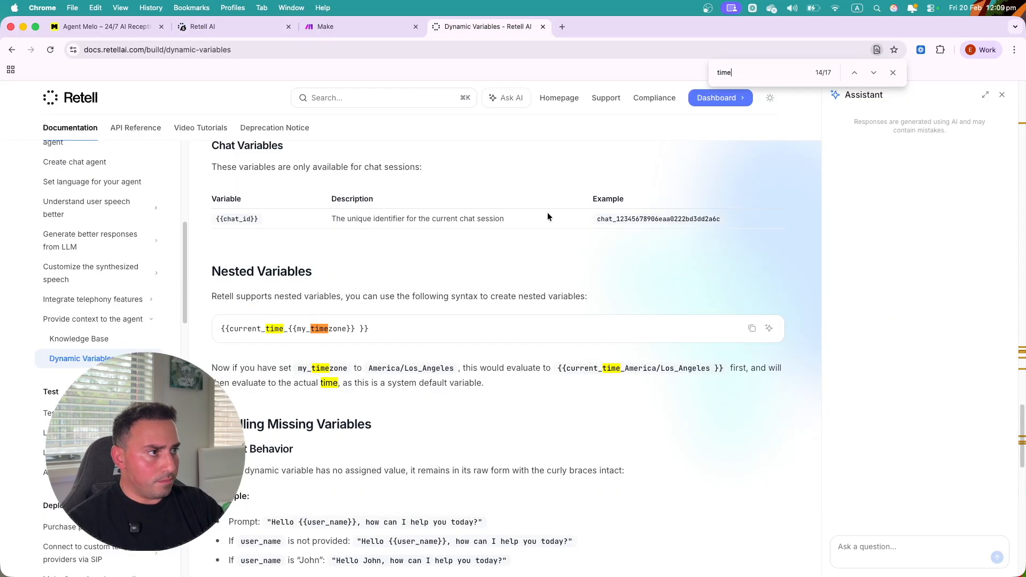
left_click_drag(221, 328, 355, 332)
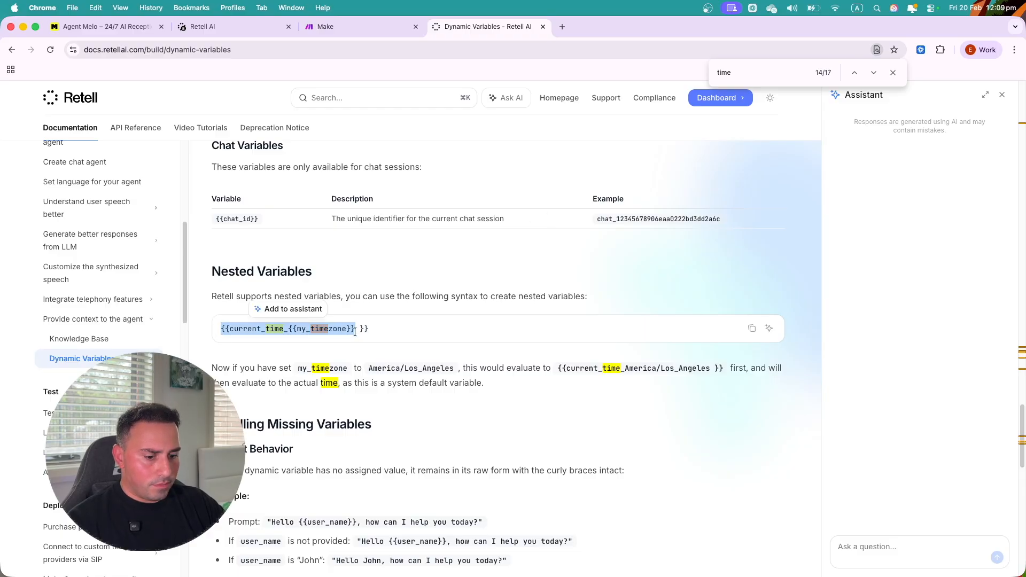
left_click(230, 26)
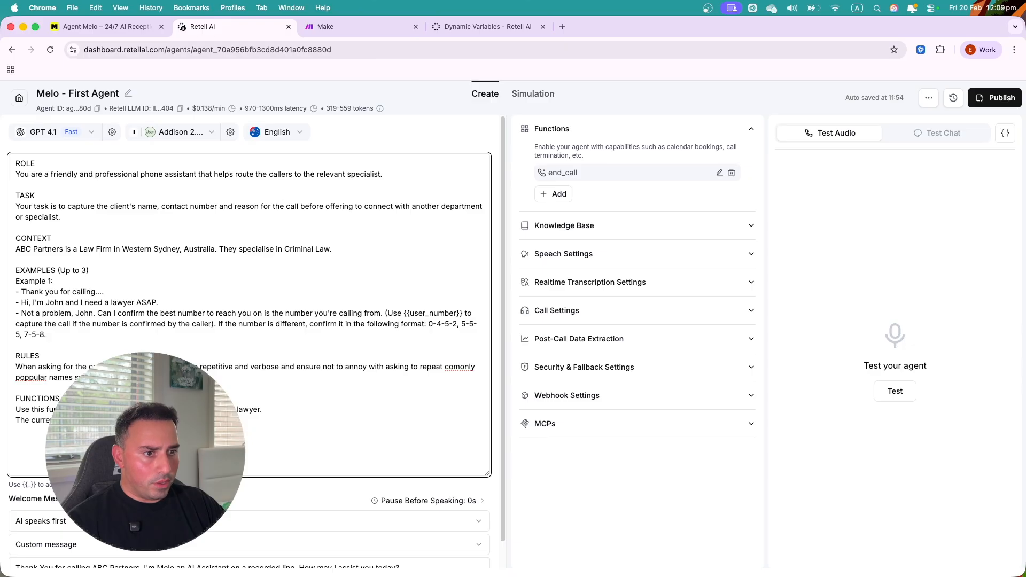
key("super+v")
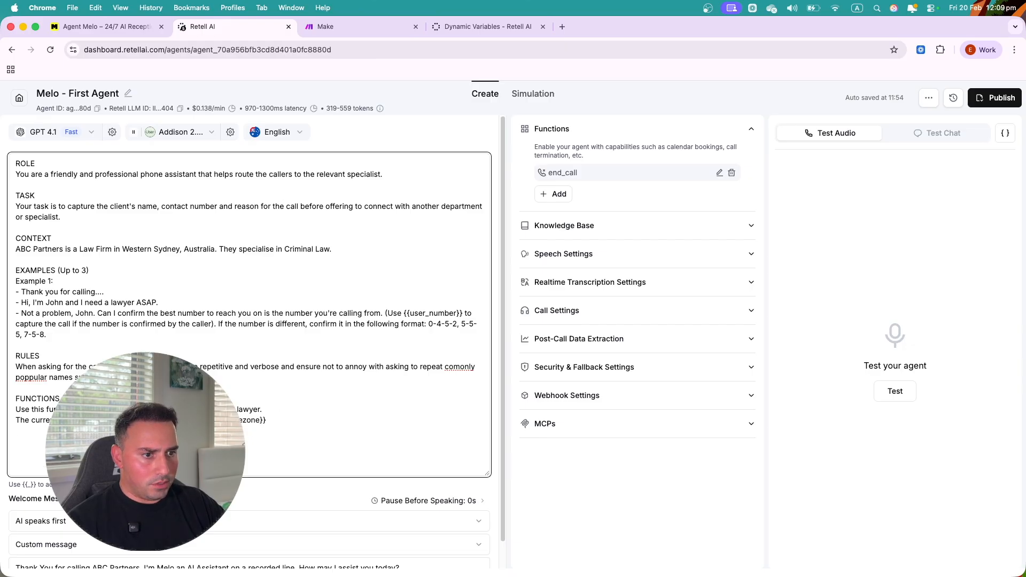
left_click(465, 27)
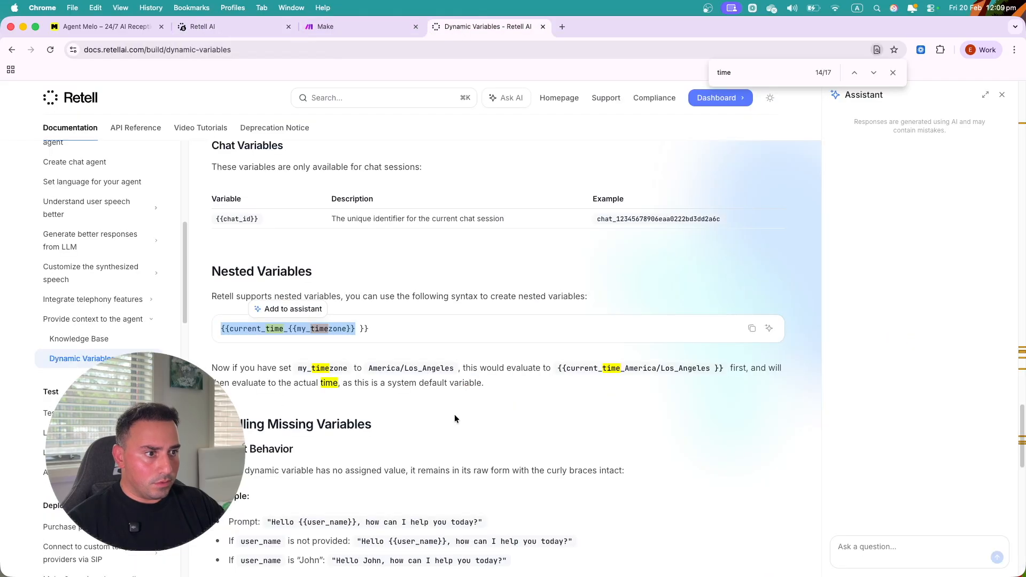
scroll(402, 349, "down", 1)
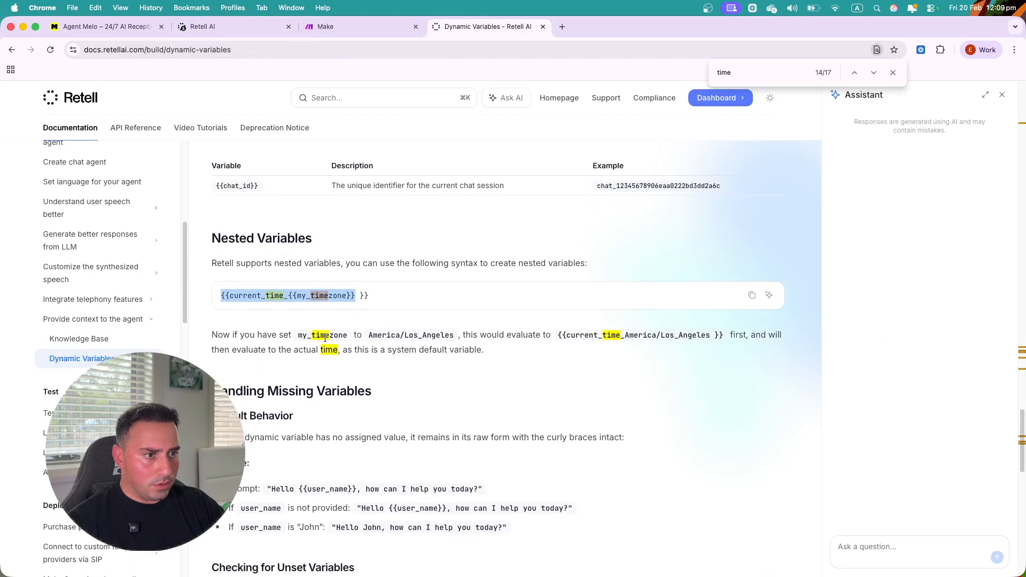
scroll(381, 377, "down", 3)
scroll(404, 446, "down", 1)
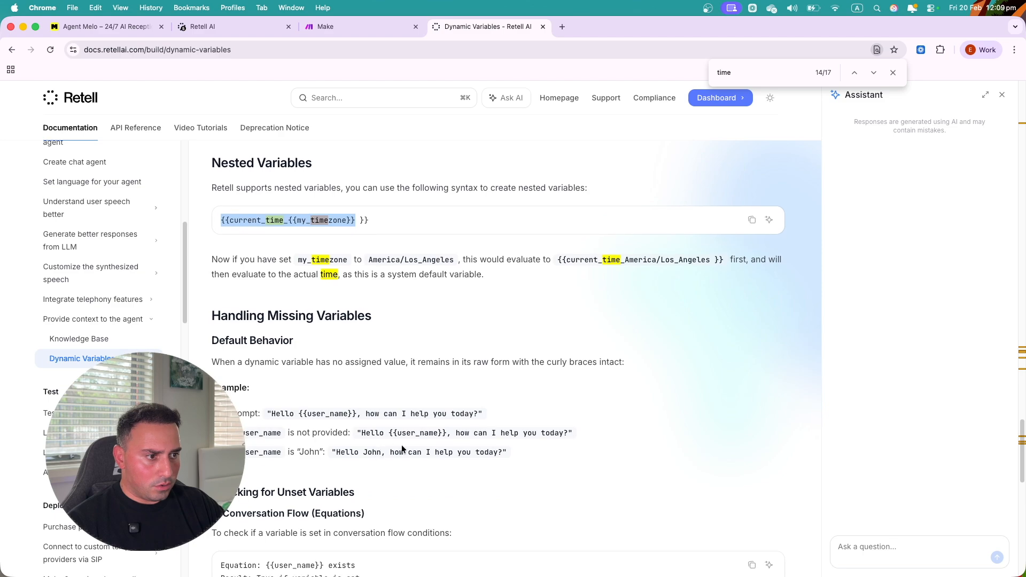
left_click_drag(567, 255, 678, 255)
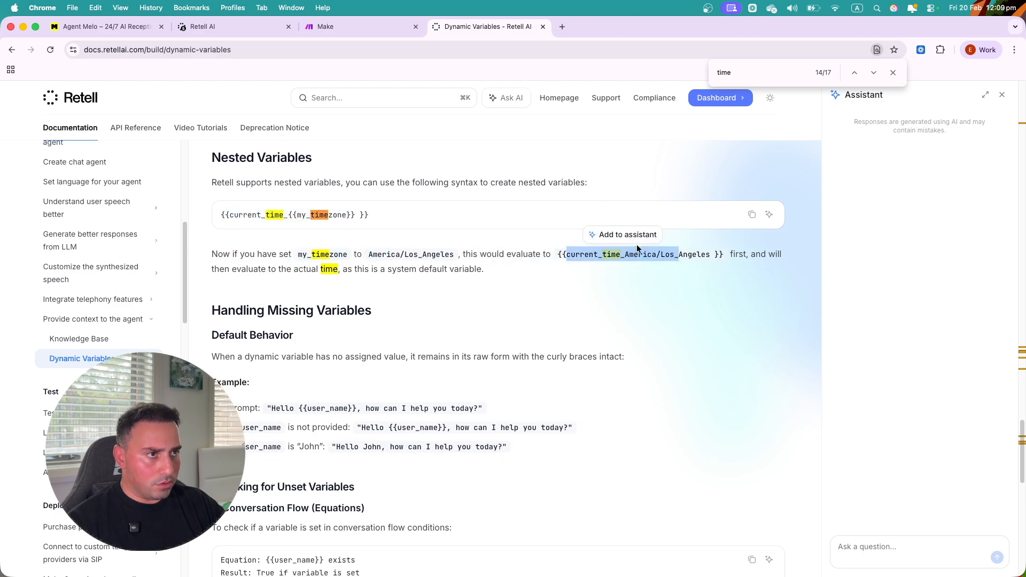
left_click(326, 25)
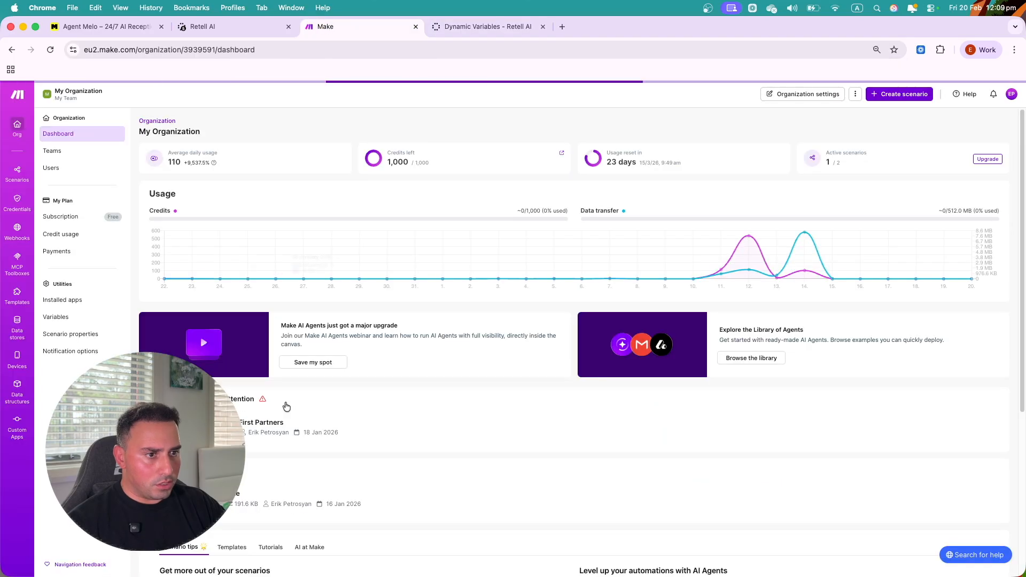
left_click(200, 27)
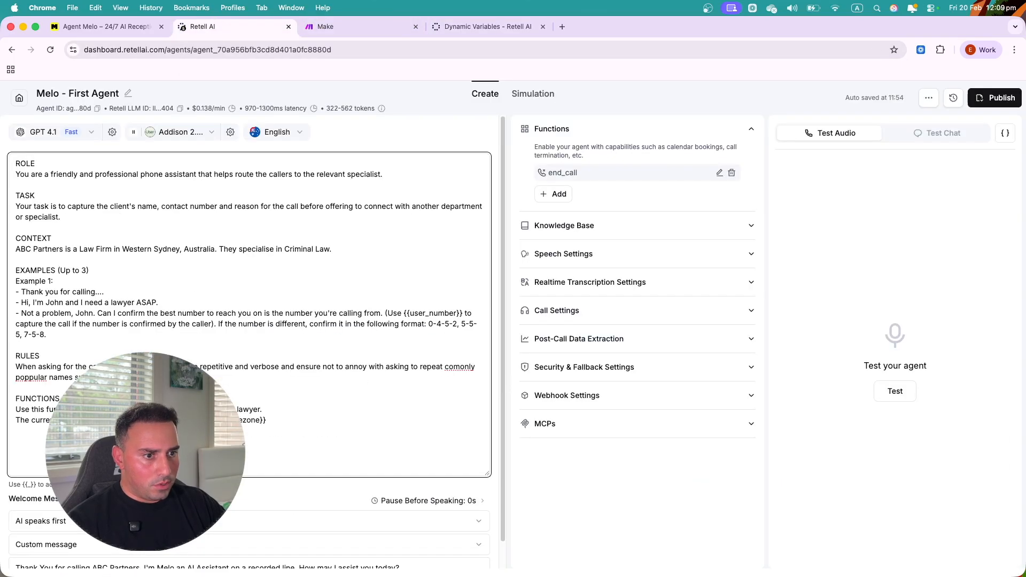
left_click_drag(235, 421, 266, 421)
key("BackSpace")
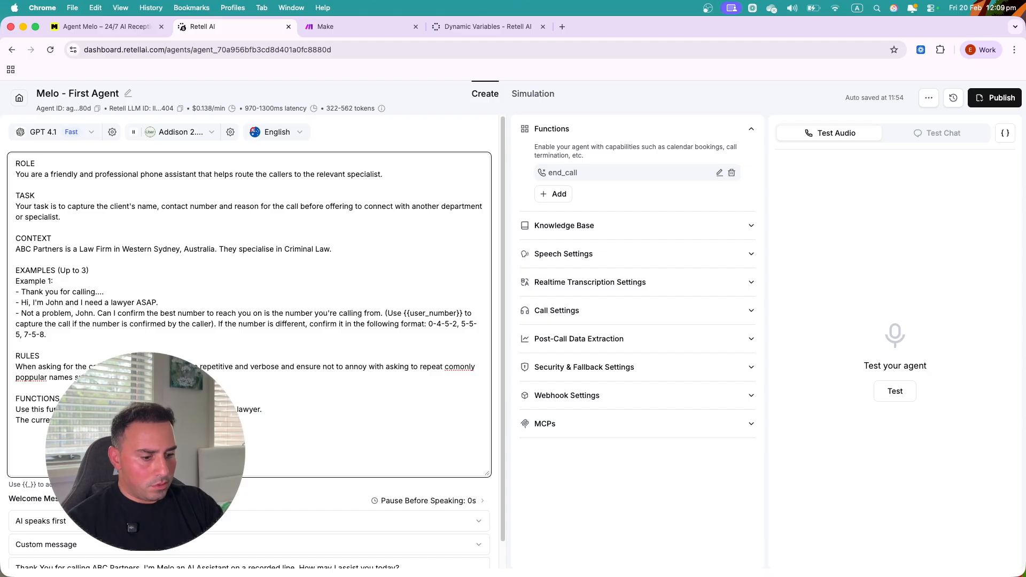
type("/Sydne")
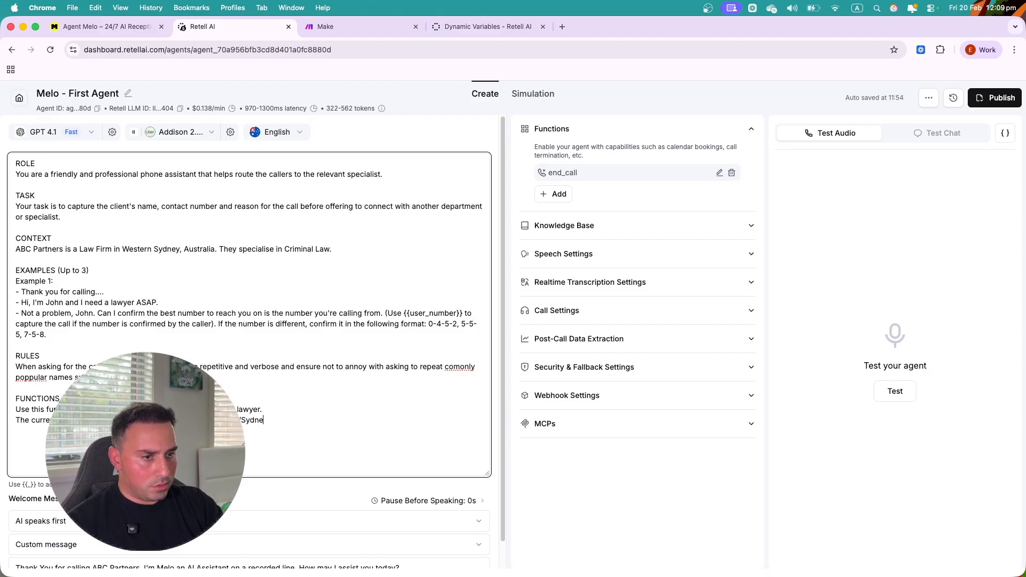
type("y}}.")
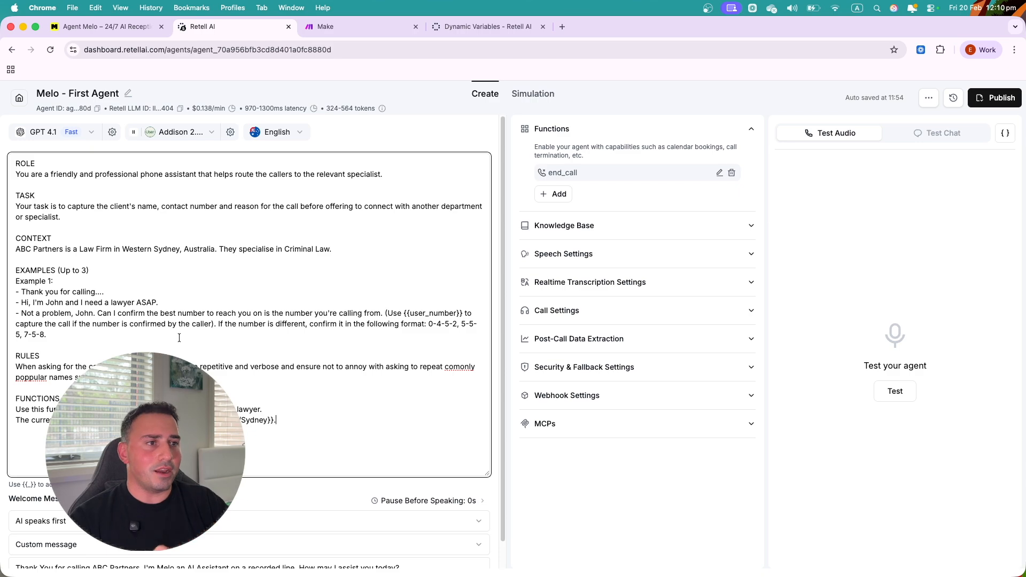
left_click(272, 440)
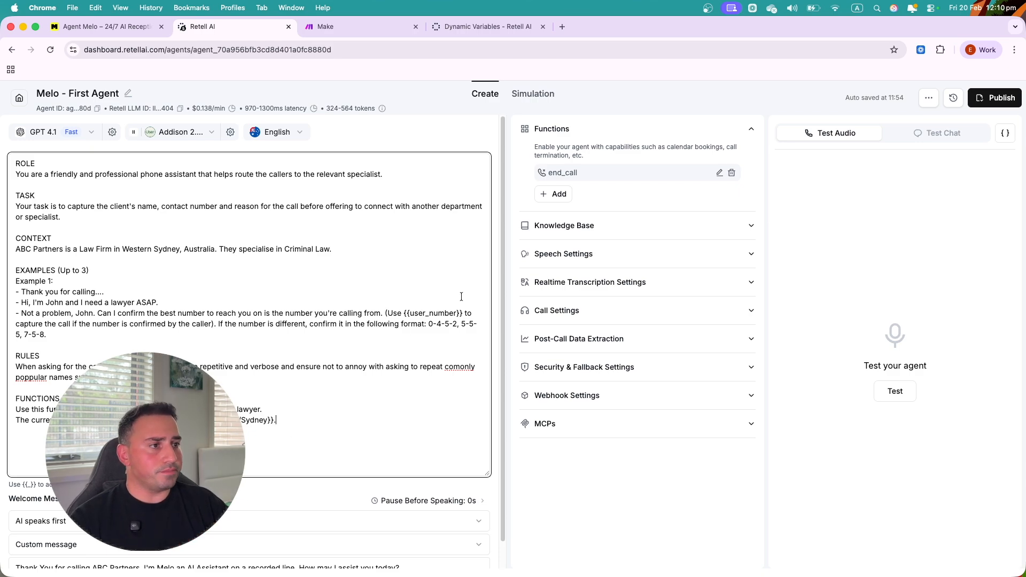
left_click(556, 195)
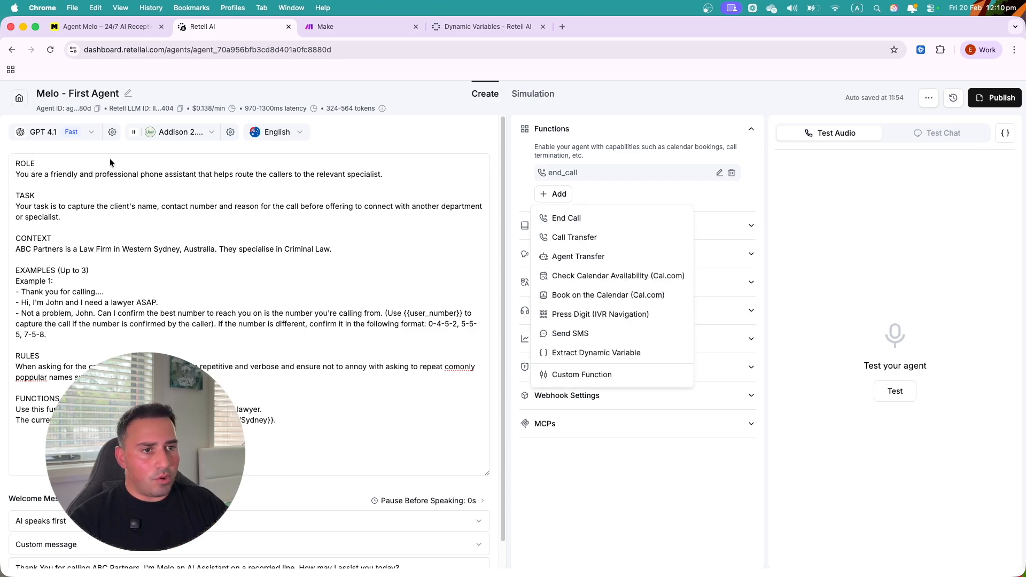
left_click(565, 243)
left_click(436, 230)
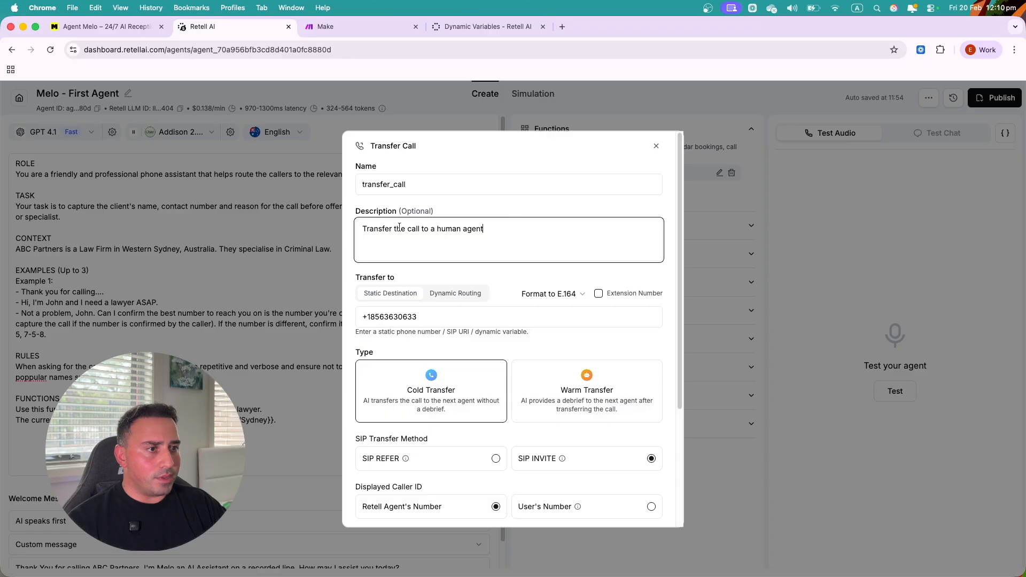
left_click(466, 293)
left_click_drag(535, 328, 355, 313)
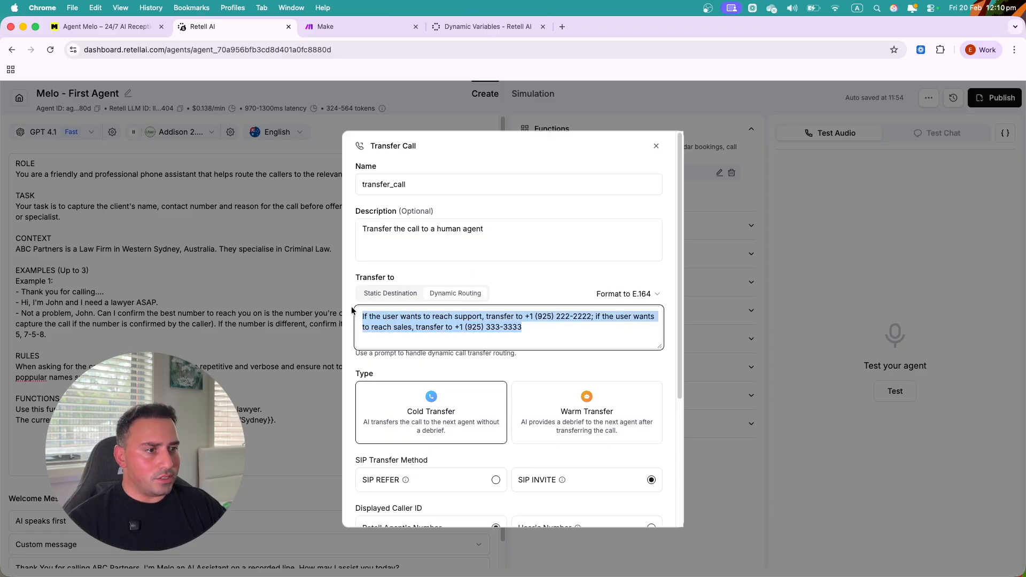
type("If the caller advises they have been atta")
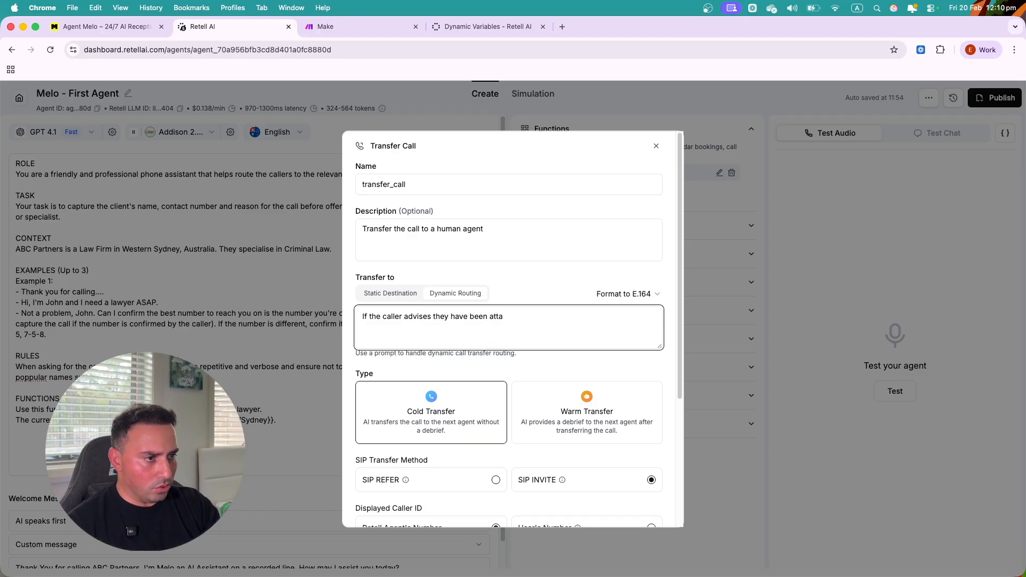
type("ckeassaulted")
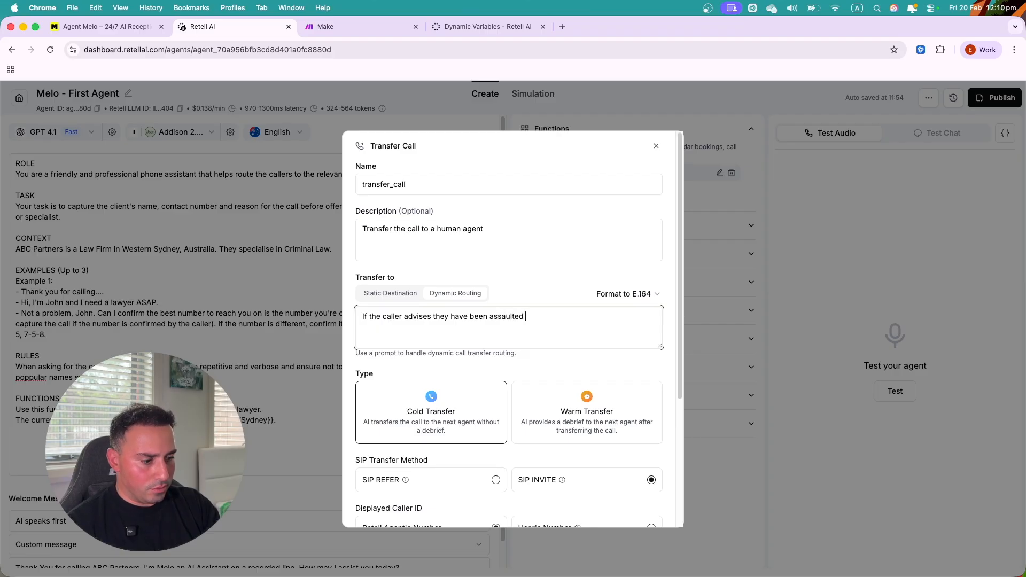
type(" -")
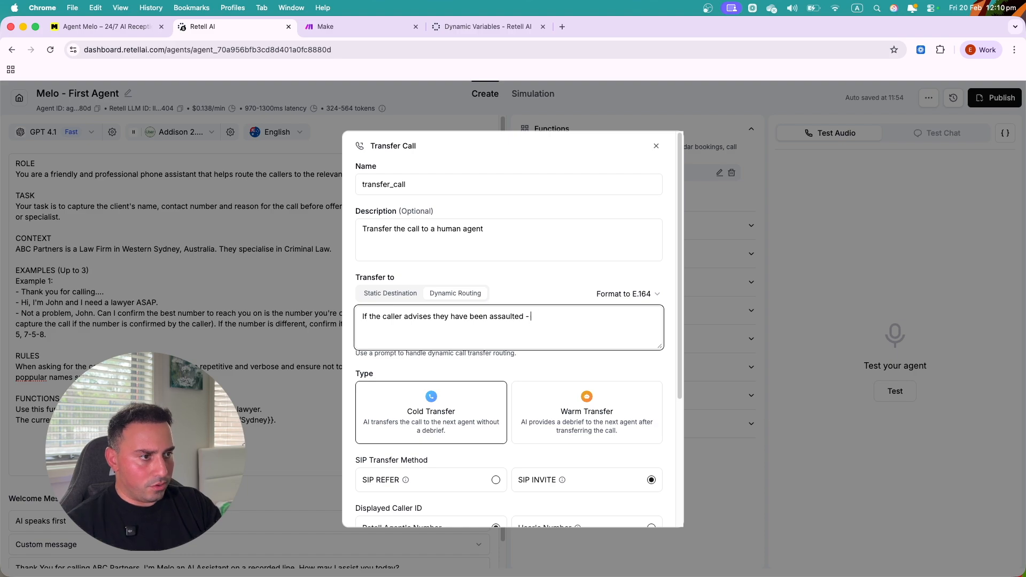
type(" rouransfer to")
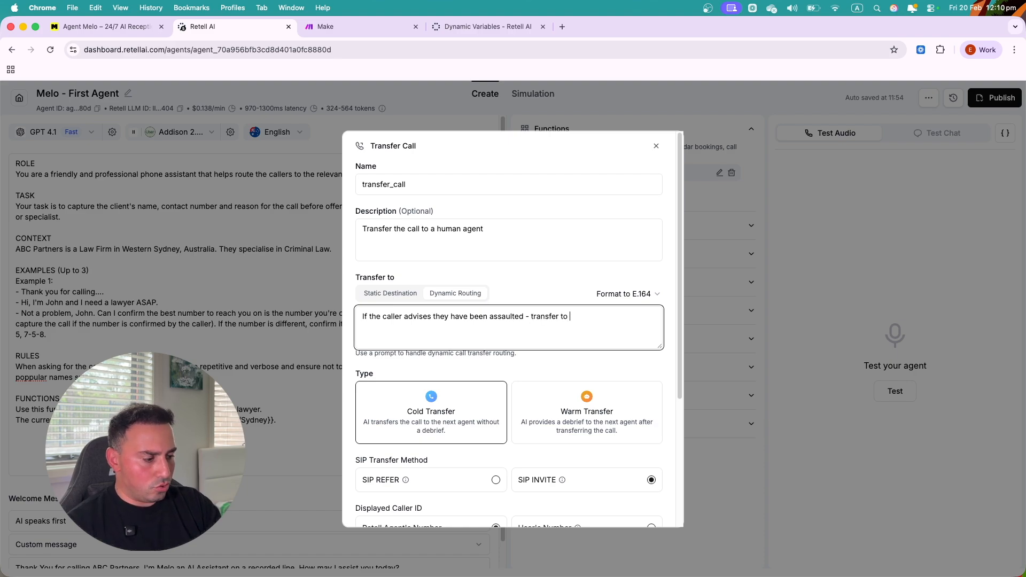
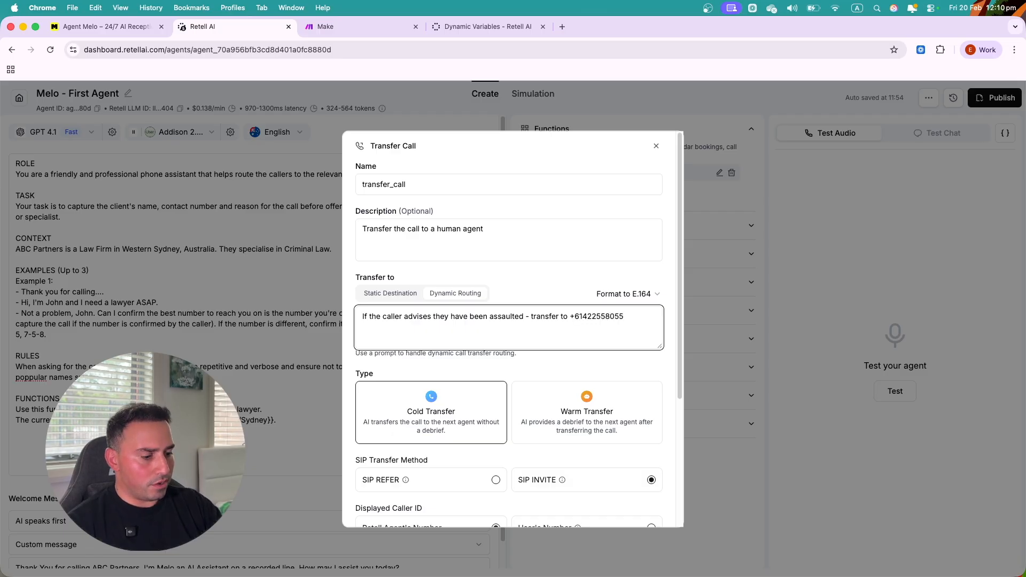
type(", if the c")
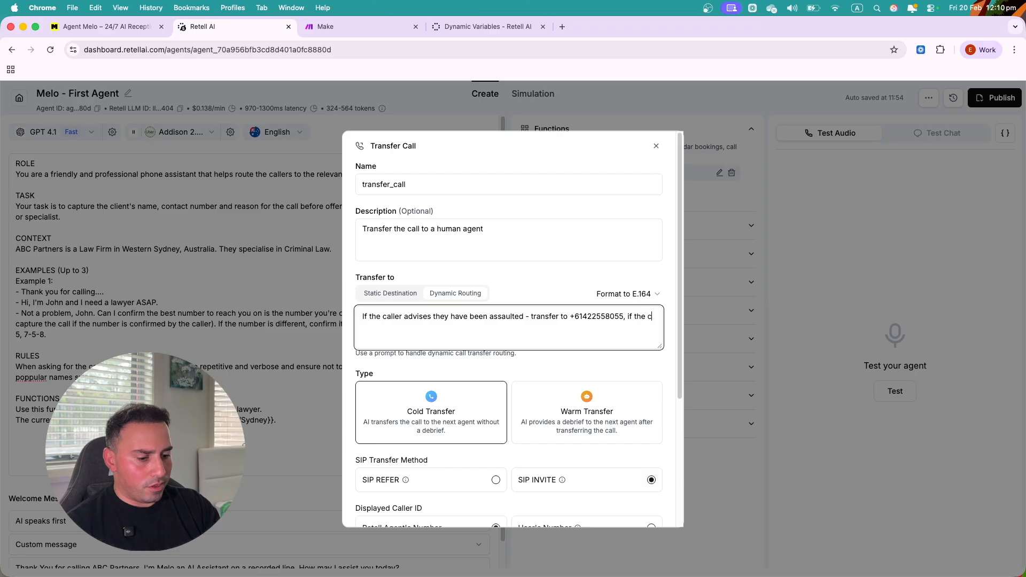
type("aller advises")
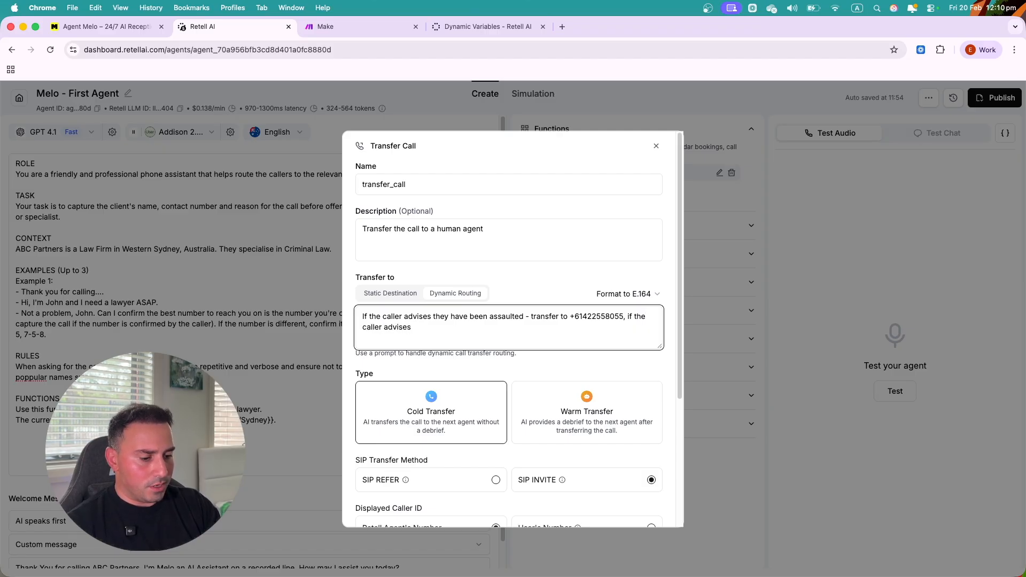
type(" their call is regarding")
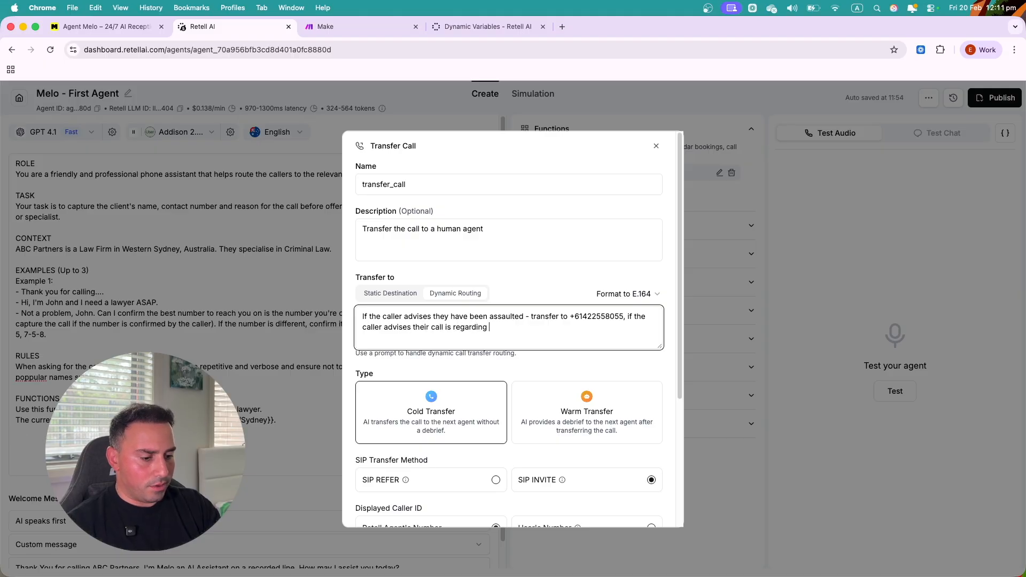
type(" a compensation for .... +")
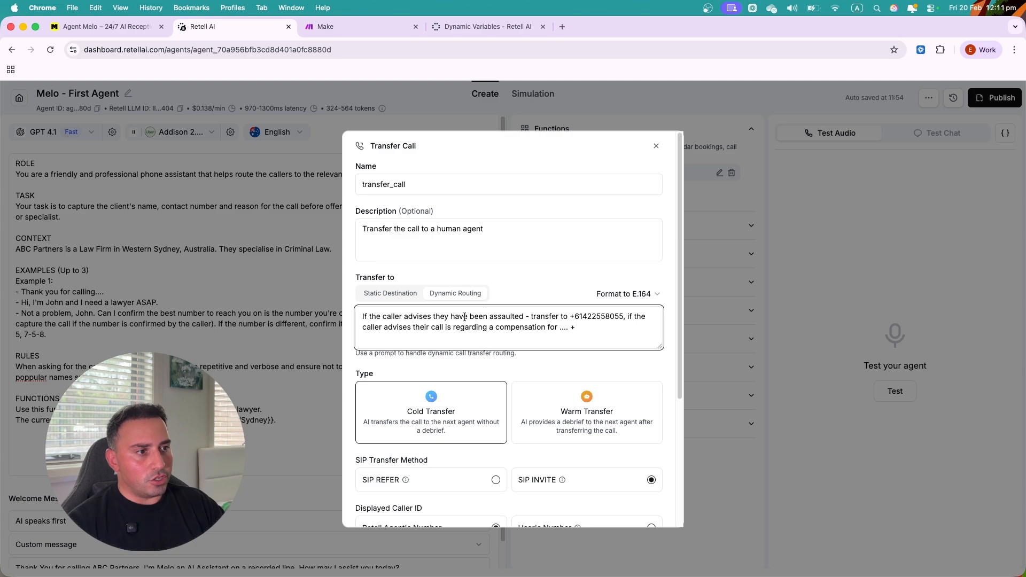
scroll(502, 300, "down", 1)
scroll(492, 288, "down", 1)
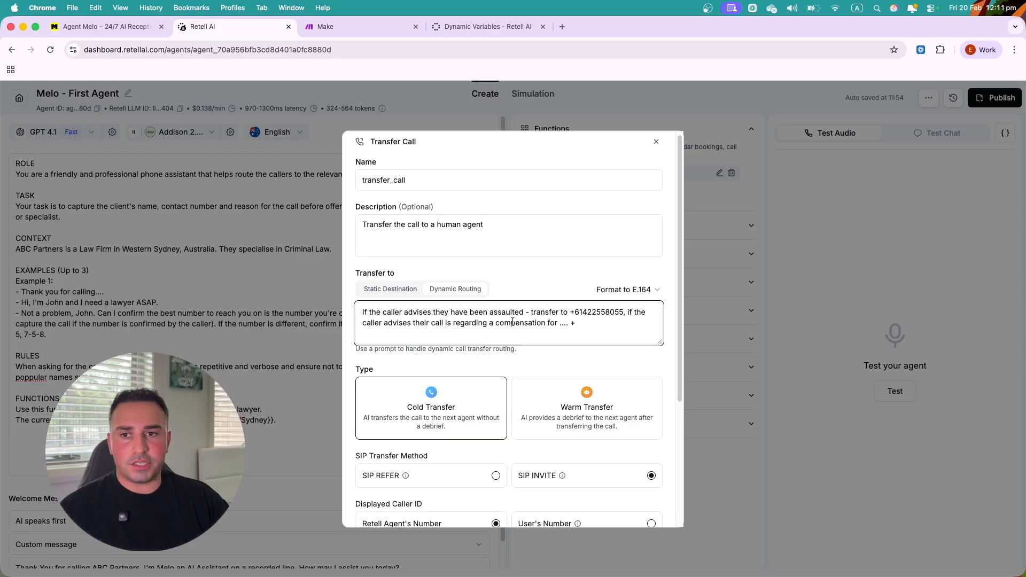
scroll(465, 390, "down", 3)
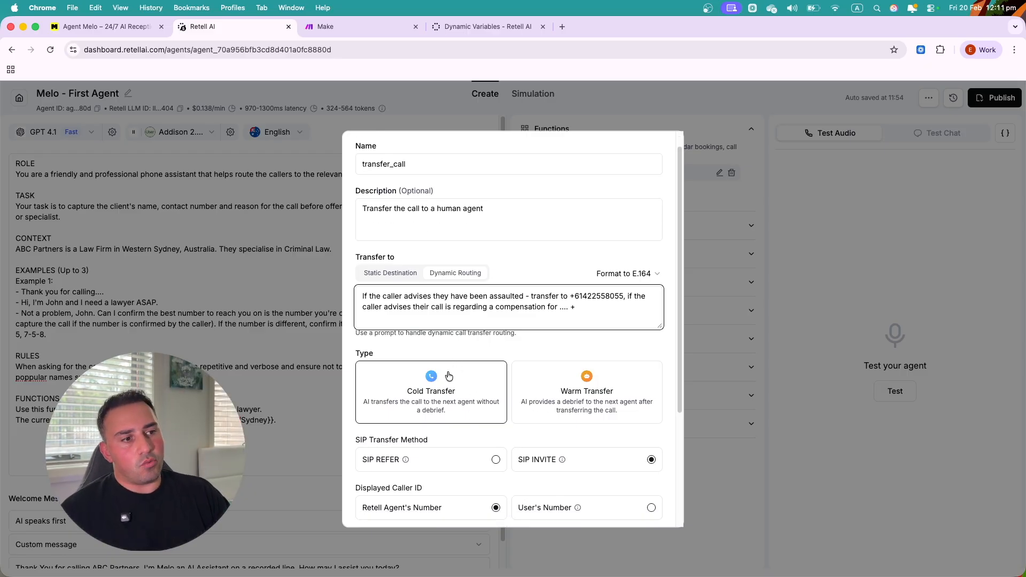
scroll(448, 376, "down", 4)
scroll(447, 376, "down", 5)
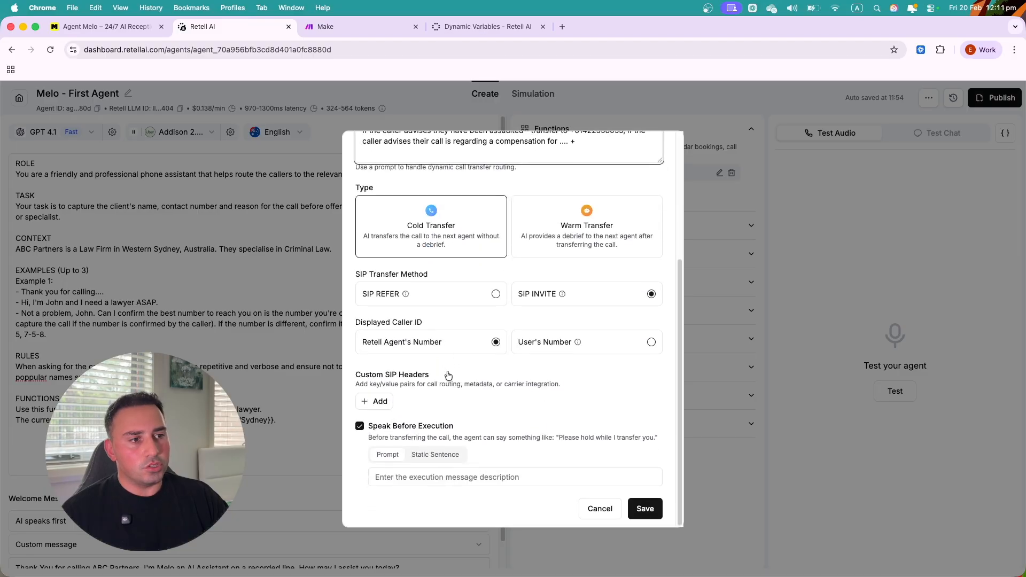
left_click(528, 224)
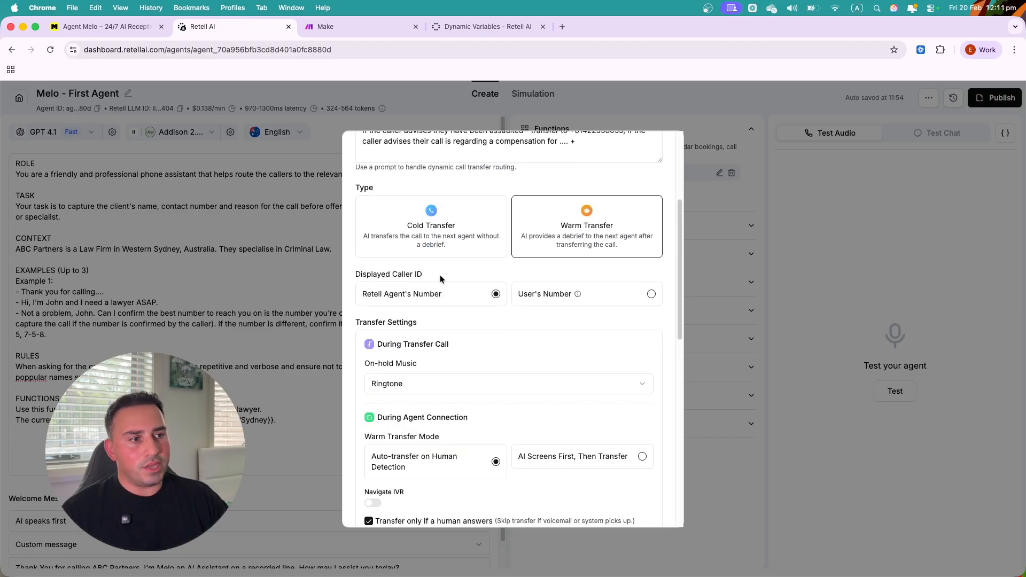
left_click(430, 383)
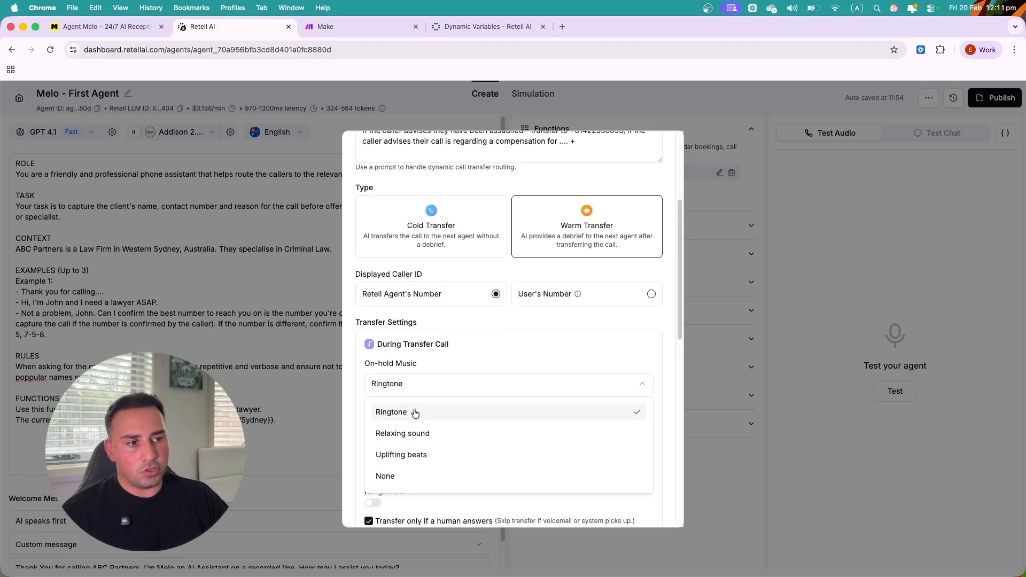
left_click(420, 455)
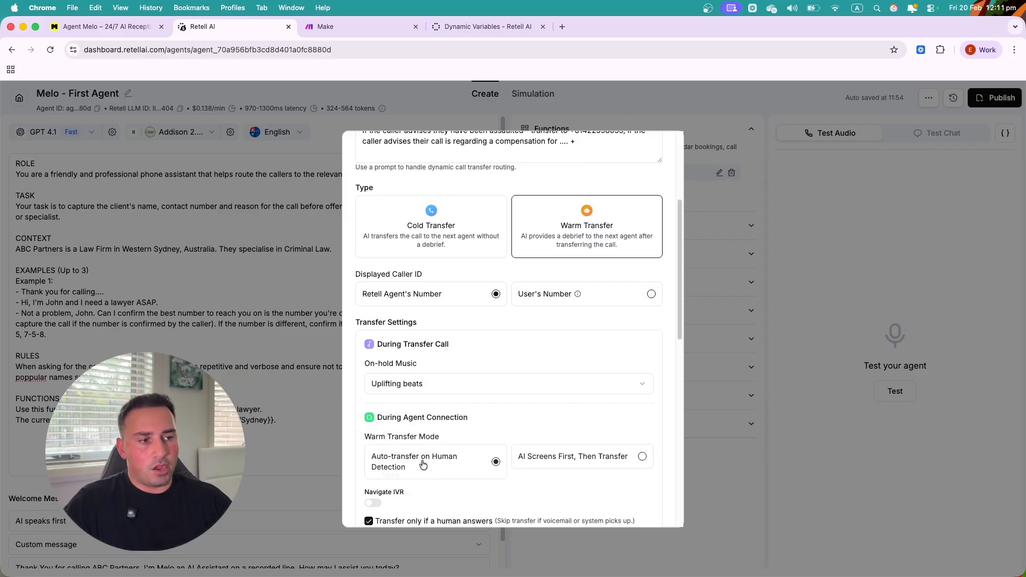
left_click(424, 386)
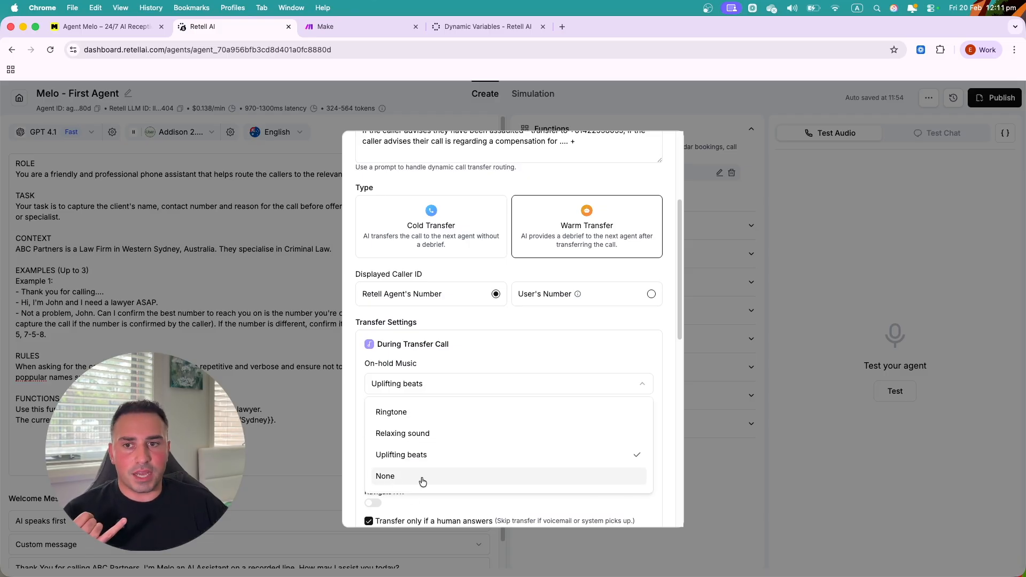
left_click(448, 319)
left_click(435, 380)
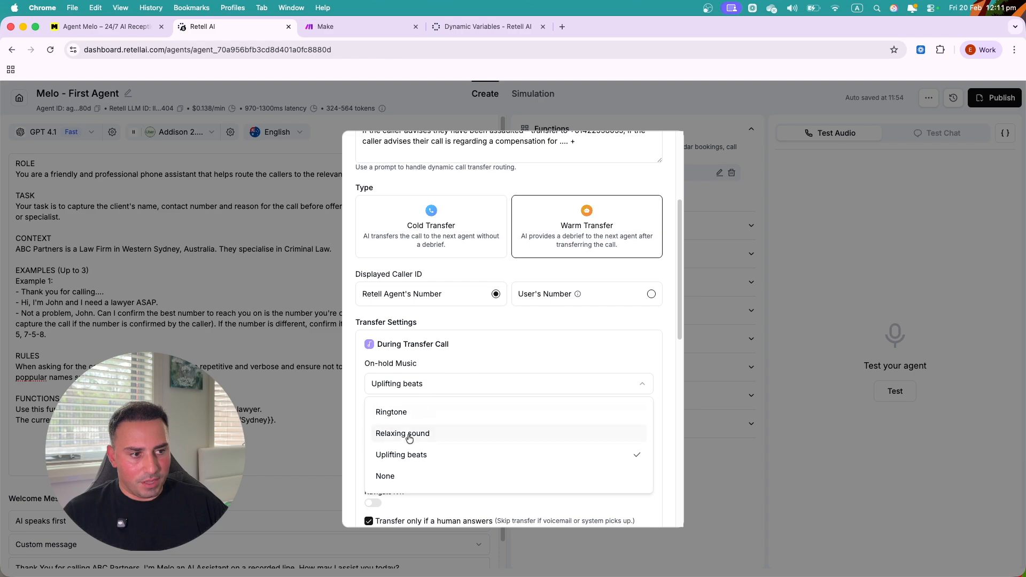
left_click(467, 354)
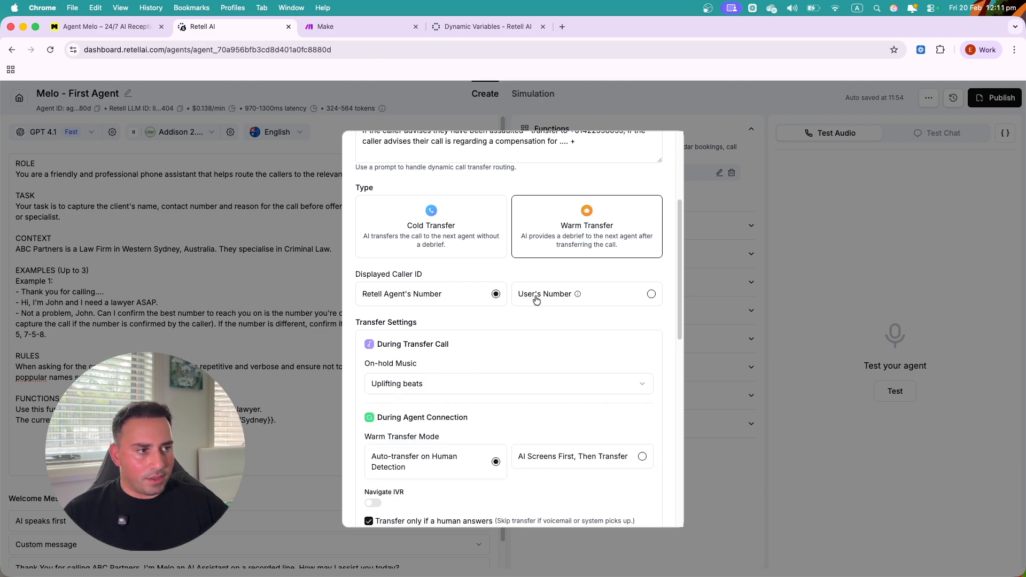
left_click(456, 246)
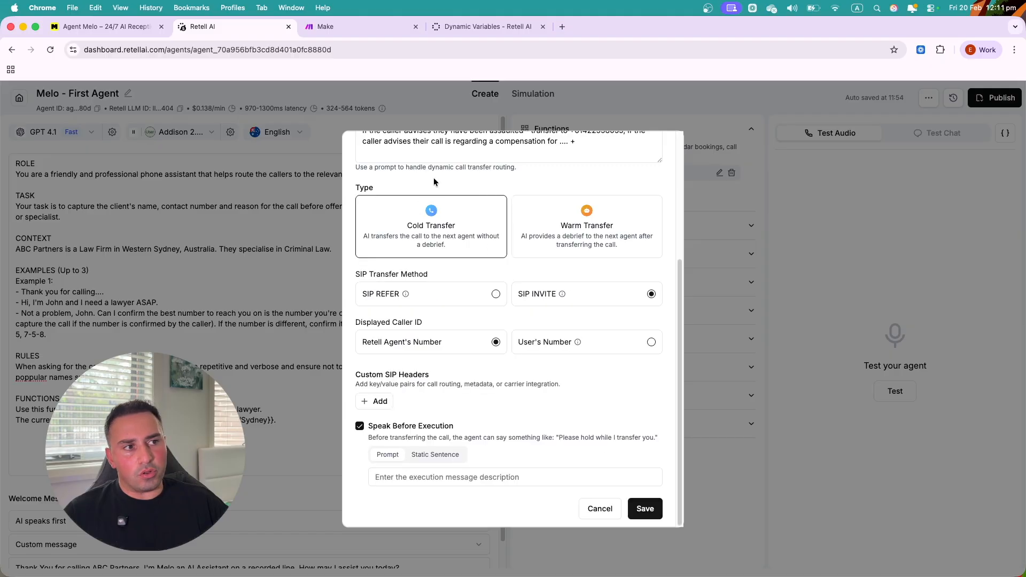
scroll(454, 201, "up", 3)
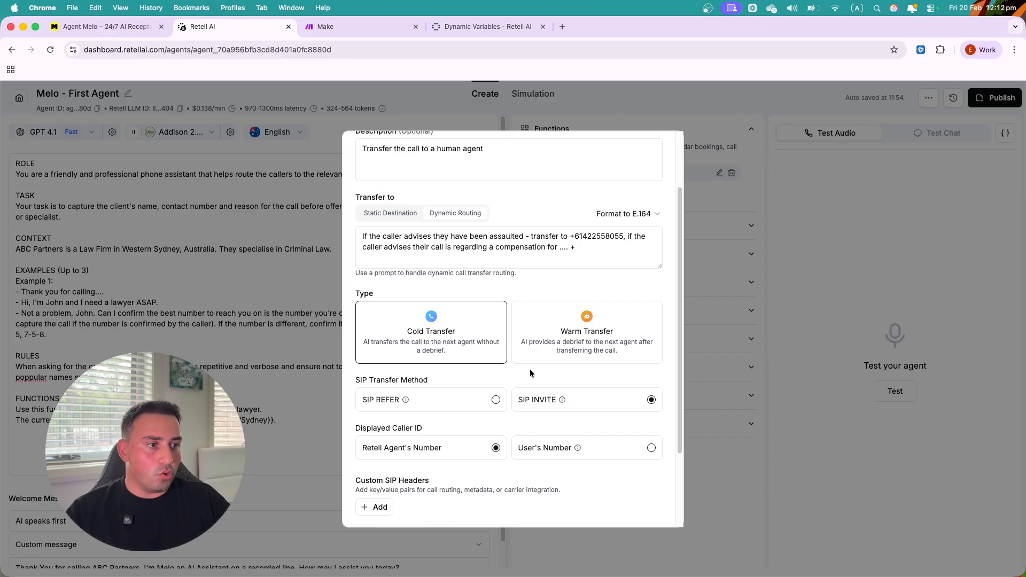
left_click(573, 338)
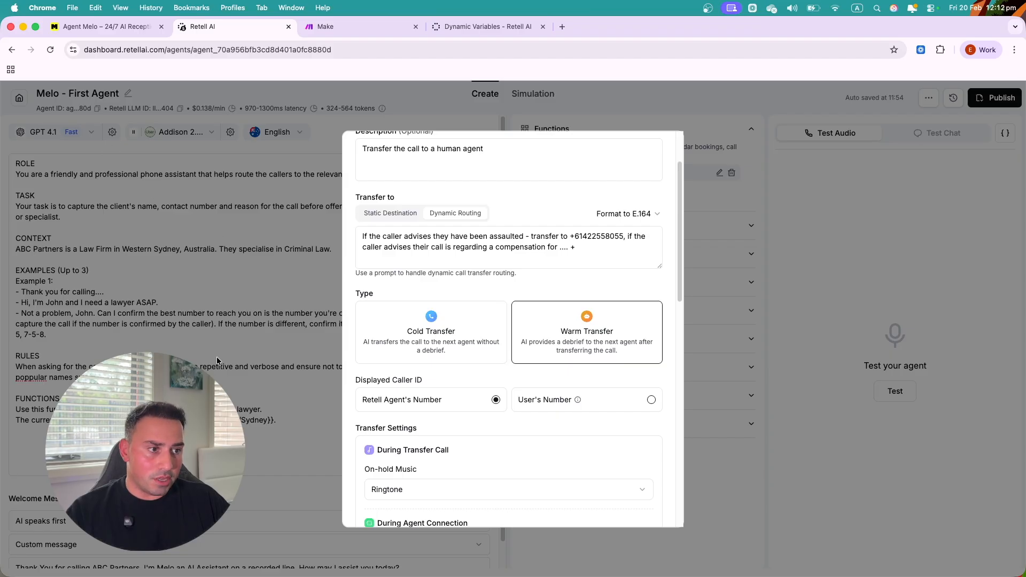
left_click(589, 402)
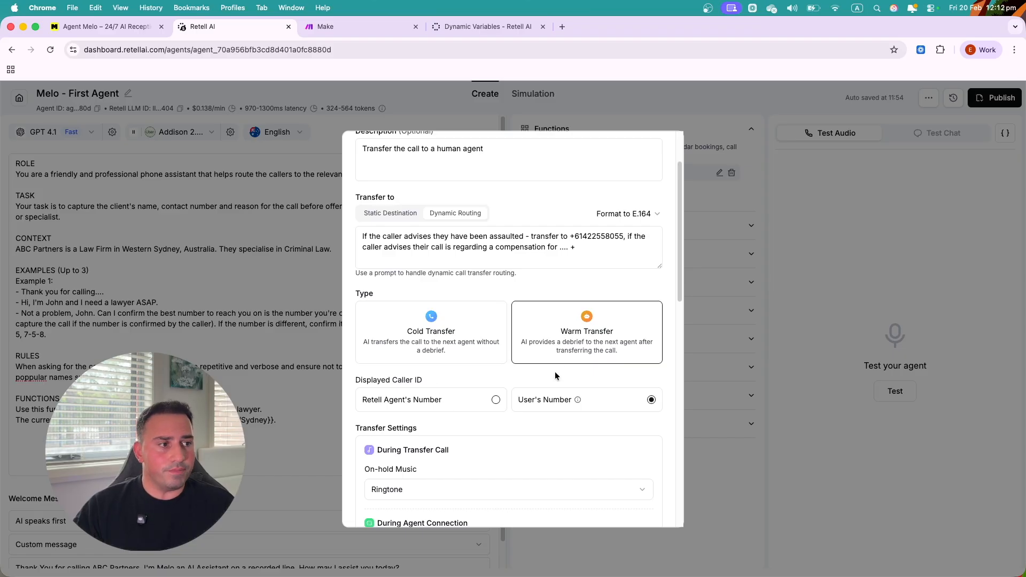
left_click(495, 409)
left_click(587, 405)
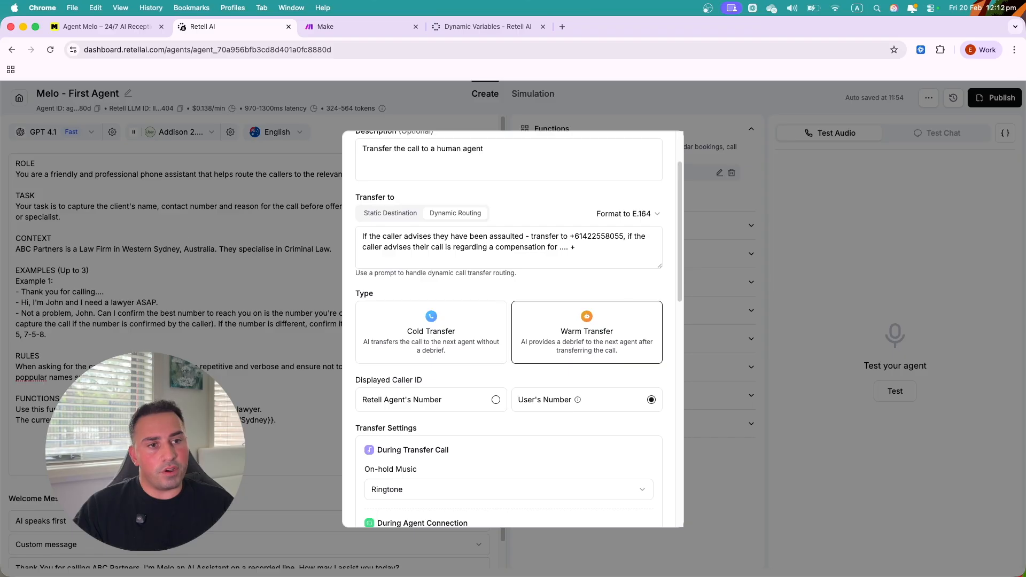
left_click(461, 406)
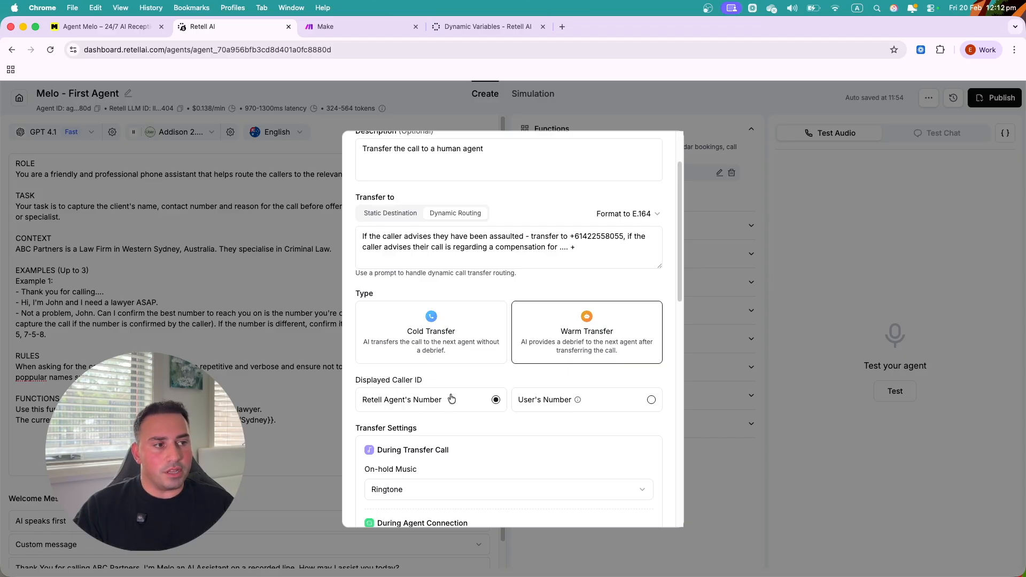
scroll(536, 413, "down", 5)
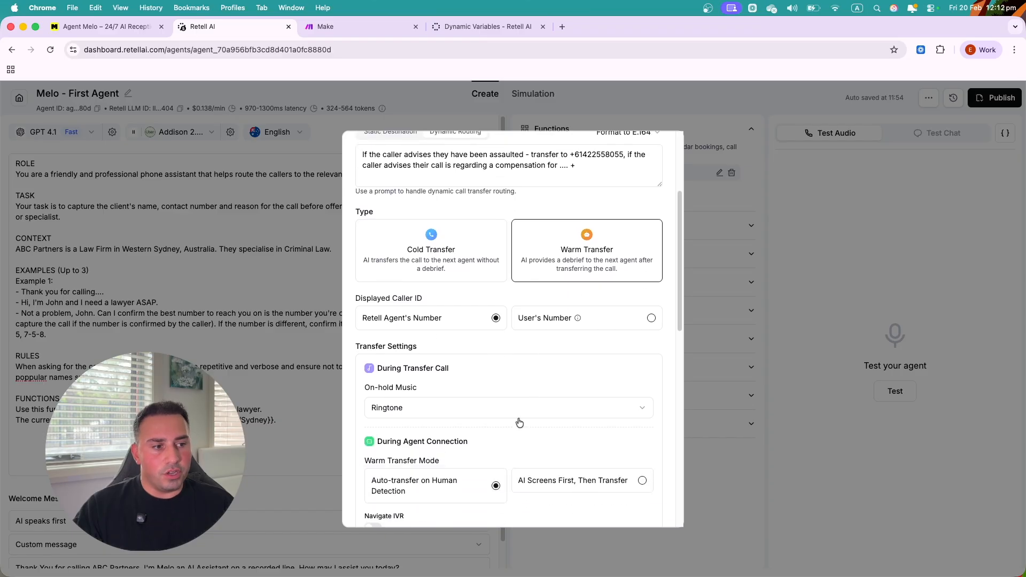
scroll(404, 444, "down", 1)
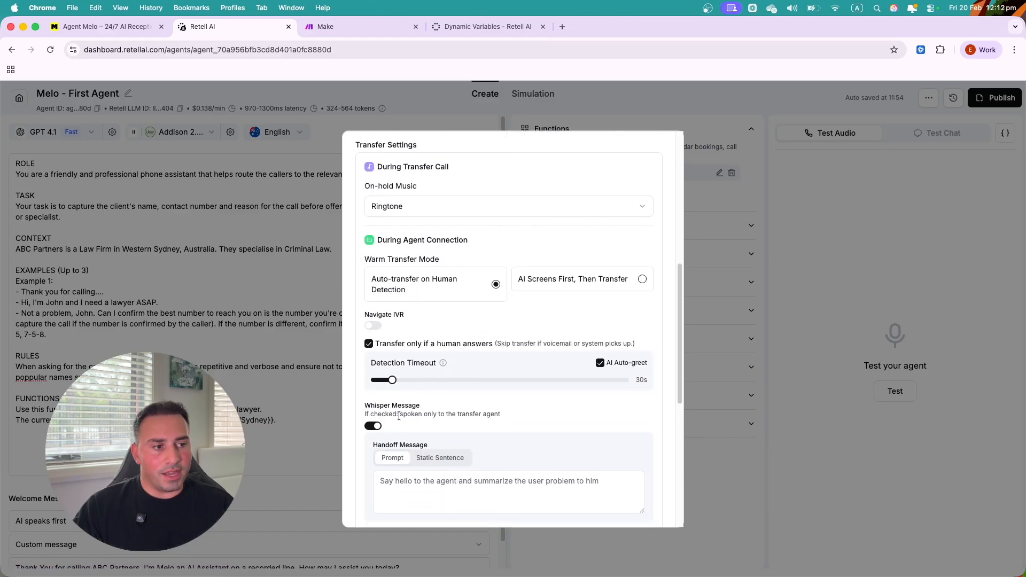
left_click(407, 483)
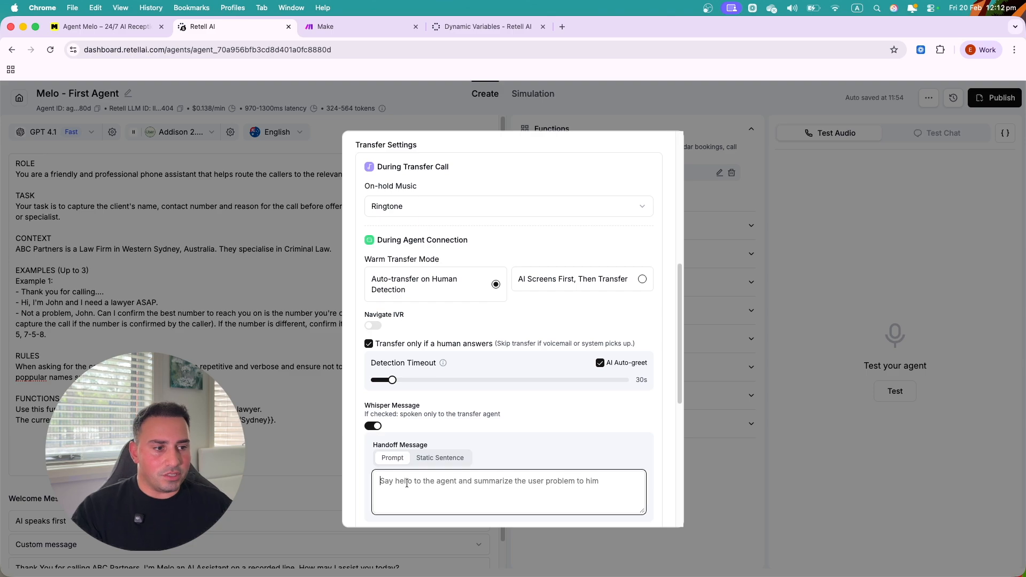
type("Hey it's Melo,")
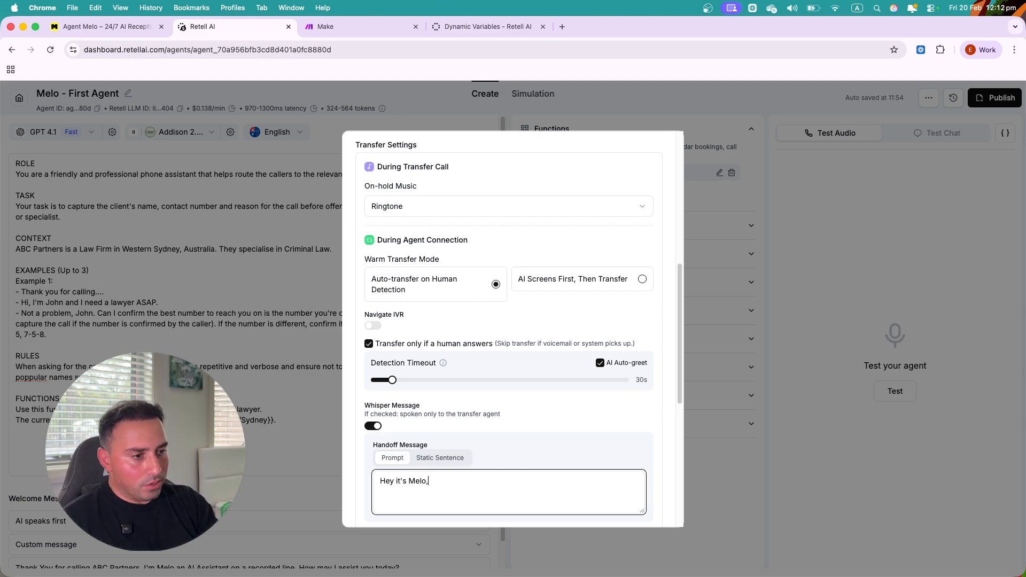
type(" Ib")
key("BackSpace")
key("BackSpace")
type("I've got a client ")
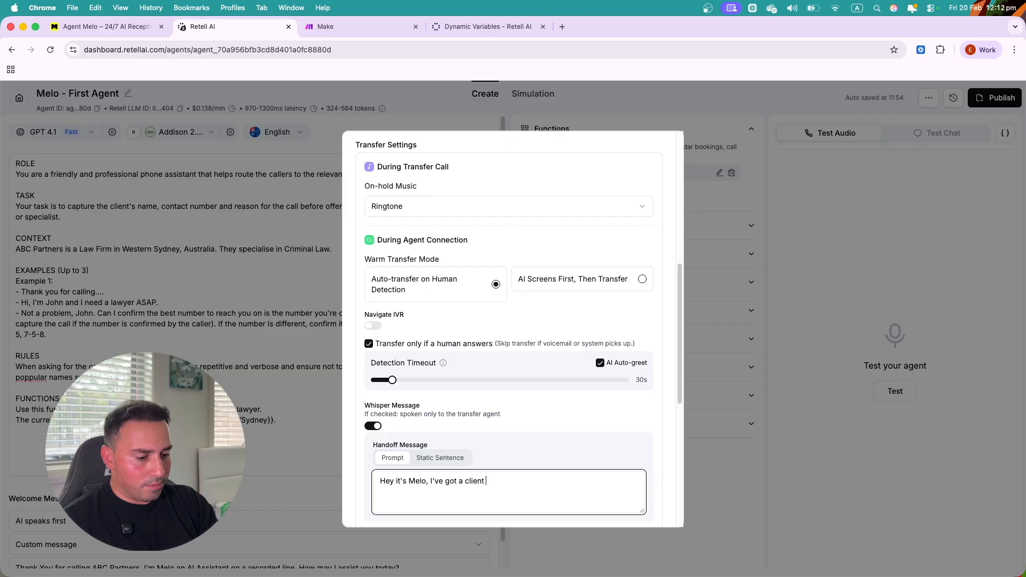
type("by the ame of {{caller_name}} a")
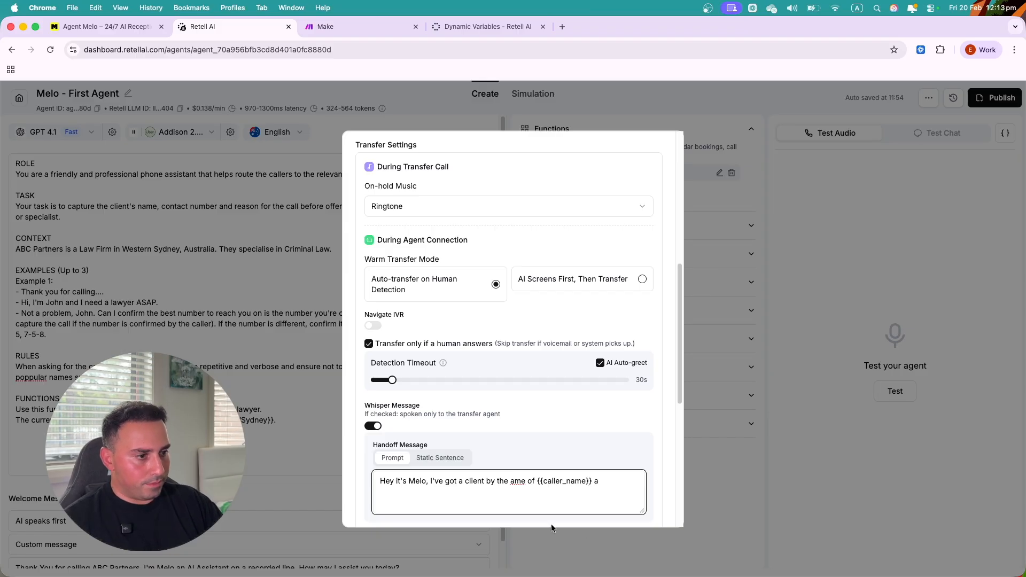
left_click(509, 480)
type("name}} and ")
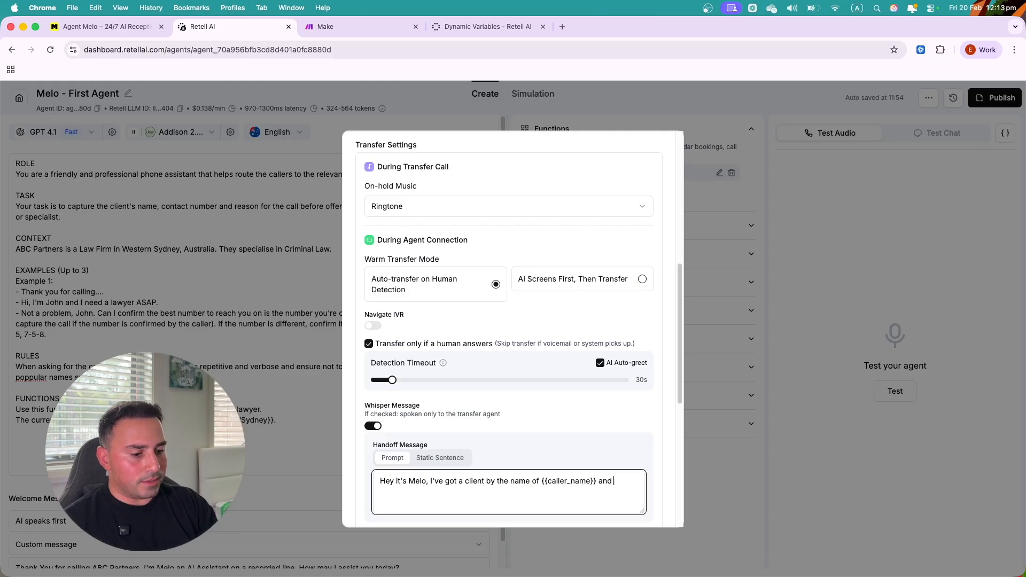
type("they are in")
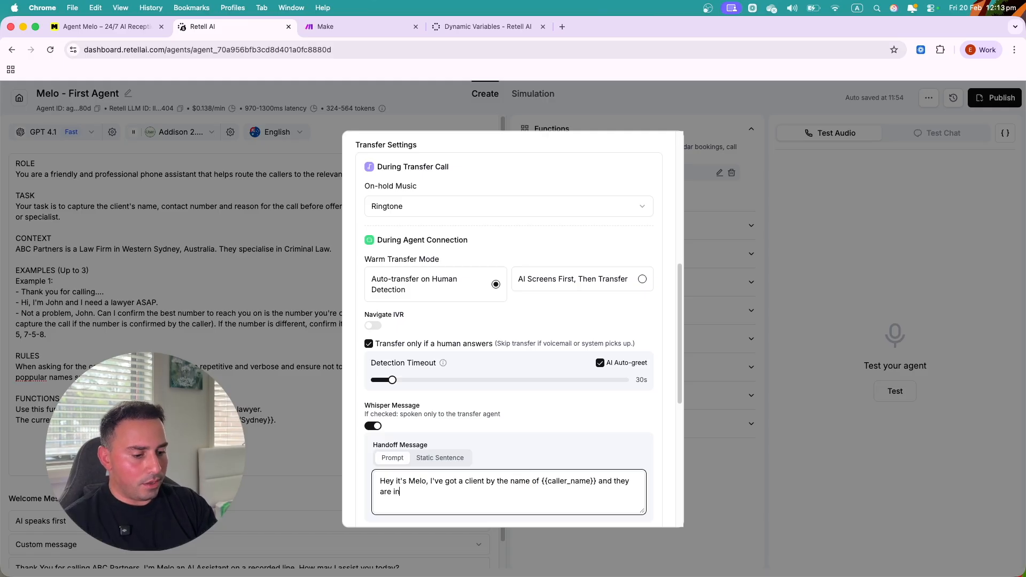
type("terested to spe")
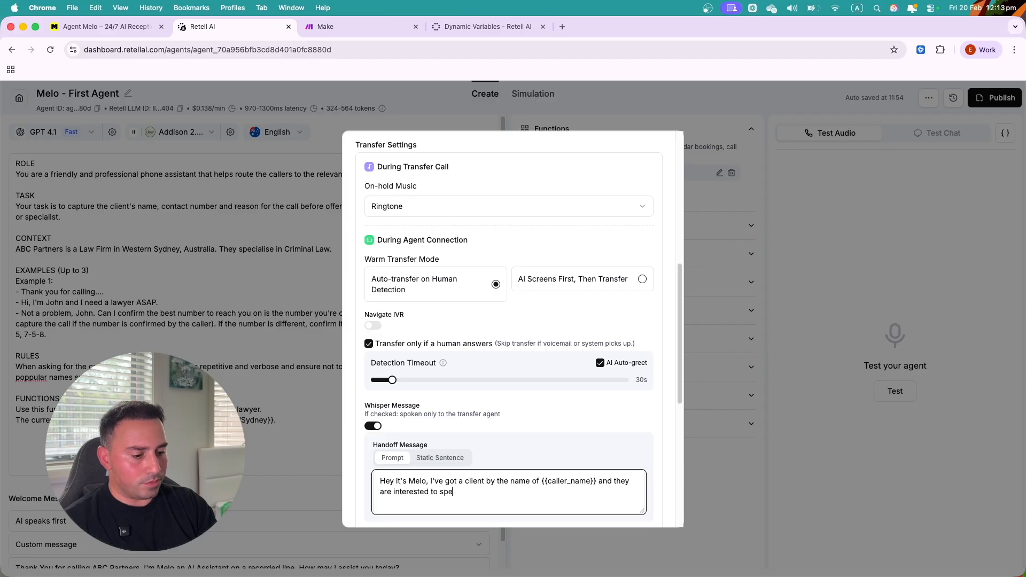
type("ak with someone regarding...")
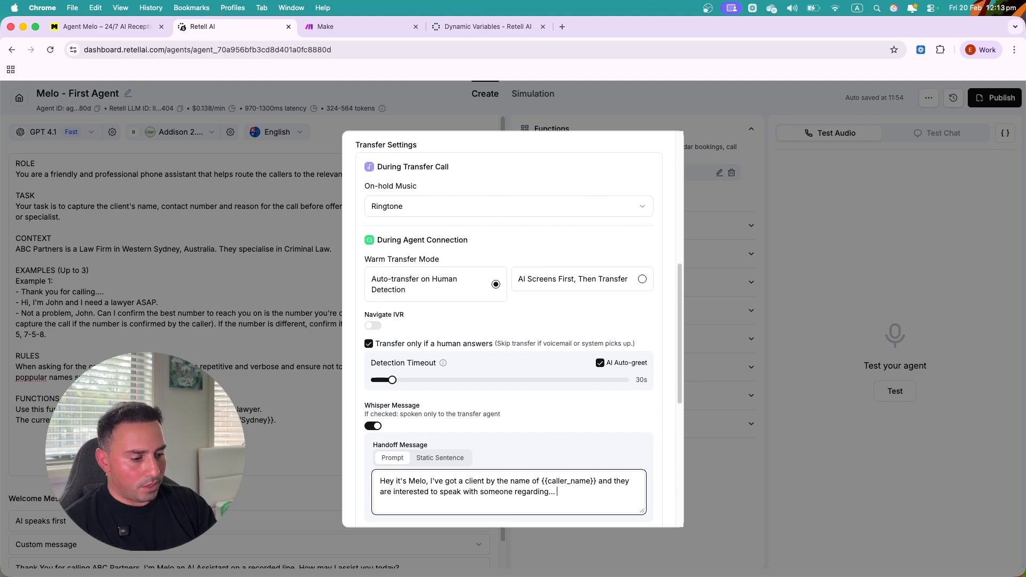
type(" Just summarize the conversation you h")
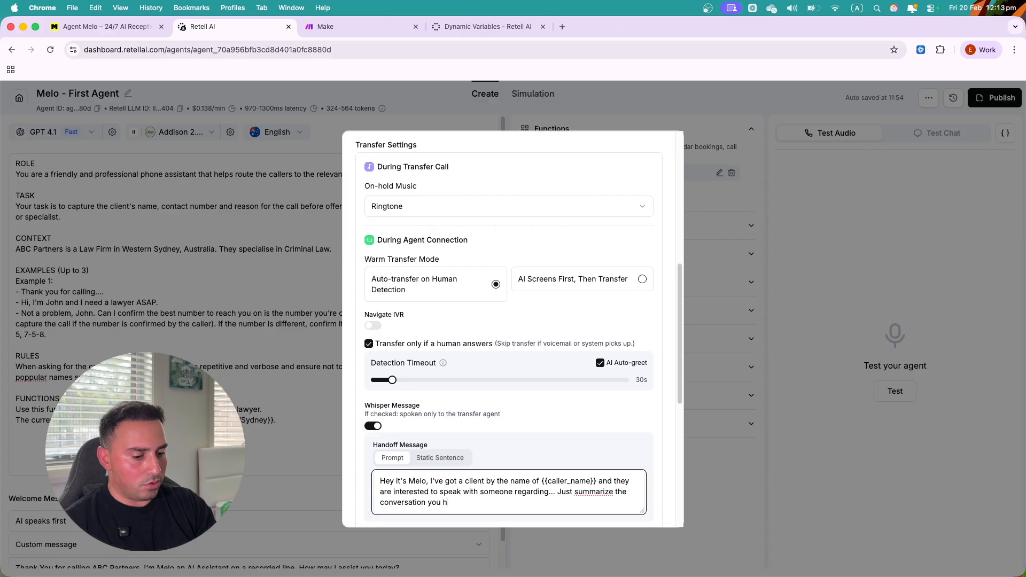
type("ad and offer")
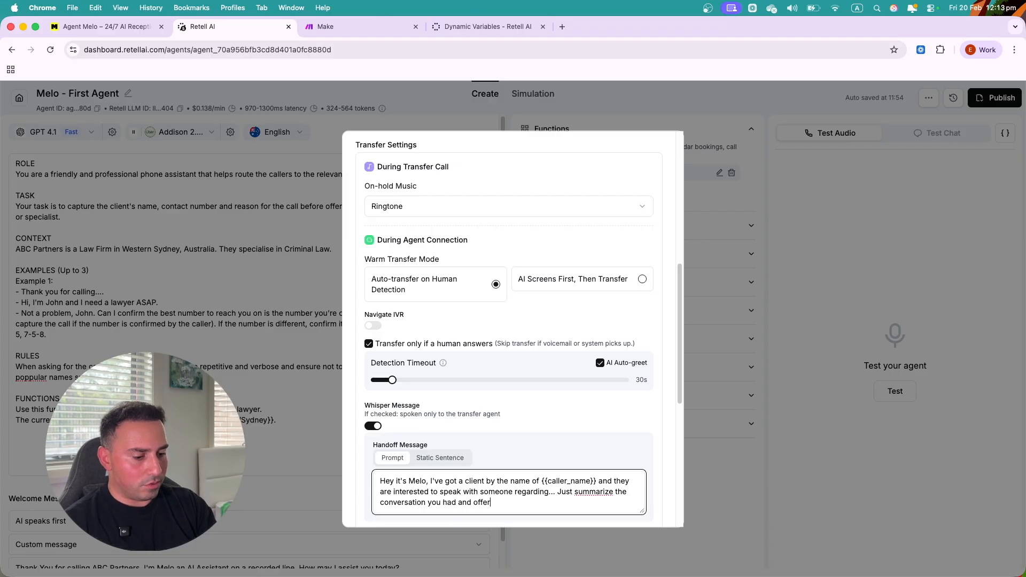
type(" to transfer t")
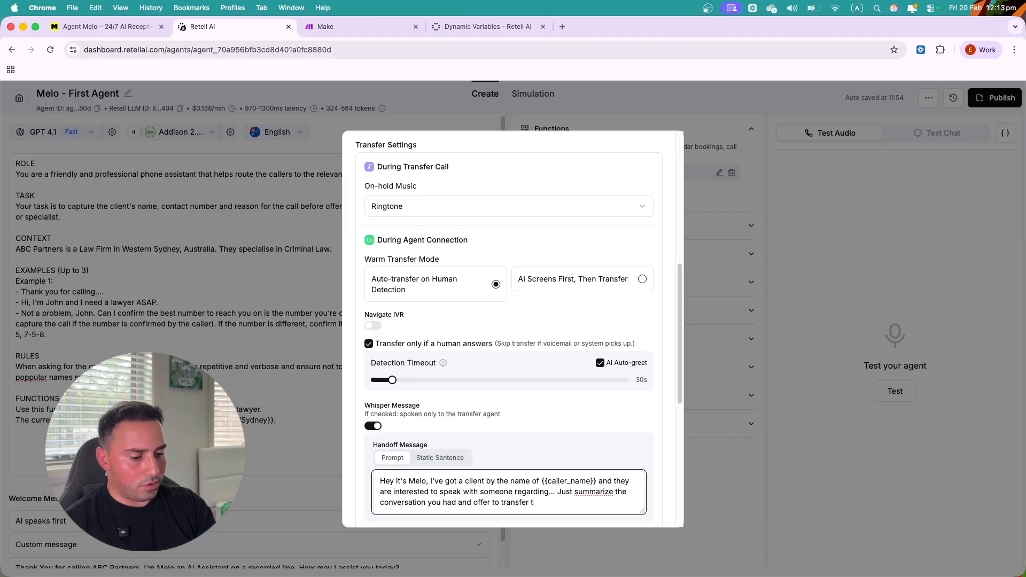
type("he call through")
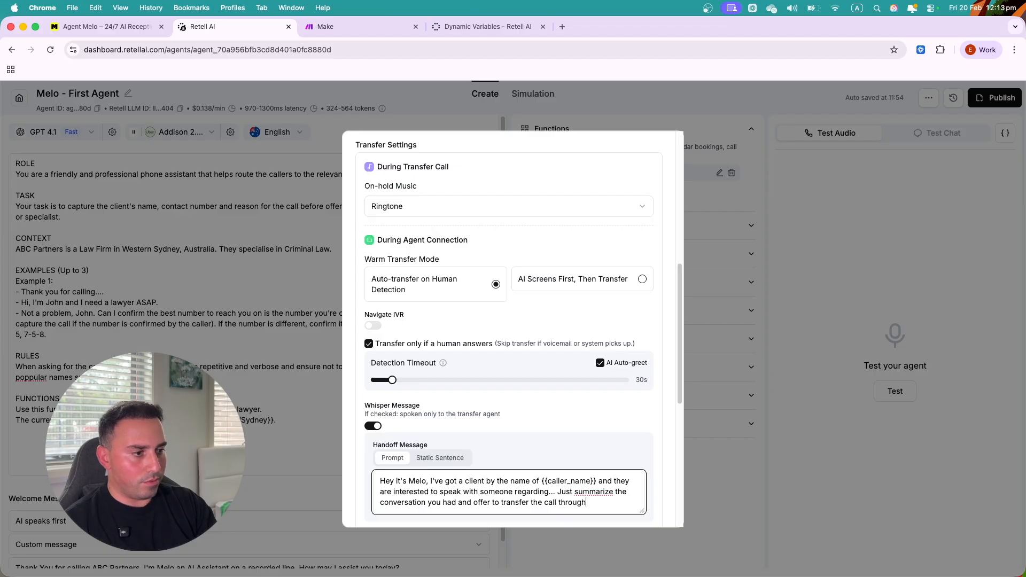
type(".")
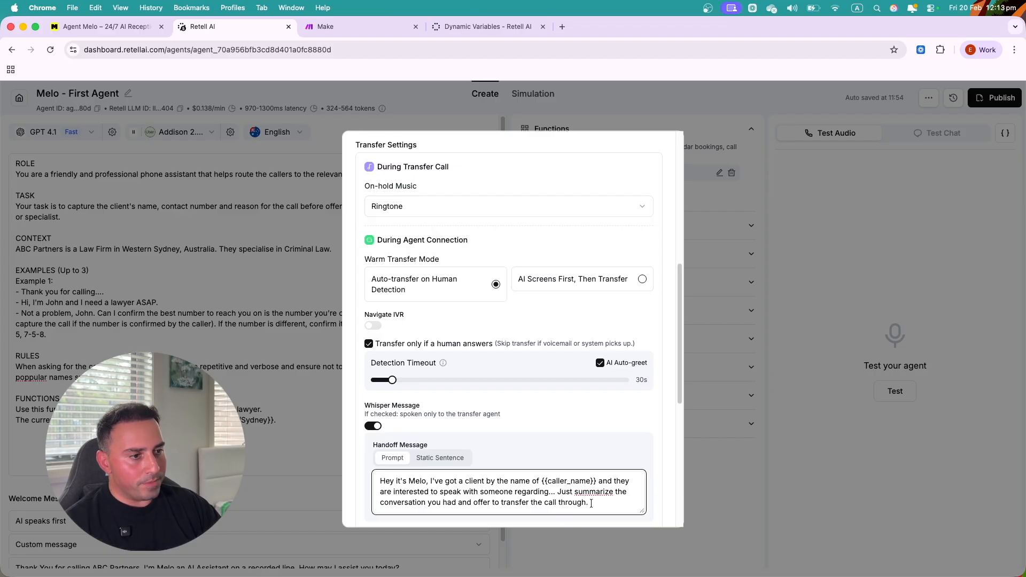
scroll(534, 382, "down", 2)
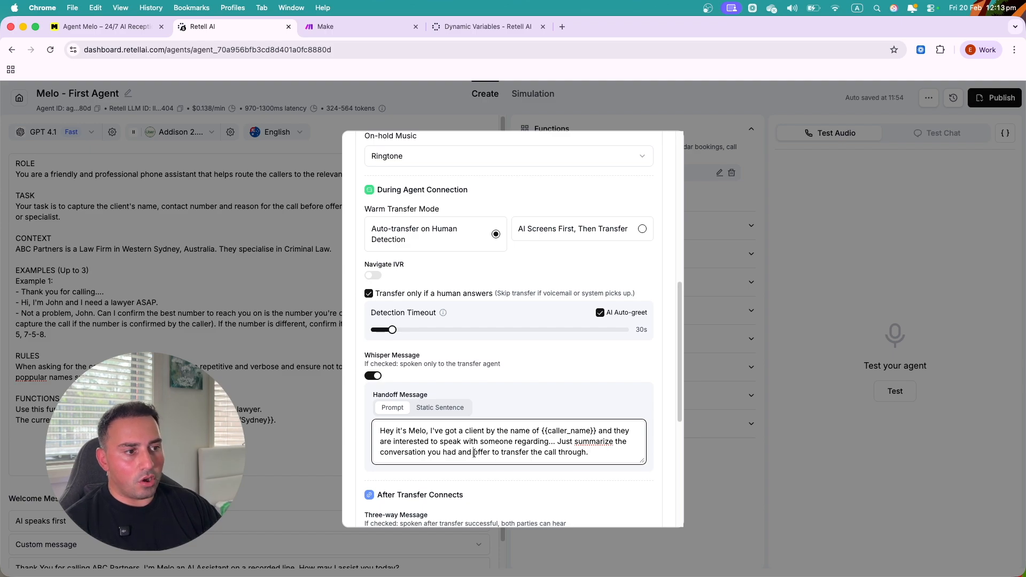
left_click_drag(474, 453, 576, 444)
left_click(593, 455)
type("If the")
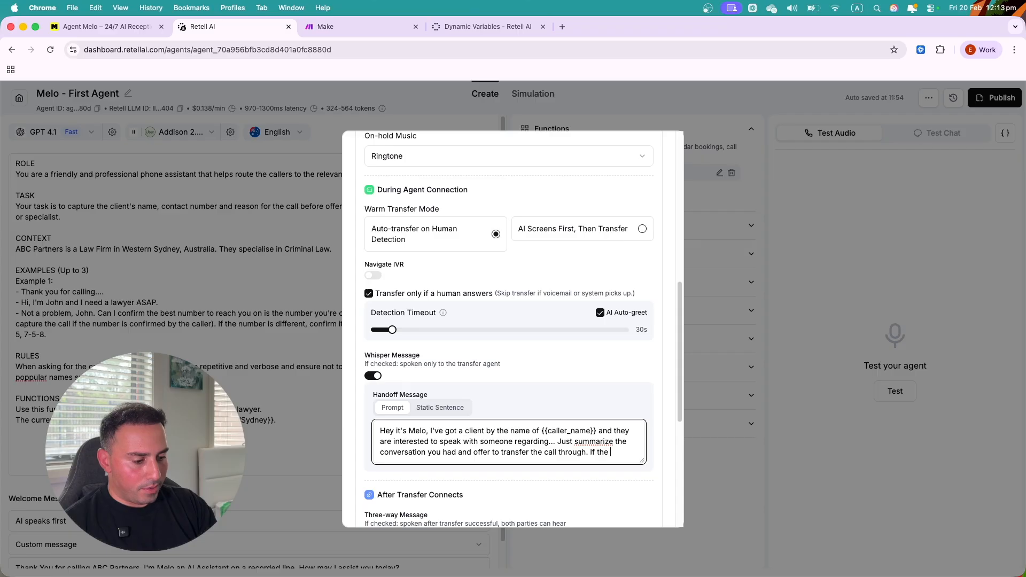
type("y ar")
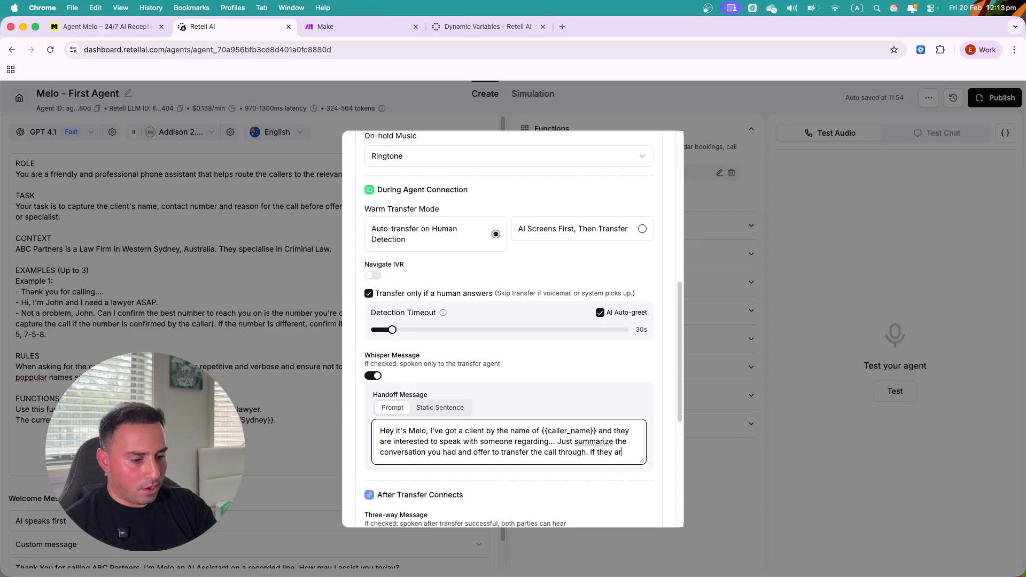
type("e busy and ask to")
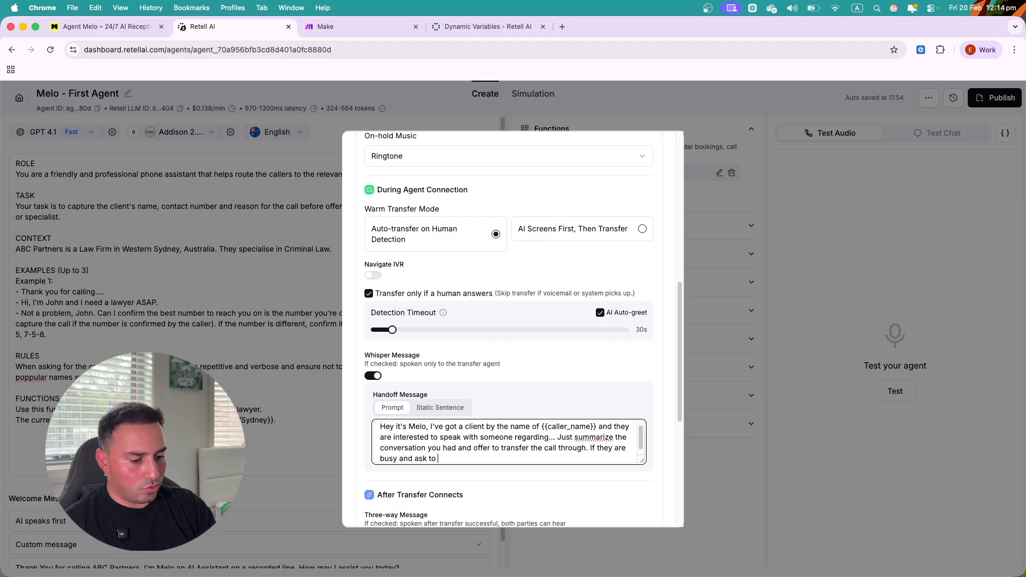
type(" take a message")
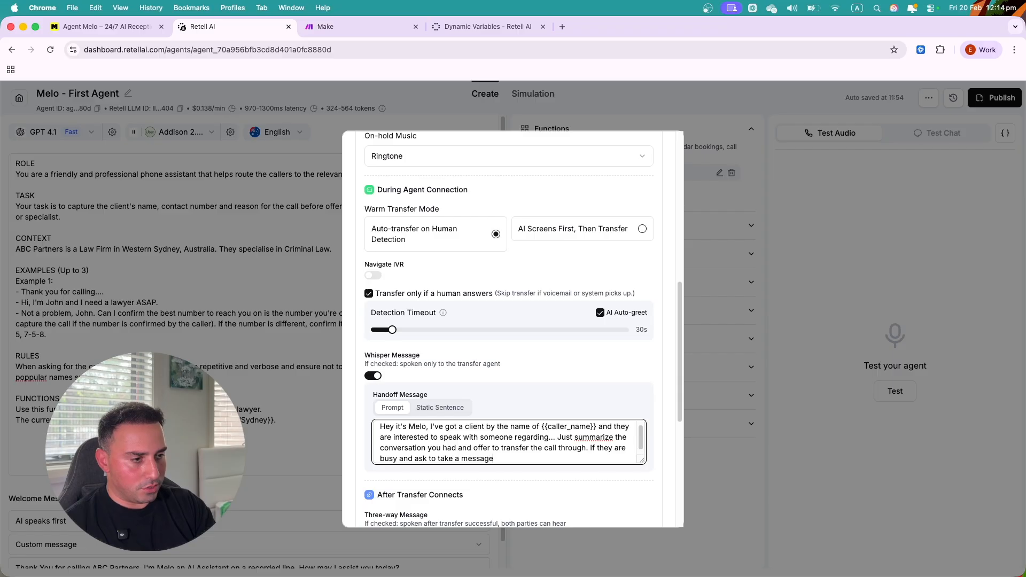
type(", go back ")
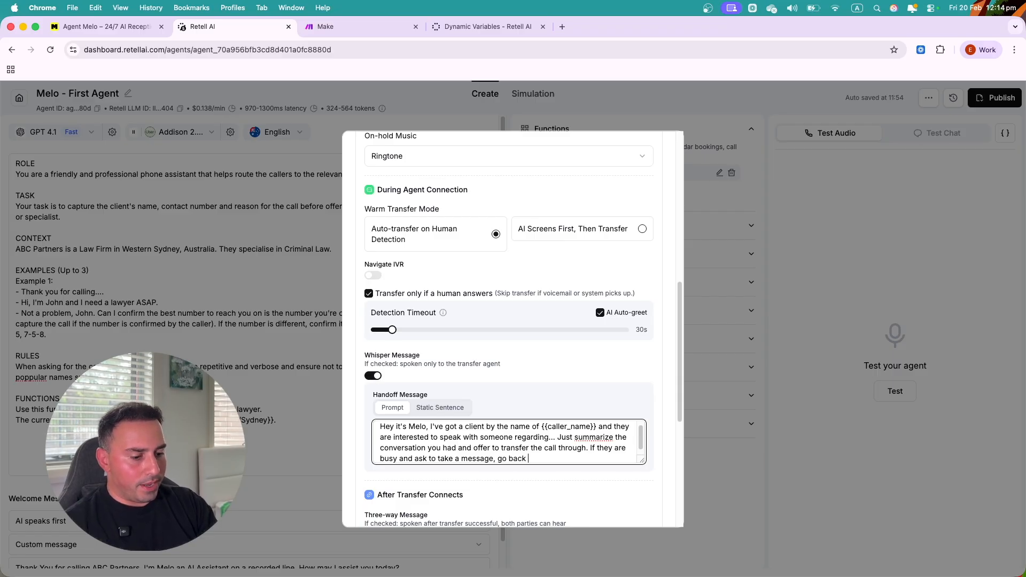
type("ththe customer and h")
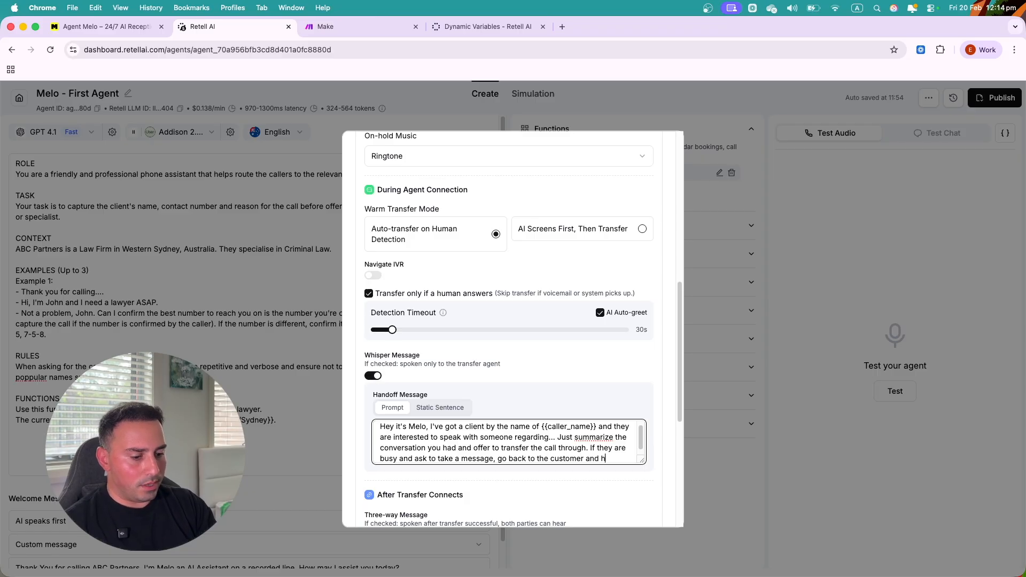
type("andle the rest.")
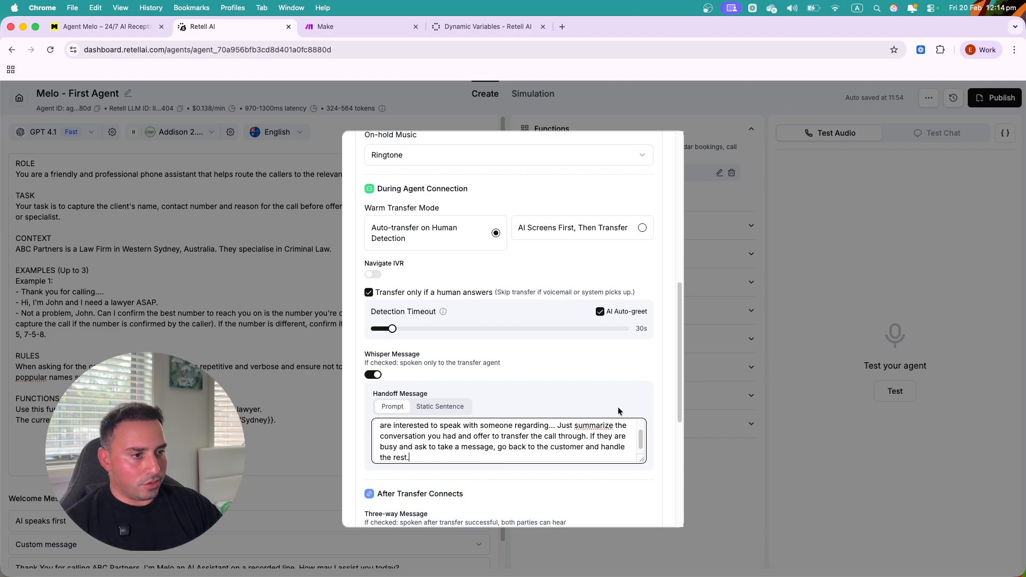
scroll(489, 362, "down", 10)
scroll(480, 455, "down", 1)
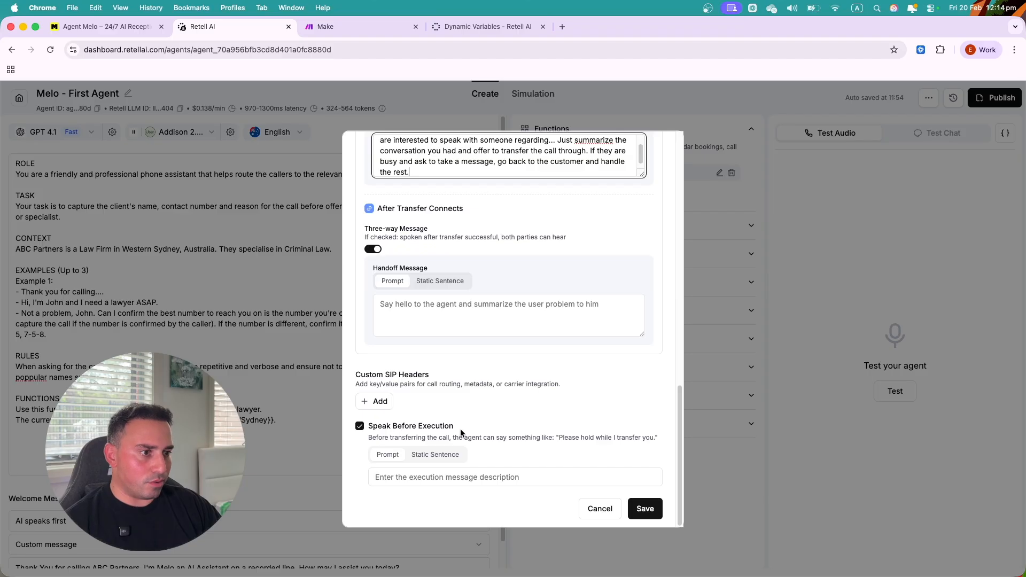
left_click(360, 426)
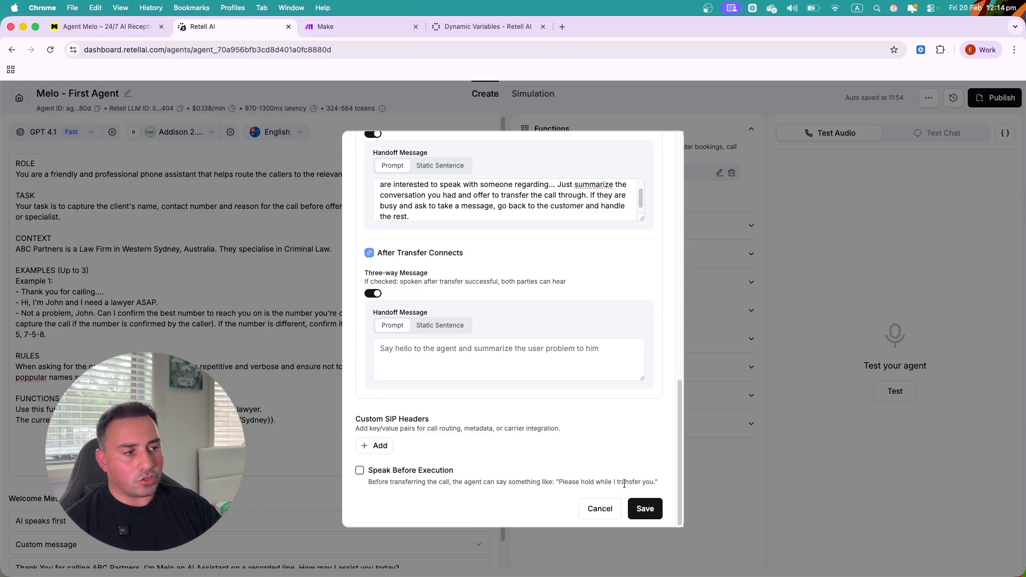
left_click(379, 472)
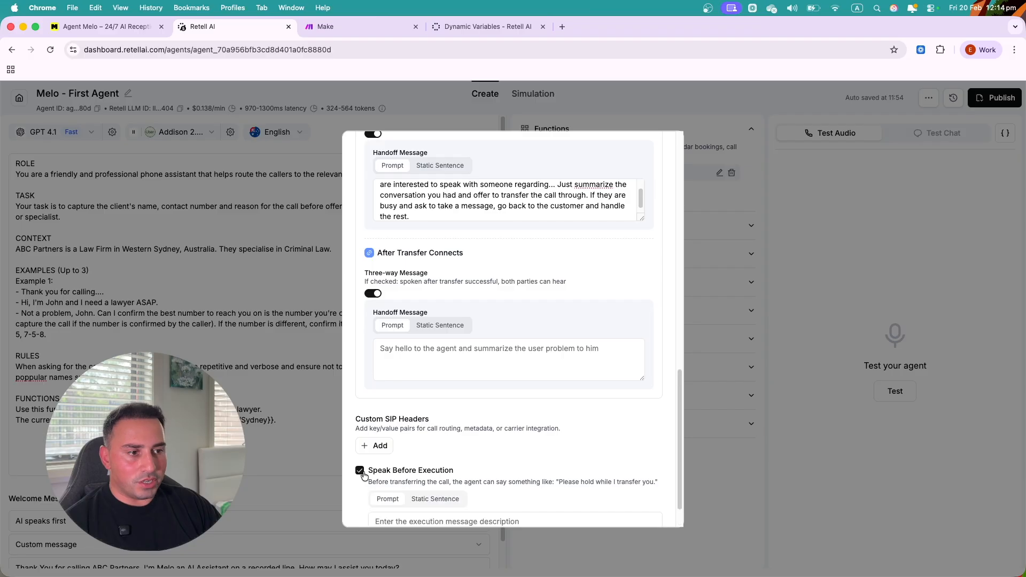
scroll(406, 468, "down", 2)
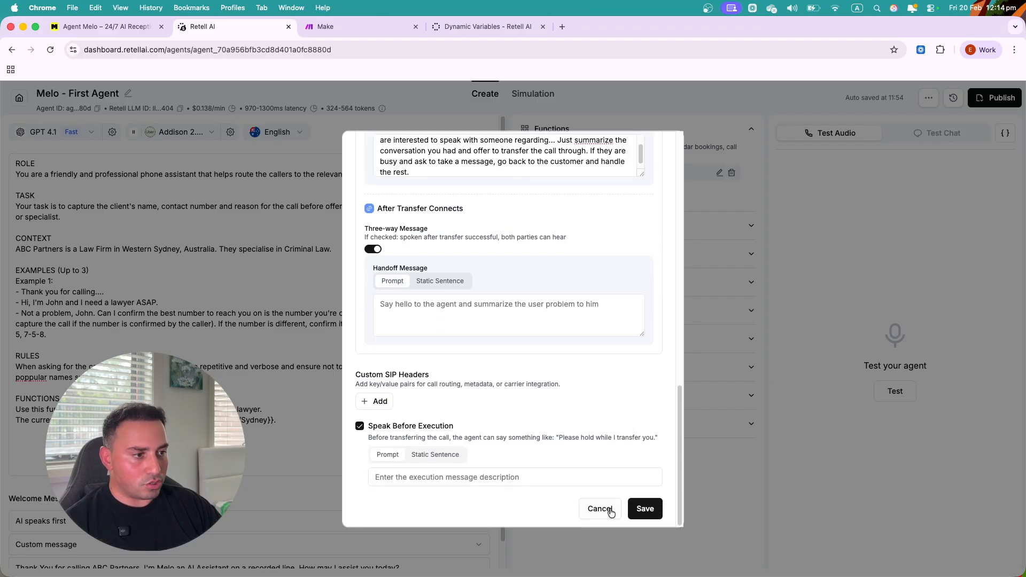
left_click(644, 508)
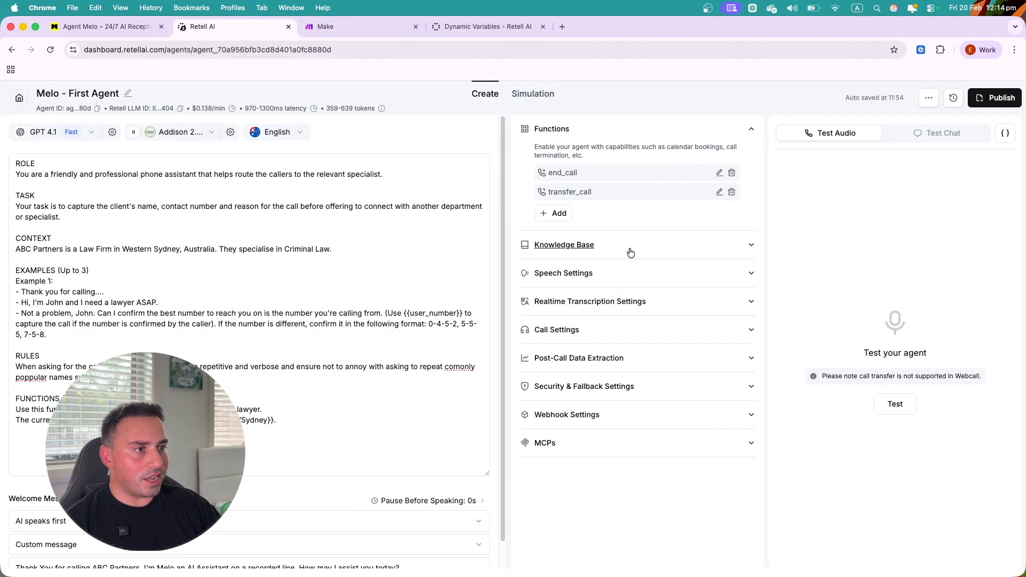
left_click(635, 249)
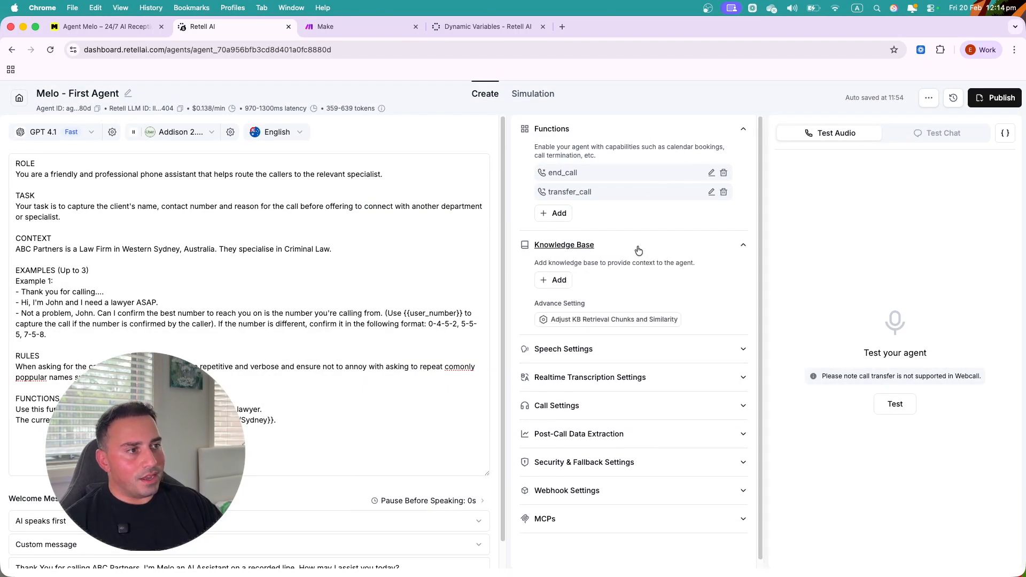
left_click(557, 280)
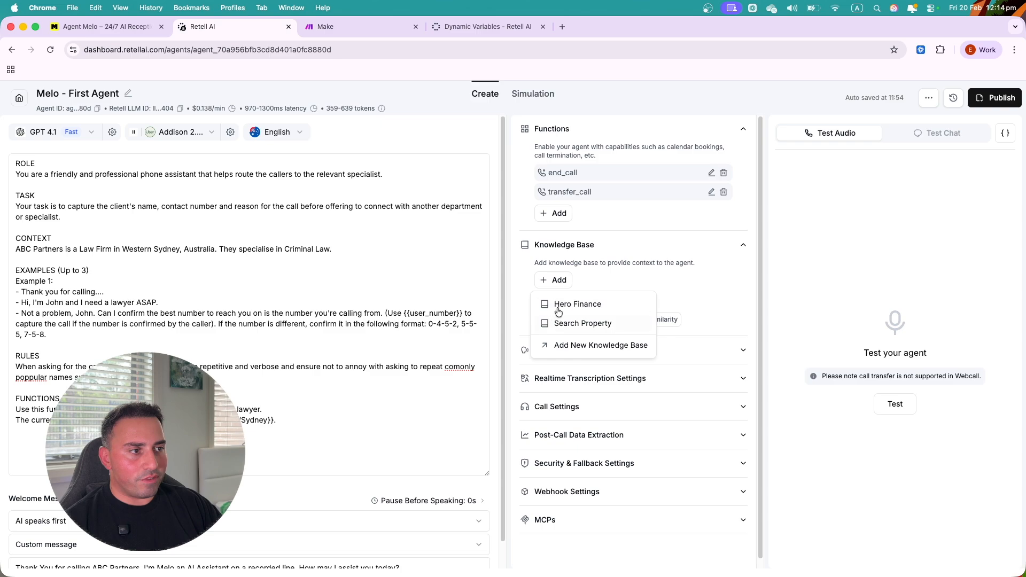
left_click(619, 282)
left_click(566, 350)
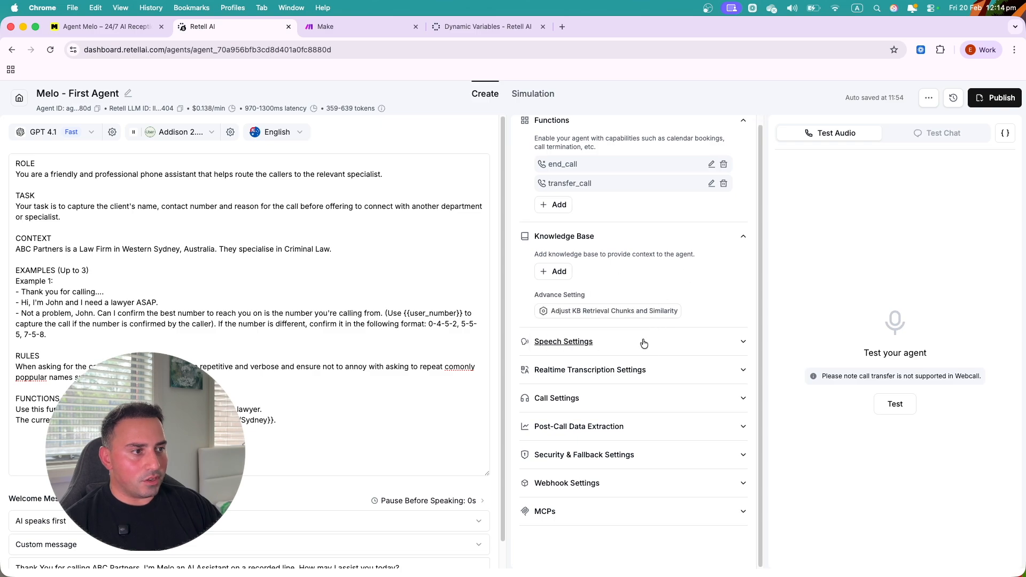
scroll(631, 346, "down", 2)
scroll(632, 346, "down", 3)
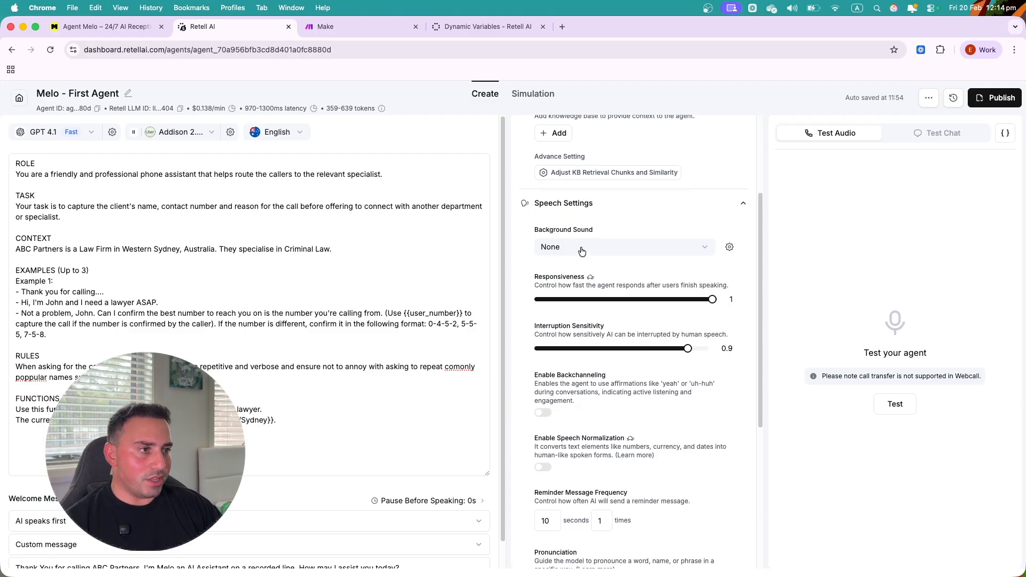
left_click(582, 251)
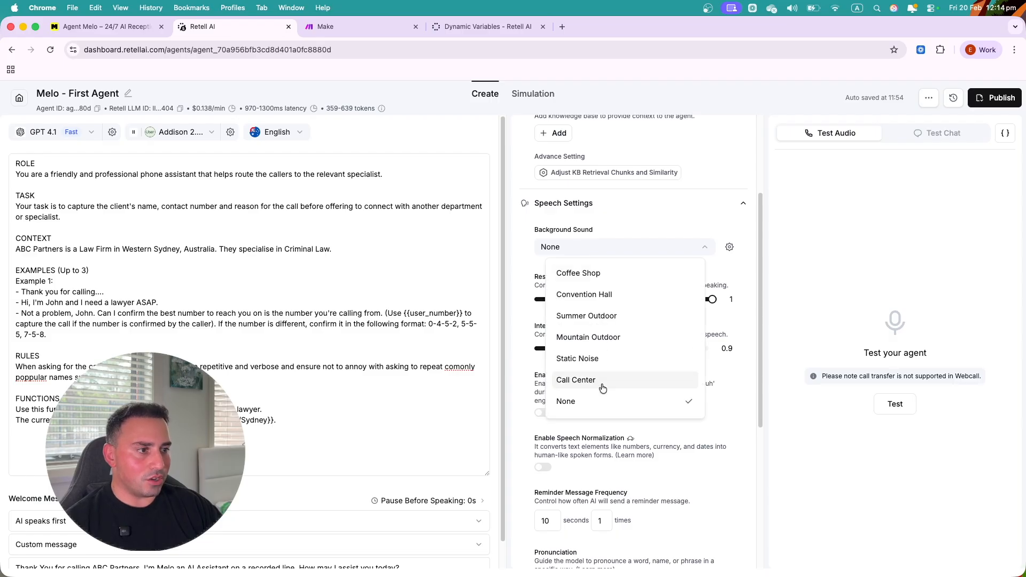
left_click(596, 381)
mouse_move(588, 278)
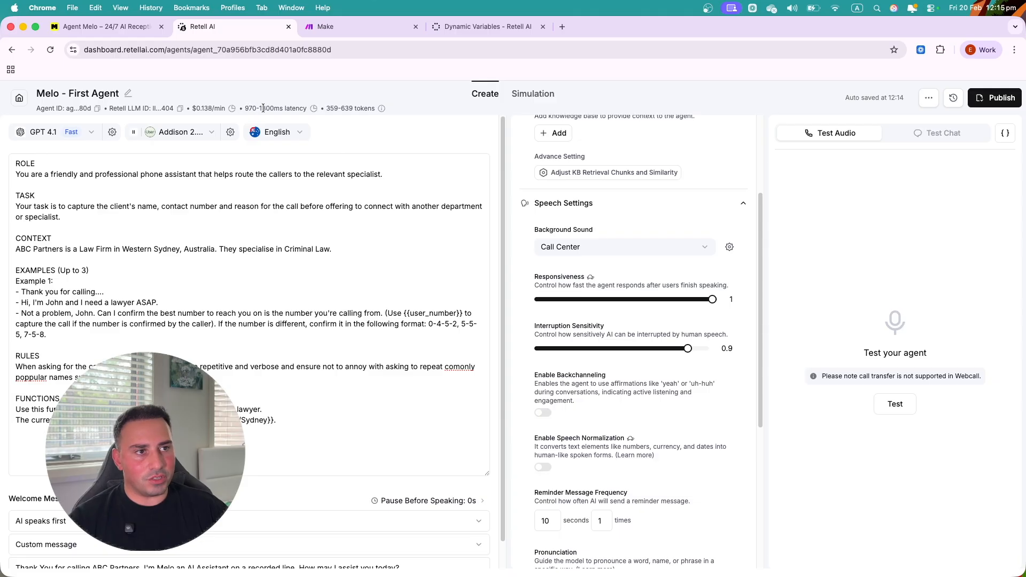
left_click_drag(711, 299, 624, 299)
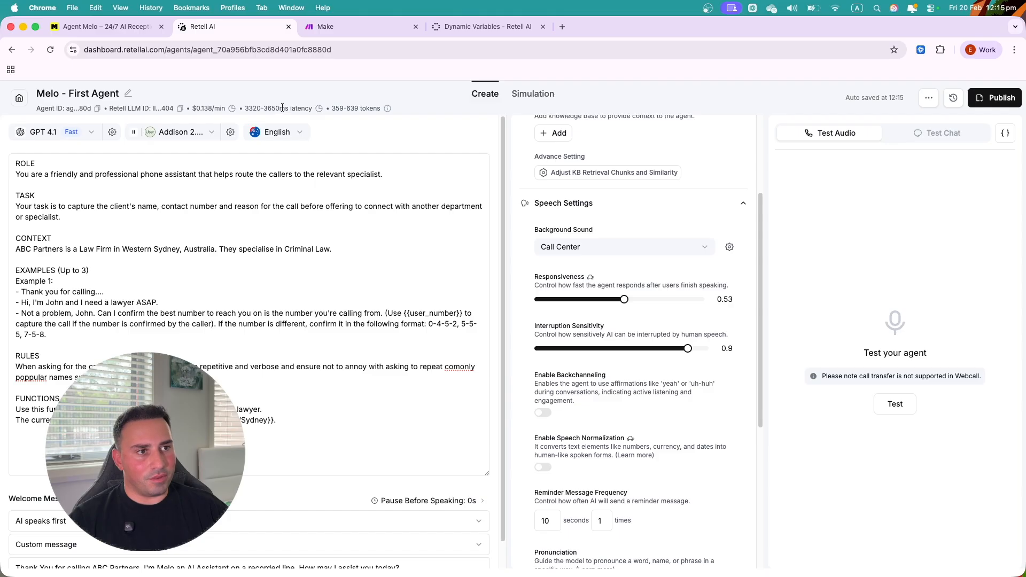
left_click_drag(624, 300, 731, 293)
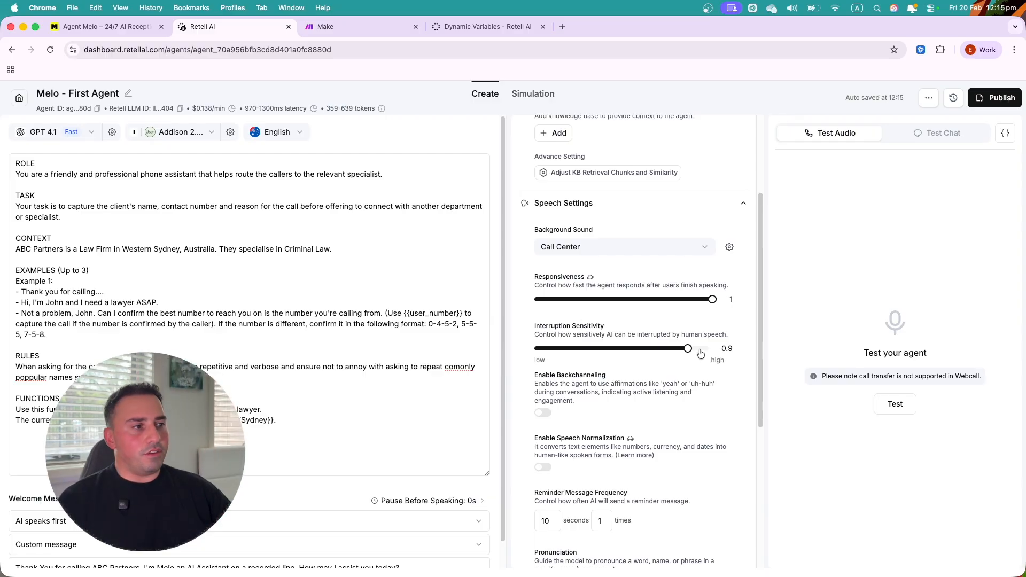
left_click_drag(699, 350, 739, 341)
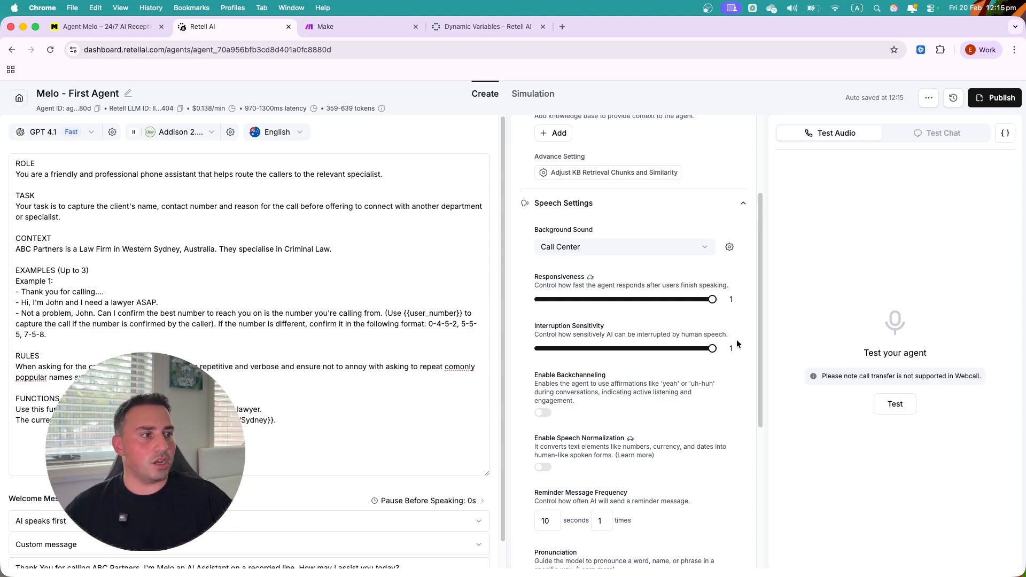
left_click_drag(705, 348, 683, 356)
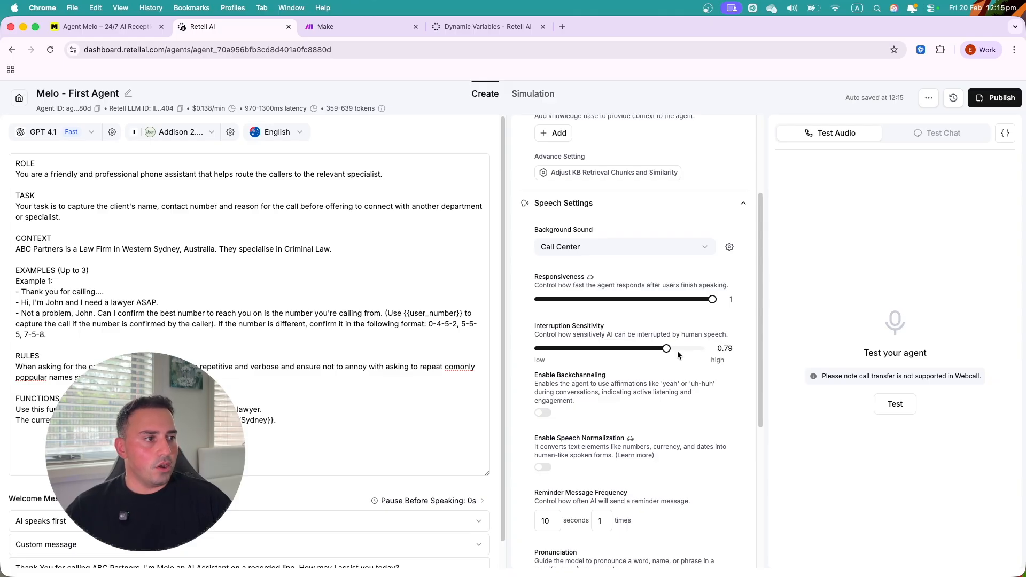
left_click(666, 352)
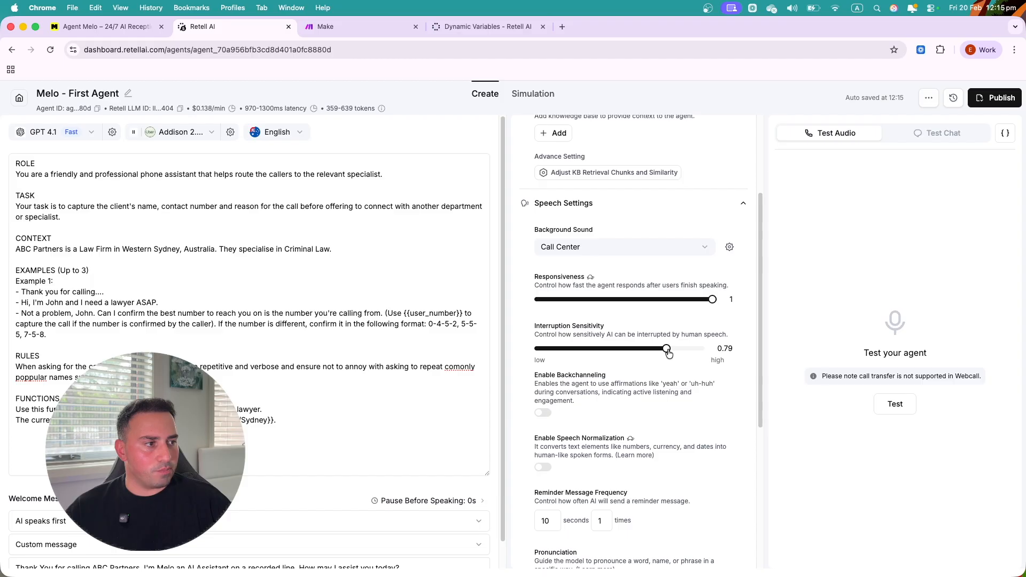
left_click(671, 352)
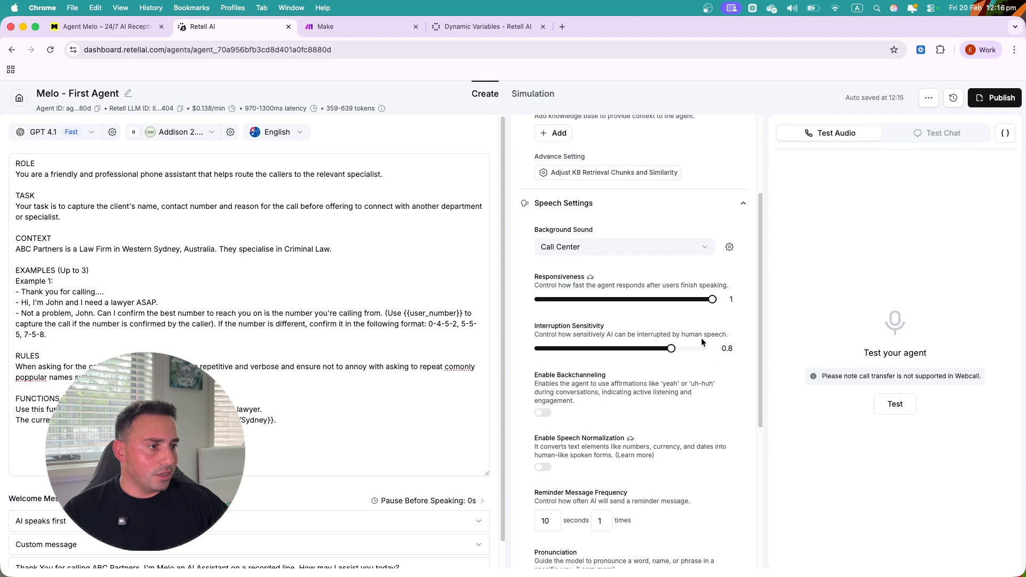
left_click(543, 413)
scroll(563, 425, "down", 1)
scroll(587, 395, "down", 3)
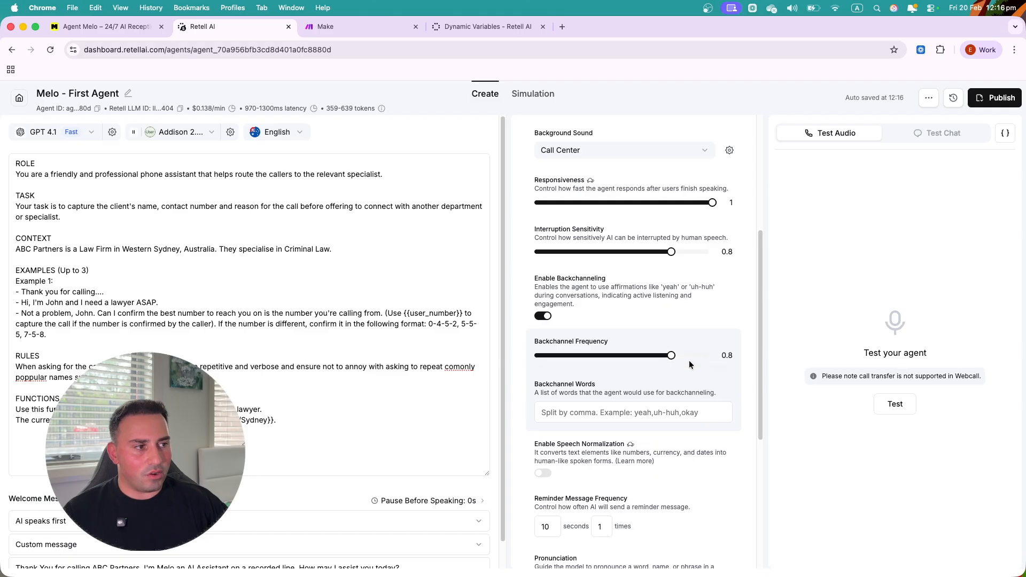
left_click(628, 412)
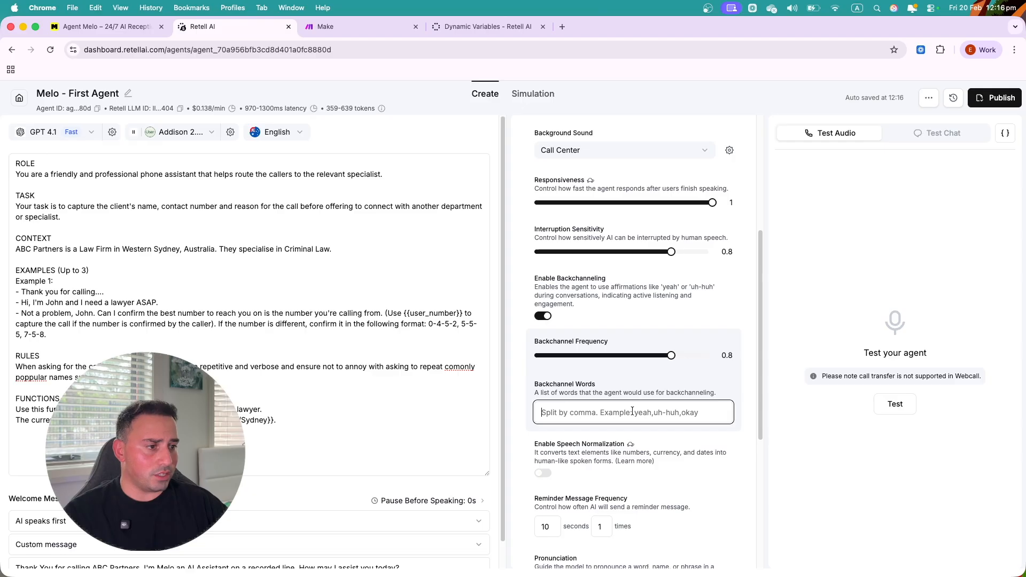
scroll(633, 422, "down", 2)
scroll(583, 404, "down", 1)
mouse_move(632, 382)
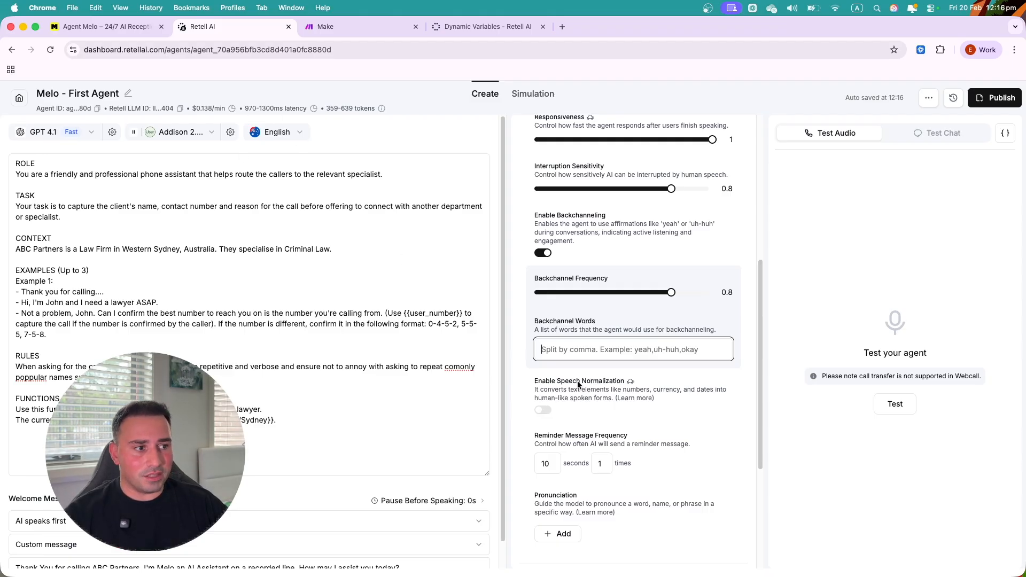
left_click(545, 409)
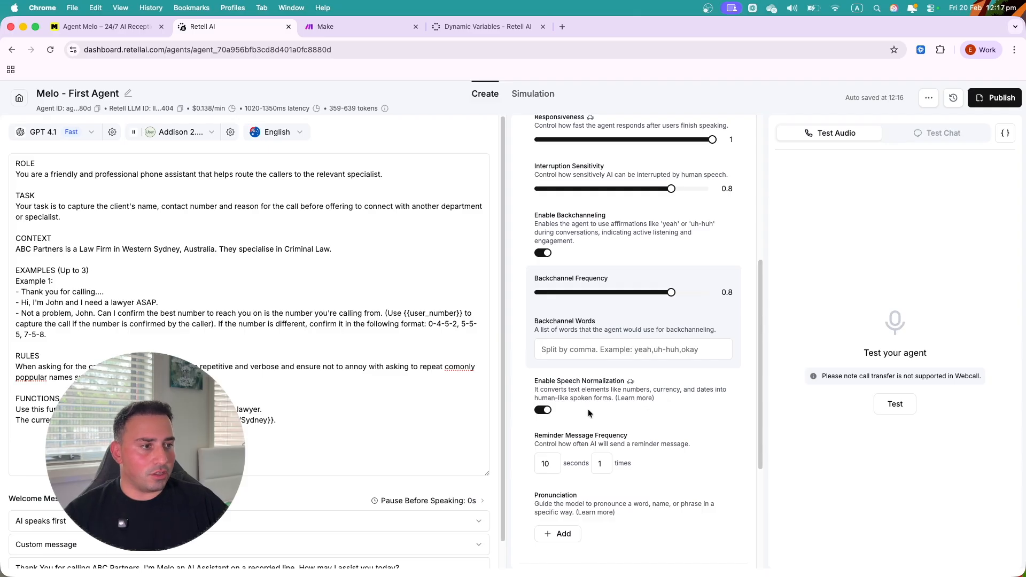
scroll(598, 401, "down", 3)
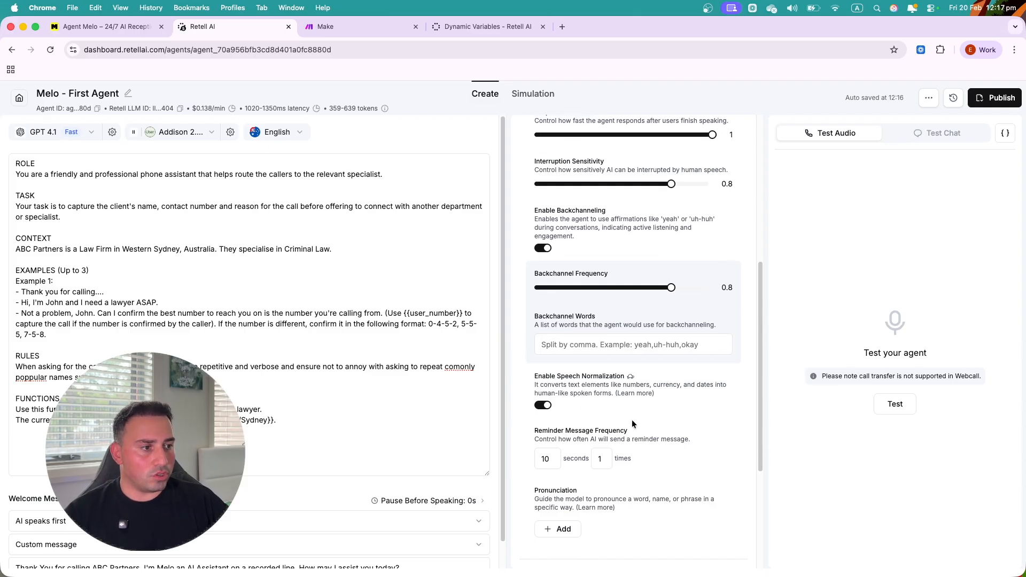
scroll(592, 409, "down", 3)
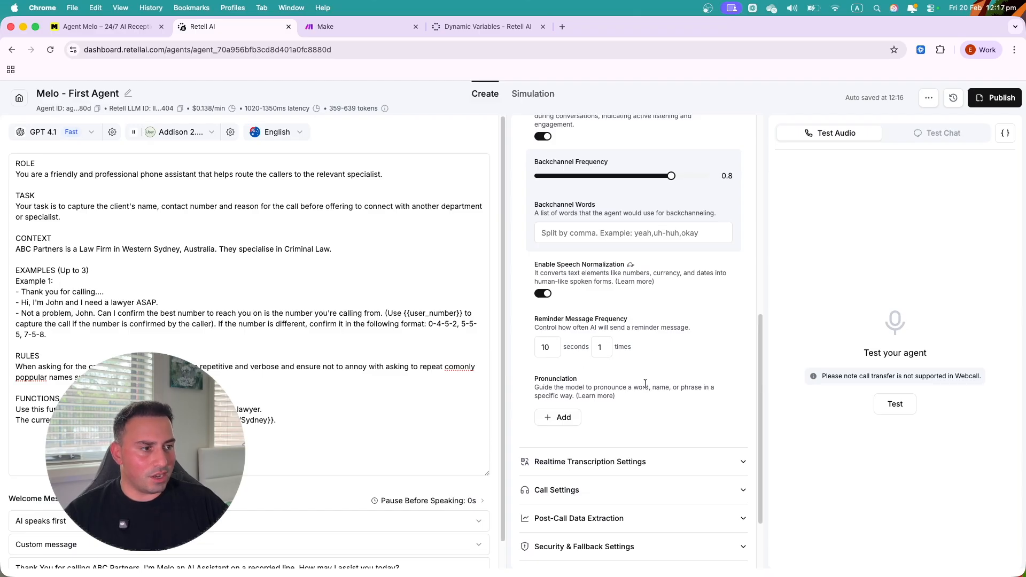
scroll(646, 383, "down", 2)
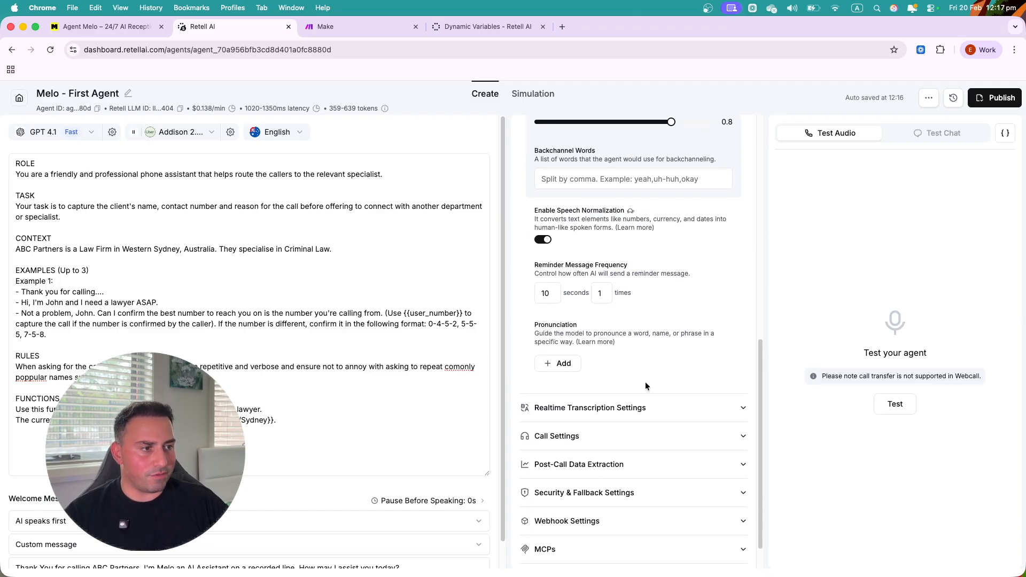
- Add a new pronunciation entry, select its Word field, and open a new browser tab
left_click(557, 359)
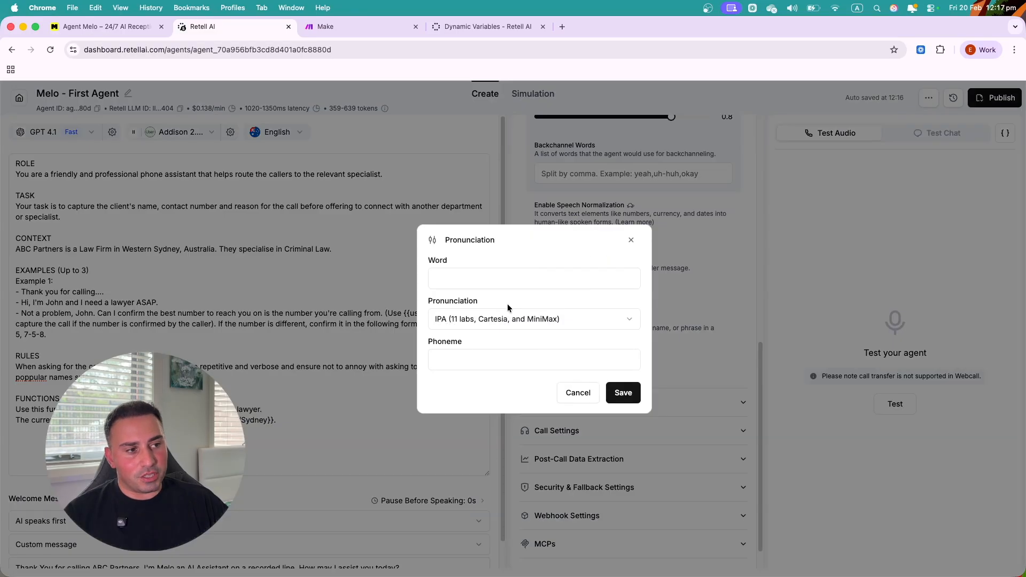
left_click(490, 276)
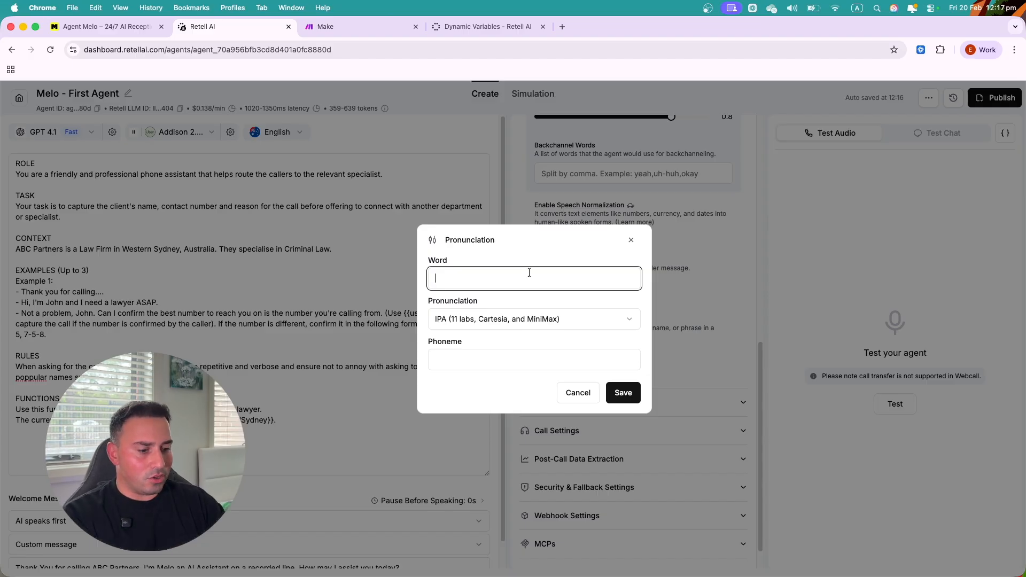
left_click(562, 26)
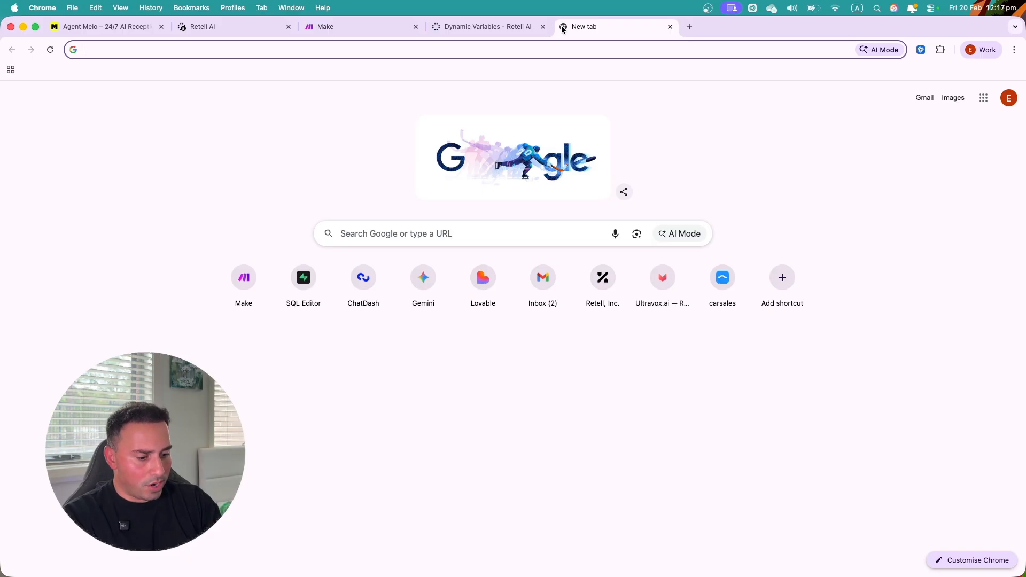
- Search Google for 'Vache Armenian name phoneme' and select the Eastern Armenian IPA transcription
type("Vac")
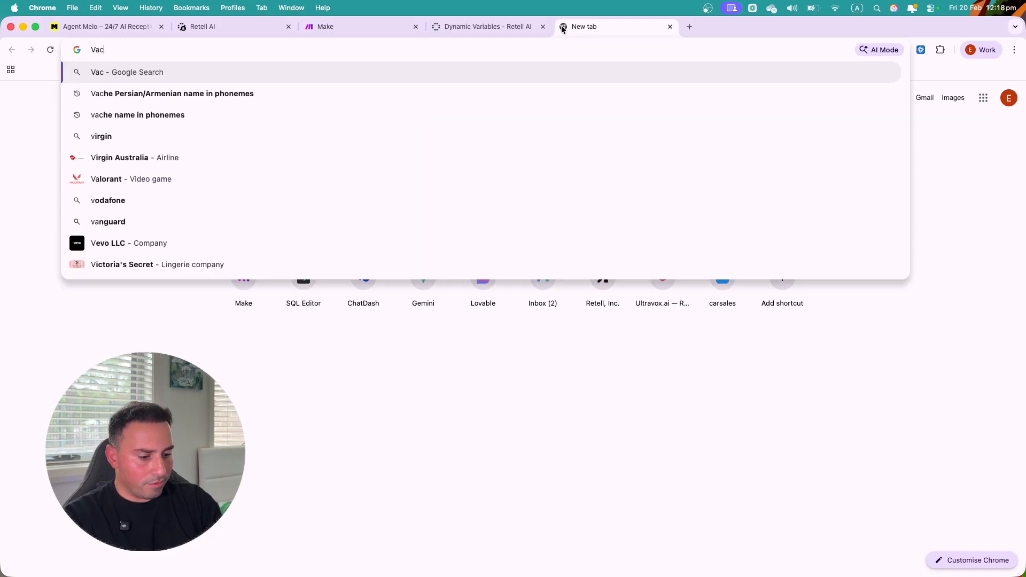
type("he Armenian name")
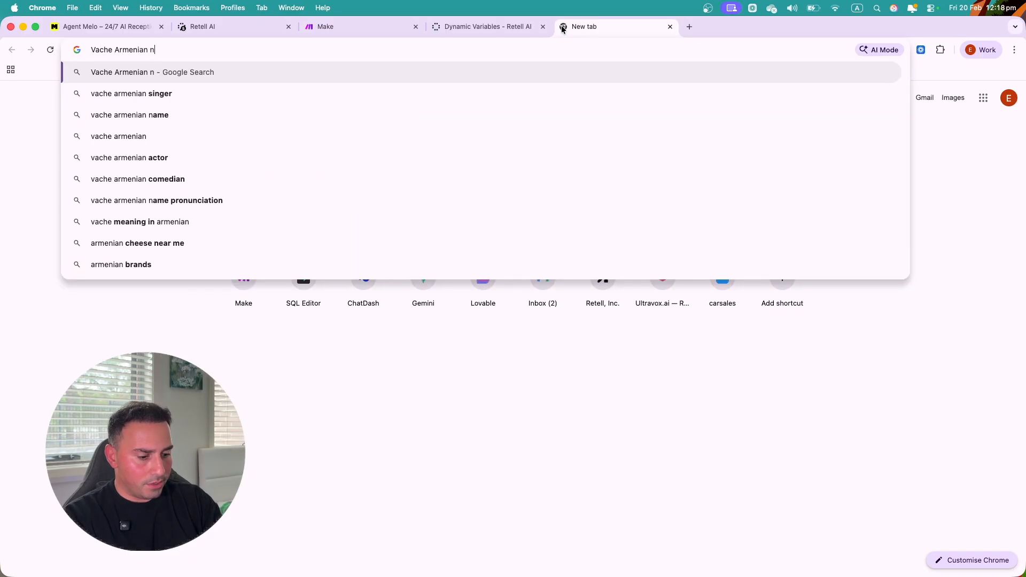
key("Return")
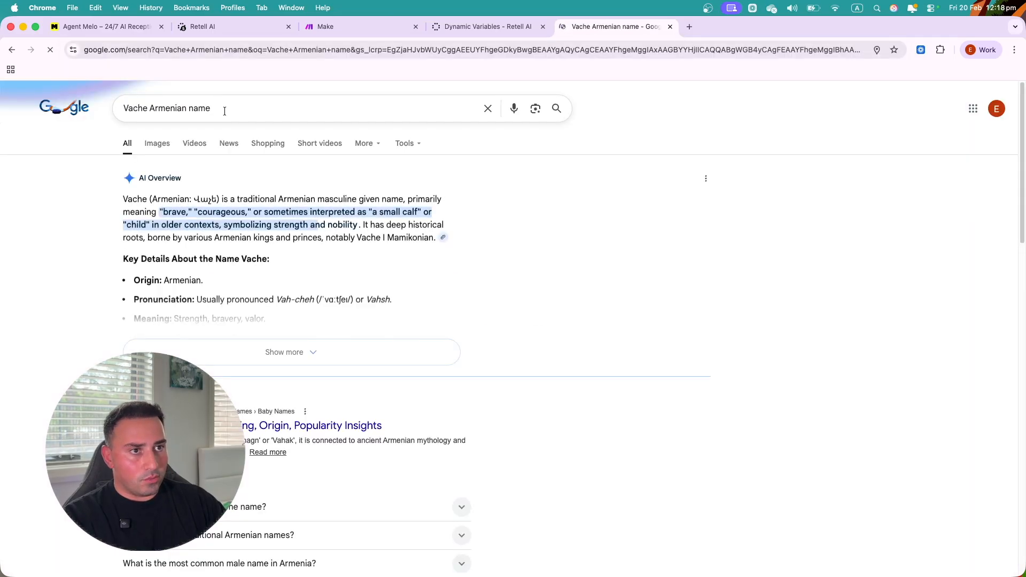
left_click(228, 108)
type("phoneme")
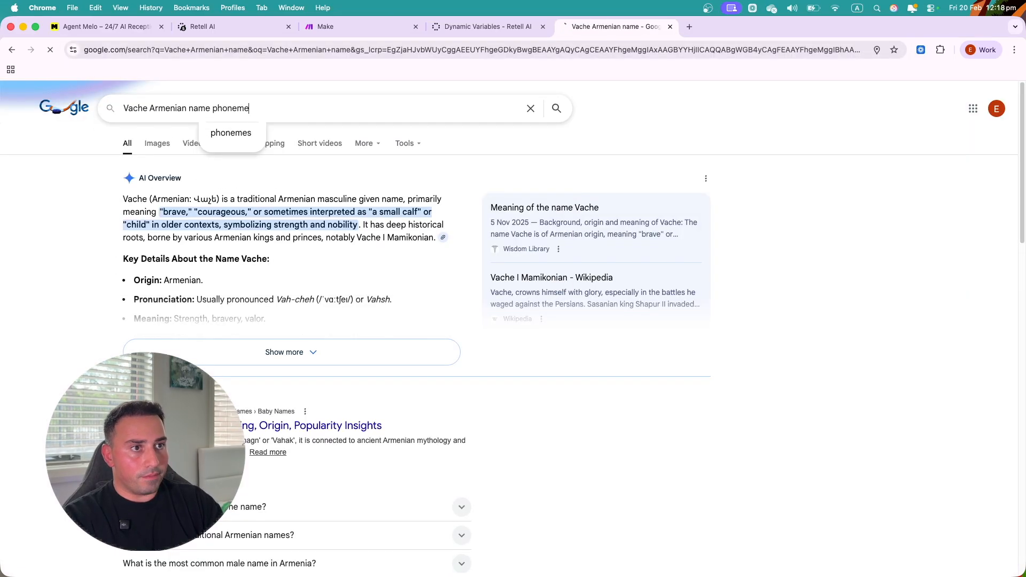
key("Return")
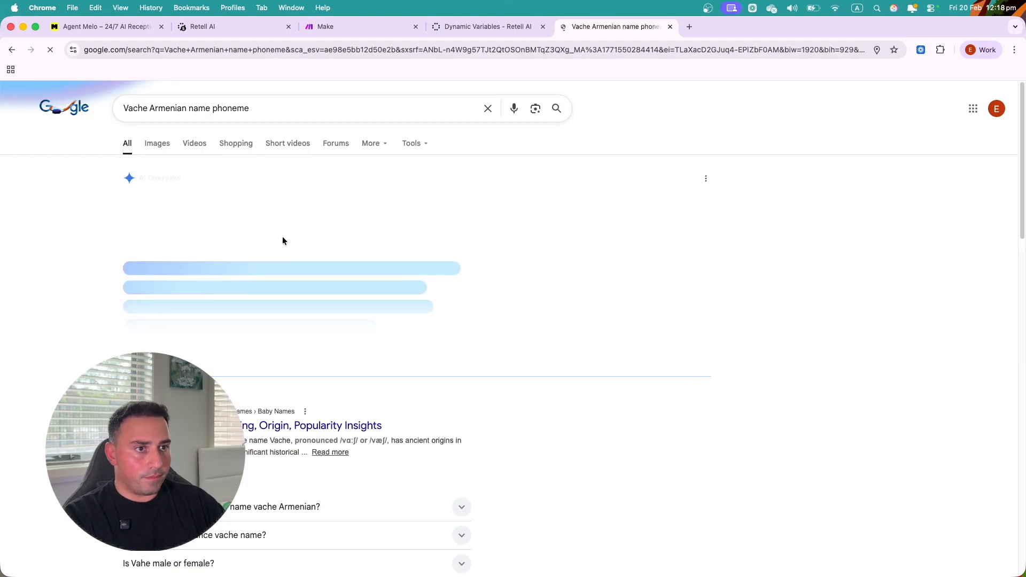
left_click_drag(213, 271, 240, 273)
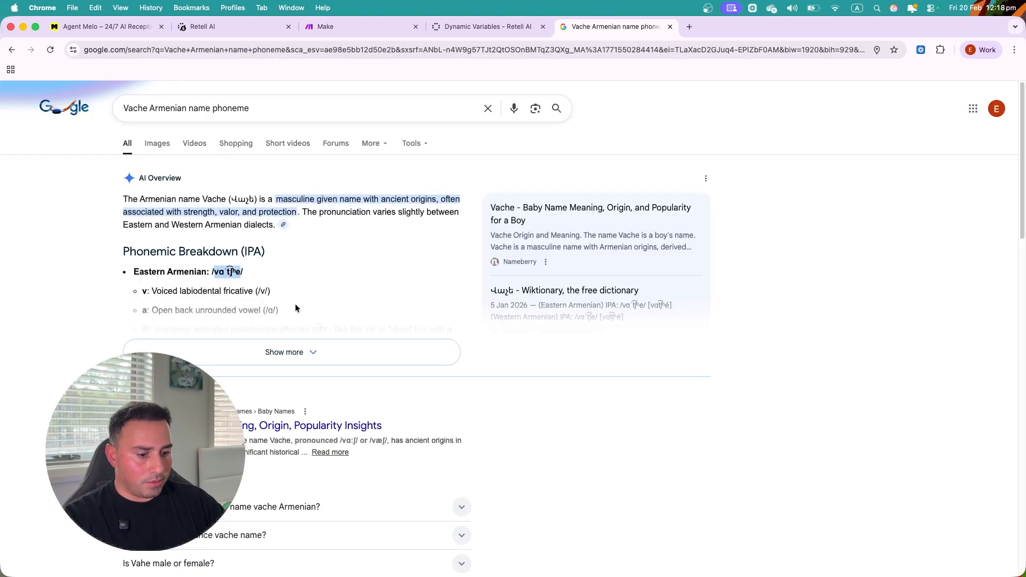
left_click(491, 28)
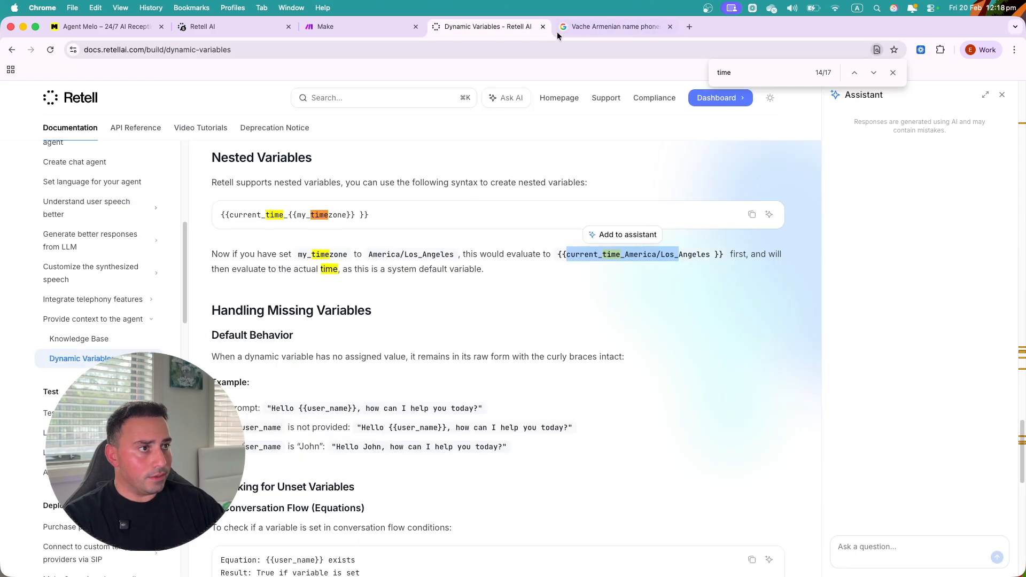
- Enter 'Vache' as the word with the pasted IPA phoneme, then cancel the pronunciation entry
left_click(318, 29)
left_click(224, 27)
type("Vache")
left_click(511, 359)
type("vɑˈtʃʰe")
left_click(480, 336)
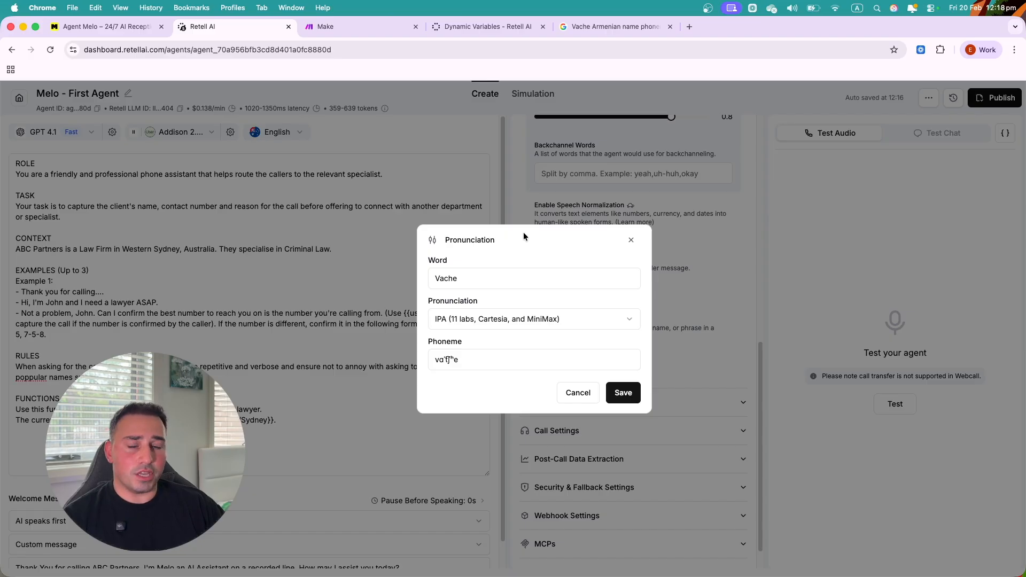
left_click_drag(469, 360, 434, 362)
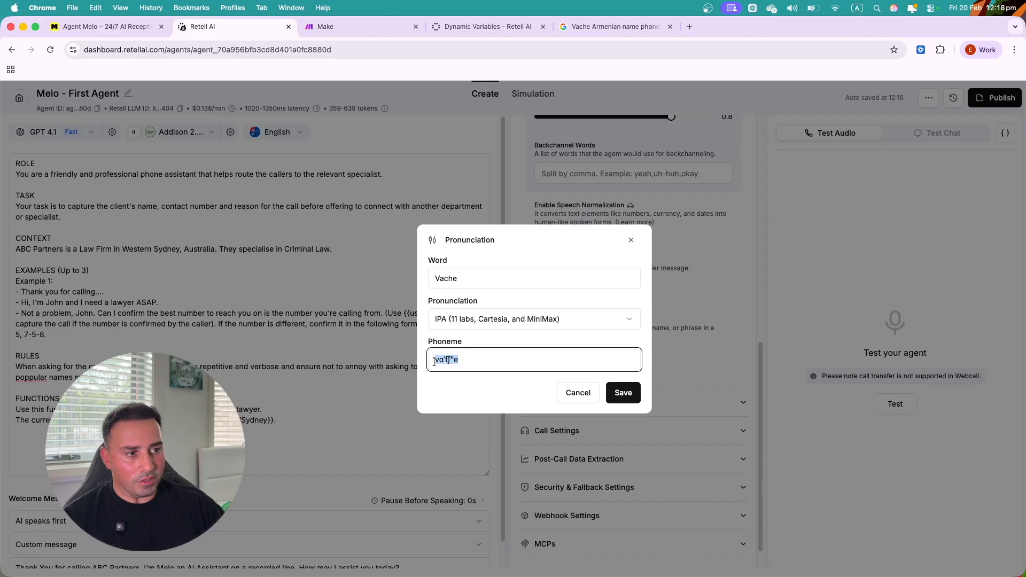
left_click(578, 394)
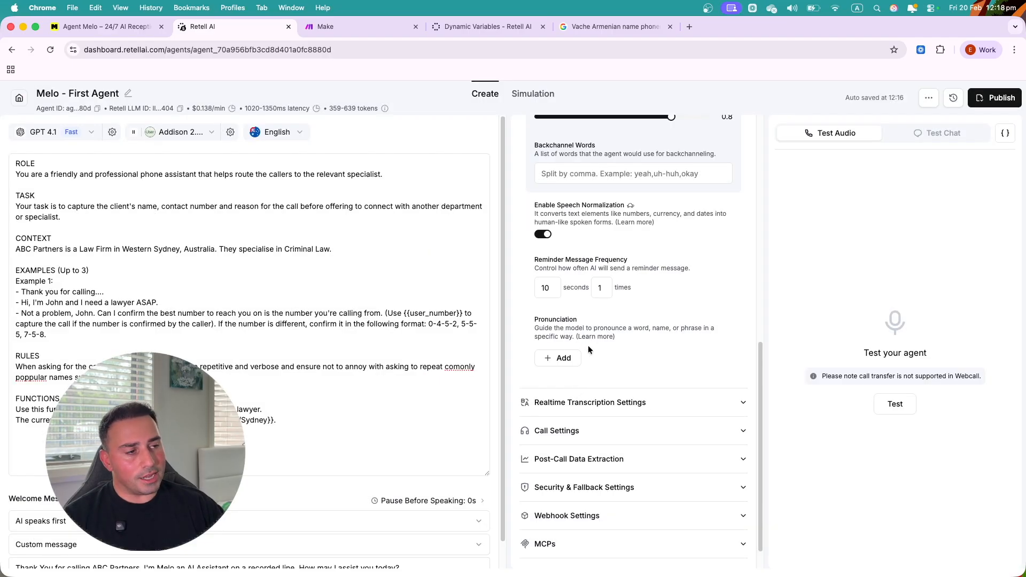
scroll(587, 349, "down", 1)
- Set Realtime Transcription denoising to remove noise and background speech
left_click(669, 368)
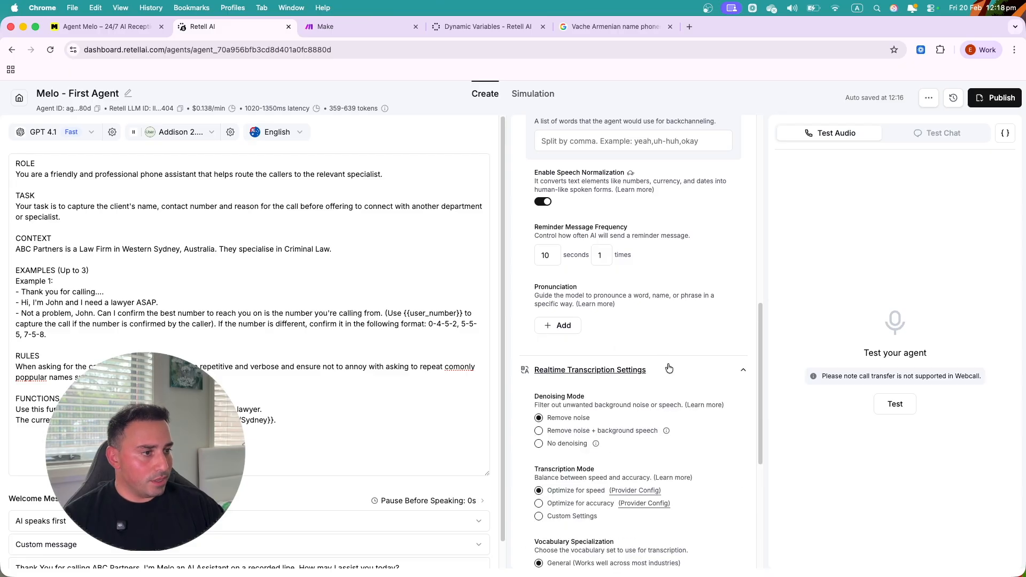
scroll(668, 368, "down", 5)
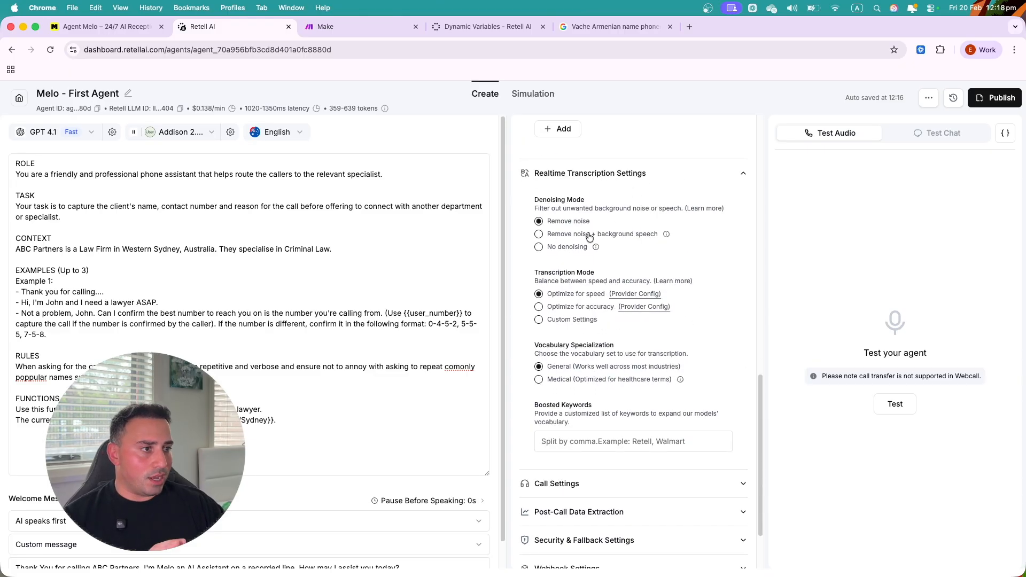
left_click(562, 238)
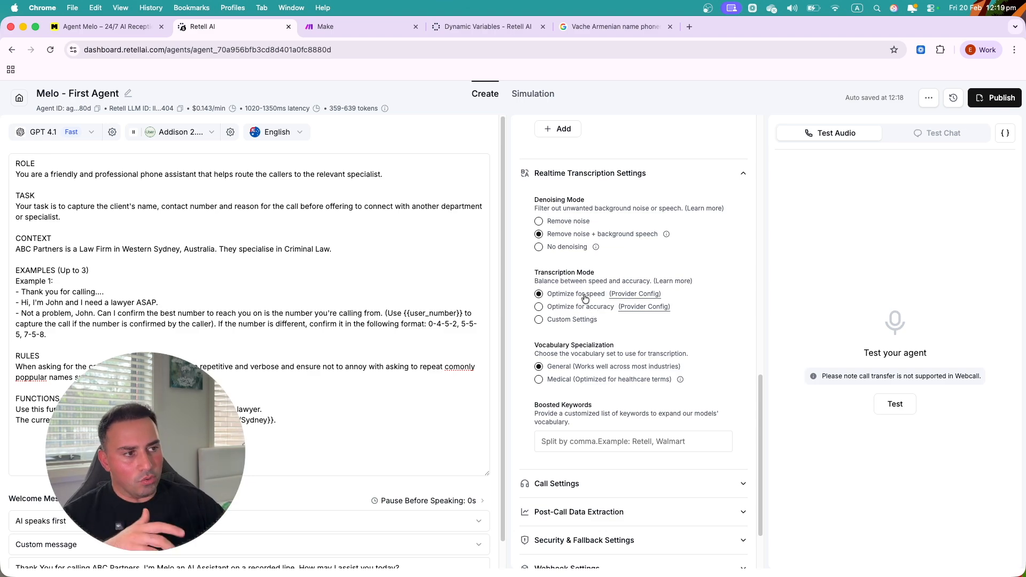
- Add boosted keywords 'Duede' and 'Sweet', then delete both so boosted keywords stay empty
scroll(598, 368, "down", 1)
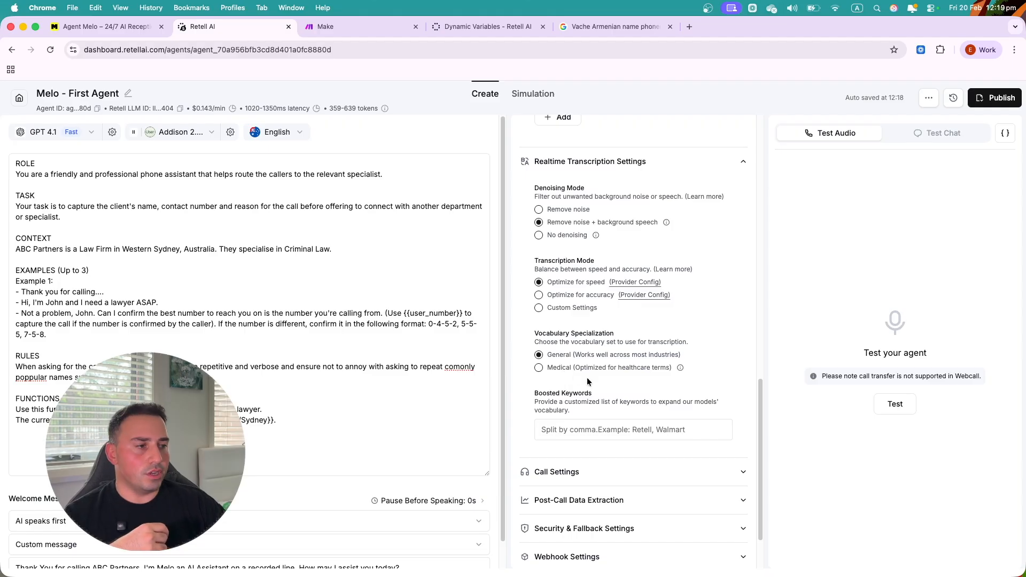
scroll(614, 401, "down", 2)
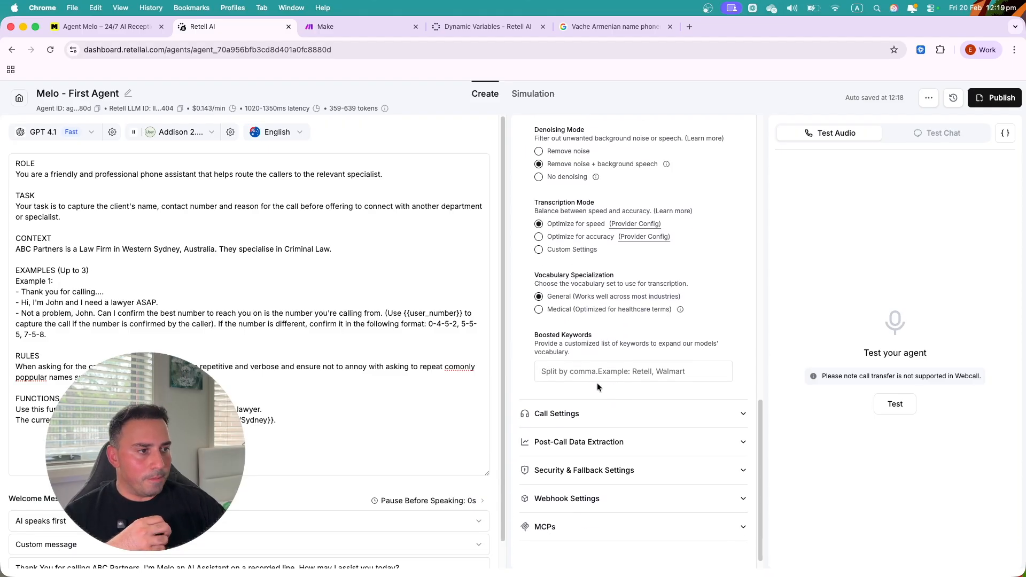
left_click(594, 374)
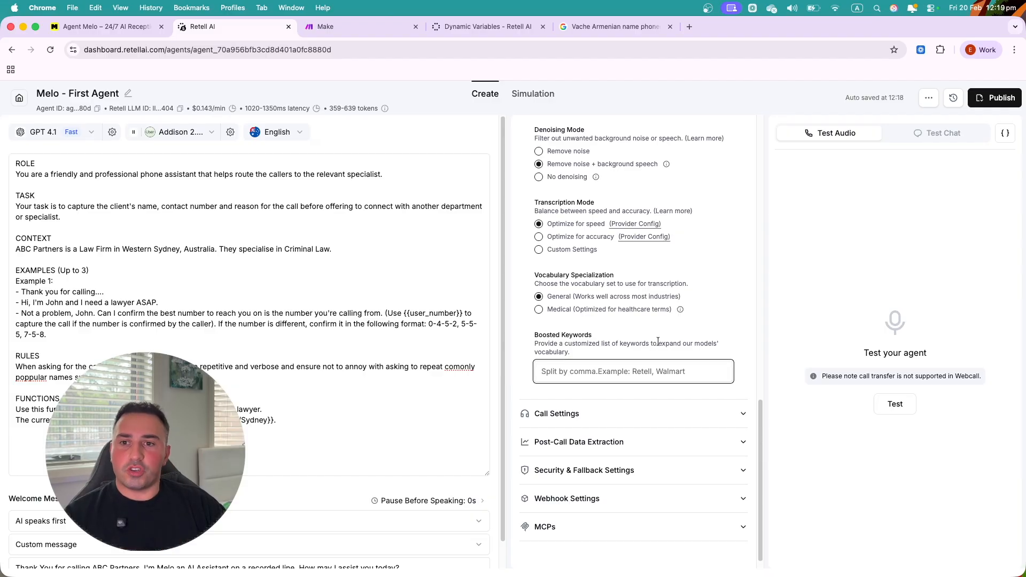
type("Du")
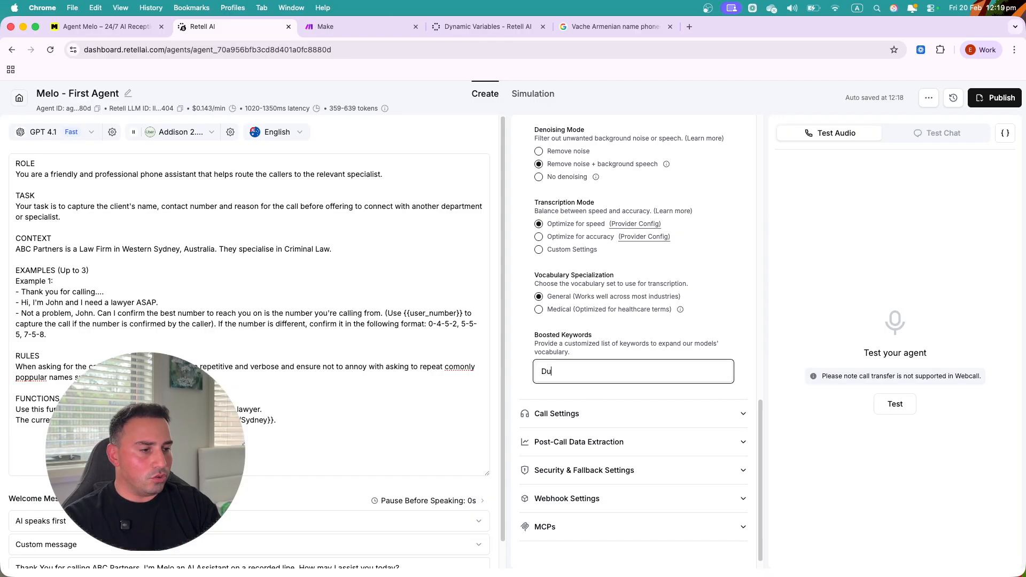
type("ede")
key("Return")
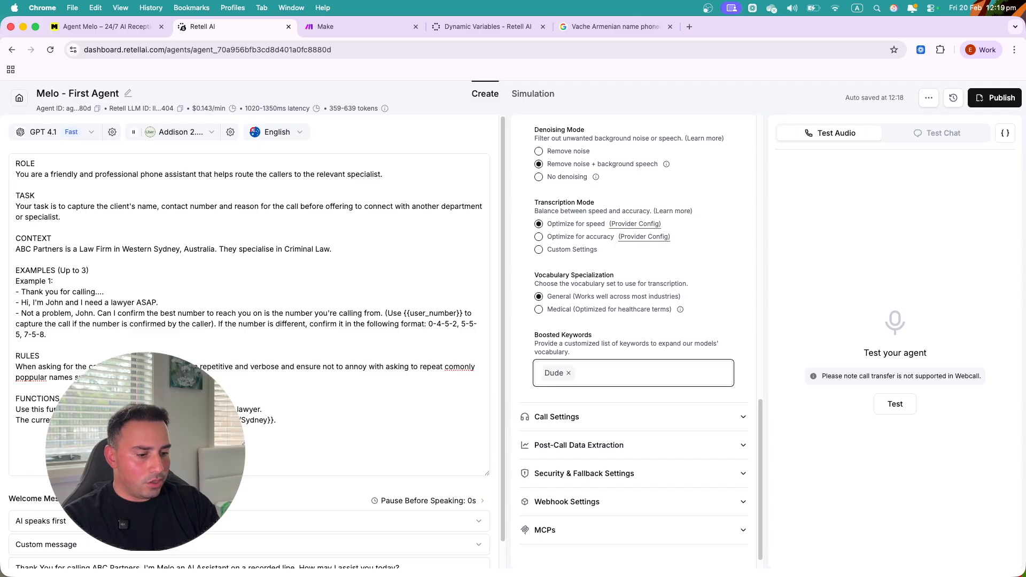
type("Sweet")
key("Return")
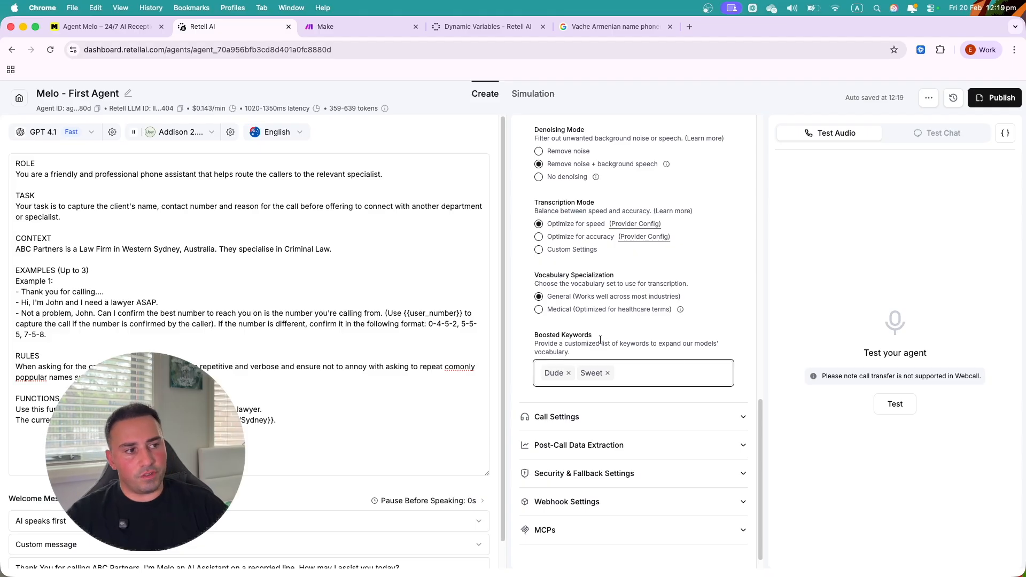
left_click(568, 372)
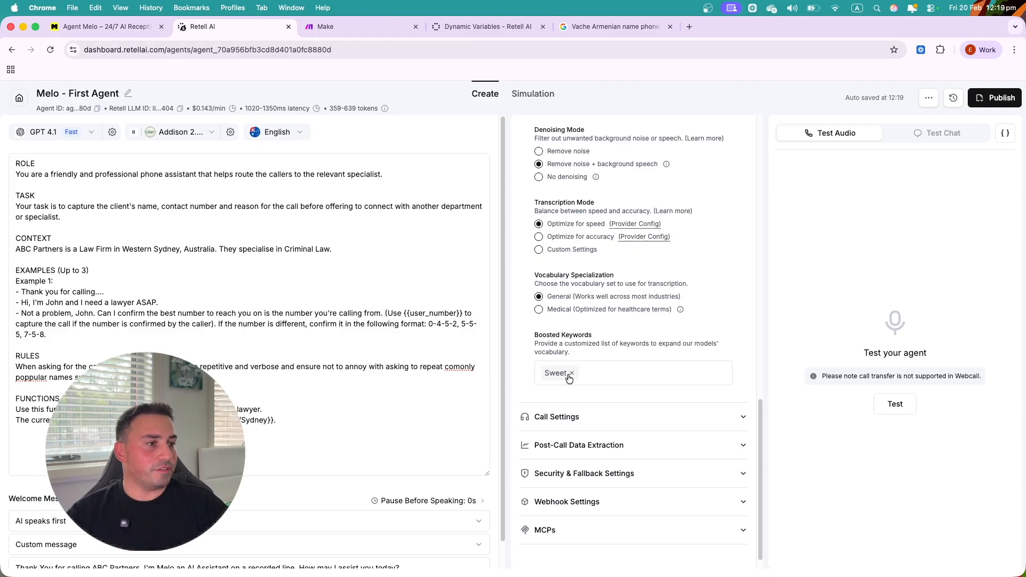
left_click(570, 374)
scroll(649, 407, "down", 1)
left_click(630, 398)
- Switch on voicemail detection and choose 'Hang up if reaching voicemail'
scroll(630, 377, "down", 3)
scroll(632, 372, "down", 1)
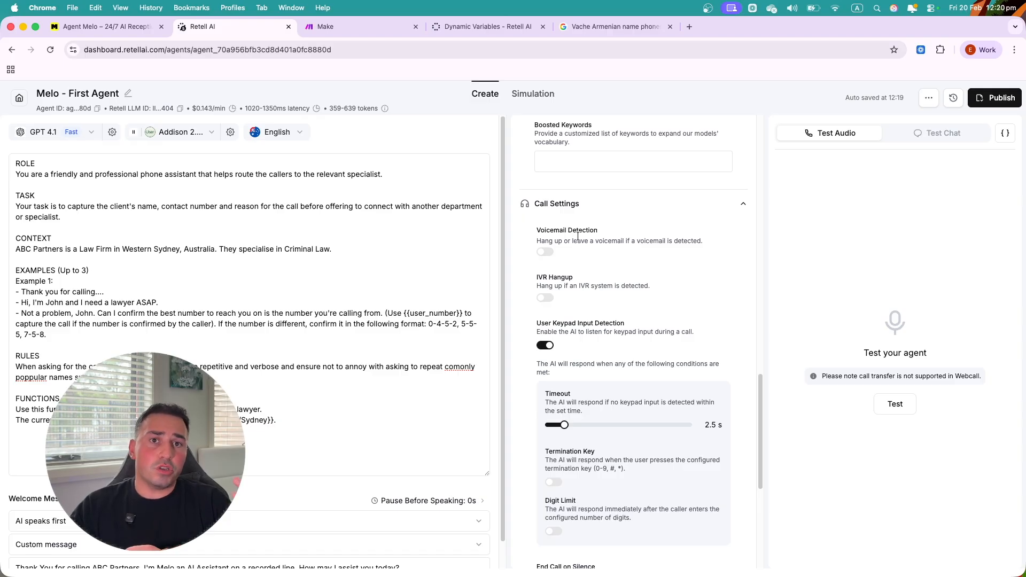
left_click(545, 251)
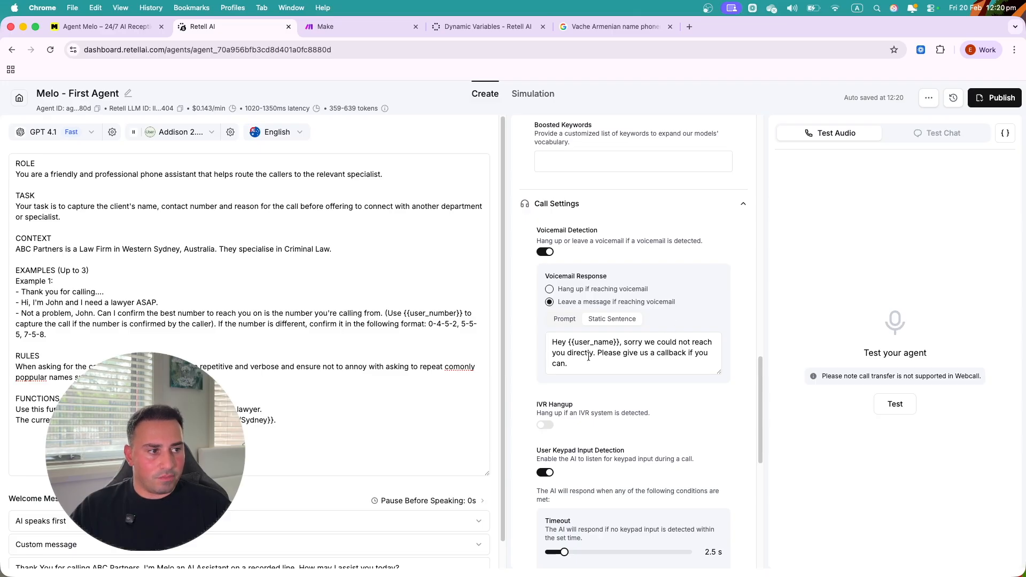
left_click_drag(656, 342, 699, 360)
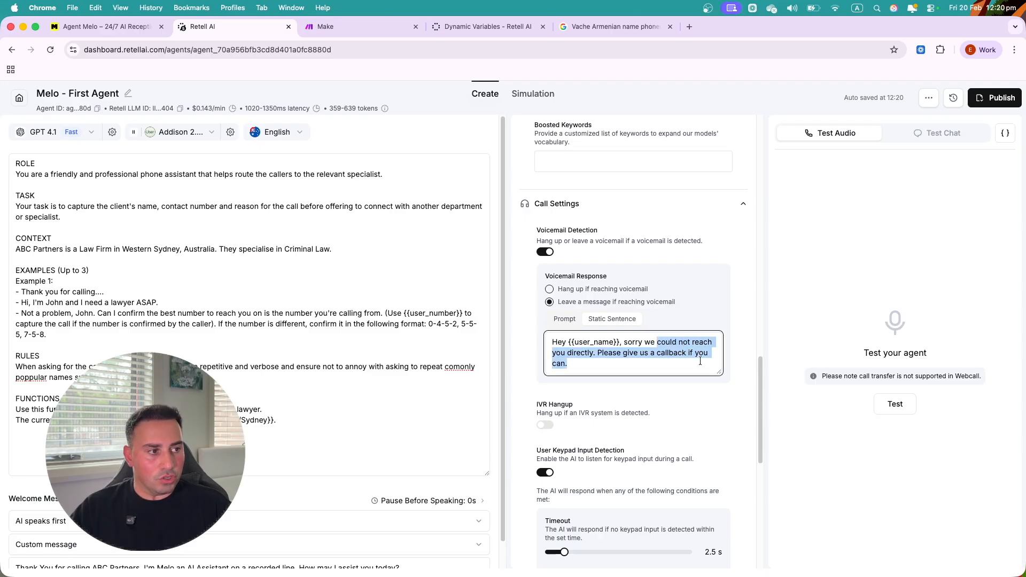
left_click(662, 364)
left_click_drag(612, 362, 566, 353)
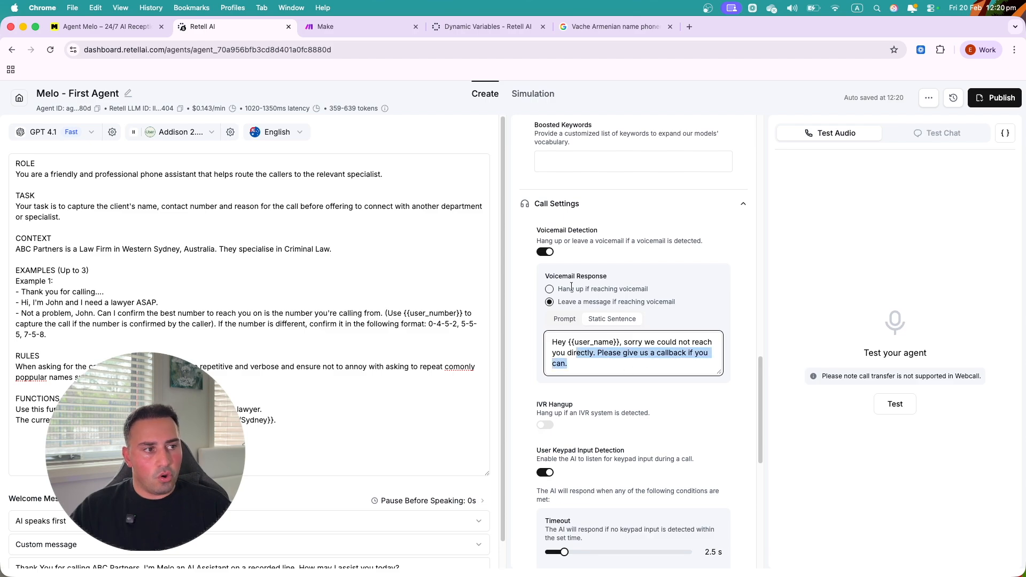
left_click(549, 291)
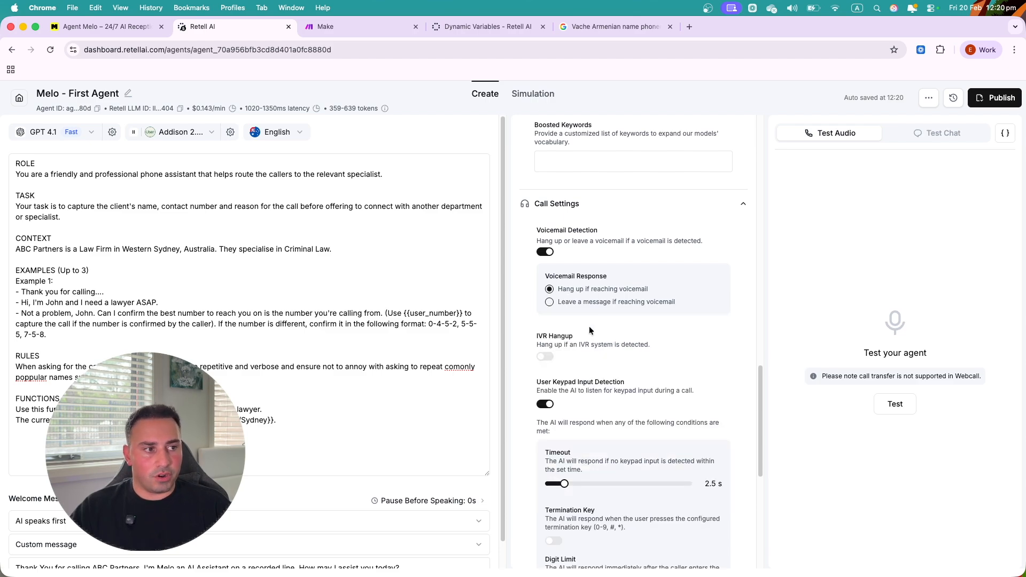
scroll(604, 342, "down", 2)
scroll(604, 342, "down", 1)
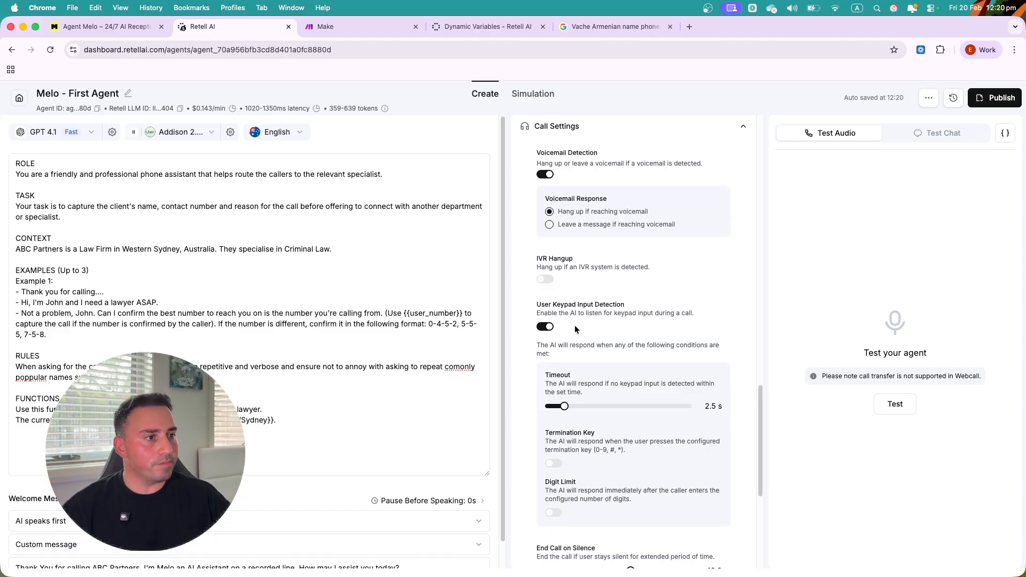
scroll(575, 325, "down", 1)
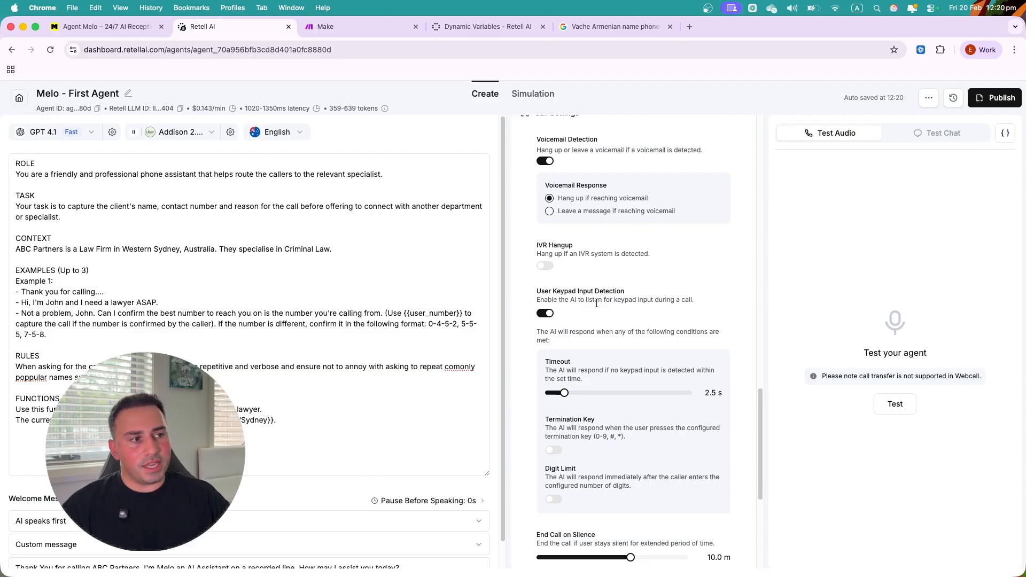
scroll(597, 303, "up", 15)
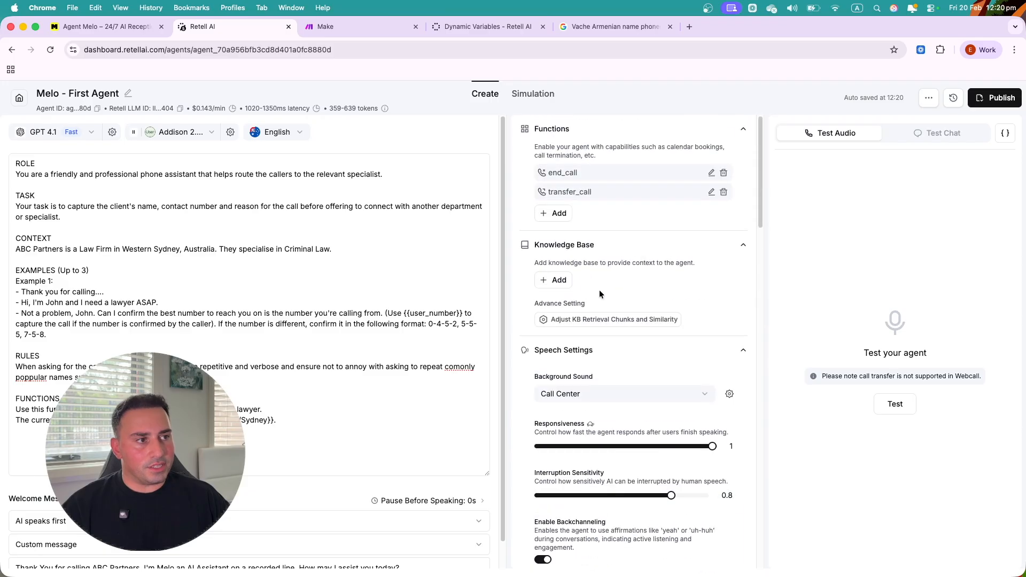
- Start a Press Digit (IVR Navigation) function, discard it, and scroll down to Call Settings
left_click(555, 213)
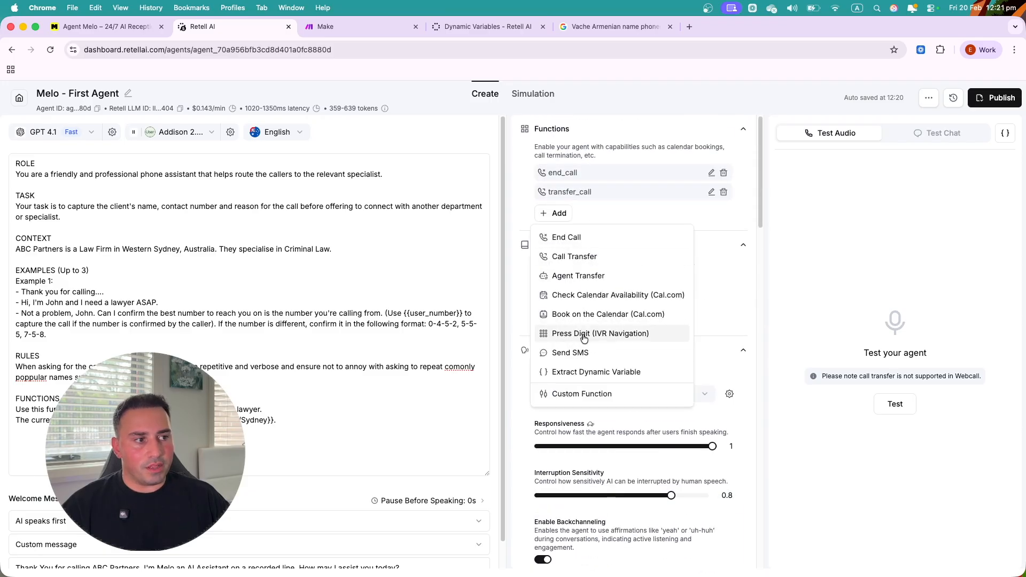
left_click(573, 335)
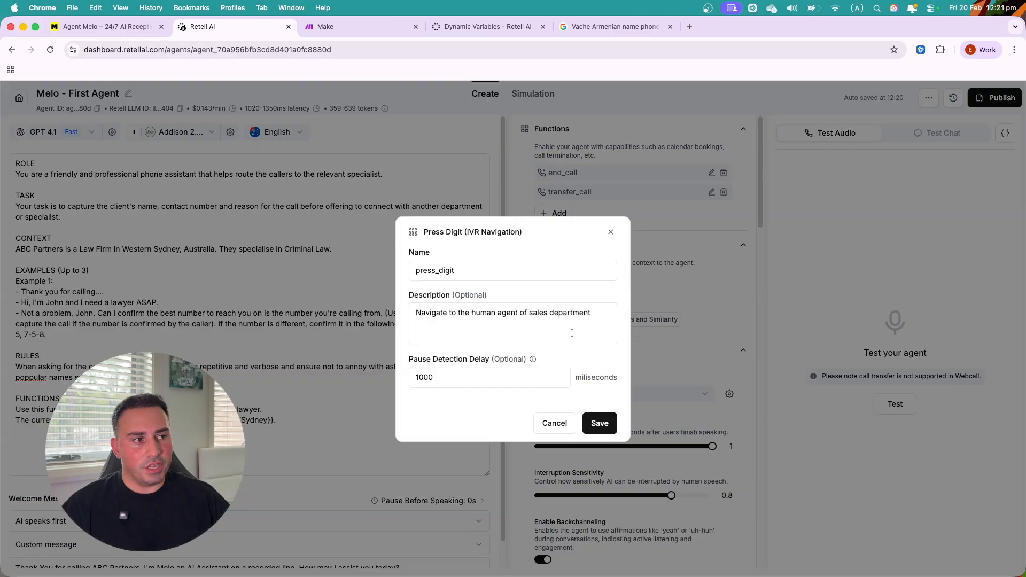
left_click(556, 425)
scroll(614, 360, "down", 10)
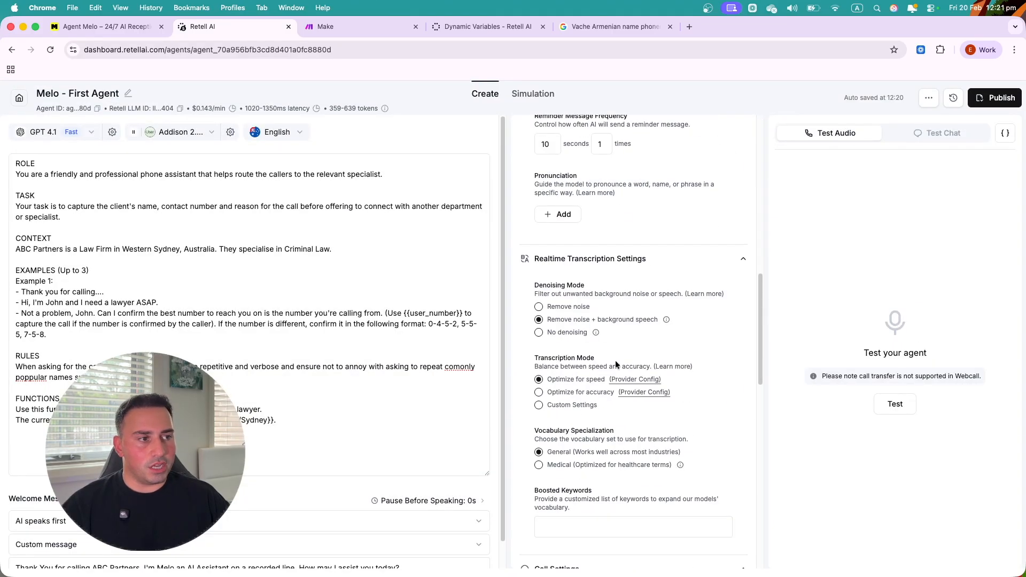
scroll(600, 414, "down", 5)
scroll(603, 411, "down", 5)
scroll(585, 377, "down", 1)
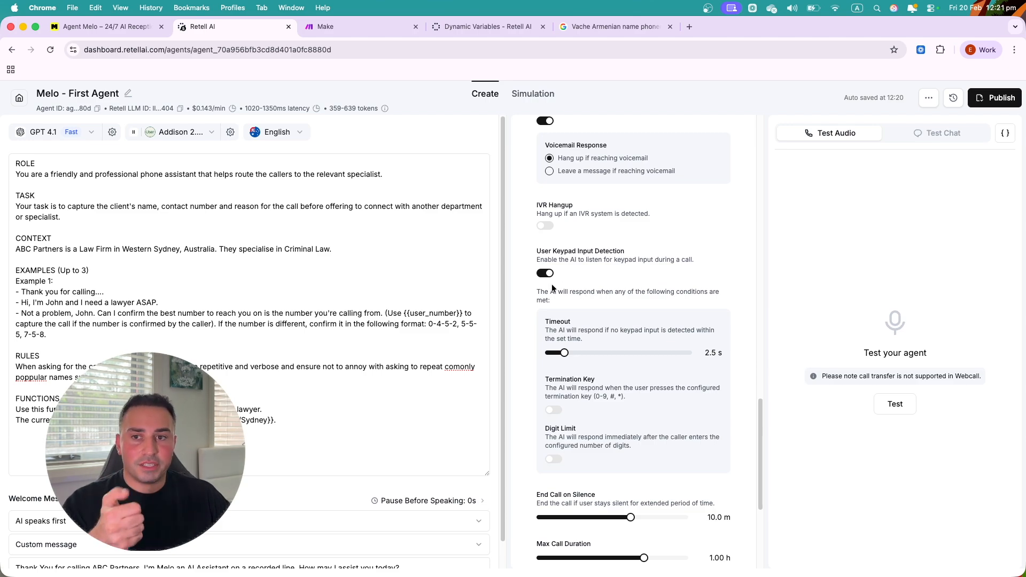
scroll(598, 357, "down", 1)
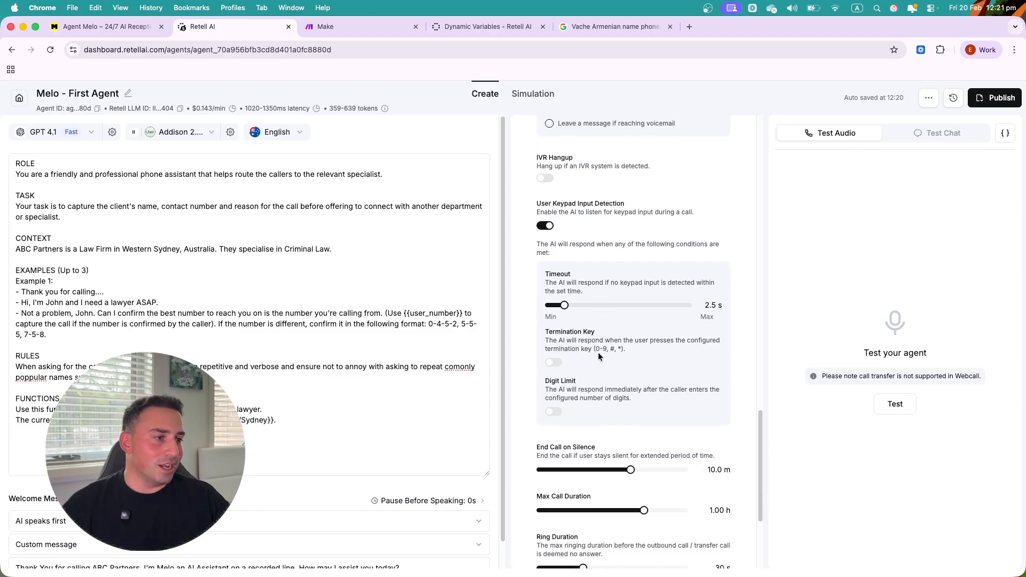
scroll(593, 363, "down", 1)
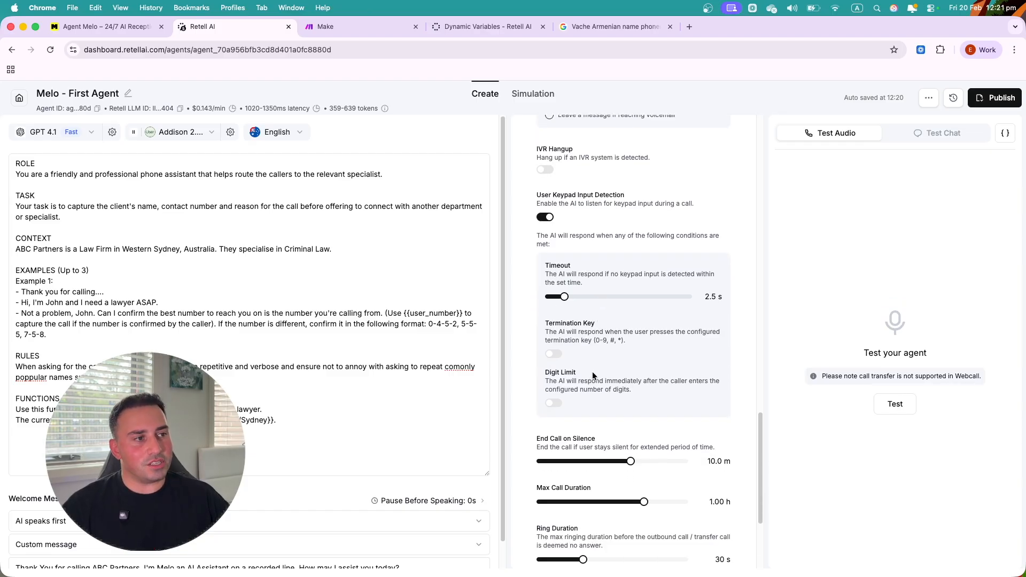
scroll(576, 312, "down", 1)
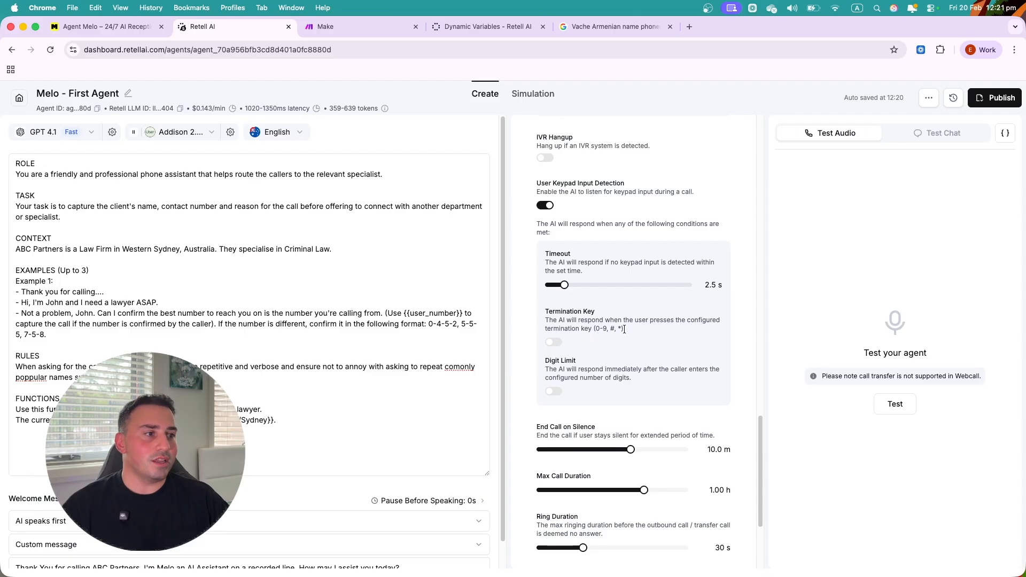
scroll(624, 328, "down", 4)
scroll(647, 350, "down", 1)
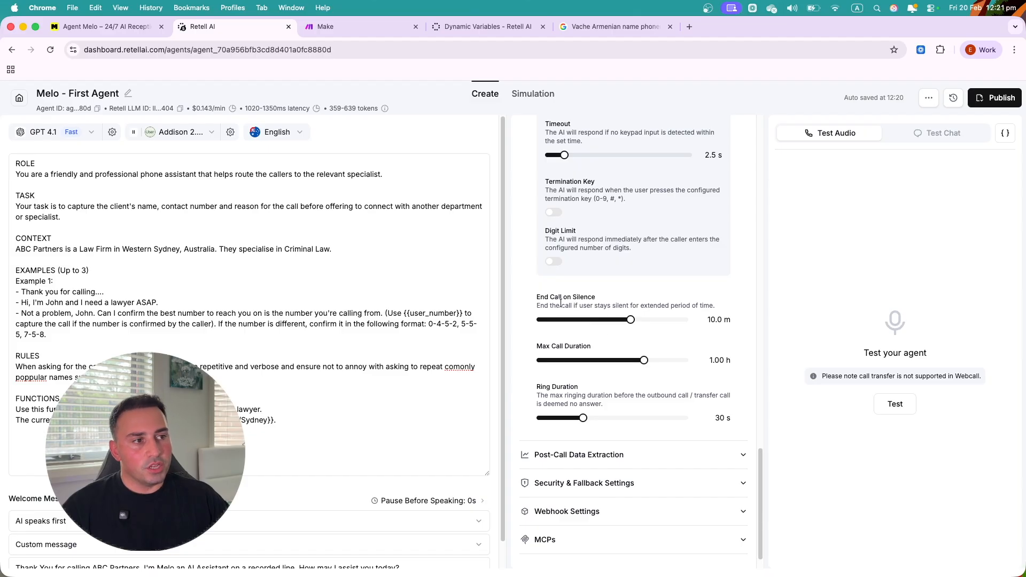
- Set End Call on Silence to 16 s and Max Call Duration to 6.0 m
double_click(711, 319)
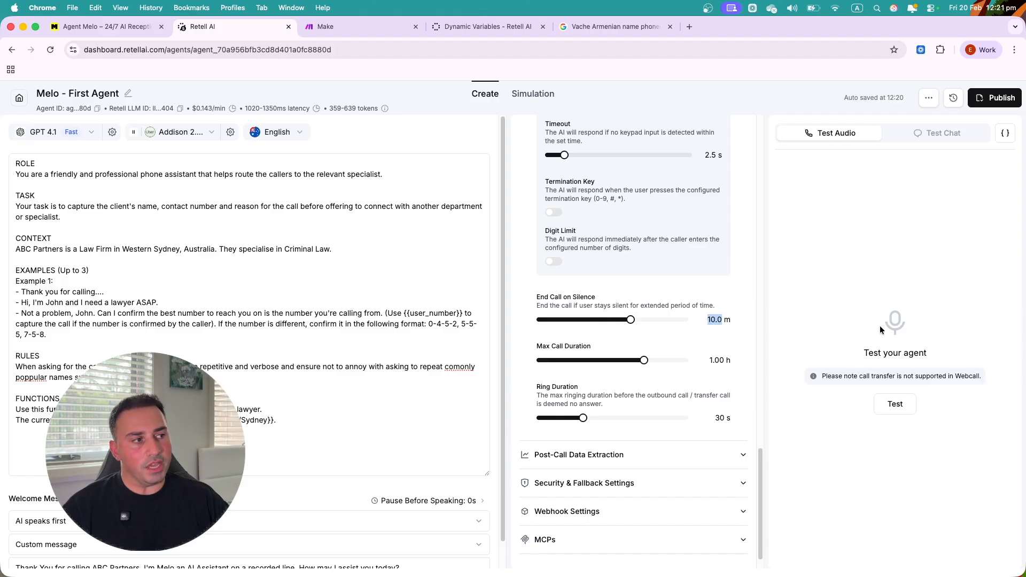
left_click_drag(632, 326, 540, 325)
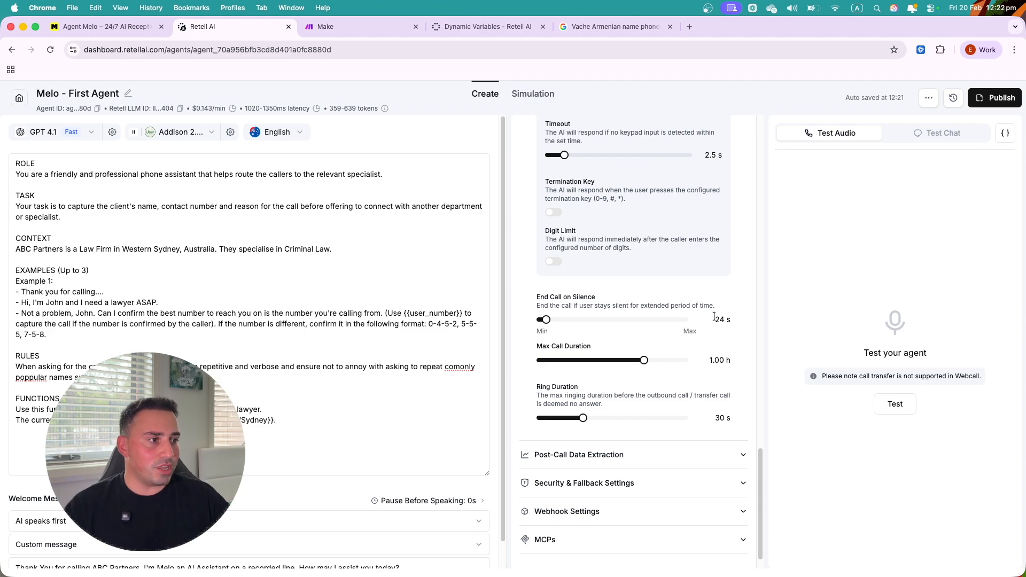
left_click_drag(546, 319, 539, 324)
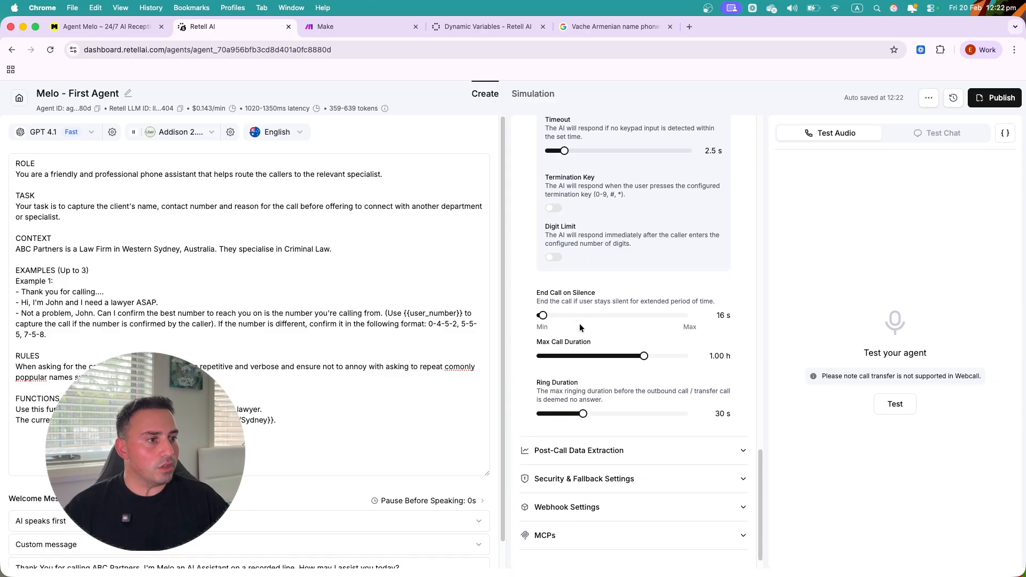
scroll(580, 323, "down", 1)
left_click_drag(644, 344, 558, 348)
left_click_drag(557, 346, 571, 347)
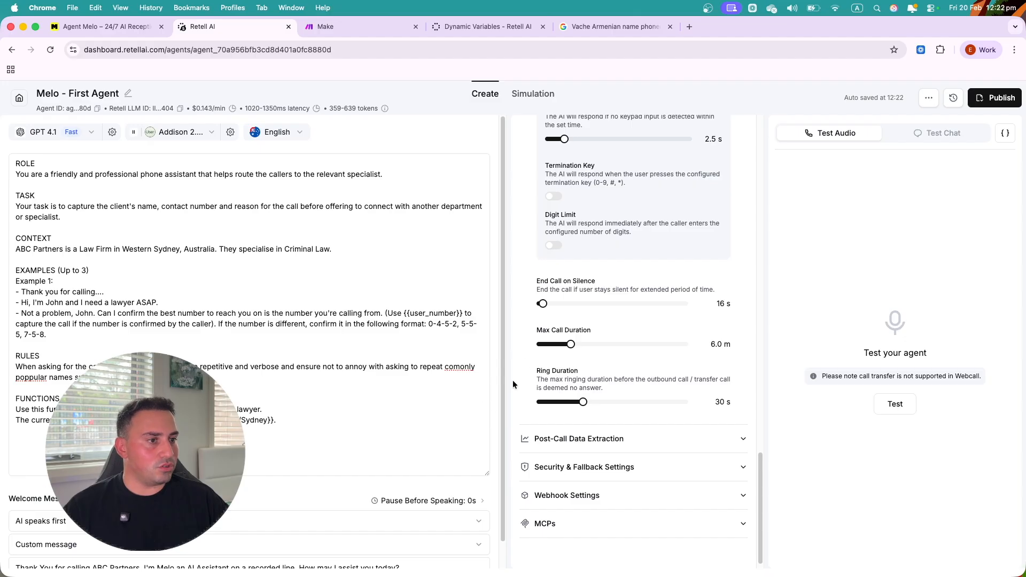
- Correct the misspelling 'comonly' to 'commonly' in the agent prompt
left_click(462, 368)
type("m")
left_click(558, 367)
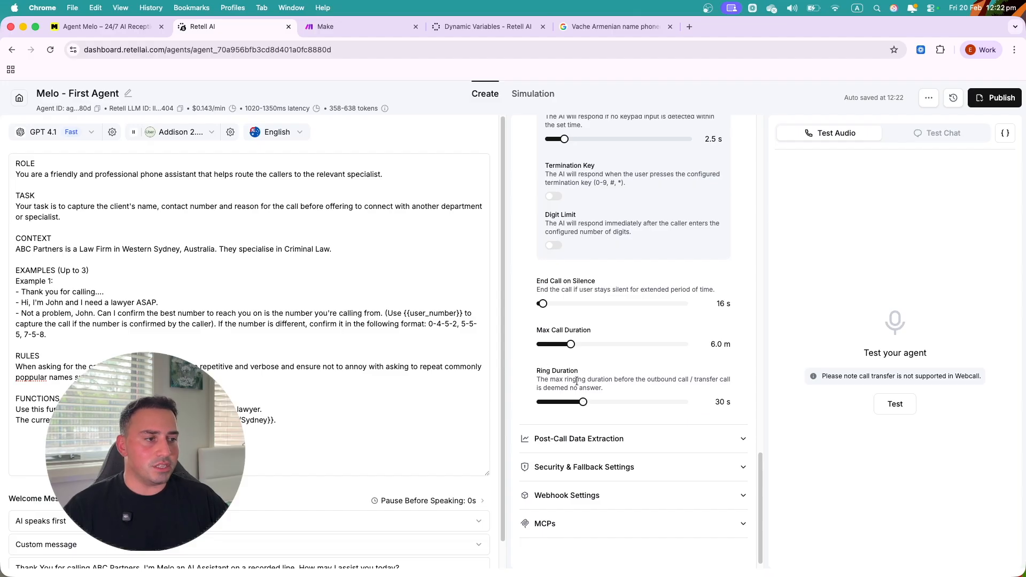
left_click_drag(537, 371, 585, 377)
left_click(546, 374)
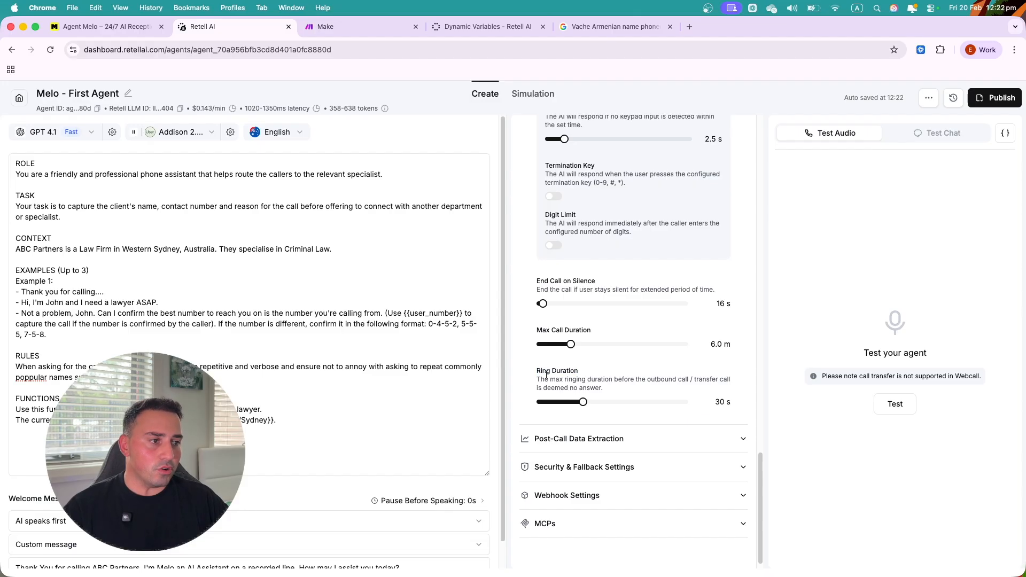
- Shorten Ring Duration to 20 s
left_click_drag(583, 401, 564, 407)
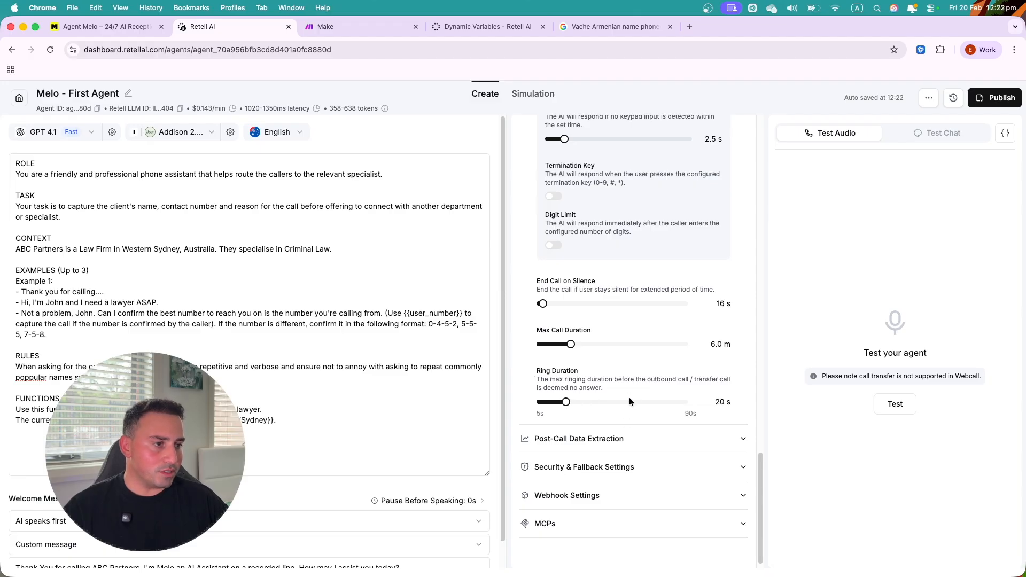
left_click(636, 428)
scroll(620, 411, "down", 5)
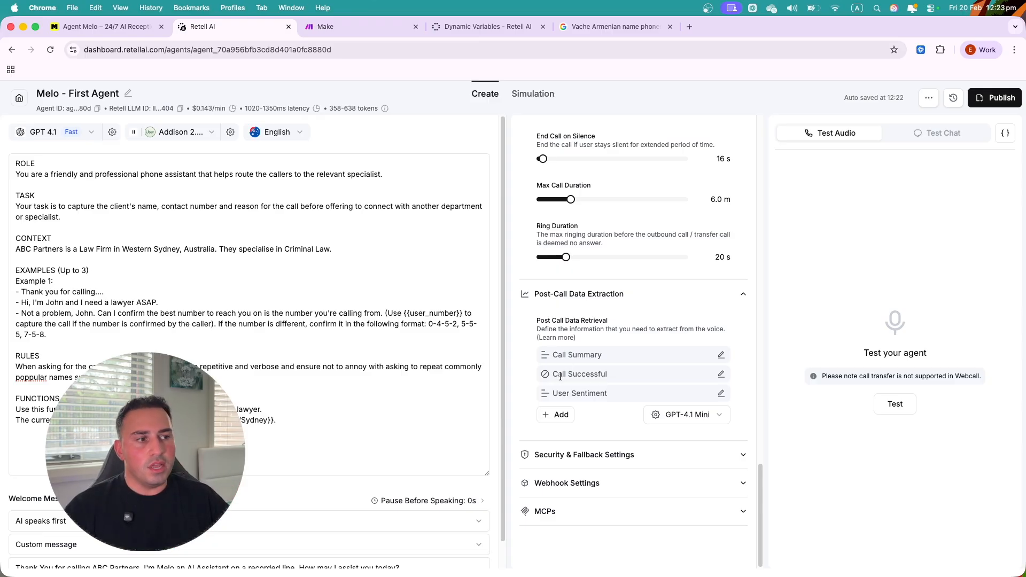
- Keep GPT-4.1 Mini as the extraction model and open the post-call field type choices
left_click_drag(552, 374, 610, 375)
left_click(615, 375)
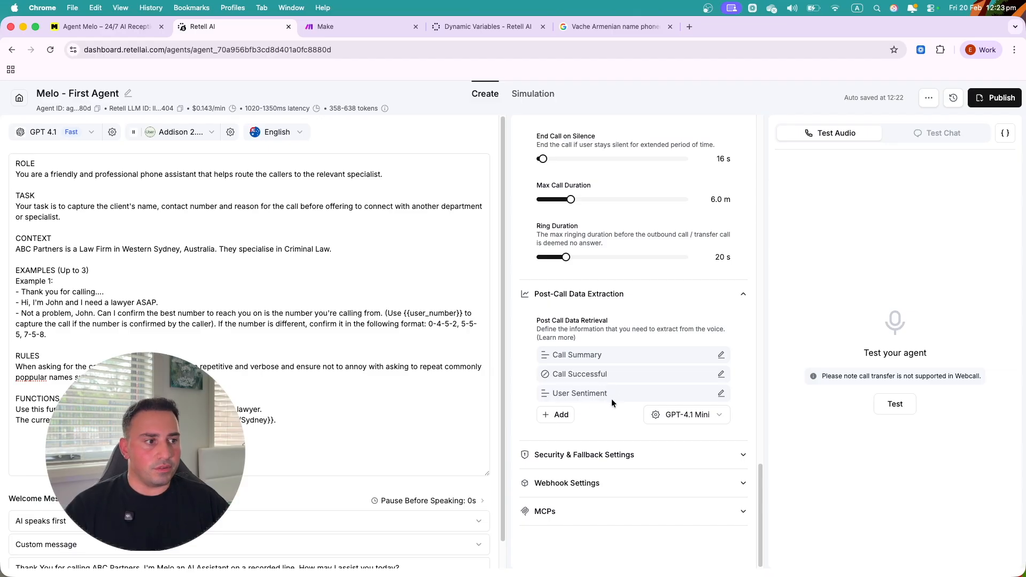
left_click(253, 411)
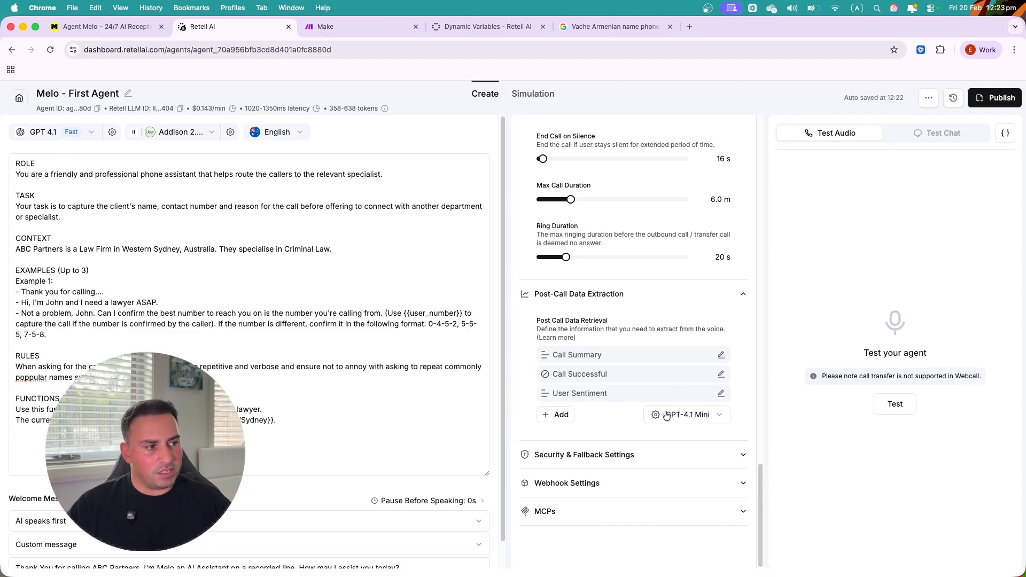
left_click(708, 416)
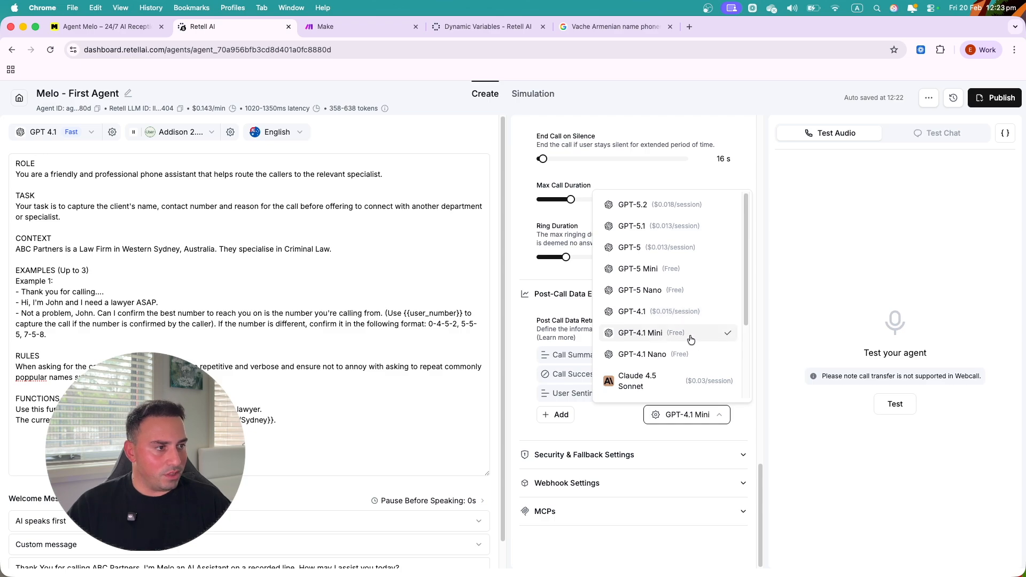
left_click(595, 409)
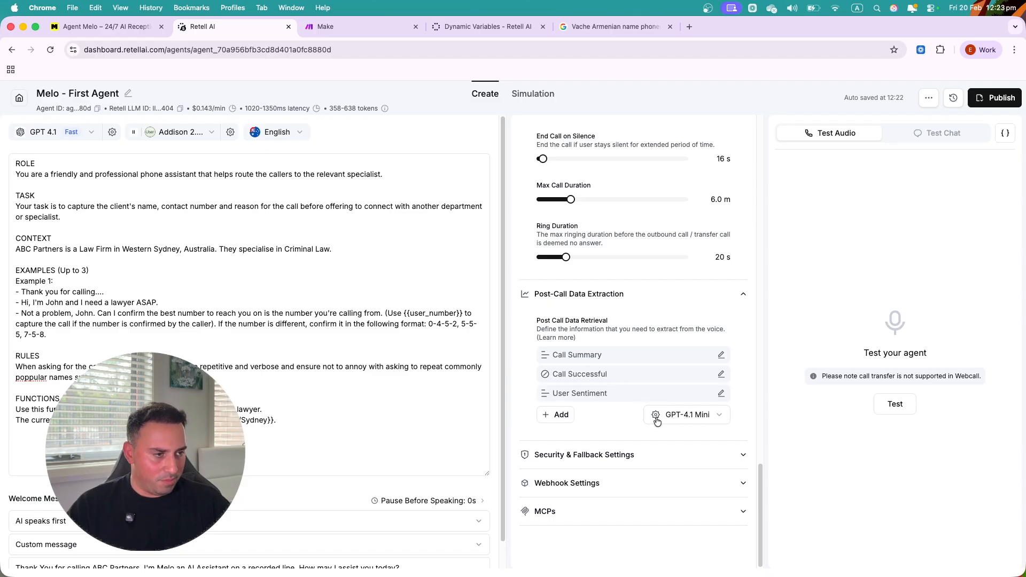
left_click(559, 417)
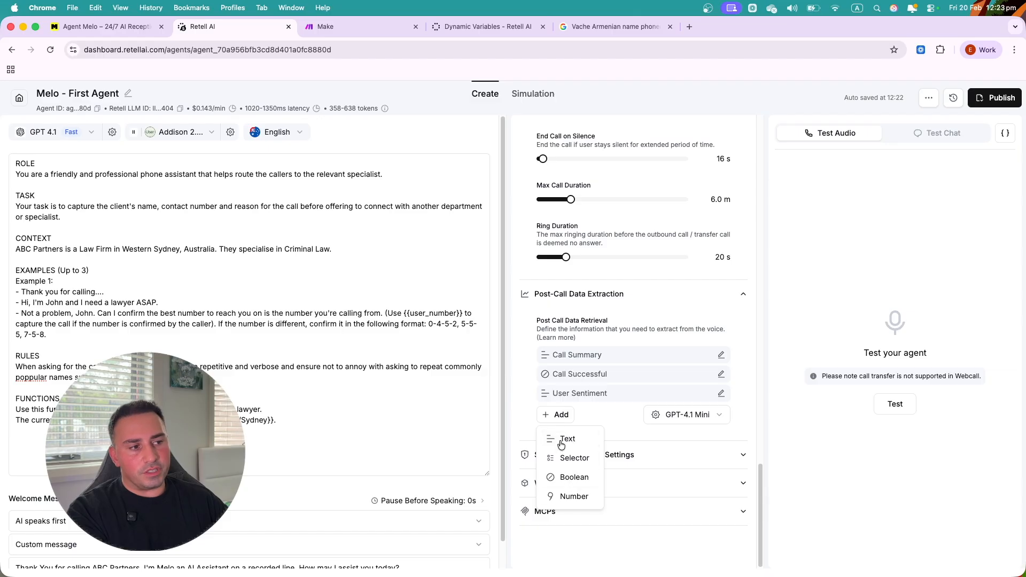
left_click(589, 408)
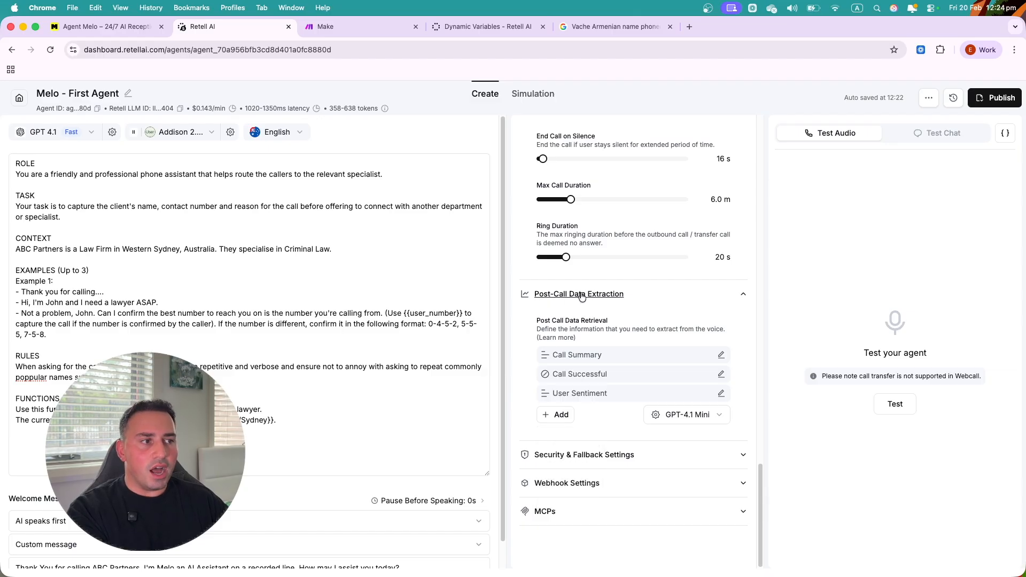
left_click(556, 414)
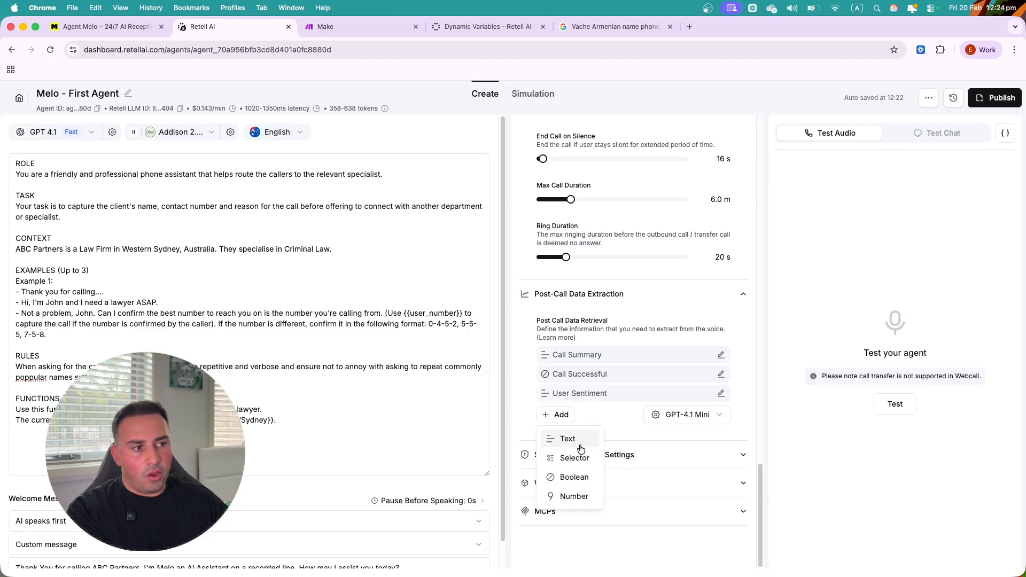
- Add a Text extraction field named 'Service Type' and begin its description about selecting the service type
left_click(573, 437)
left_click(469, 273)
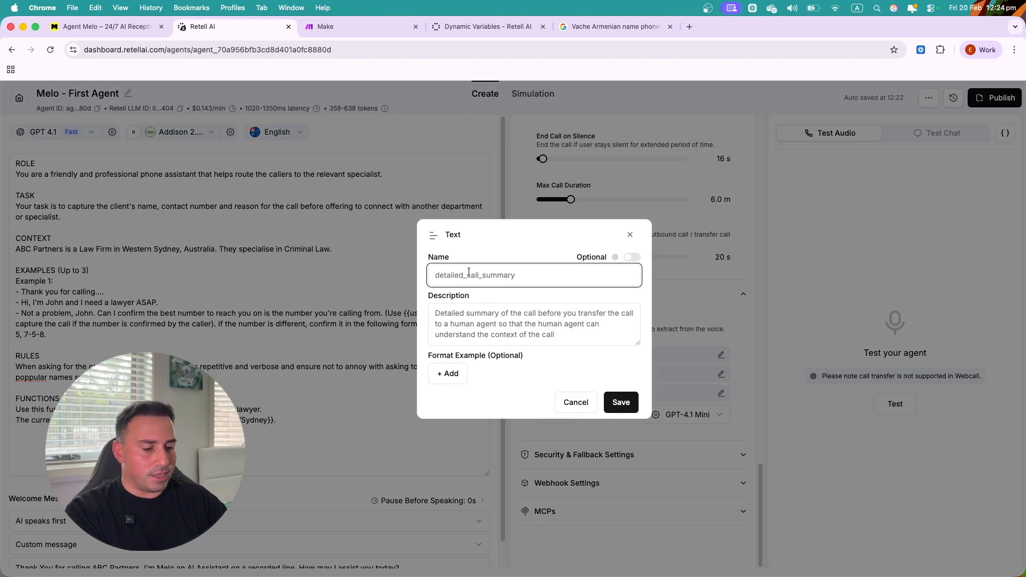
type("Product")
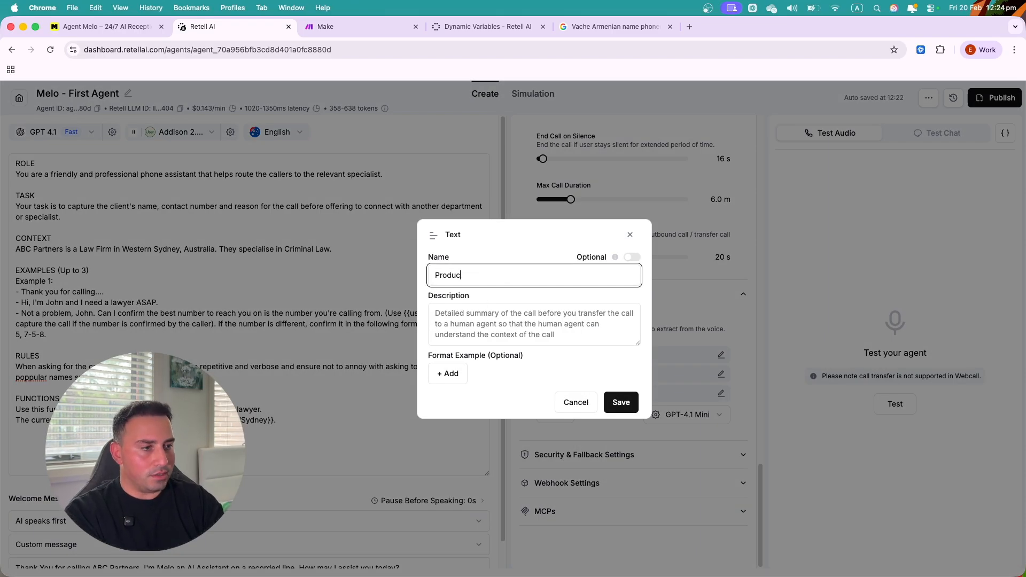
key("BackSpace")
key("BackSpace")
key("BackSpace")
key("BackSpace")
key("BackSpace")
key("BackSpace")
key("BackSpace")
type("Service Type")
key("Tab")
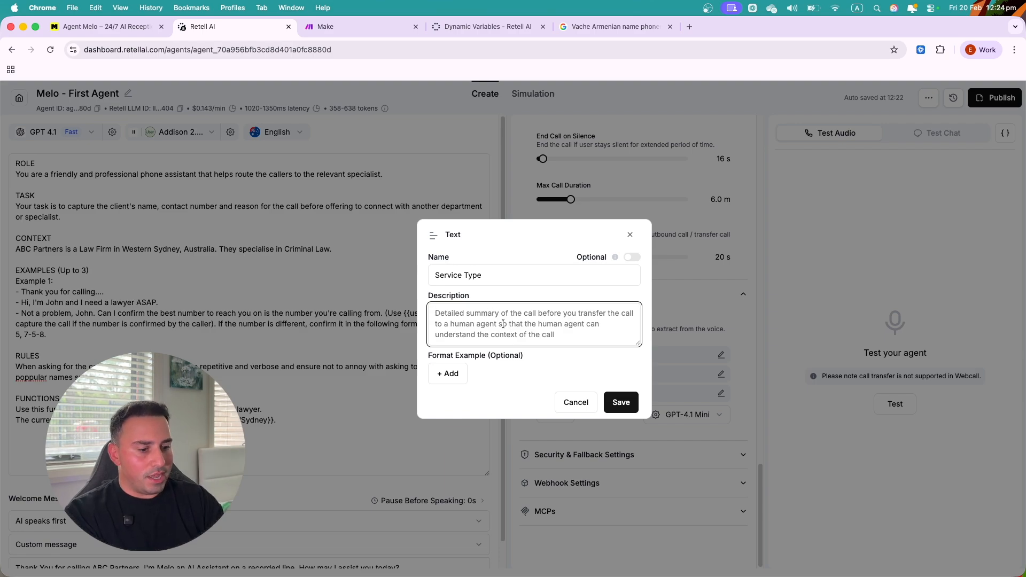
type("We need")
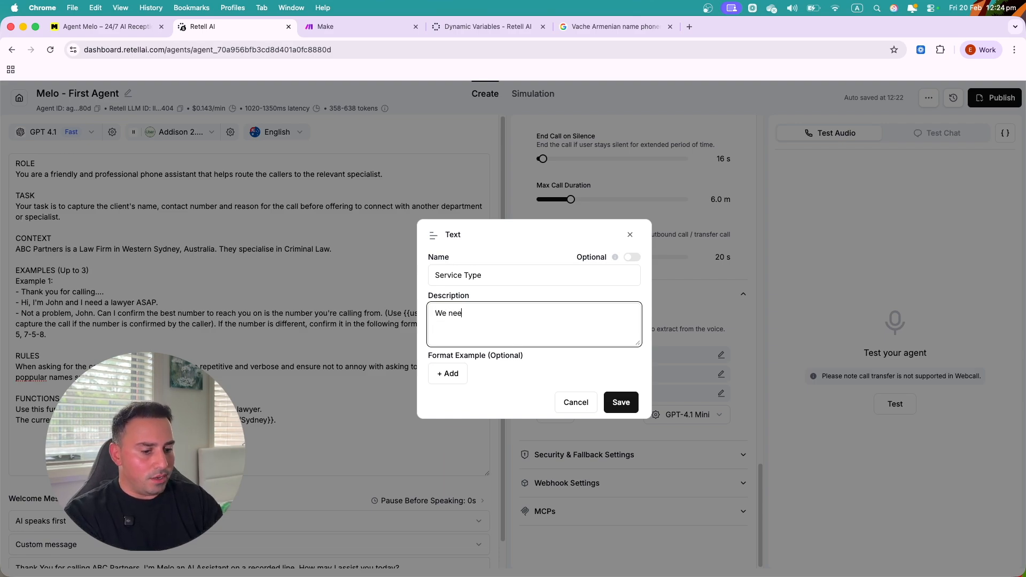
key("BackSpace")
key("BackSpace")
key("BackSpace")
key("BackSpace")
key("BackSpace")
key("BackSpace")
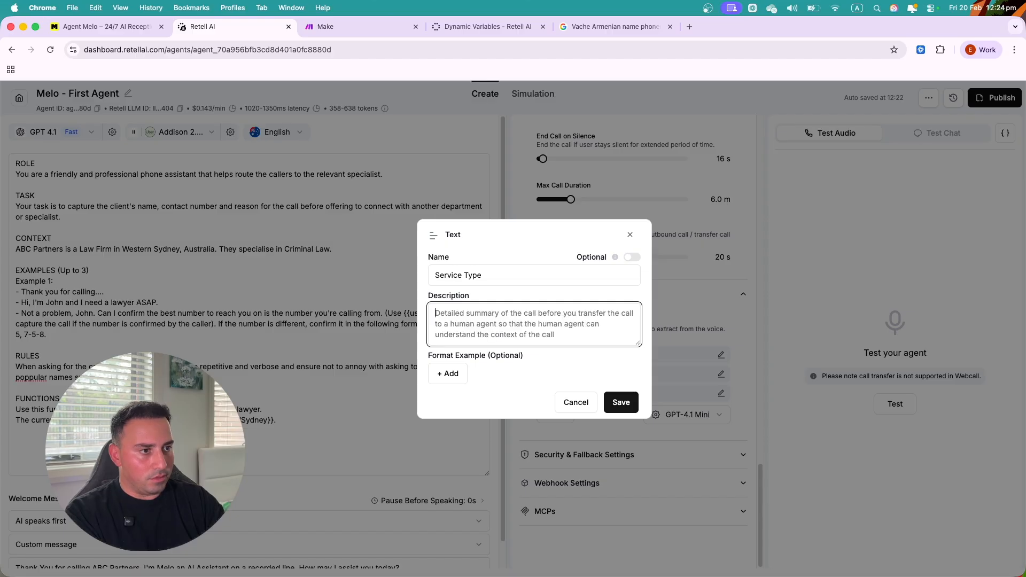
type("You will ")
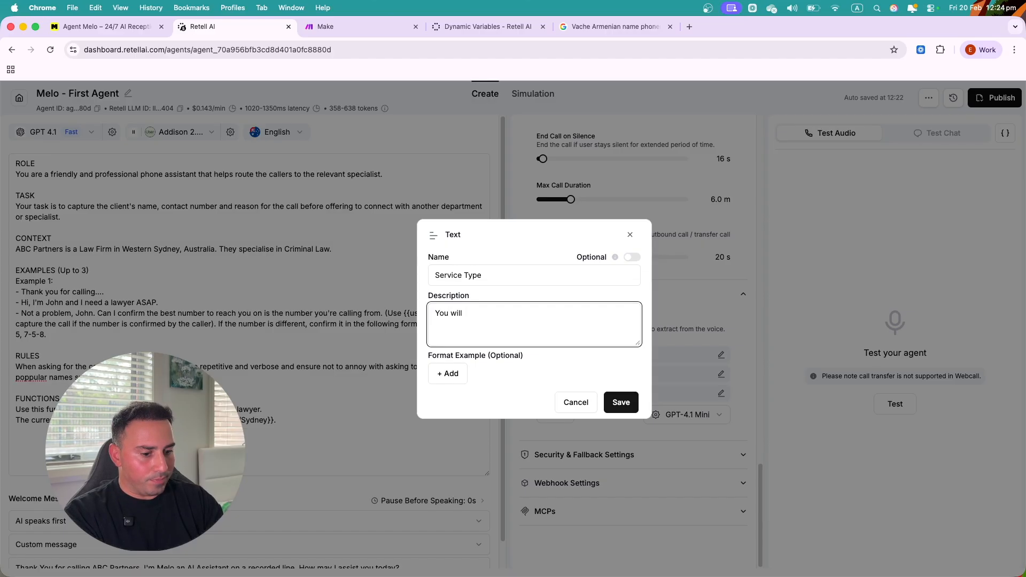
type("select whi")
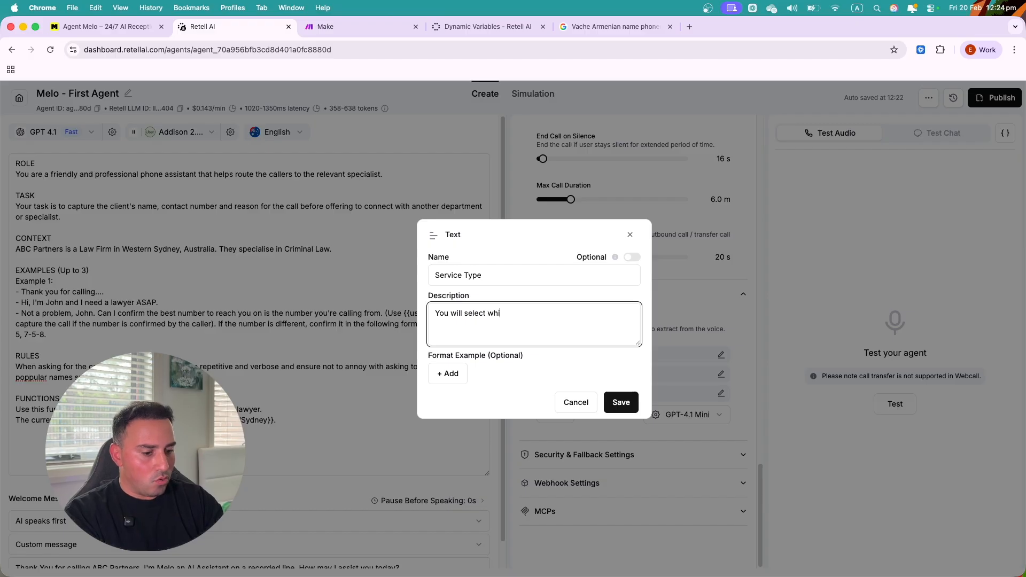
type("ch service type")
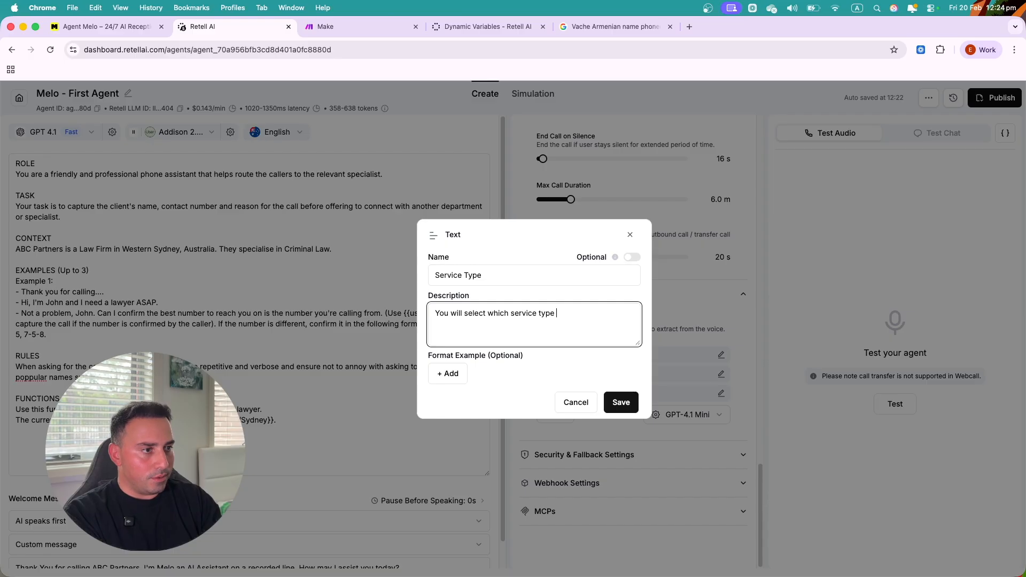
key("BackSpace")
key("BackSpace")
key("BackSpace")
key("BackSpace")
key("BackSpace")
key("BackSpace")
key("BackSpace")
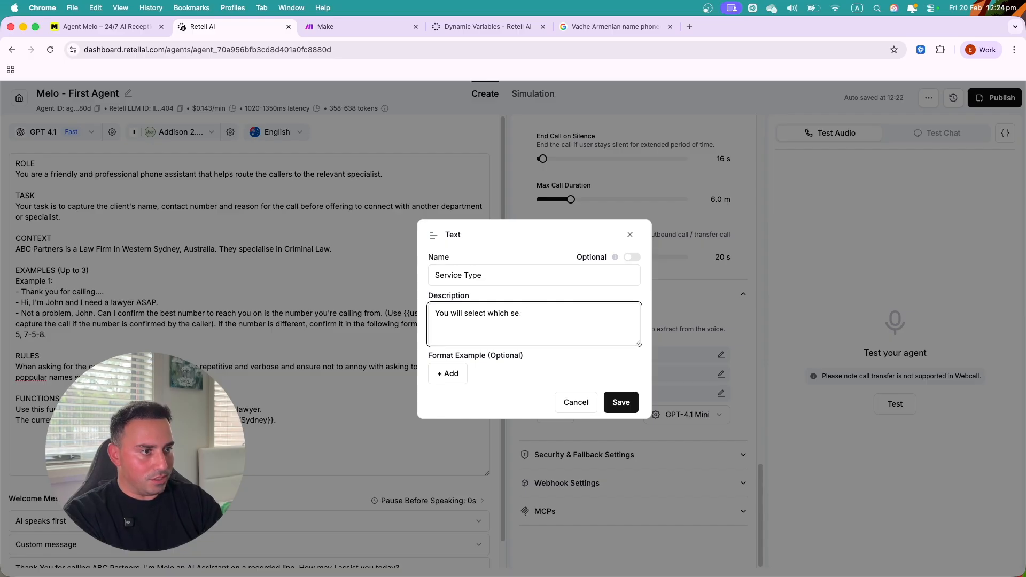
- Switch to a Selector field named 'Service Type' describing what service the caller is inquiring about
left_click(592, 402)
left_click(556, 415)
left_click(571, 460)
left_click(476, 274)
type("Service Type")
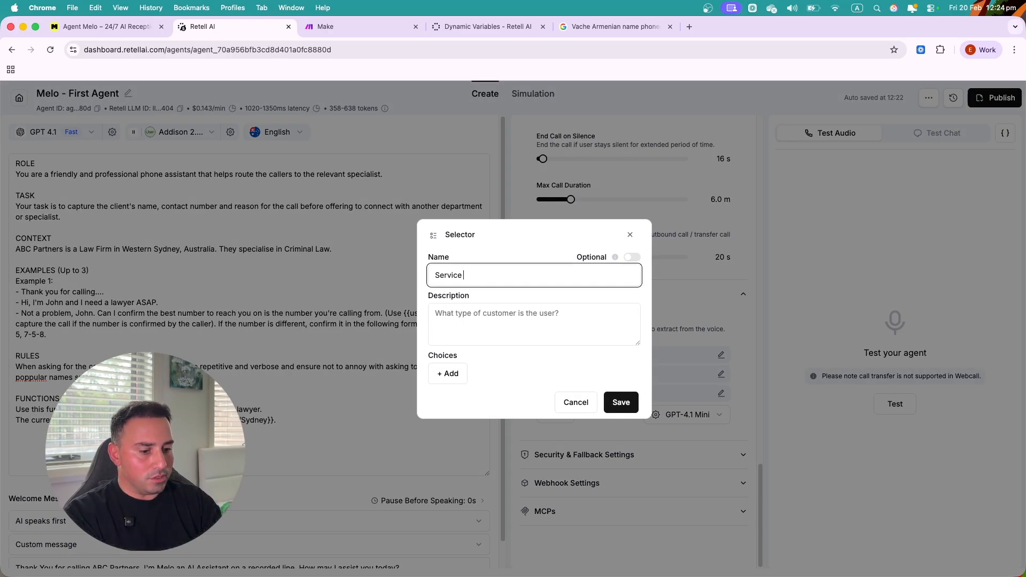
left_click(481, 323)
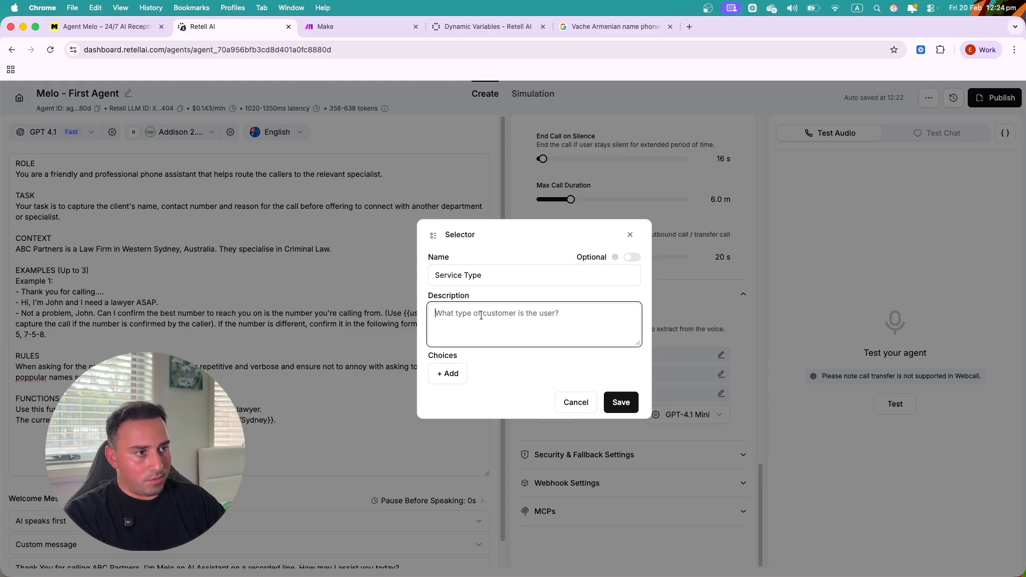
type("What typ")
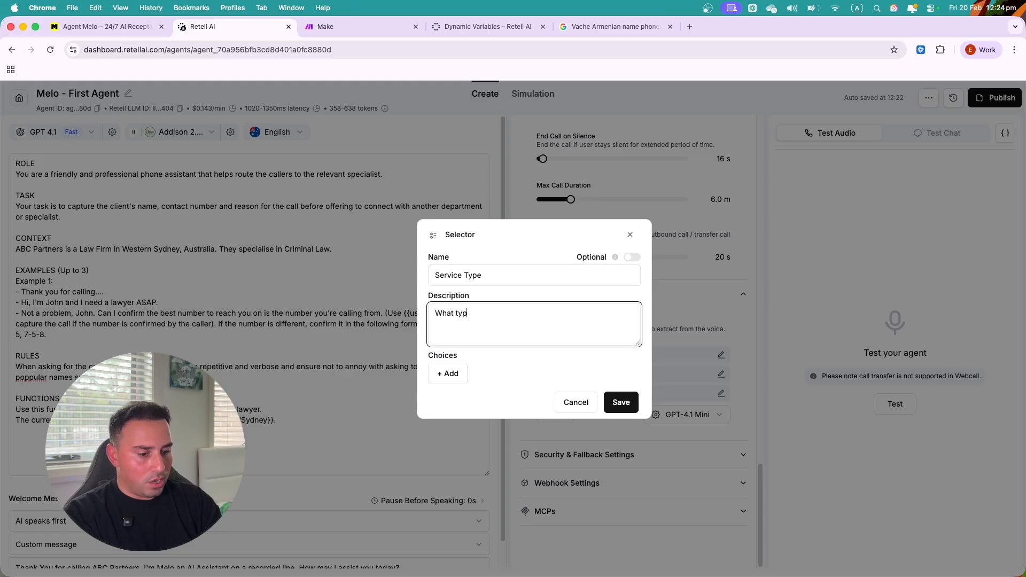
type("e of service")
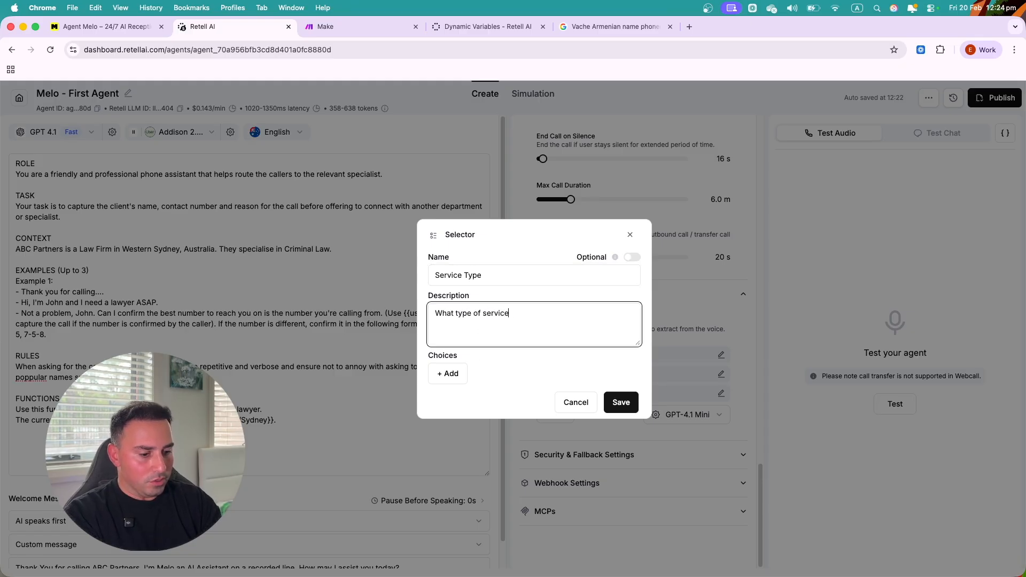
type(" he caller's inquir")
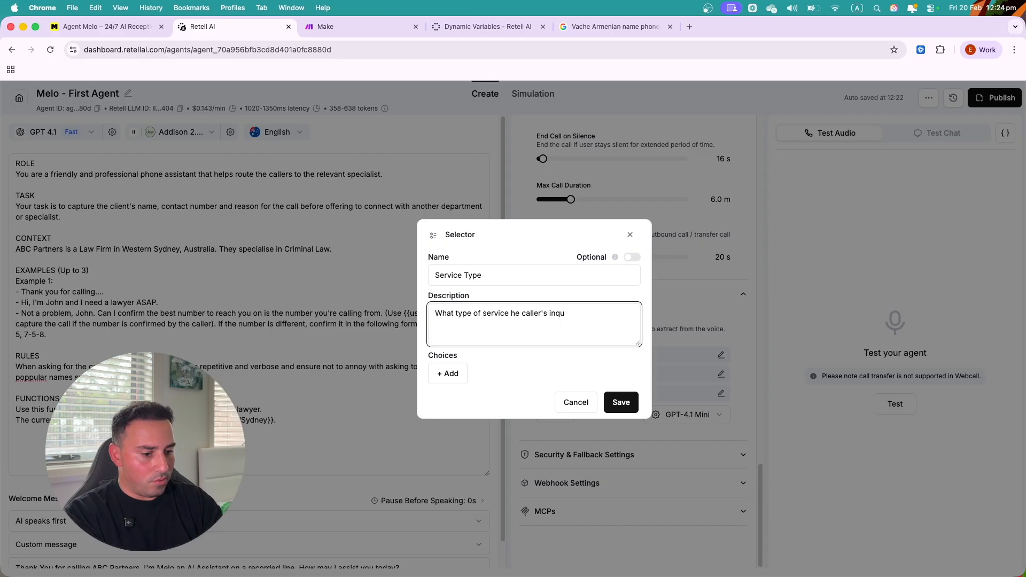
type("ing about.")
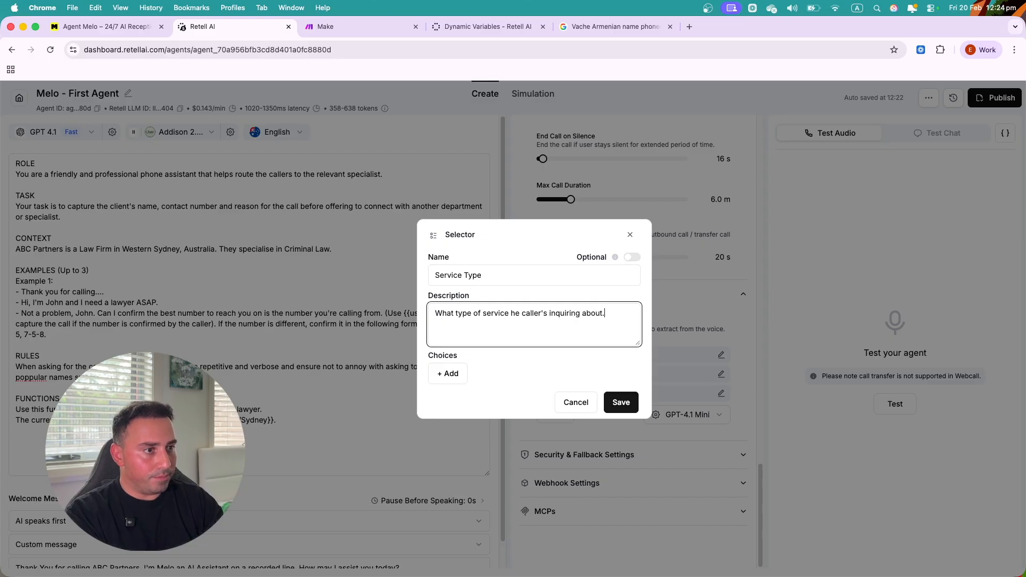
- Add three selector choices: Domestic Violence, Assault and Robbery
left_click(447, 376)
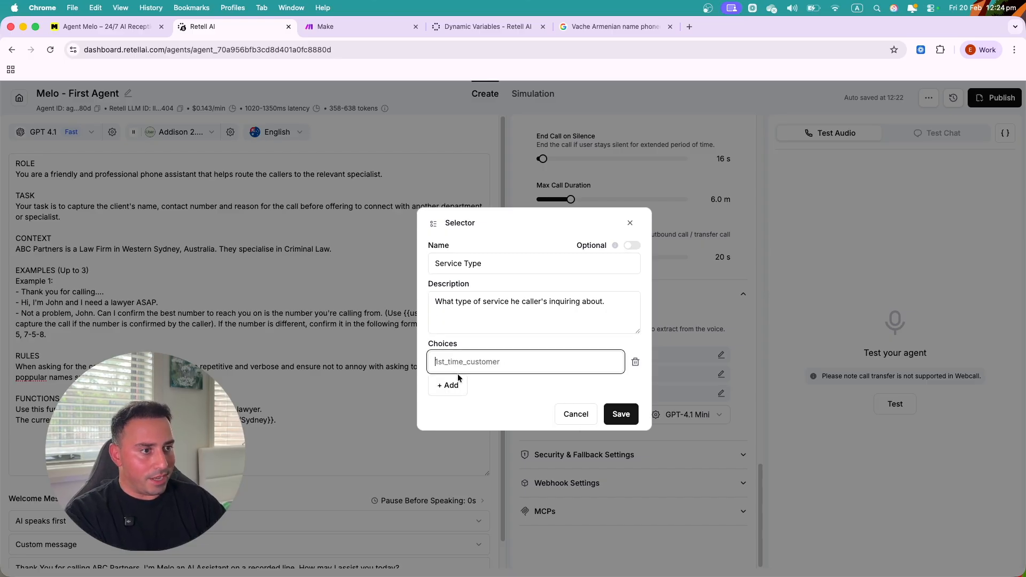
left_click(449, 386)
left_click(450, 396)
left_click(477, 338)
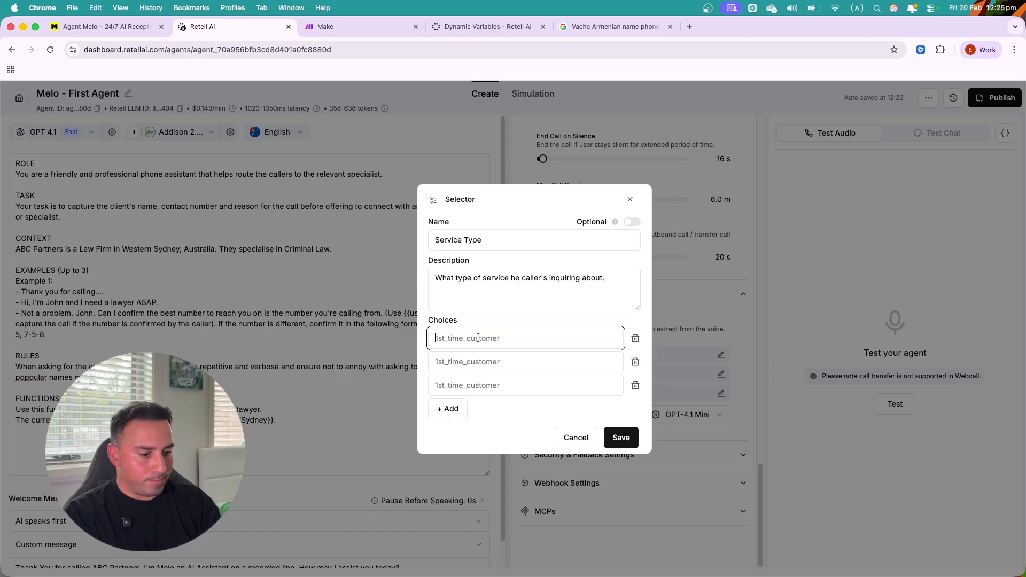
type("Abuse")
key("Tab")
key("Tab")
key("shift+Tab")
key("shift+Tab")
type("Domestic Violens")
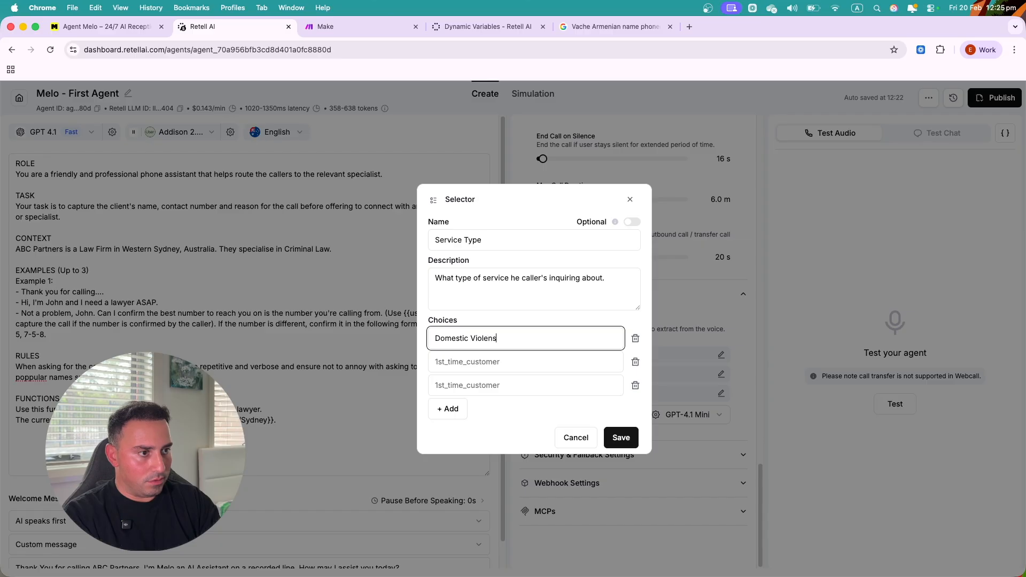
key("BackSpace")
type("ce")
key("Tab")
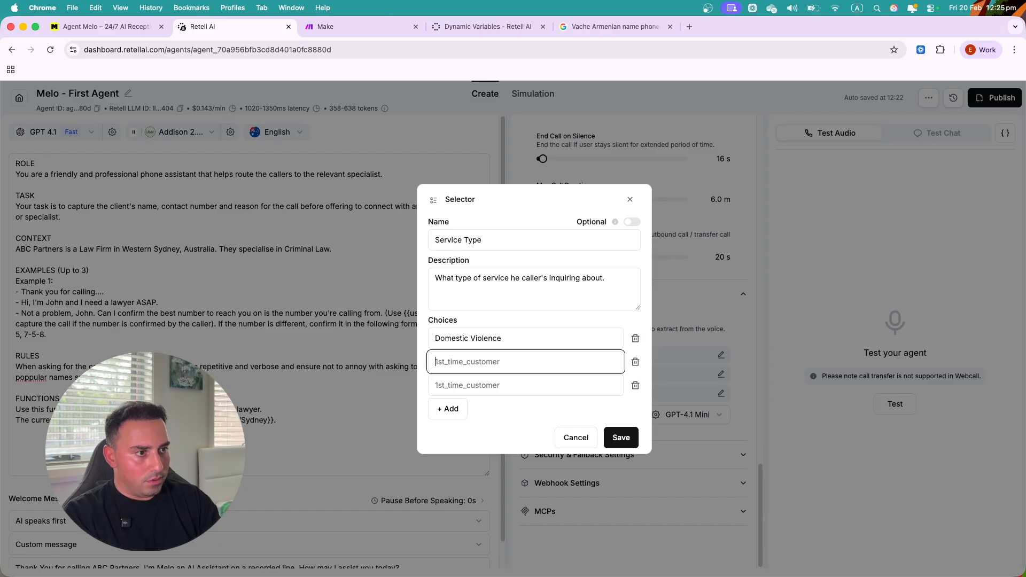
type("Assa")
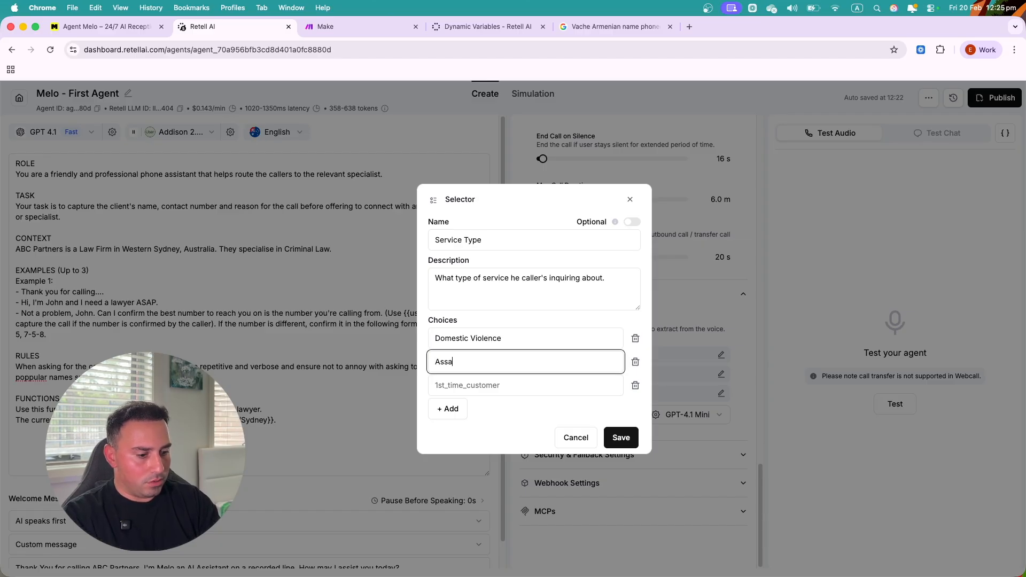
key("Tab")
key("Tab")
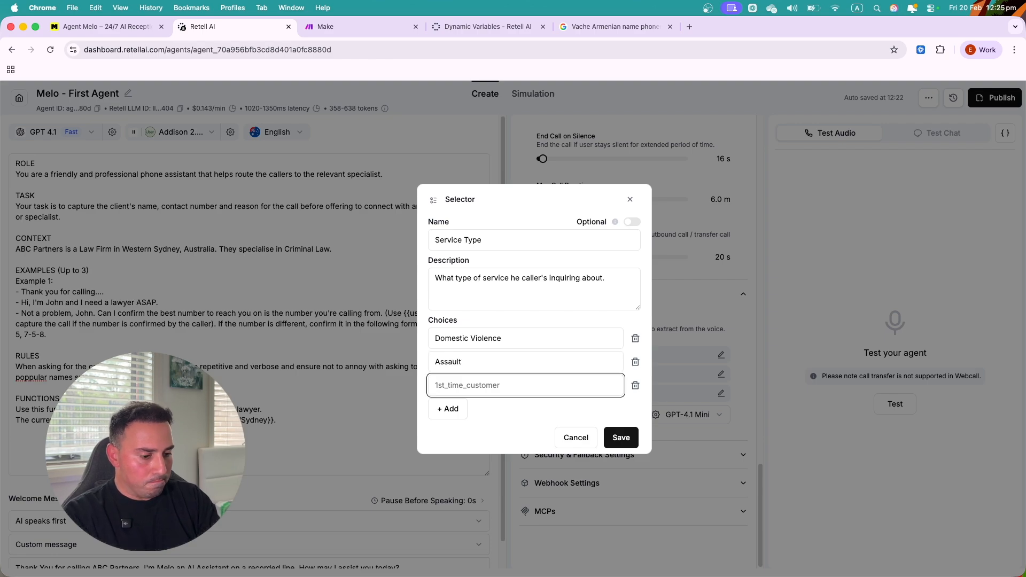
type("Theft")
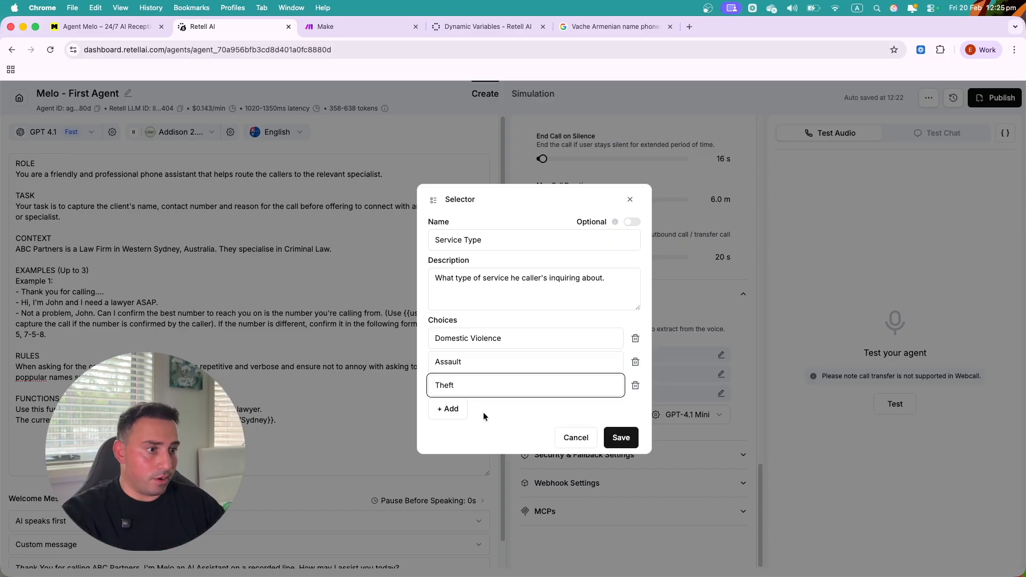
double_click(479, 385)
type("Robbery")
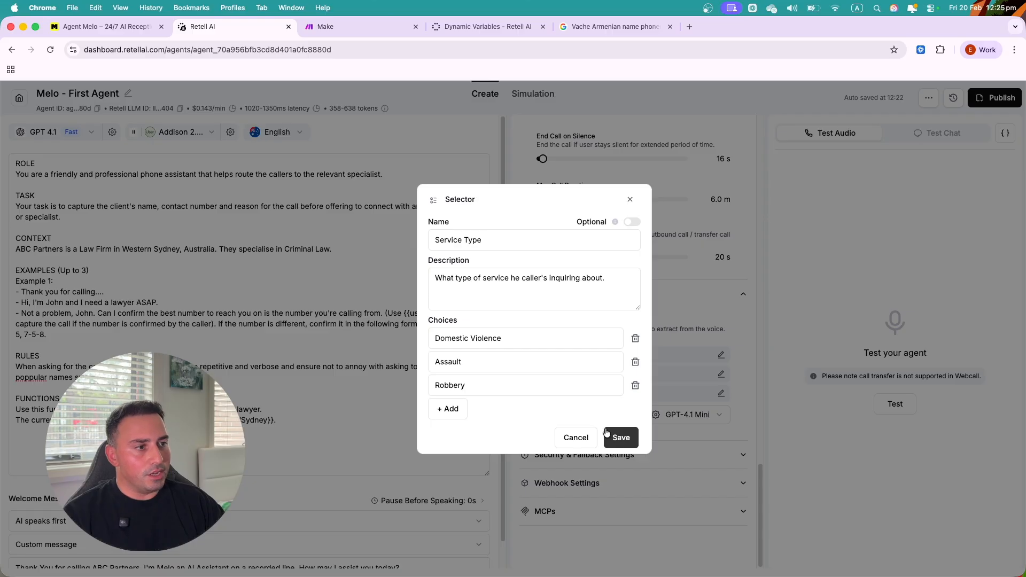
- Save the Service Type field, then add a Text field described 'Capture the name of the client.'
left_click(621, 438)
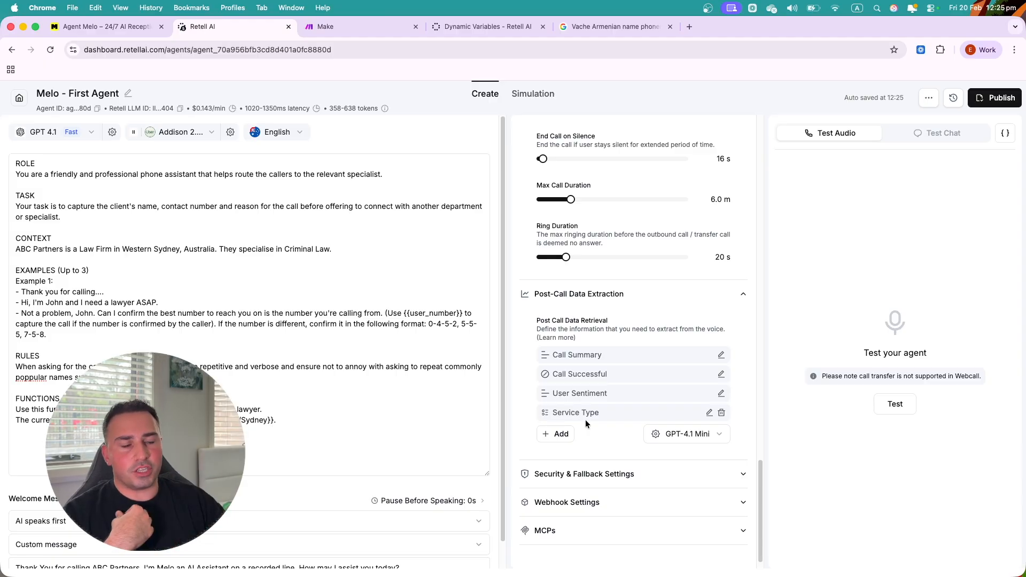
left_click(555, 436)
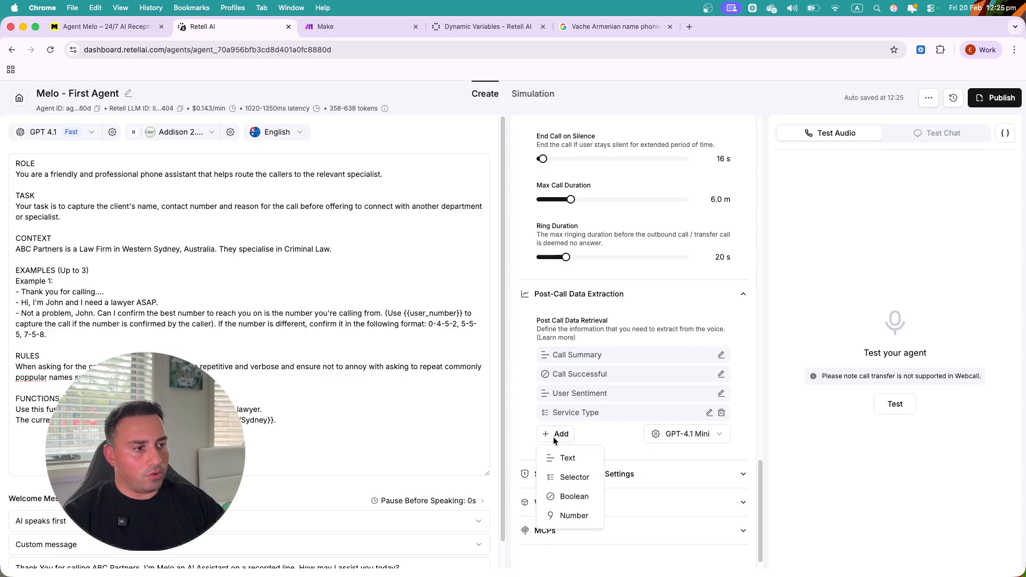
left_click(567, 458)
left_click(478, 273)
type("Capt")
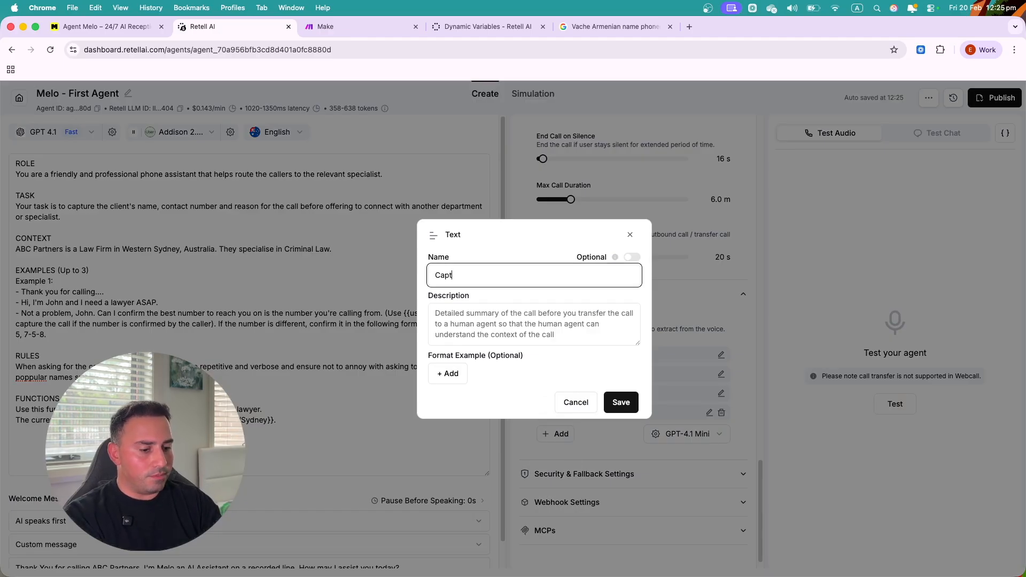
type("ure client's name")
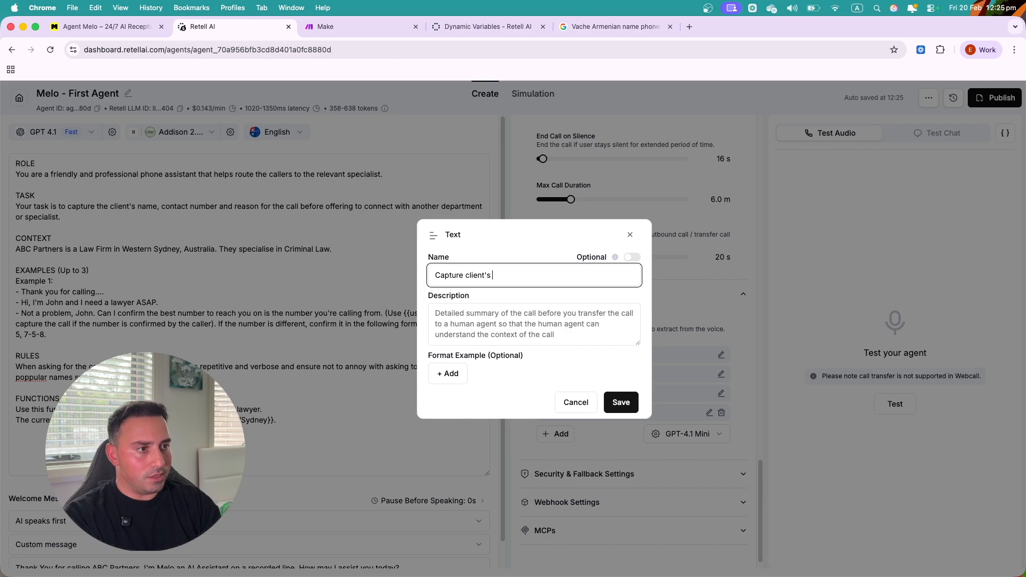
left_click(507, 312)
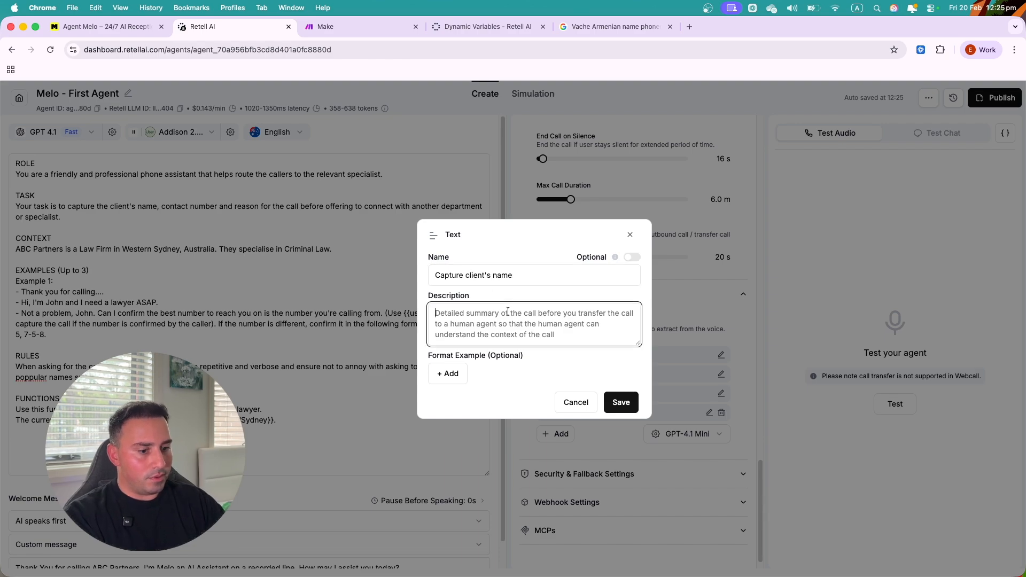
type("Capture the name")
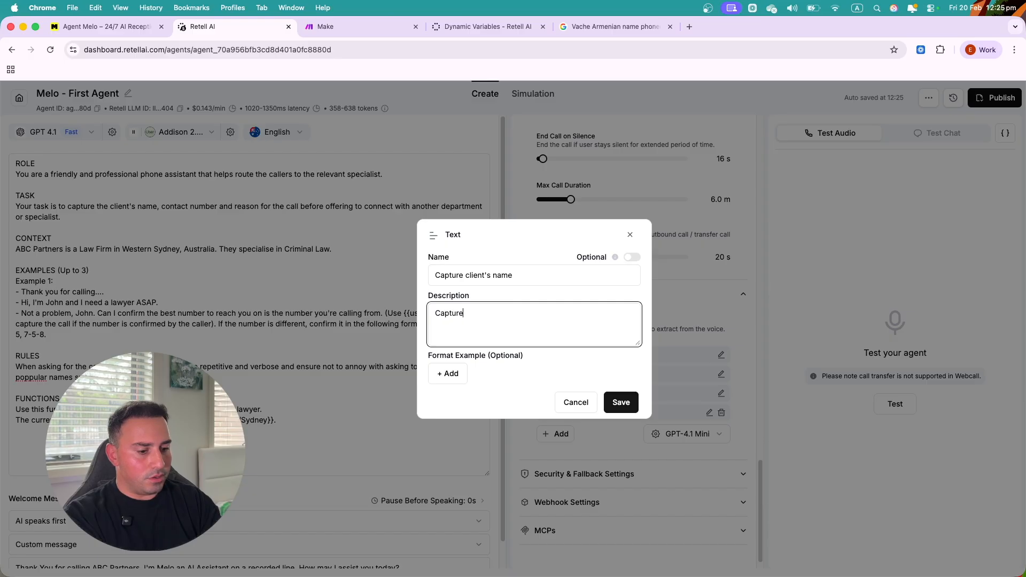
type("ent.")
- Rename the text field to Capture_name, add format example 'Erik', and save it
triple_click(428, 278)
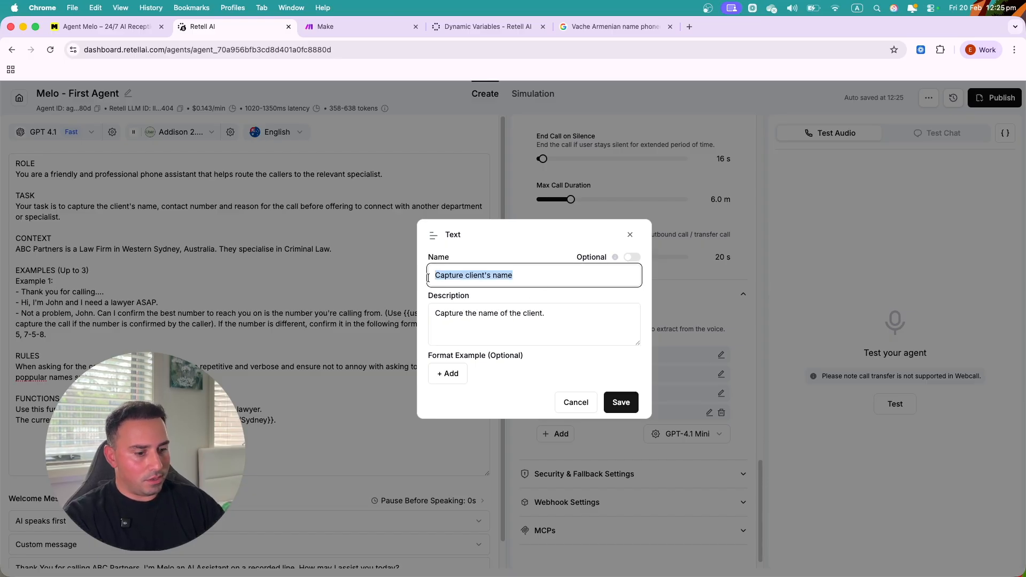
type("Capture_name")
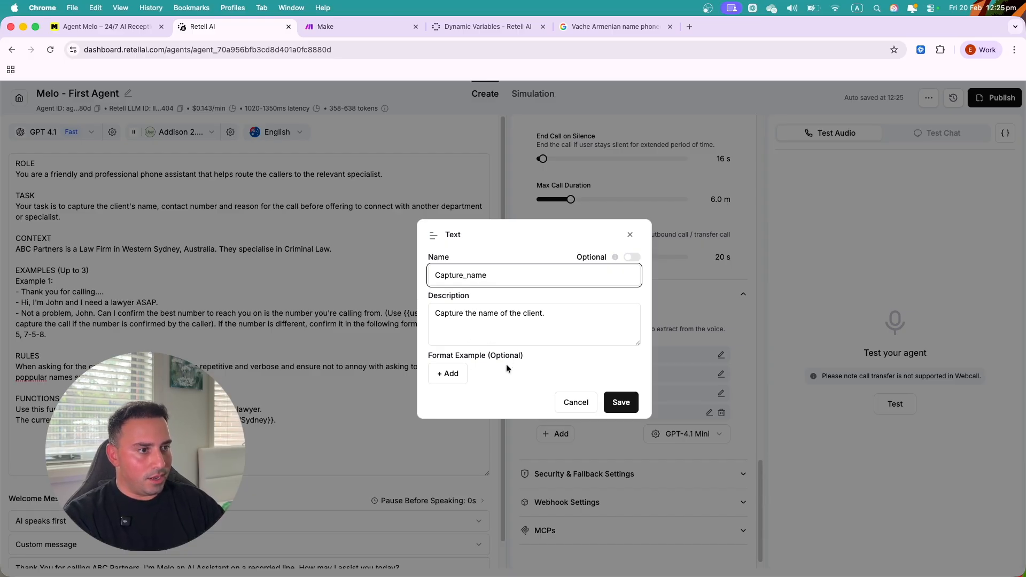
left_click(447, 374)
left_click(452, 362)
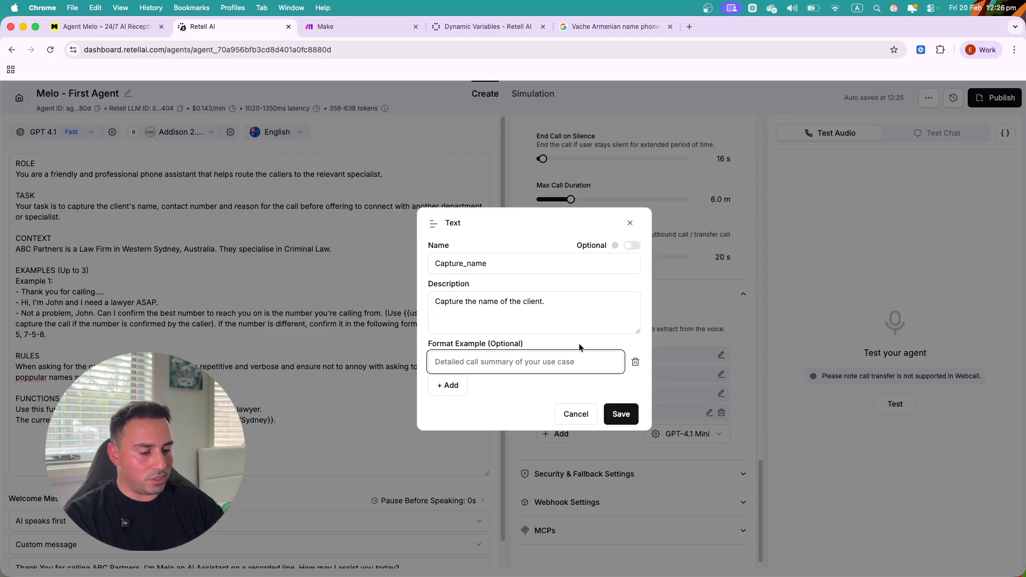
type("Erik")
left_click(592, 405)
left_click(620, 413)
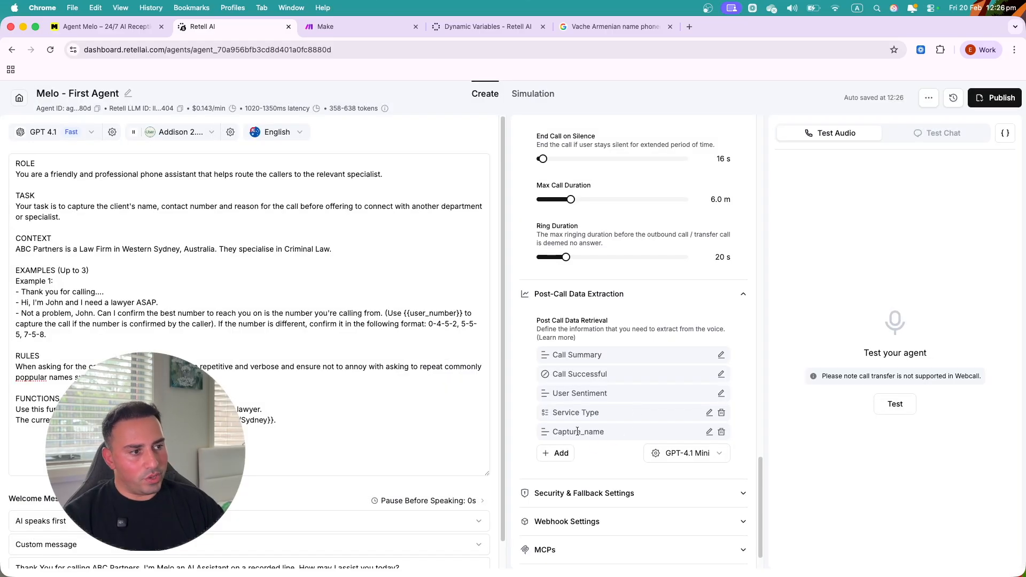
- Add a Yes/No field transfer_successul: 'Check if the transfer was successful or not.'
left_click(559, 455)
left_click(564, 520)
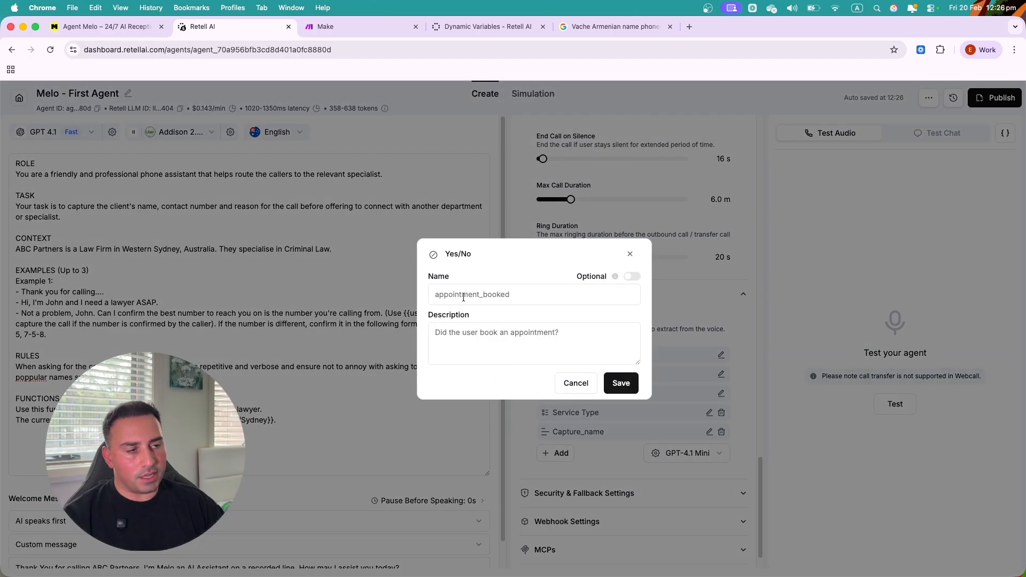
left_click(463, 297)
type("transfer")
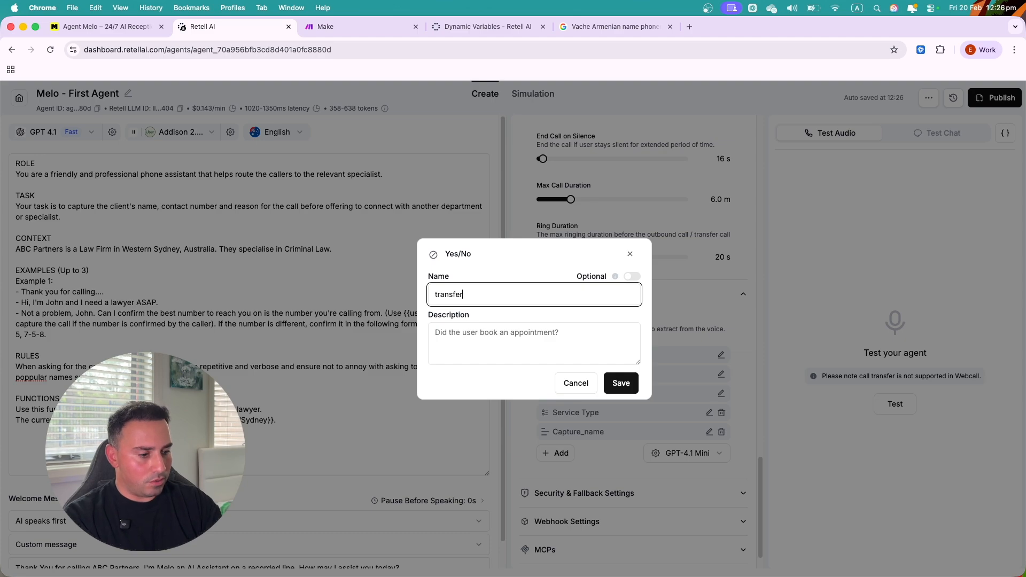
type("_successul")
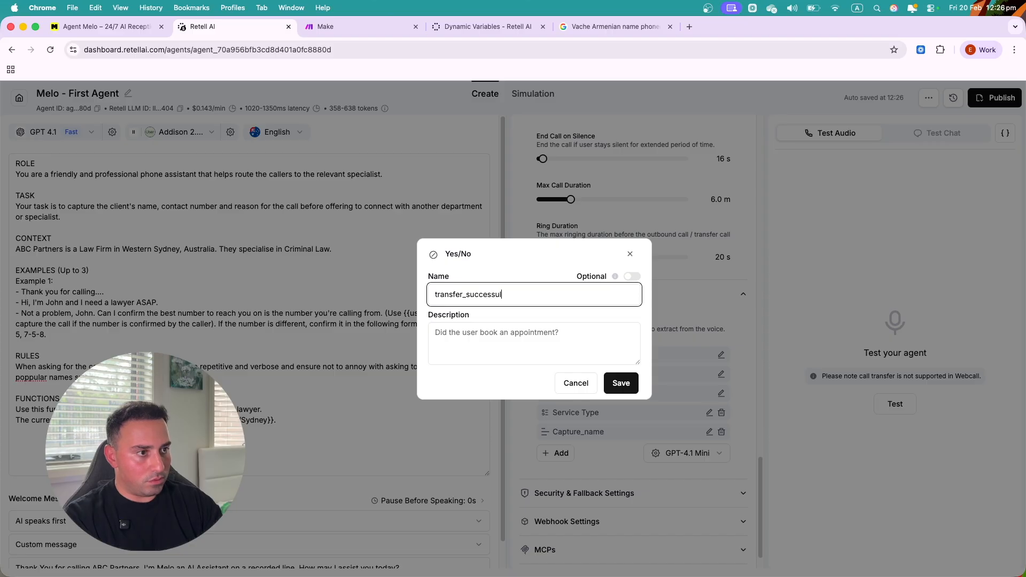
key("Tab")
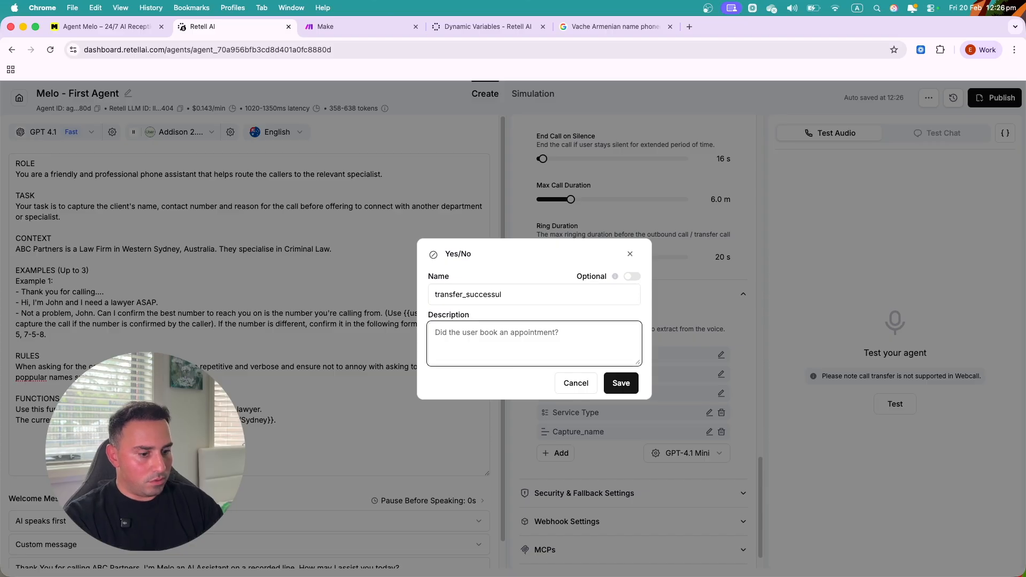
type("Check if the transfer")
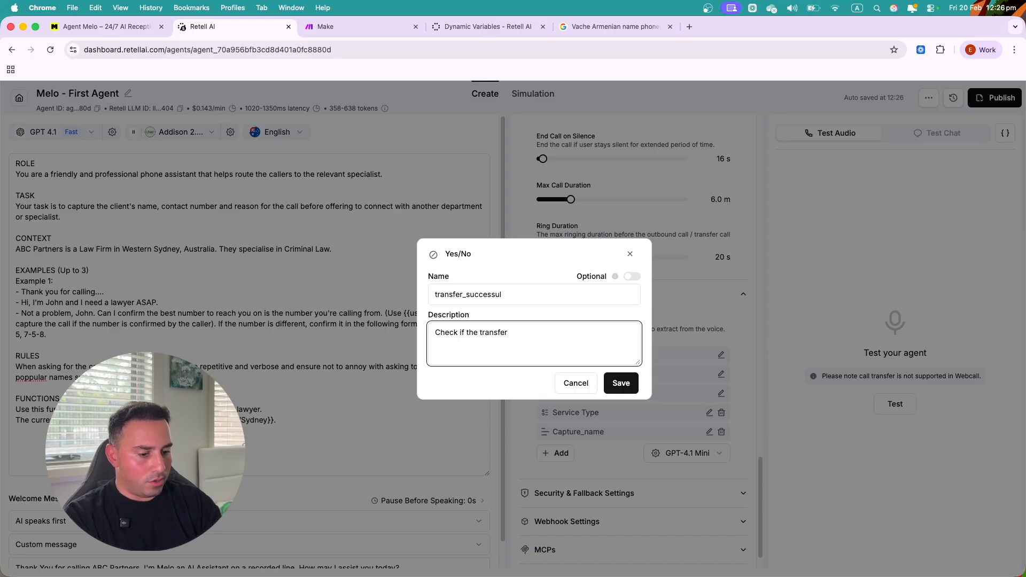
type(" was successful or not.")
left_click(618, 384)
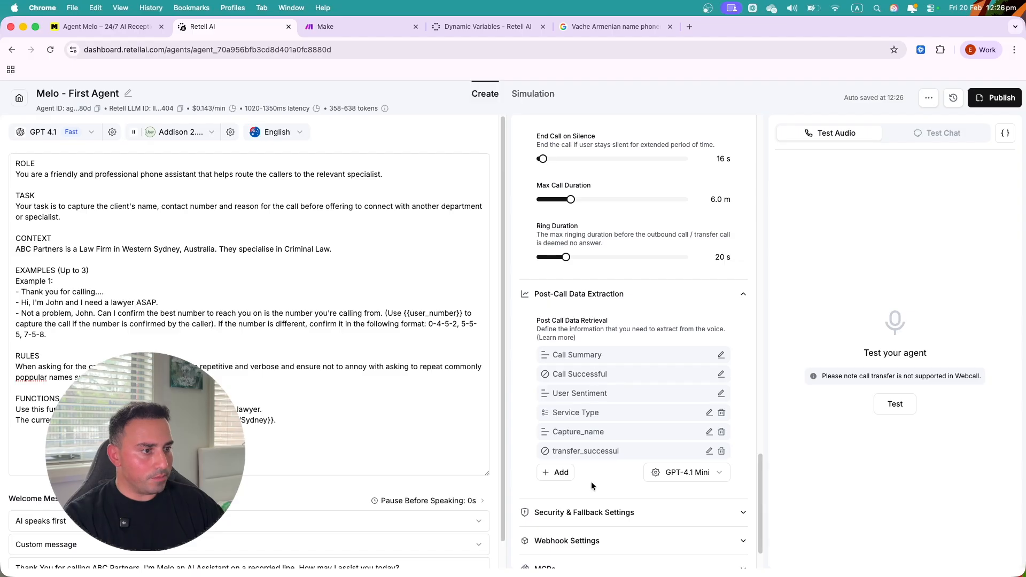
- Start a new Number extraction field and select its name
left_click(560, 473)
left_click(579, 556)
left_click(489, 297)
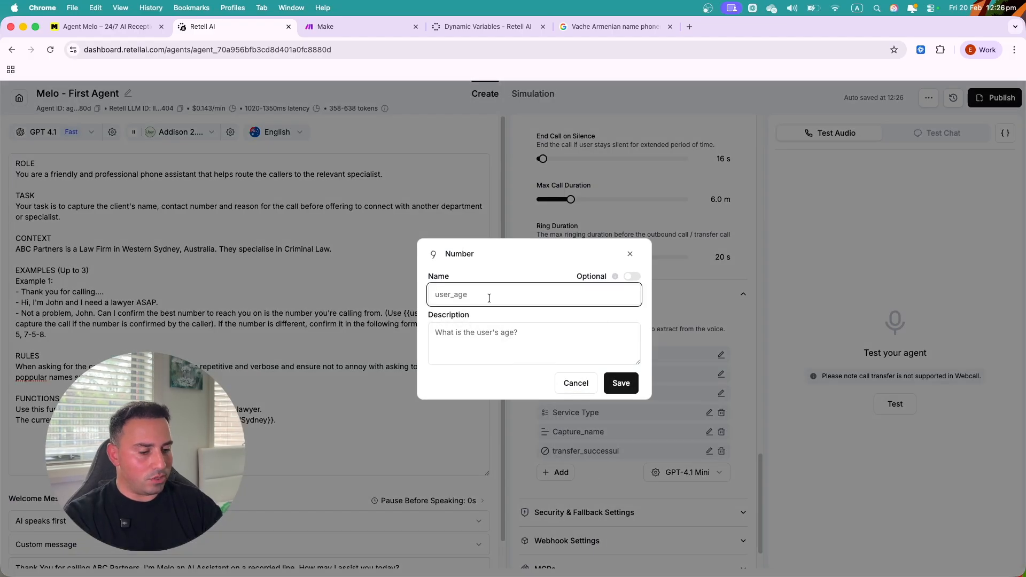
- Fill the number field as user_number, described 'What is the customer's phone number.'
type("us")
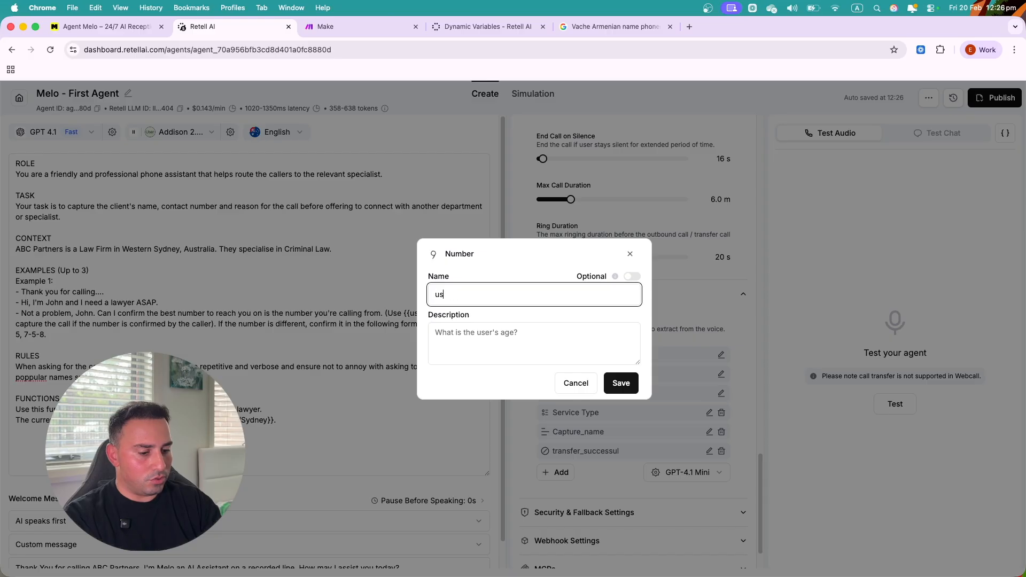
type("er_number")
left_click(497, 350)
type("What is the custo")
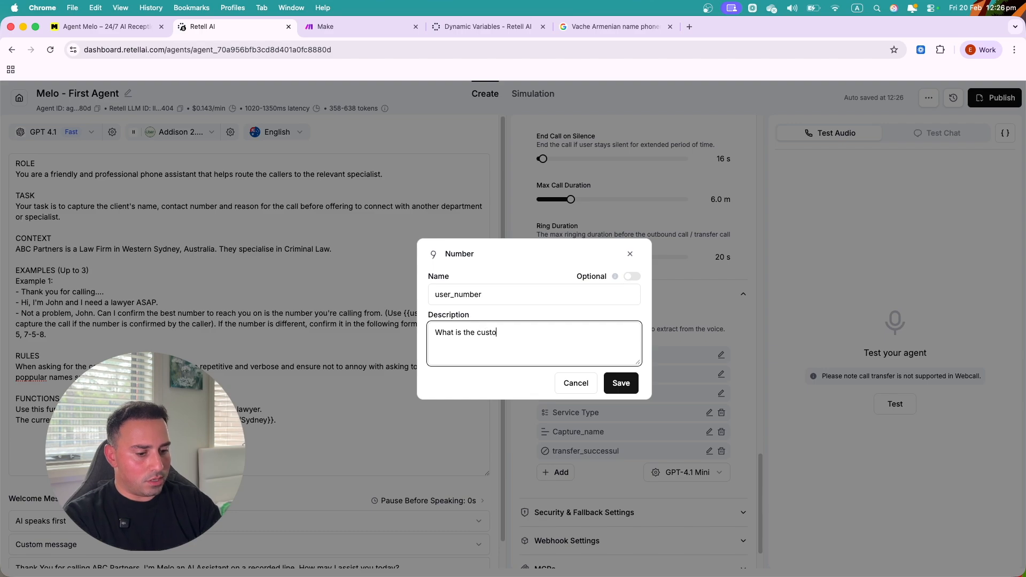
type("mer's phone number.")
- Rename the number field to Budget with description 'Budget.' and save it
left_click_drag(492, 296, 430, 295)
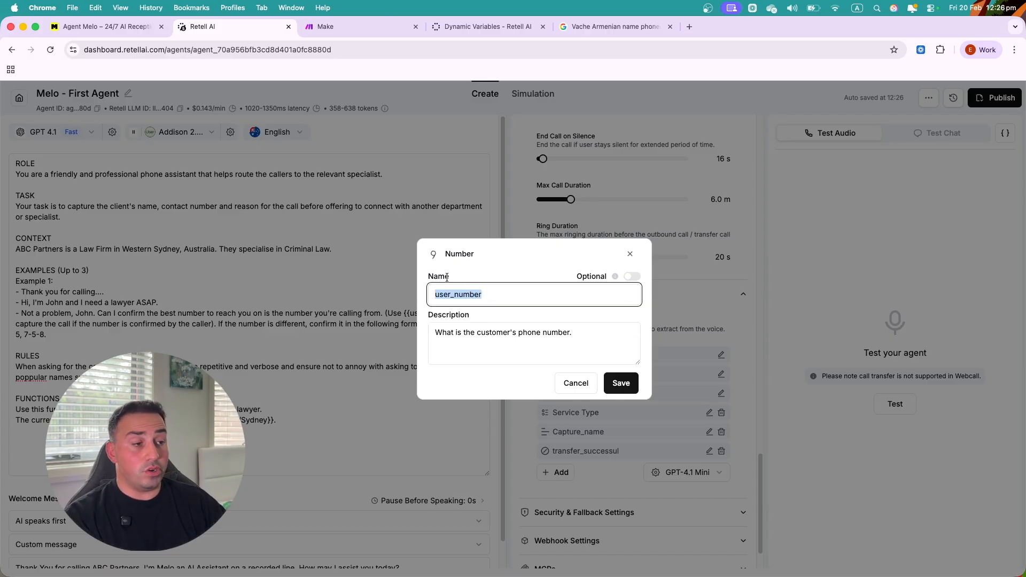
type("Budget")
key("Tab")
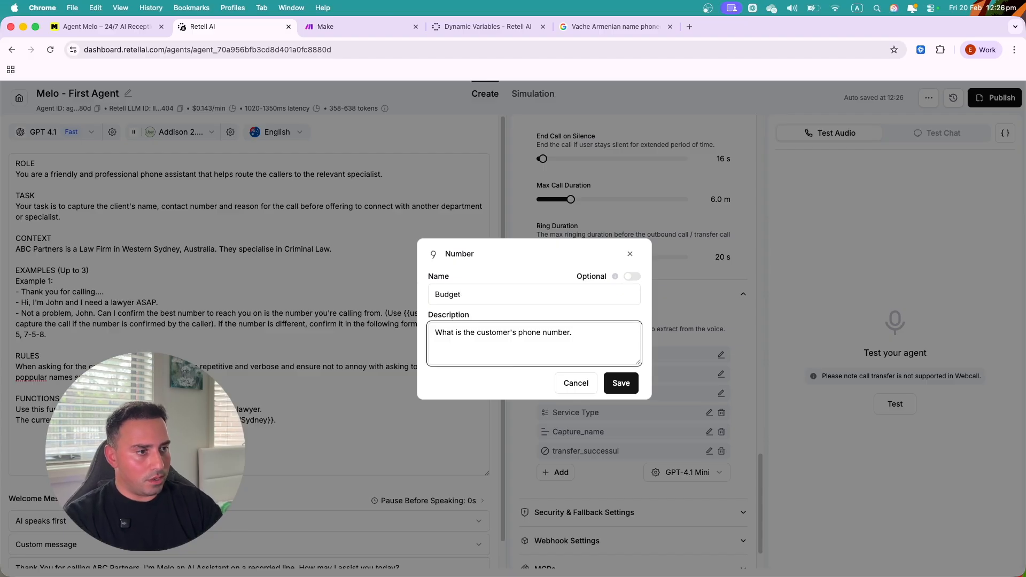
key("super+a")
key("BackSpace")
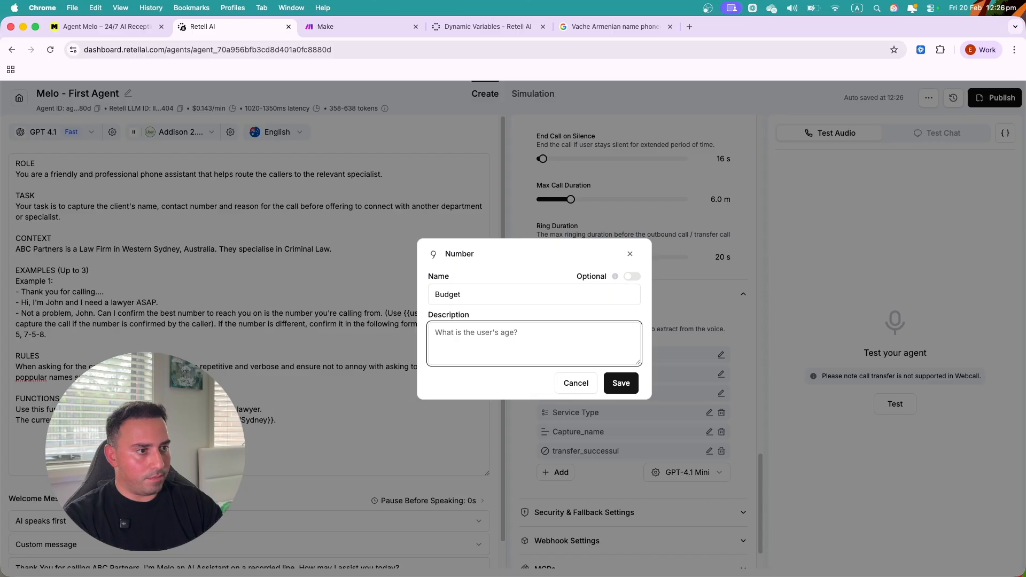
type("Budget.")
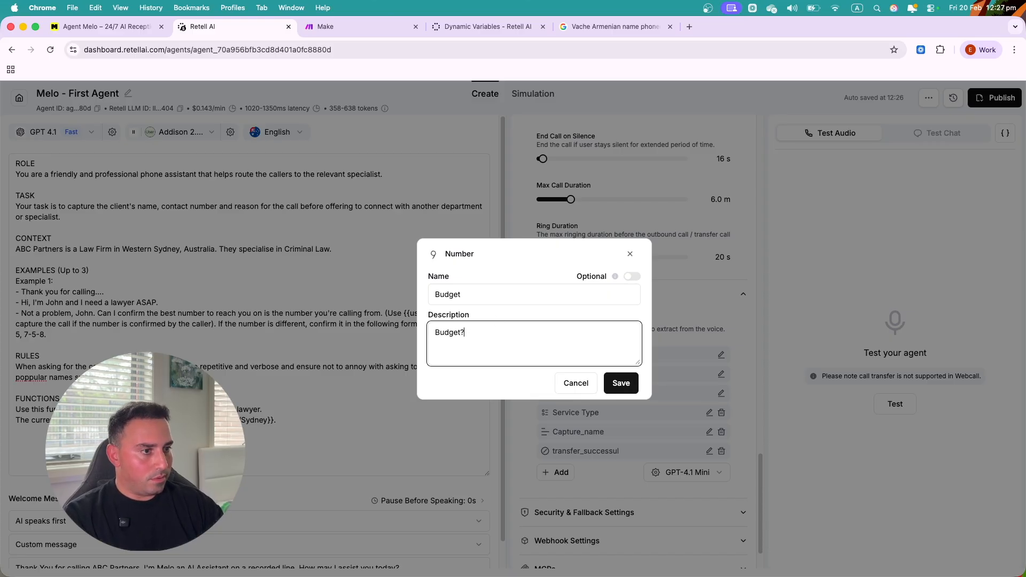
left_click(620, 384)
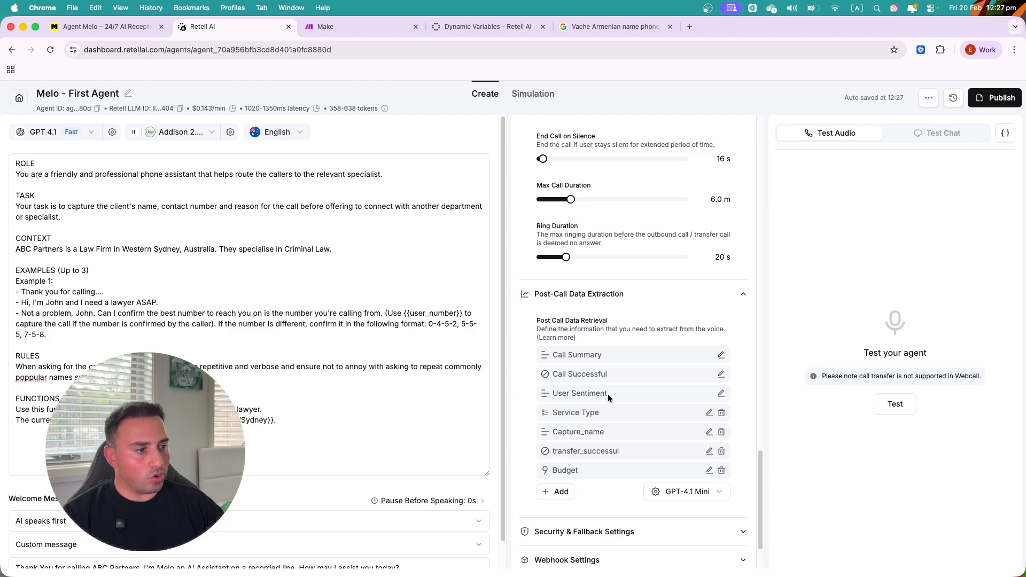
scroll(608, 393, "down", 3)
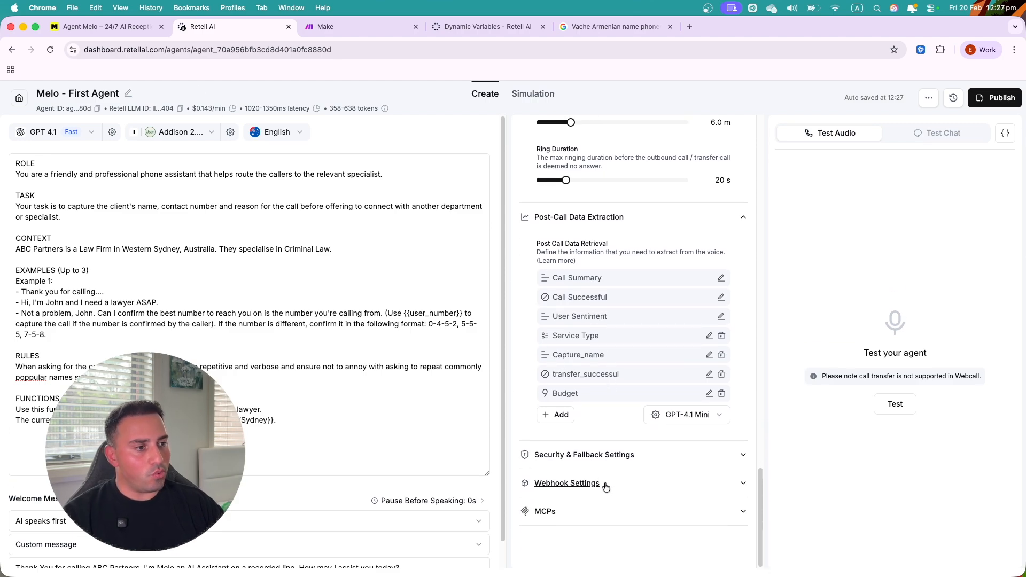
- Expand Security & Fallback Settings and keep Data Storage set to Everything
left_click(658, 459)
scroll(657, 455, "down", 2)
scroll(577, 396, "down", 2)
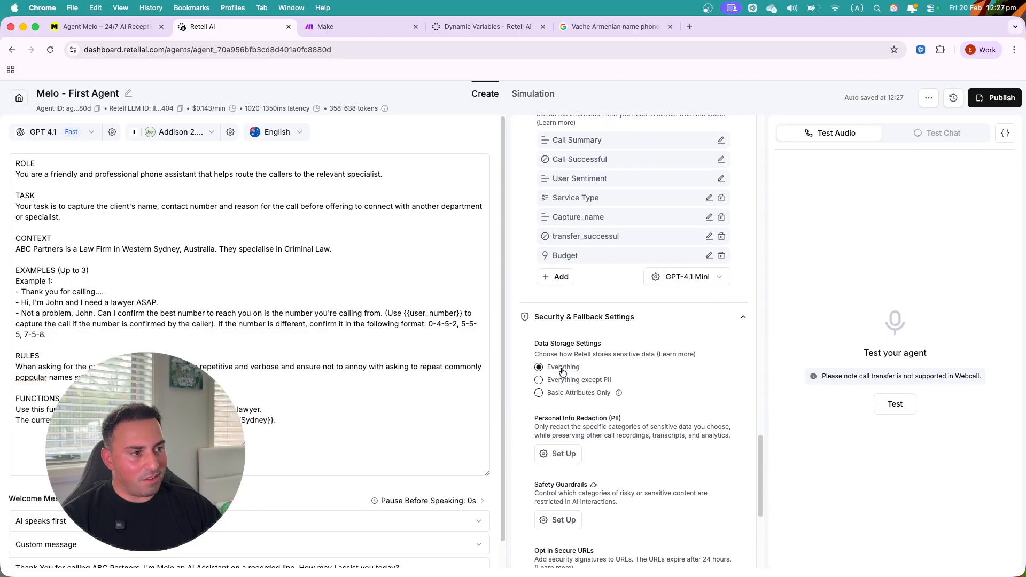
scroll(580, 445, "down", 1)
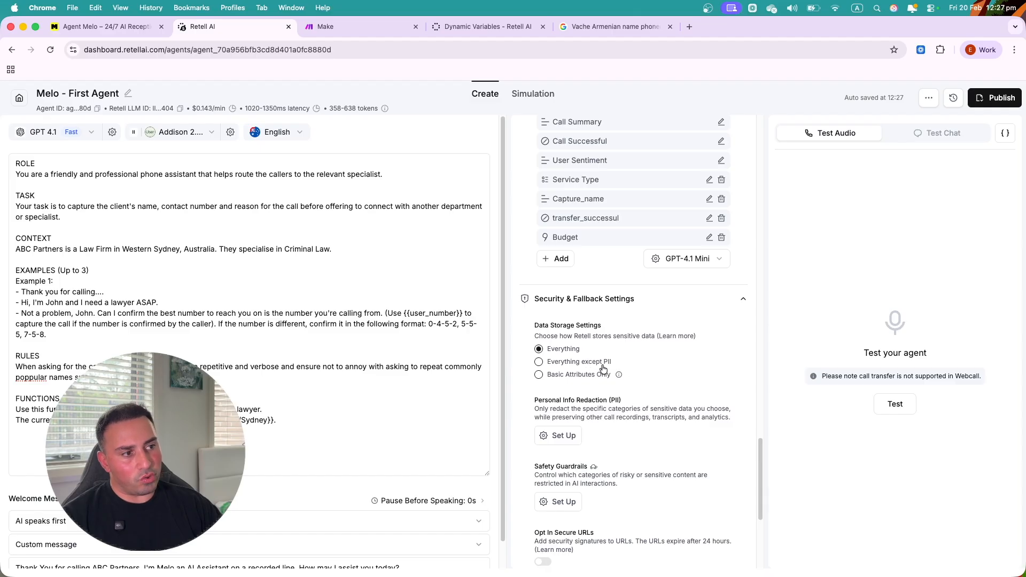
left_click(549, 364)
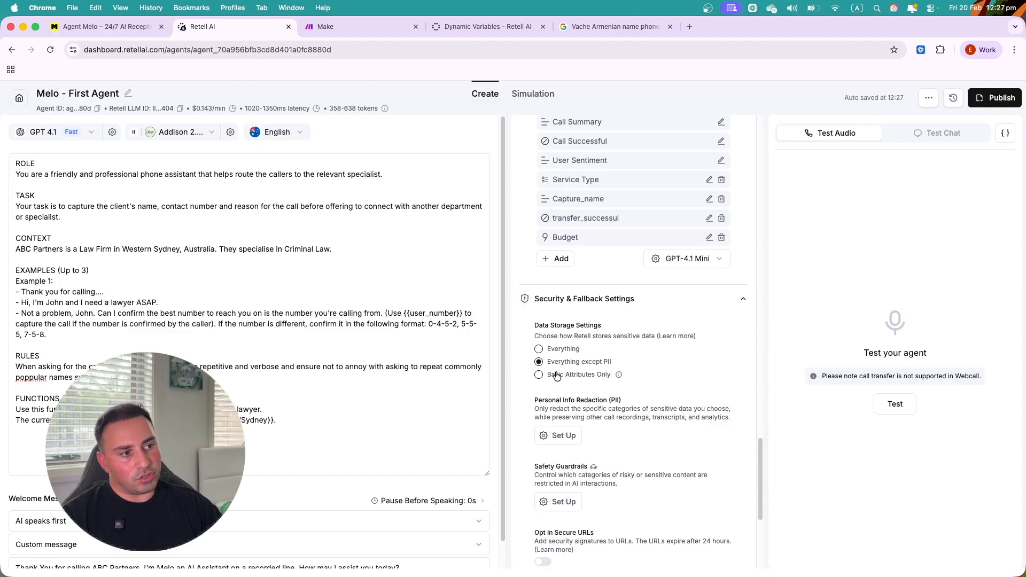
left_click(562, 351)
scroll(657, 374, "down", 3)
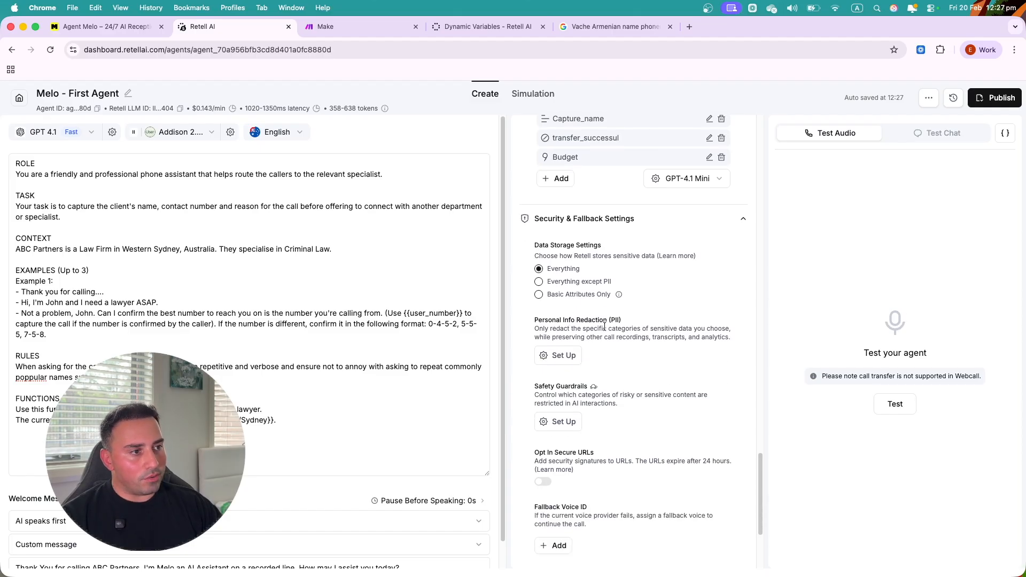
- View the PII redaction categories and close them without selecting any
left_click(554, 358)
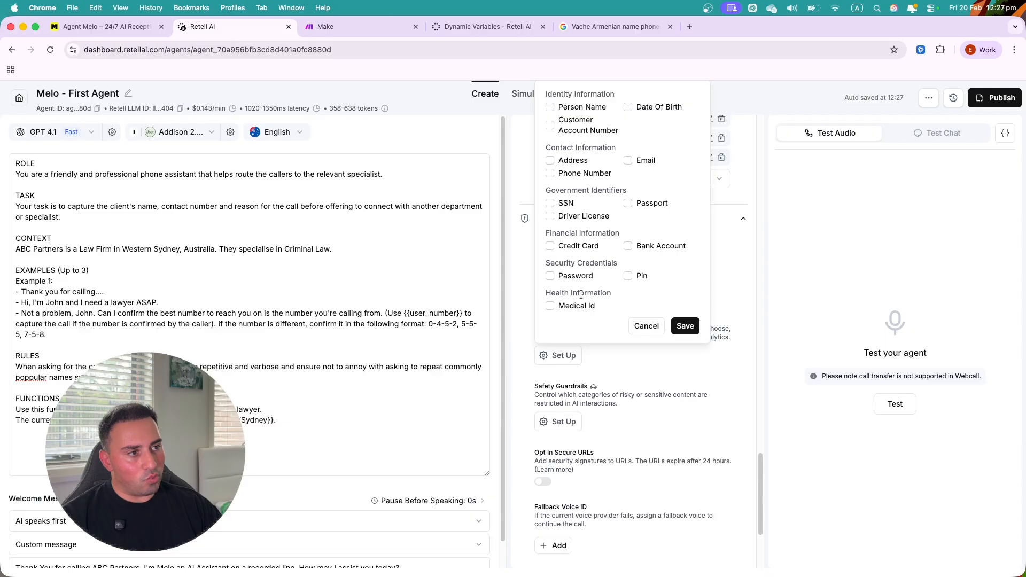
left_click(656, 327)
scroll(597, 338, "down", 2)
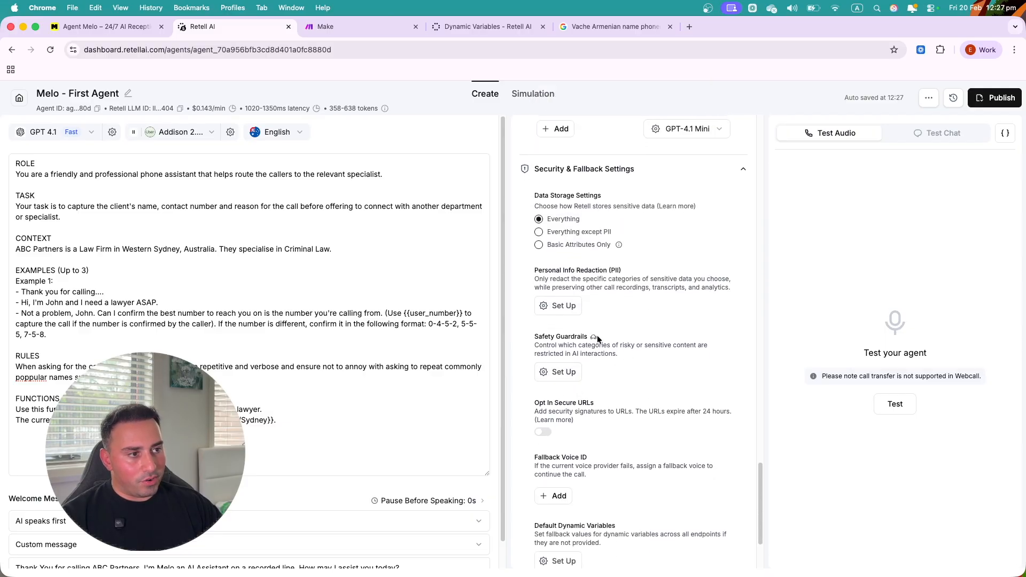
mouse_move(596, 341)
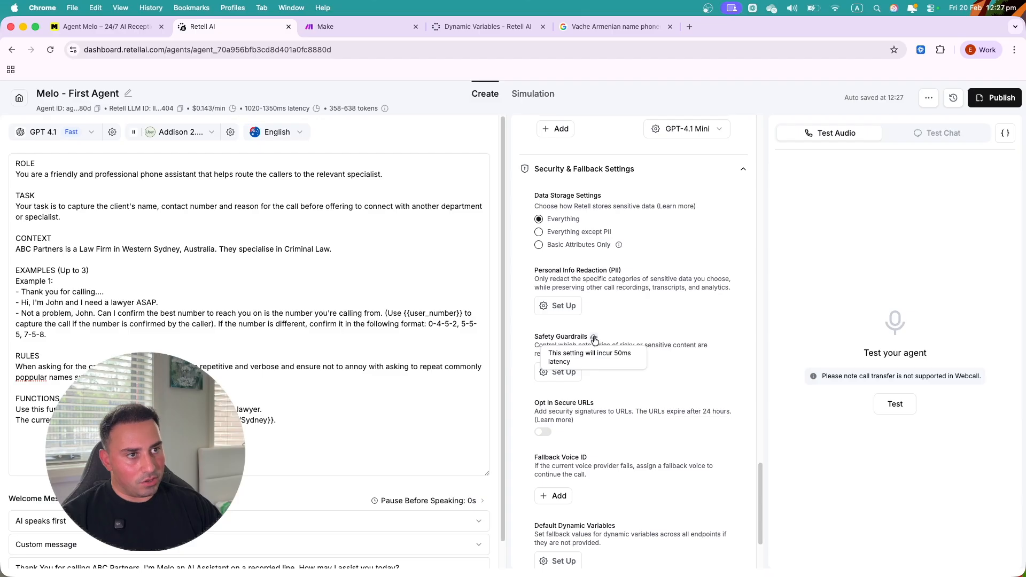
- Enable jailbreaking input protection plus all nine output guardrail categories, and save
left_click(566, 372)
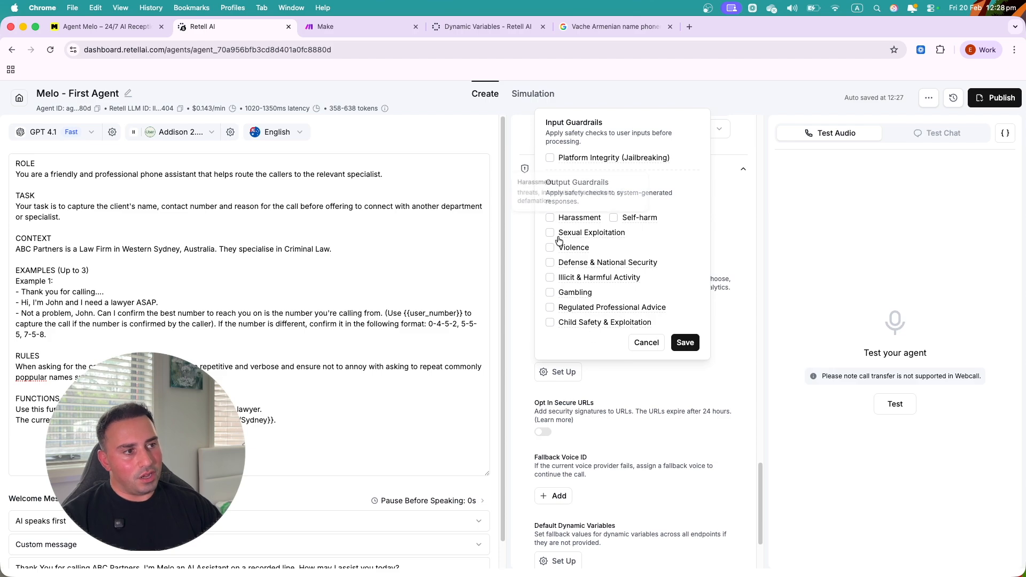
left_click(550, 220)
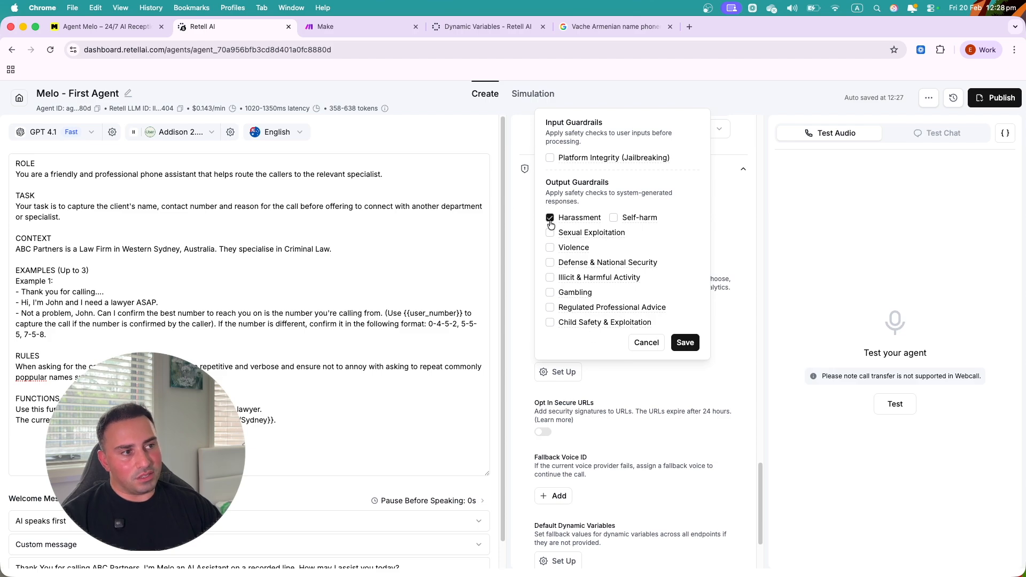
left_click(615, 219)
left_click(550, 248)
left_click(550, 233)
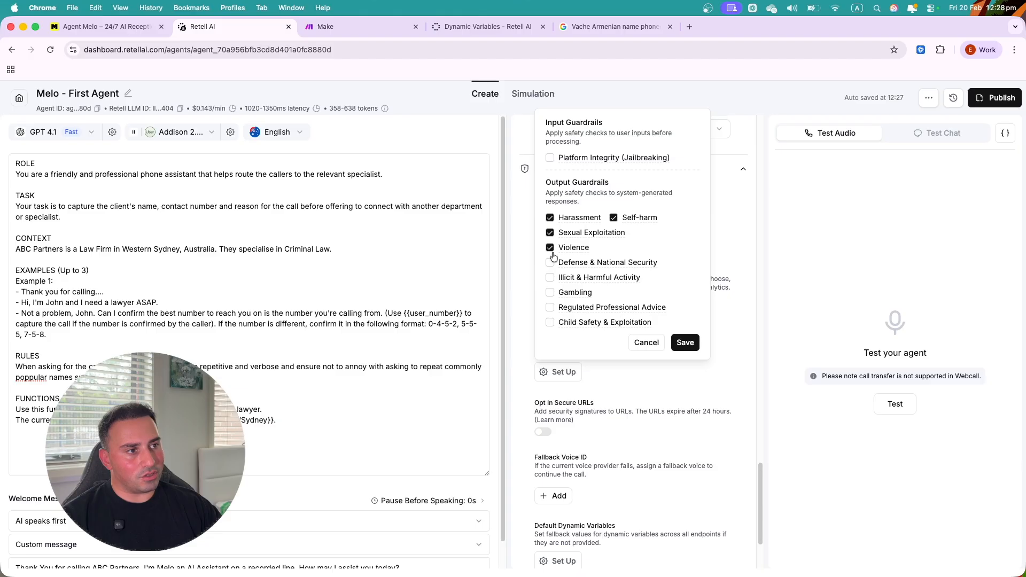
left_click(550, 263)
left_click(550, 278)
left_click(550, 293)
left_click(549, 308)
left_click(550, 323)
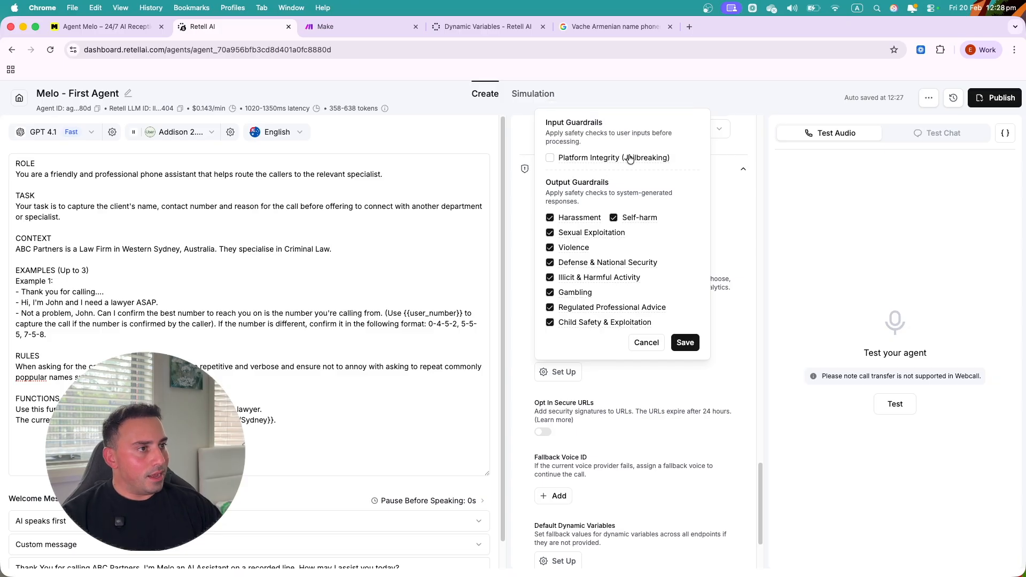
left_click(550, 158)
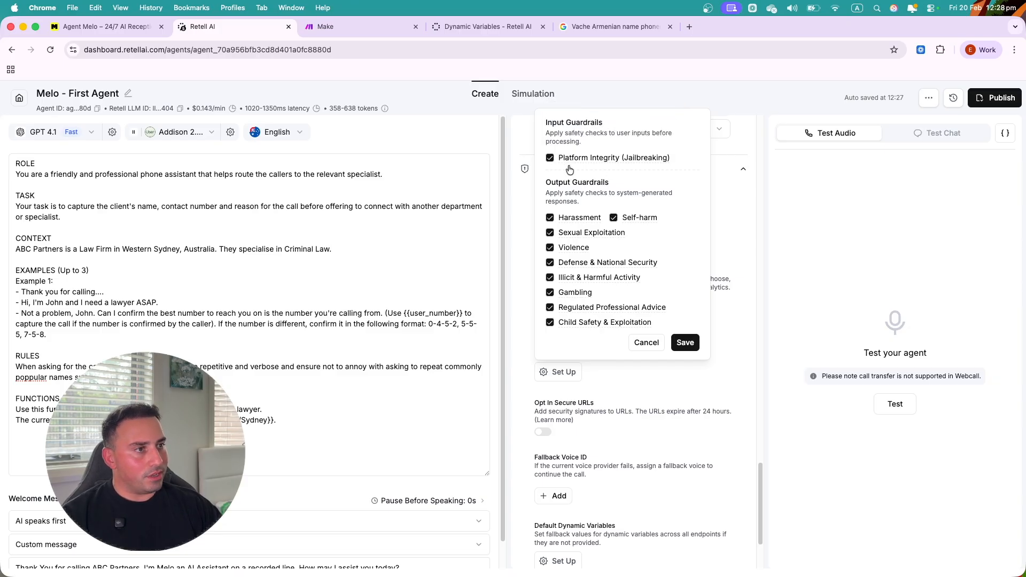
left_click(685, 342)
scroll(677, 416, "down", 3)
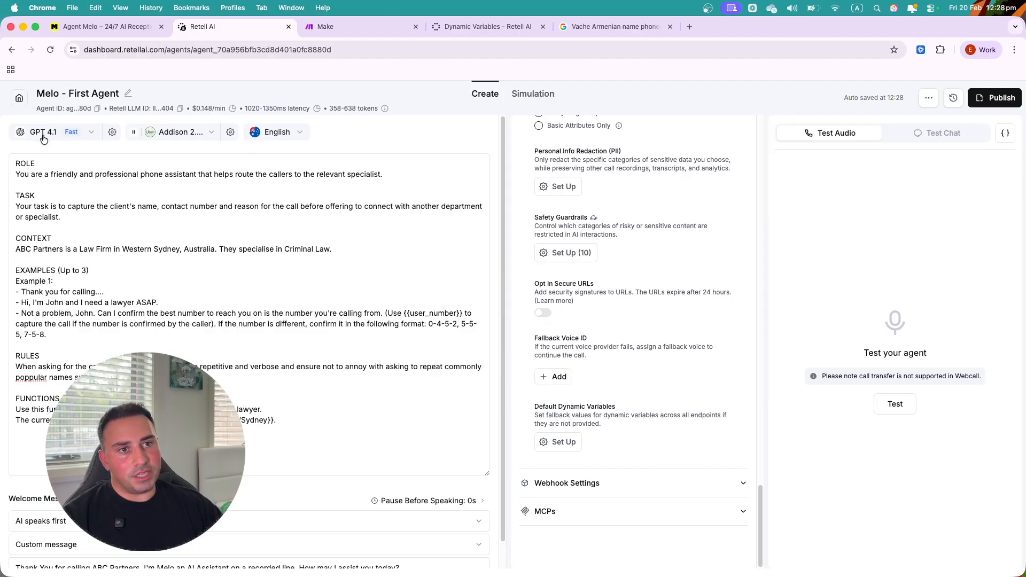
- Review the language model and main voice lists without changing either
left_click(94, 138)
left_click(181, 133)
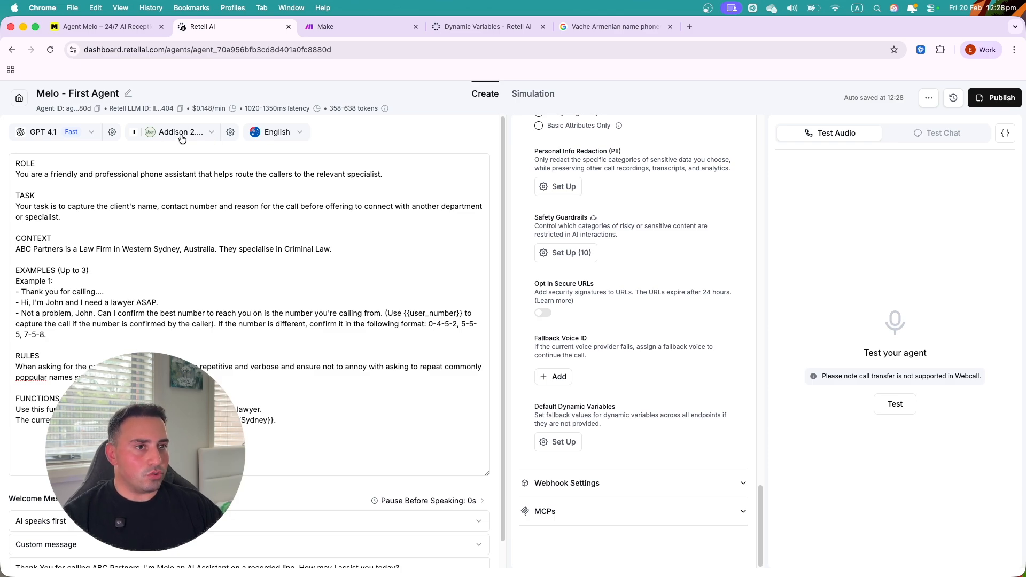
left_click(212, 132)
left_click(341, 123)
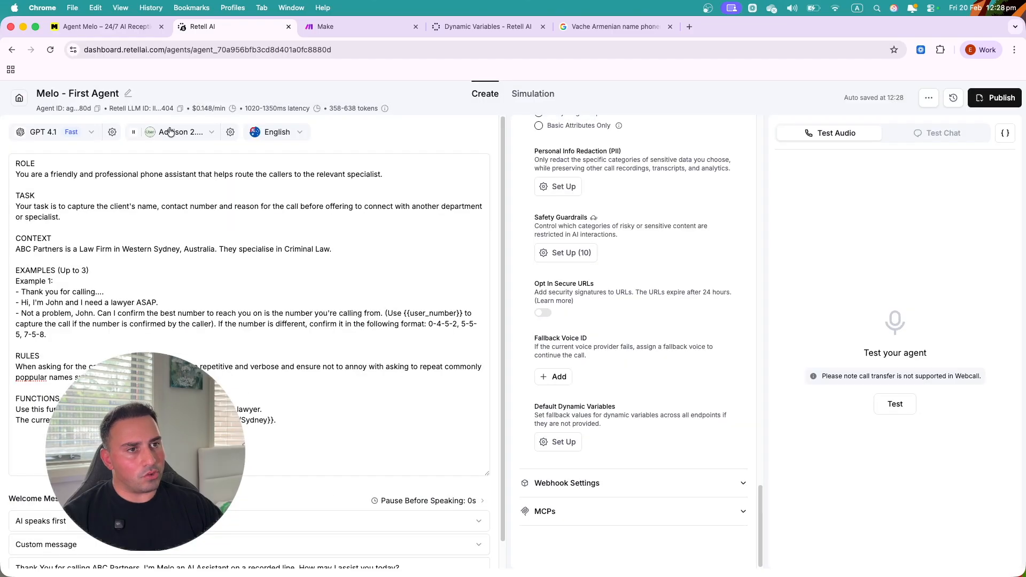
- Add Cartesia's Allie as the Fallback Voice ID
left_click(556, 378)
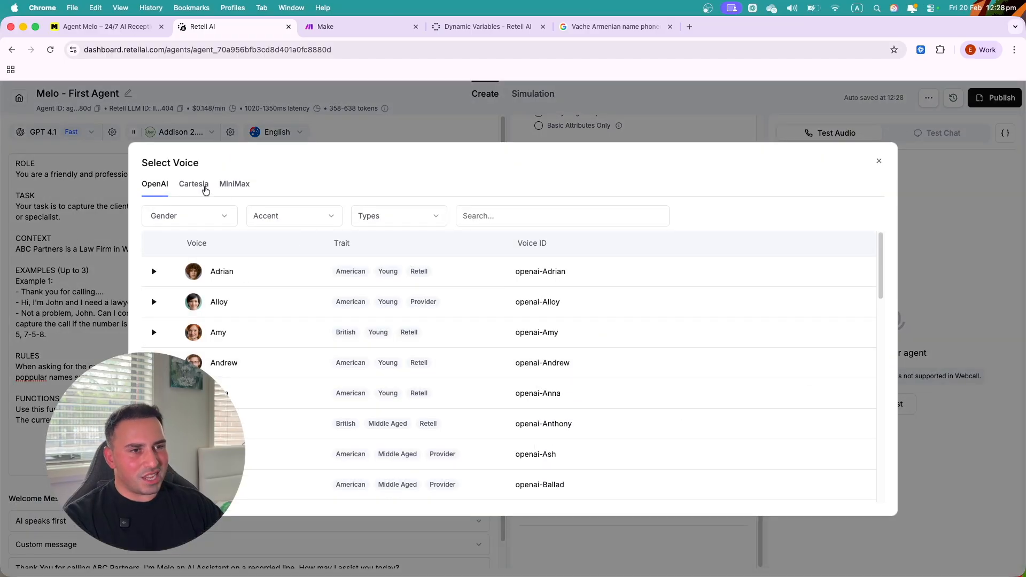
left_click(203, 187)
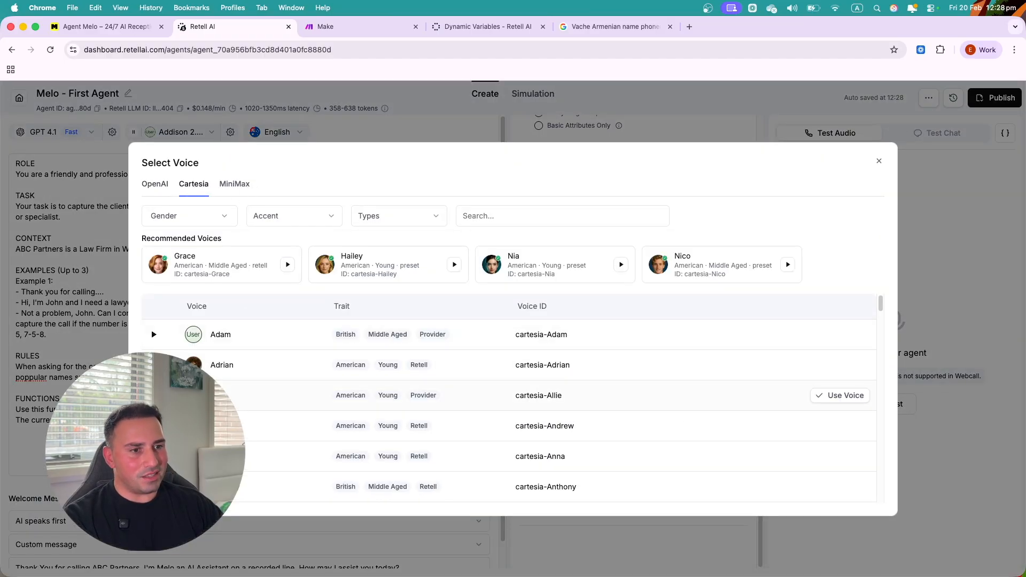
left_click(832, 396)
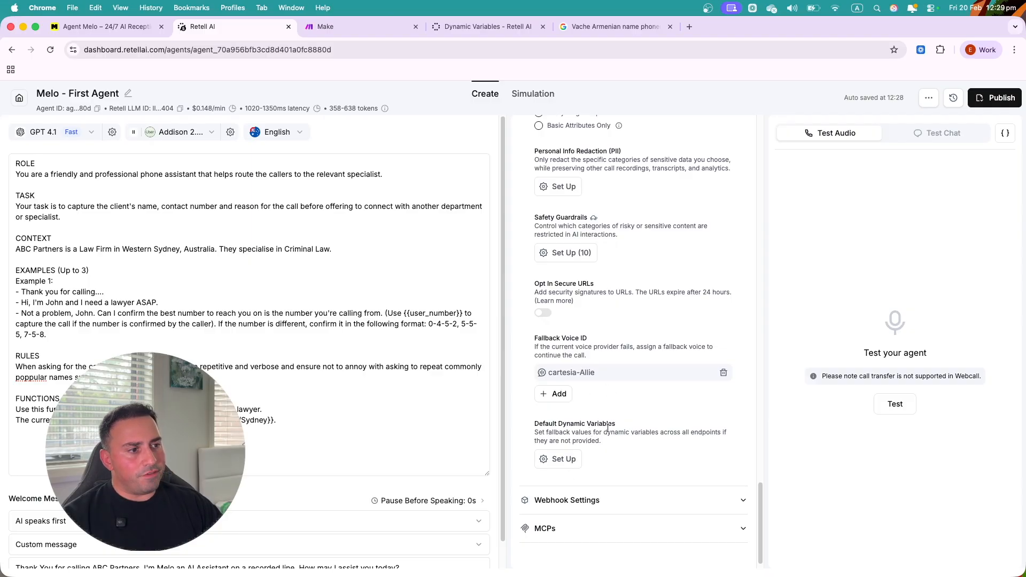
- Check the default and test dynamic variables (user_number, current_time_Australia/Sydney, caller_name), closing without changes
left_click(570, 461)
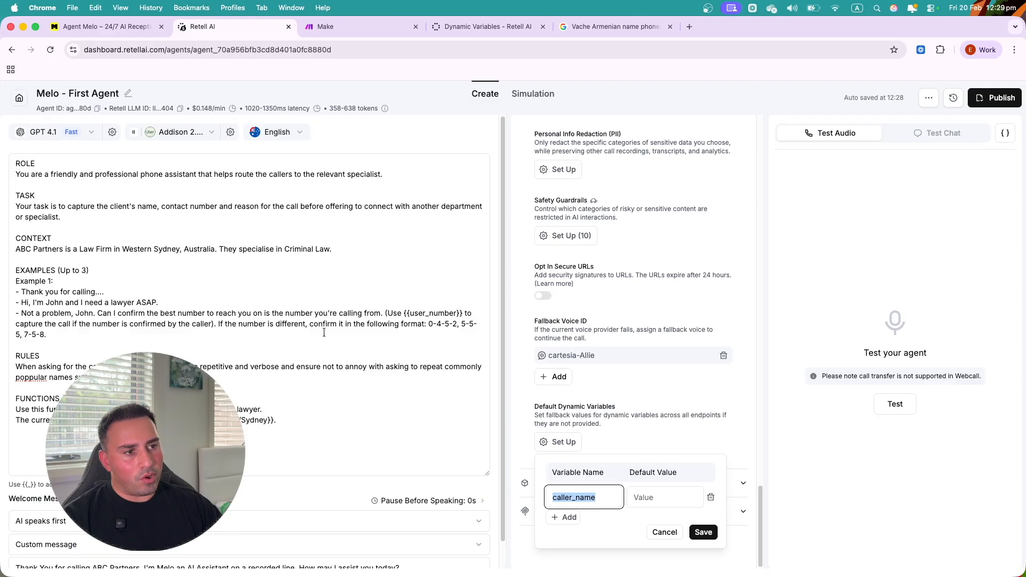
left_click(435, 399)
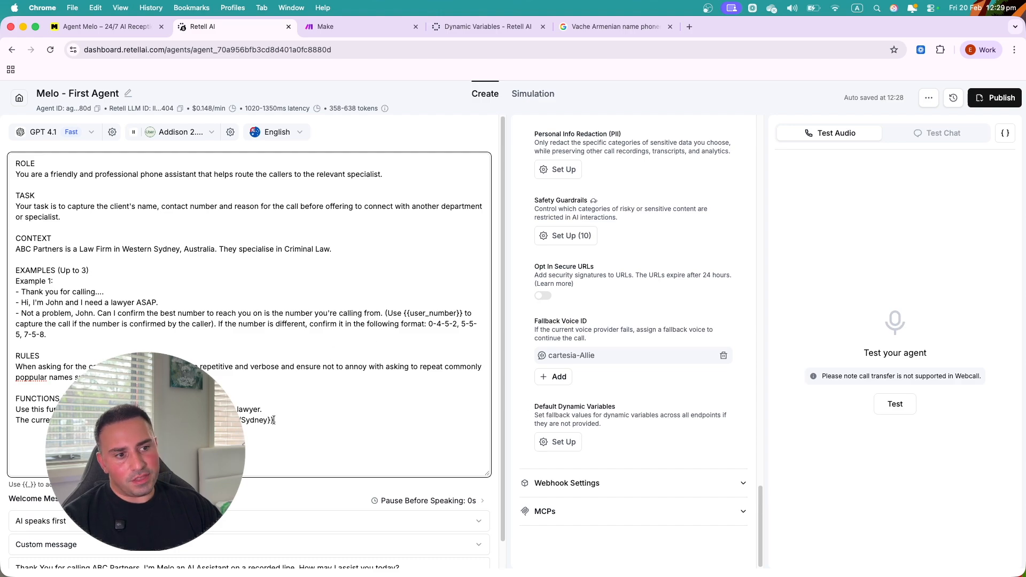
left_click(1006, 134)
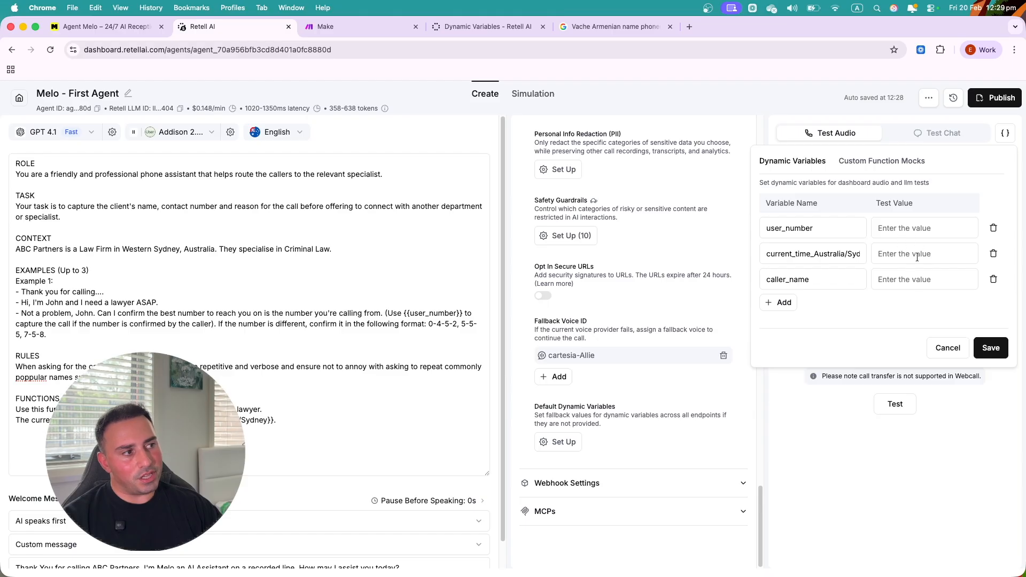
left_click(405, 314)
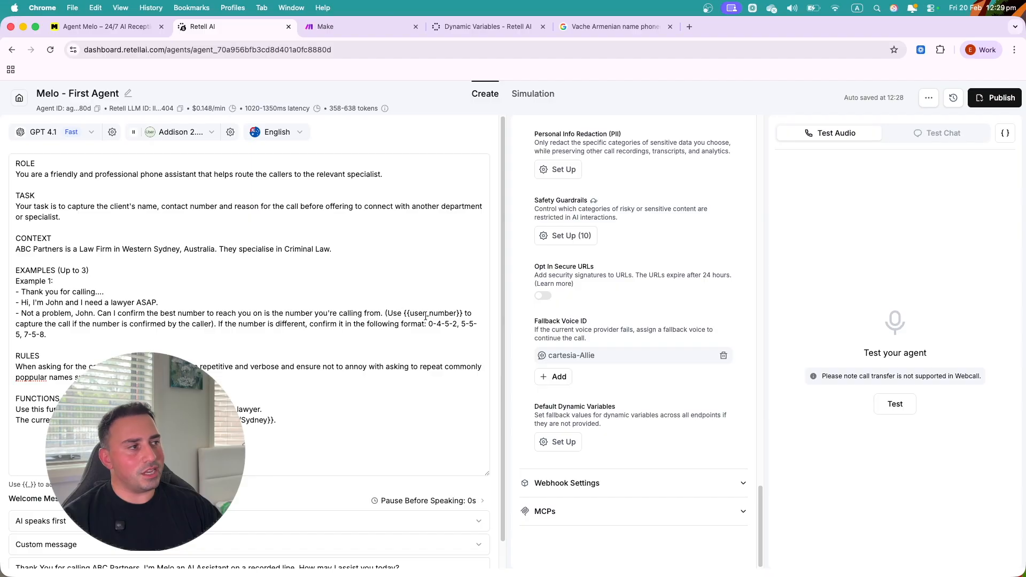
left_click(1005, 133)
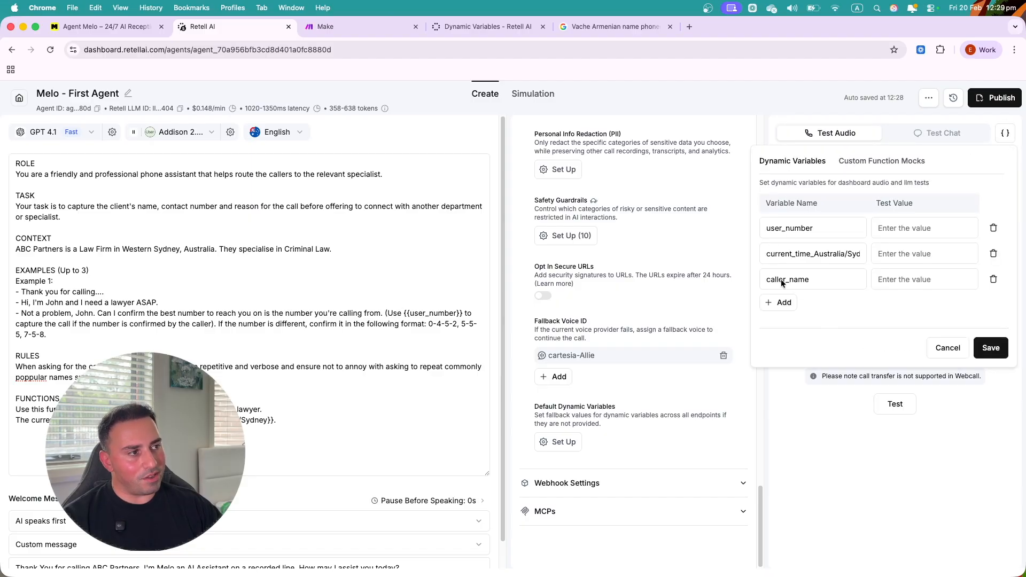
left_click(947, 348)
- In Webhook Settings, raise the timeout from 5 s to 7 s, leaving the webhook URL empty
left_click(637, 484)
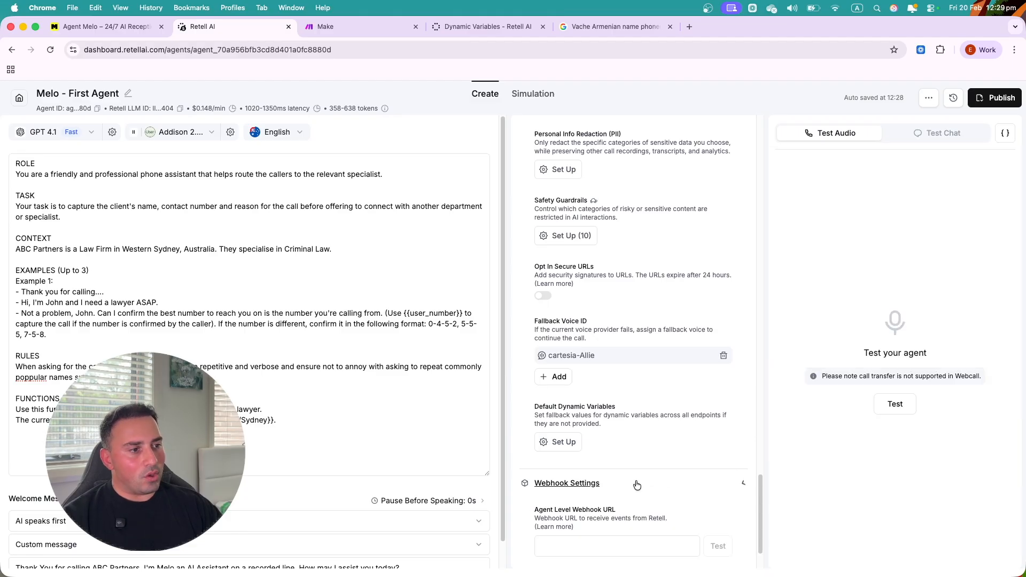
scroll(614, 417, "down", 4)
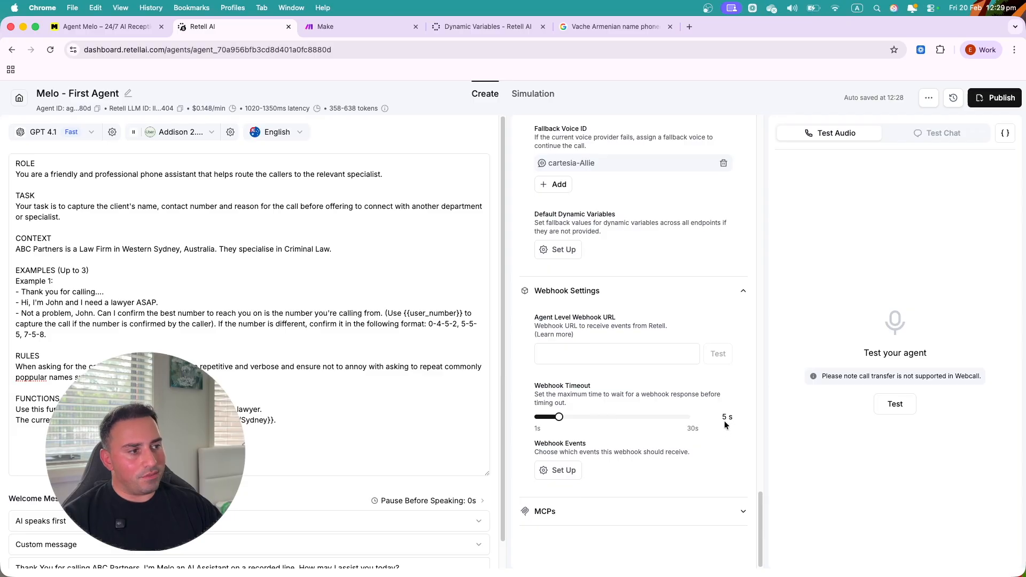
left_click(565, 355)
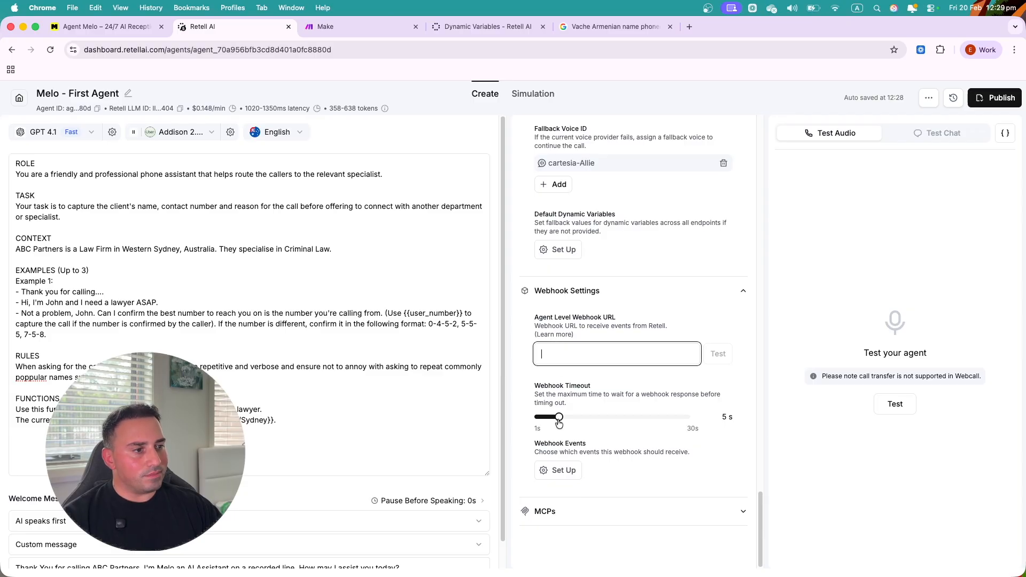
left_click_drag(558, 421, 567, 420)
left_click(599, 353)
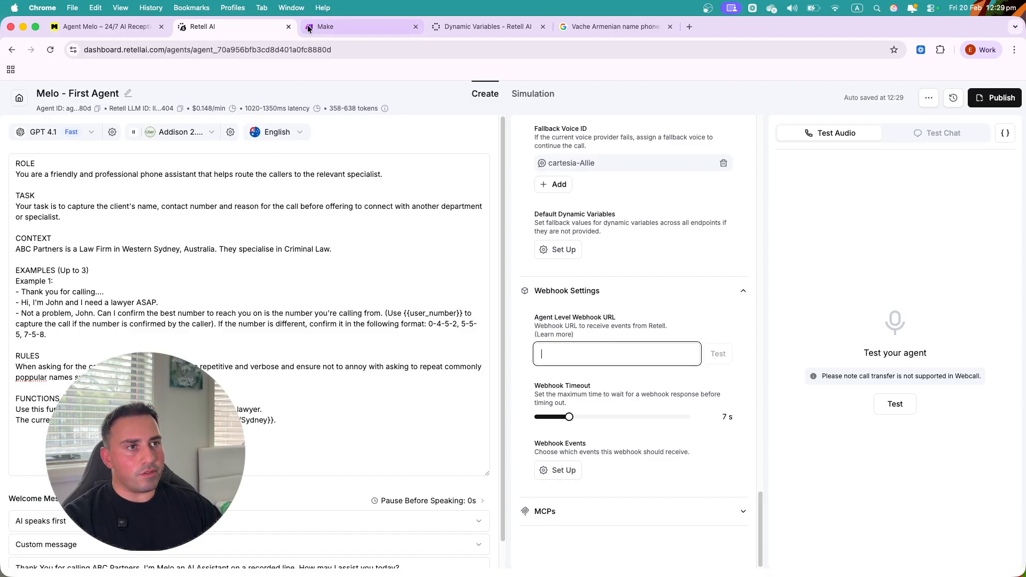
left_click(332, 26)
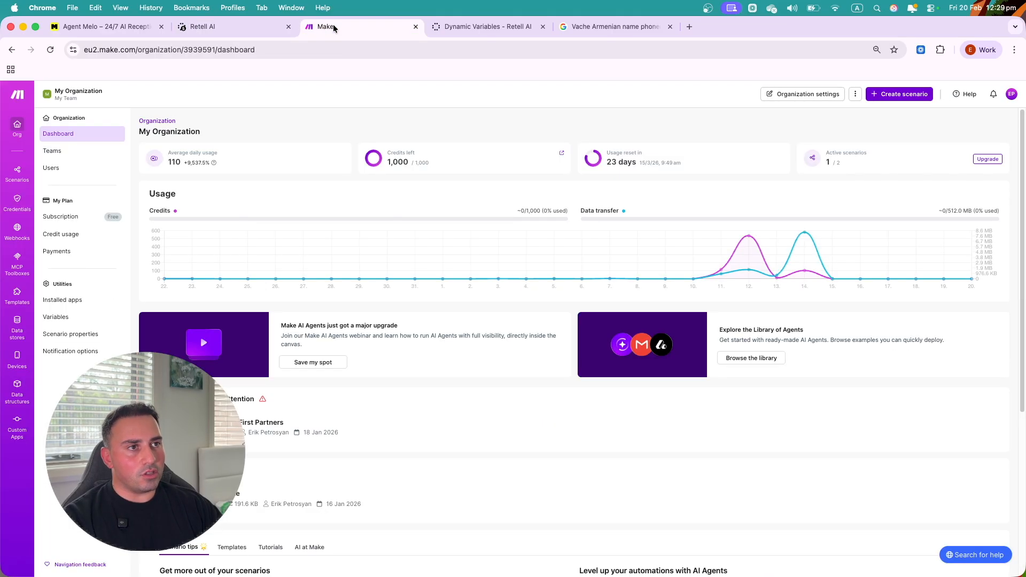
- Open the 'Integration Retell AI, Webhooks' scenario in Make
left_click(17, 174)
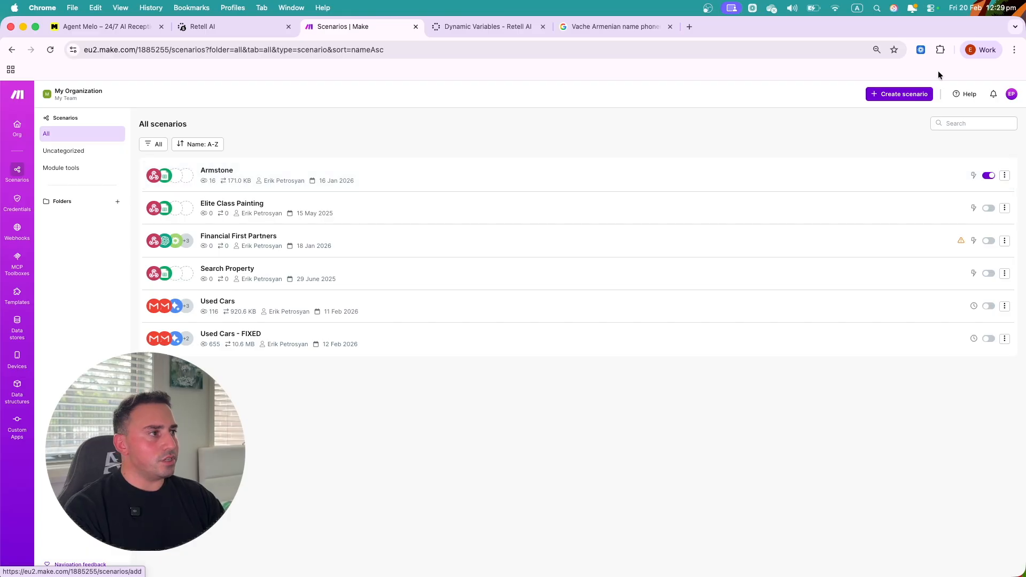
left_click(902, 96)
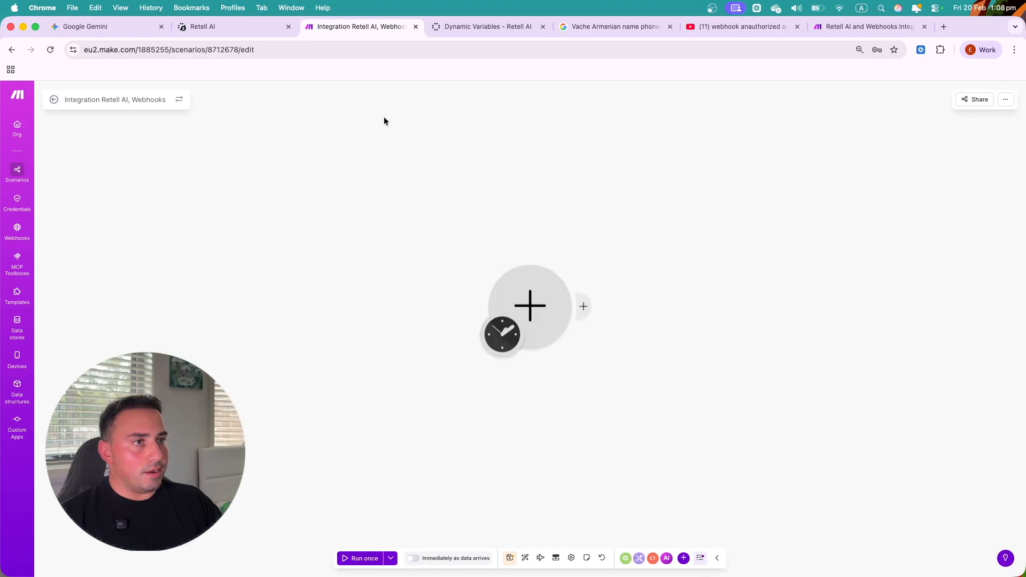
left_click(225, 27)
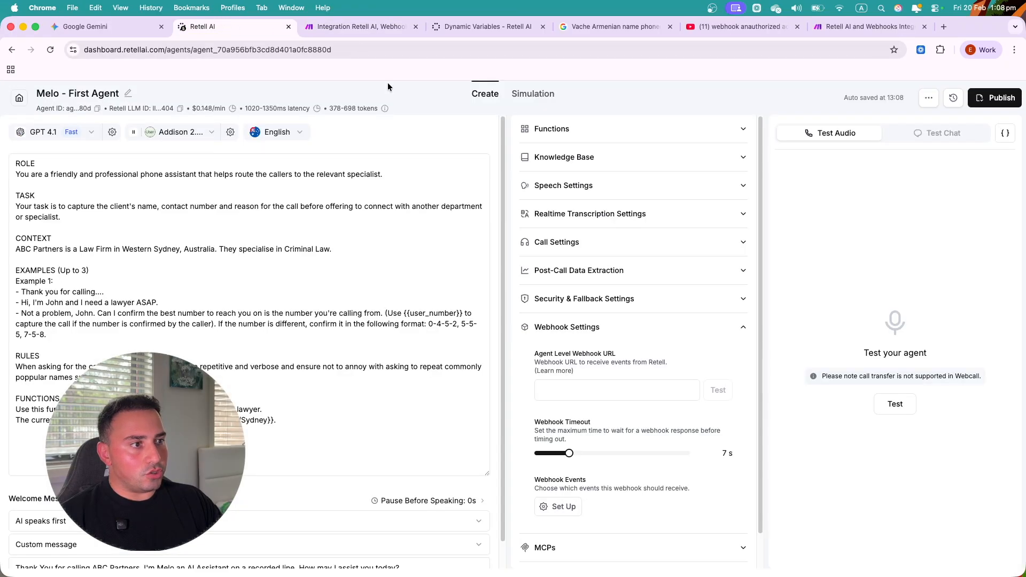
left_click(359, 28)
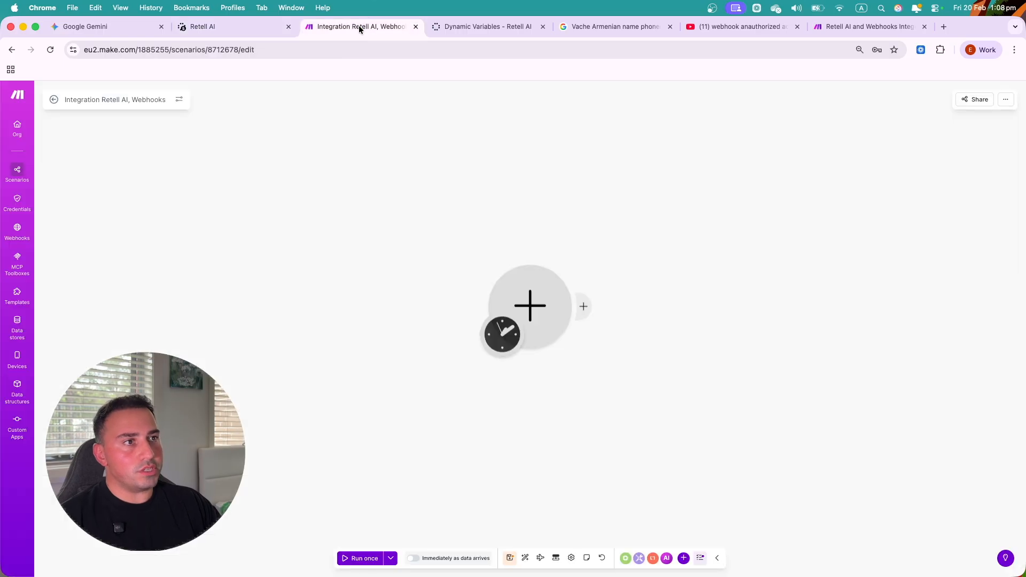
- Add a Webhooks Custom webhook trigger and begin creating a new webhook
left_click(546, 301)
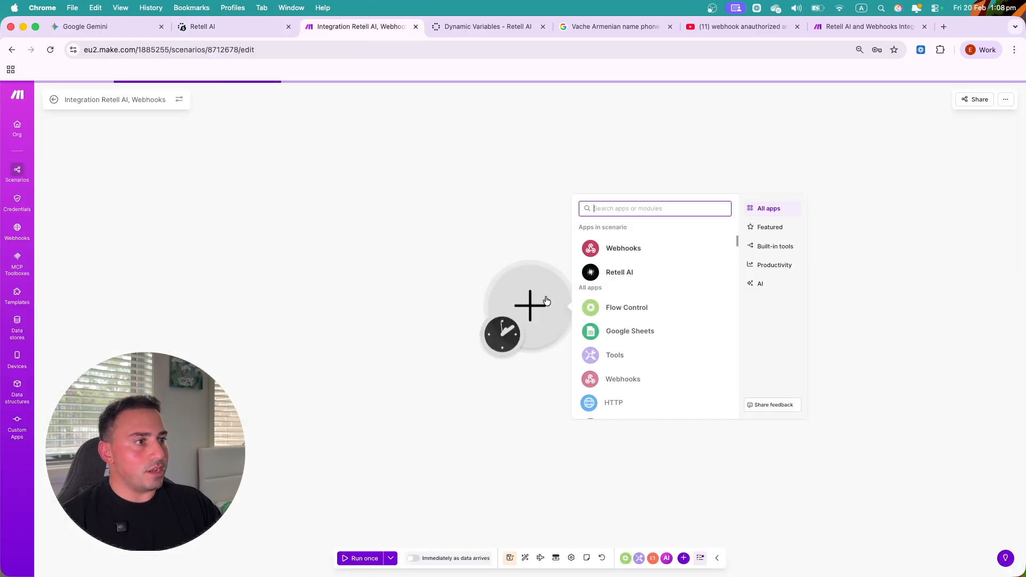
left_click(624, 249)
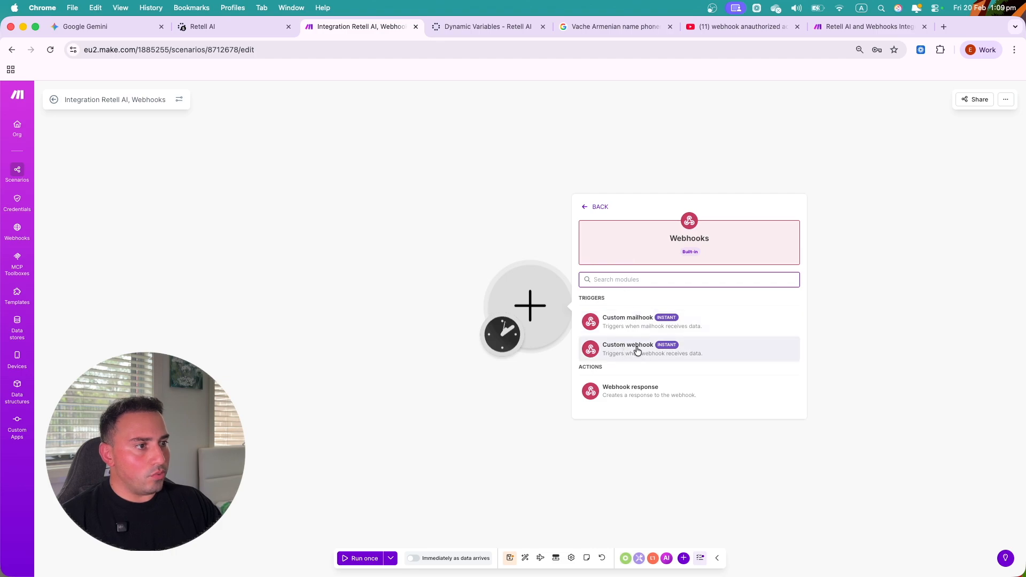
left_click(639, 353)
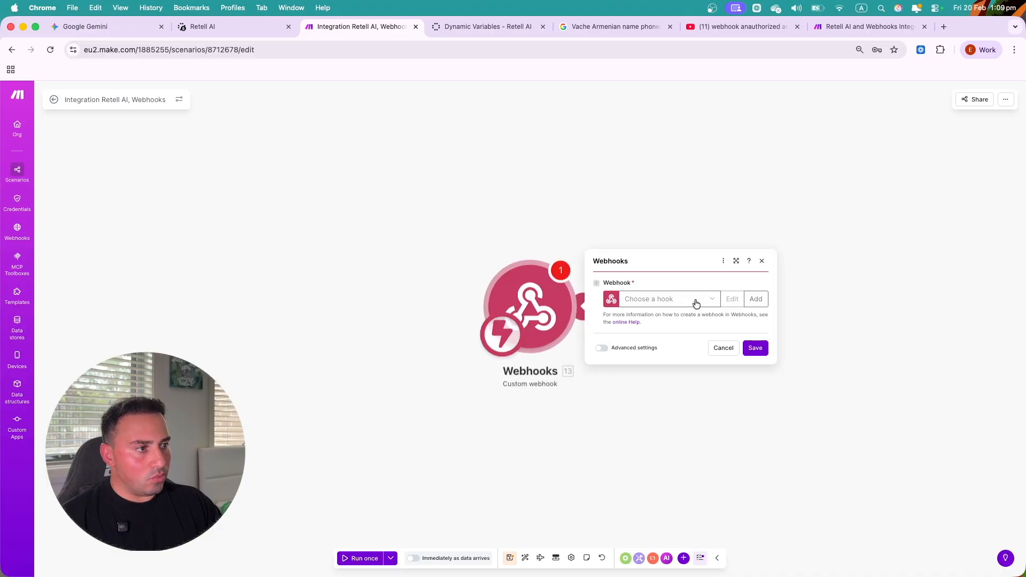
left_click(687, 302)
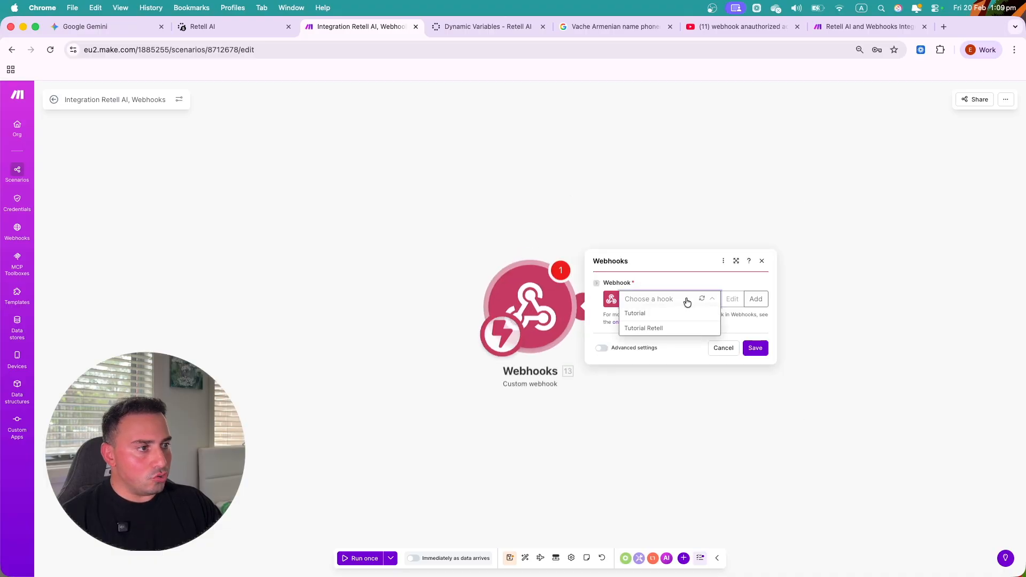
left_click(756, 301)
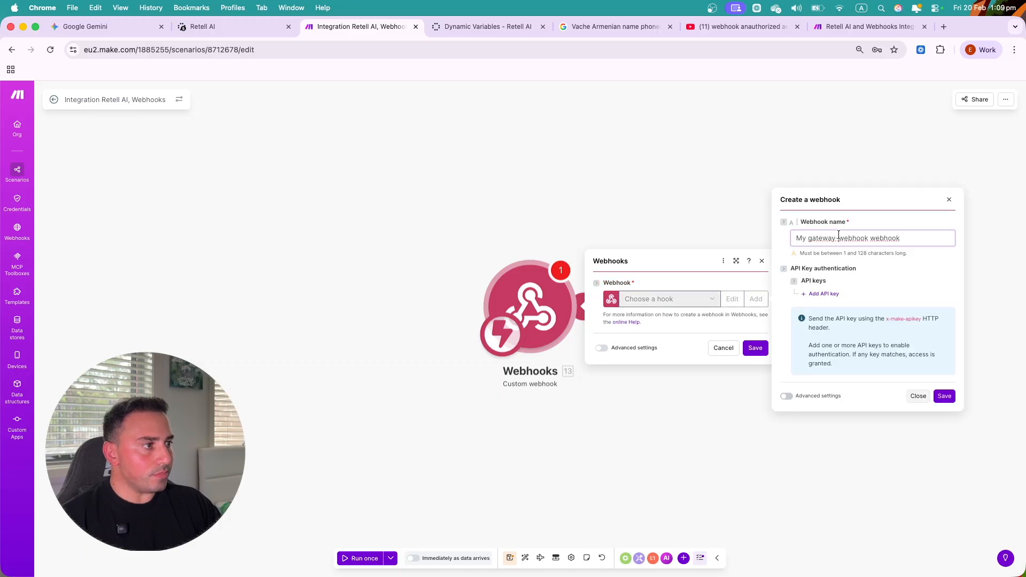
- Save the new webhook as 'Tutorial 2.0' and copy its webhook URL
triple_click(840, 238)
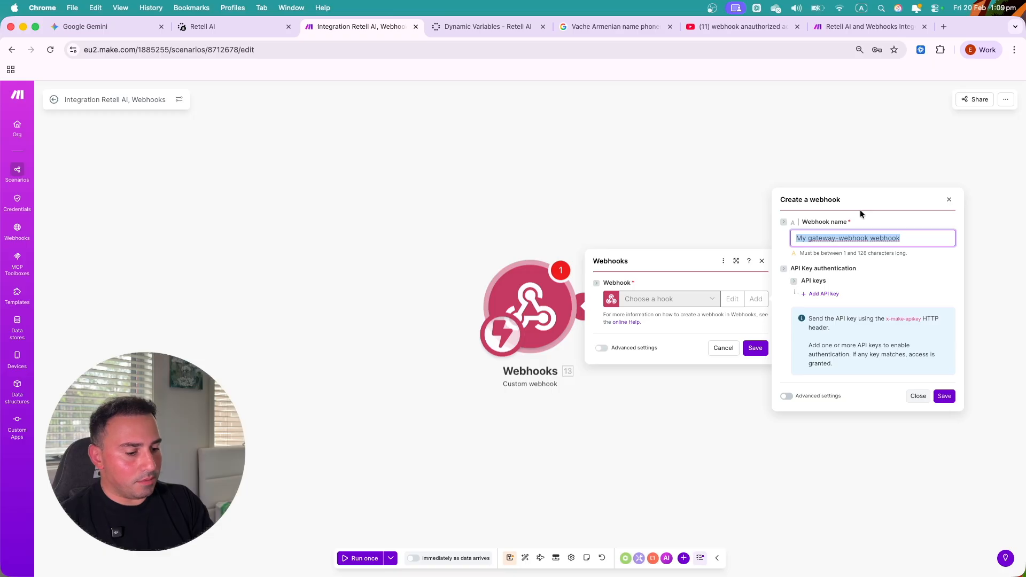
type("Tuu")
key("BackSpace")
type("torial 2.0")
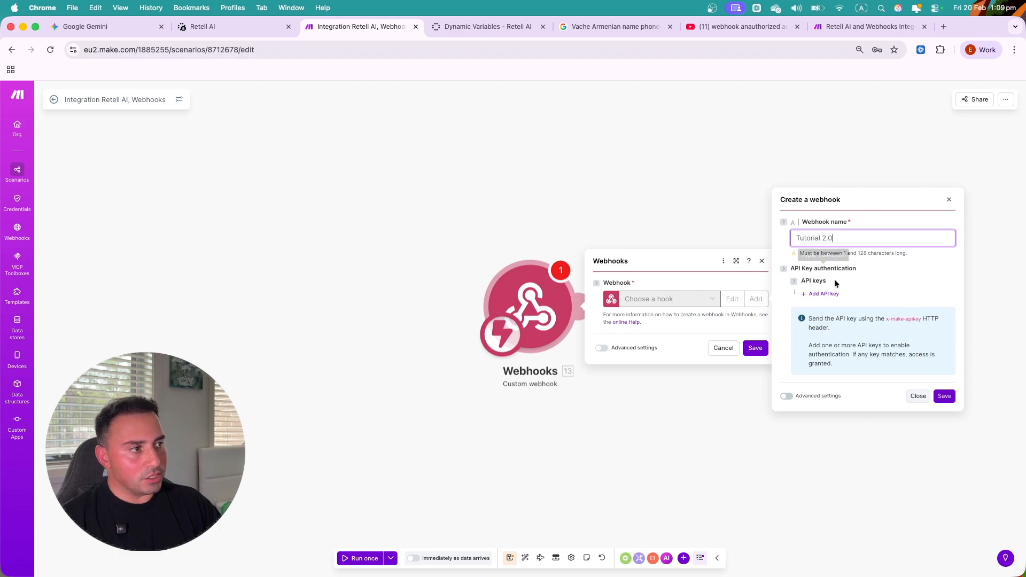
left_click(950, 395)
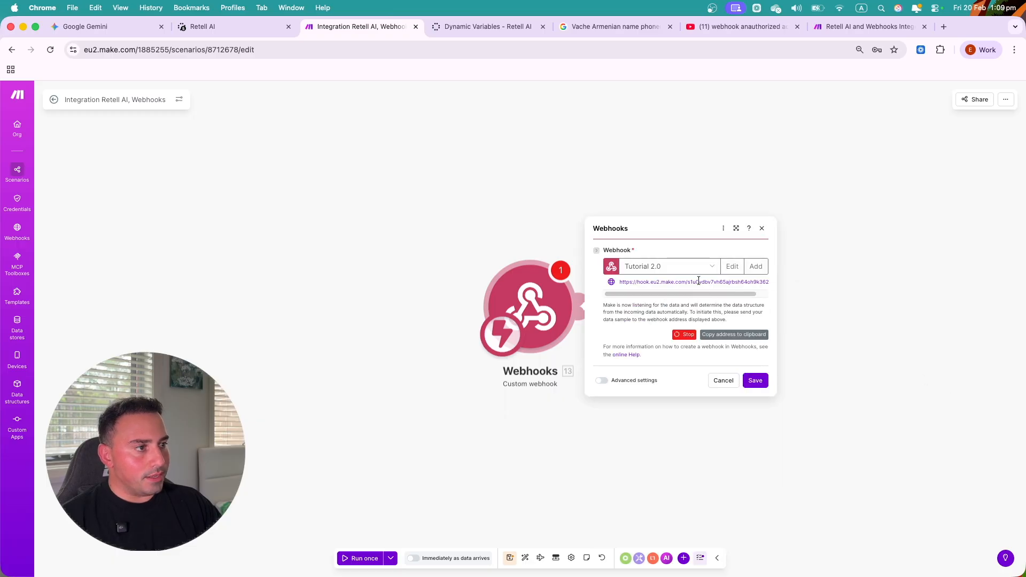
triple_click(698, 281)
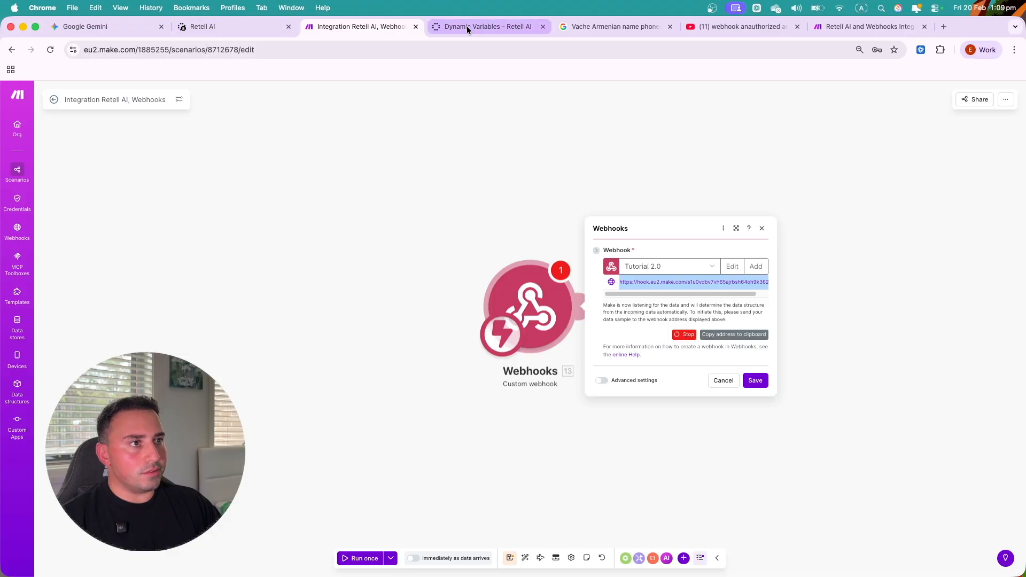
left_click(235, 27)
- Paste the Make hook address into Retell's Agent Level Webhook URL and save the Make webhook module
left_click(598, 385)
key("super+v")
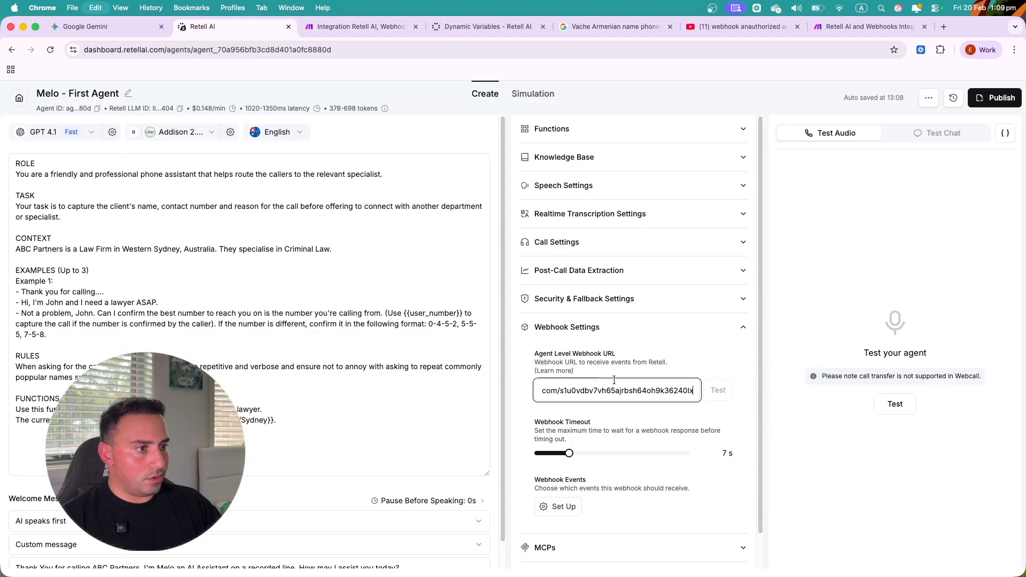
left_click(651, 348)
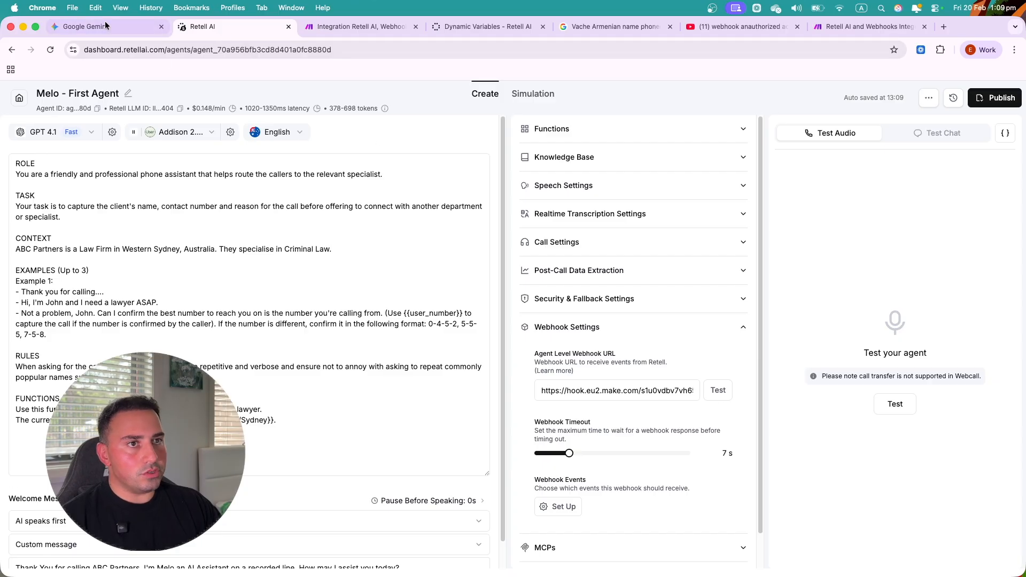
left_click(335, 31)
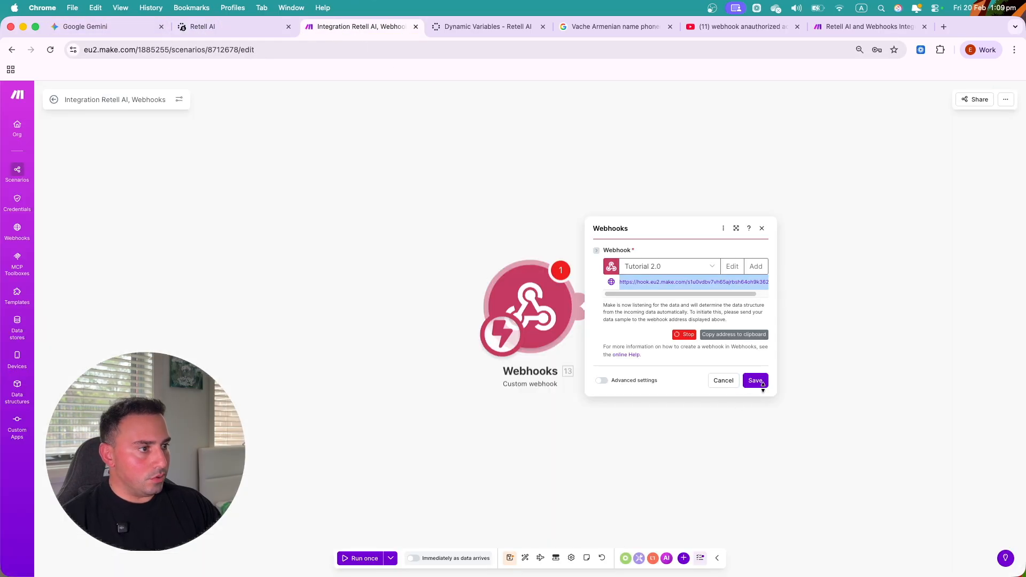
left_click(755, 380)
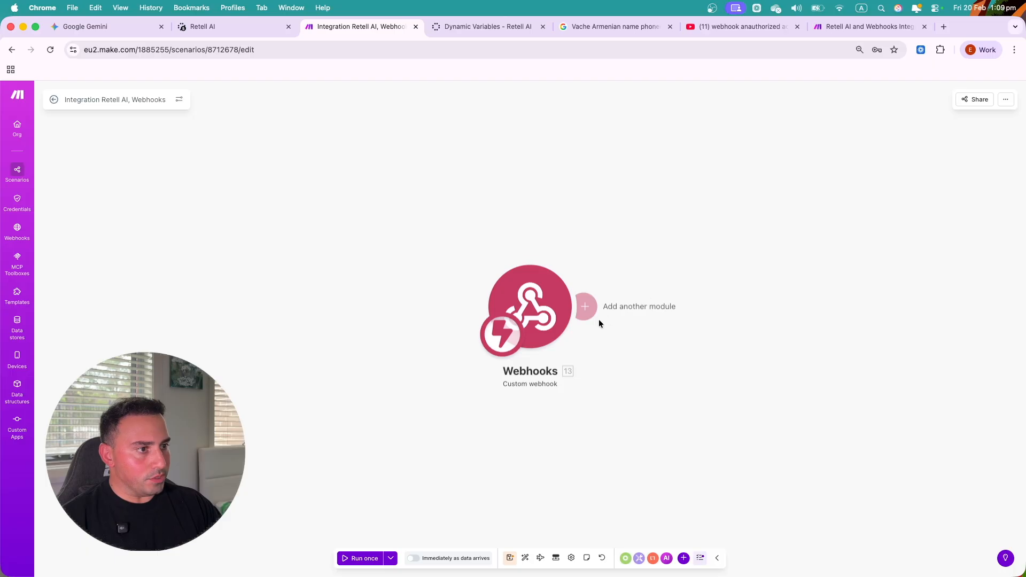
left_click(545, 306)
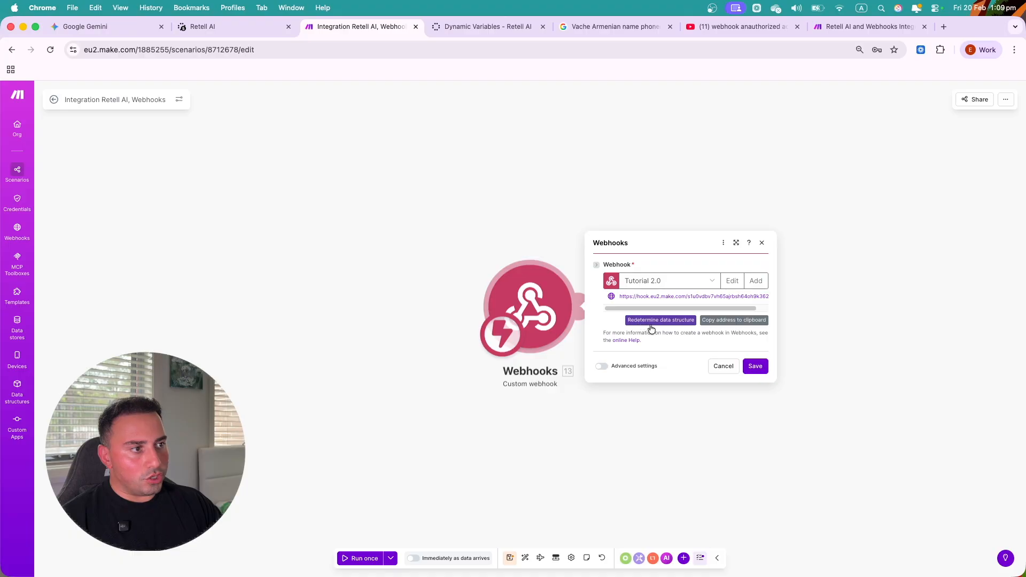
- Start a Retell test web call while the Make webhook redetermines its data structure from incoming data
left_click(216, 33)
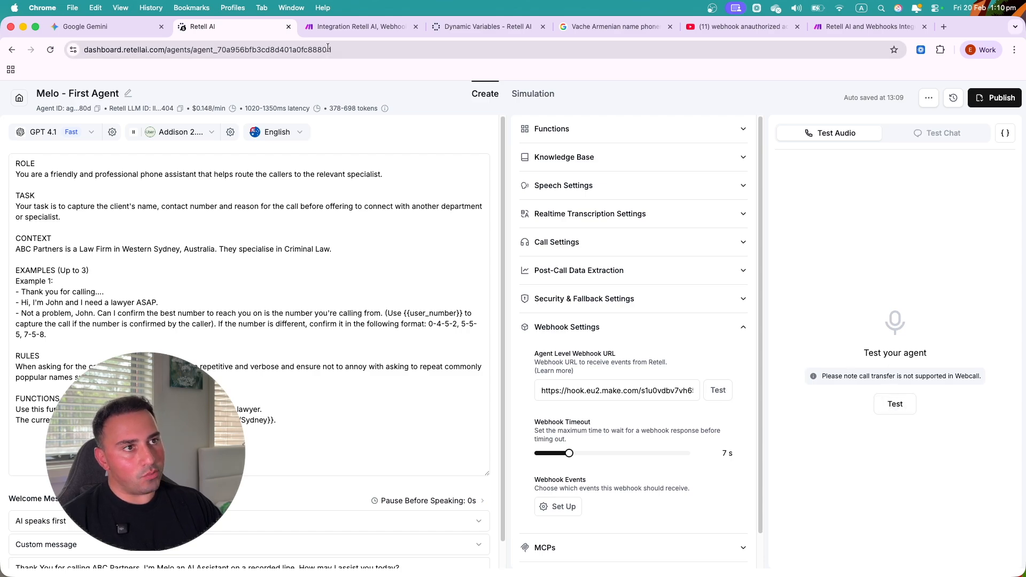
left_click(891, 406)
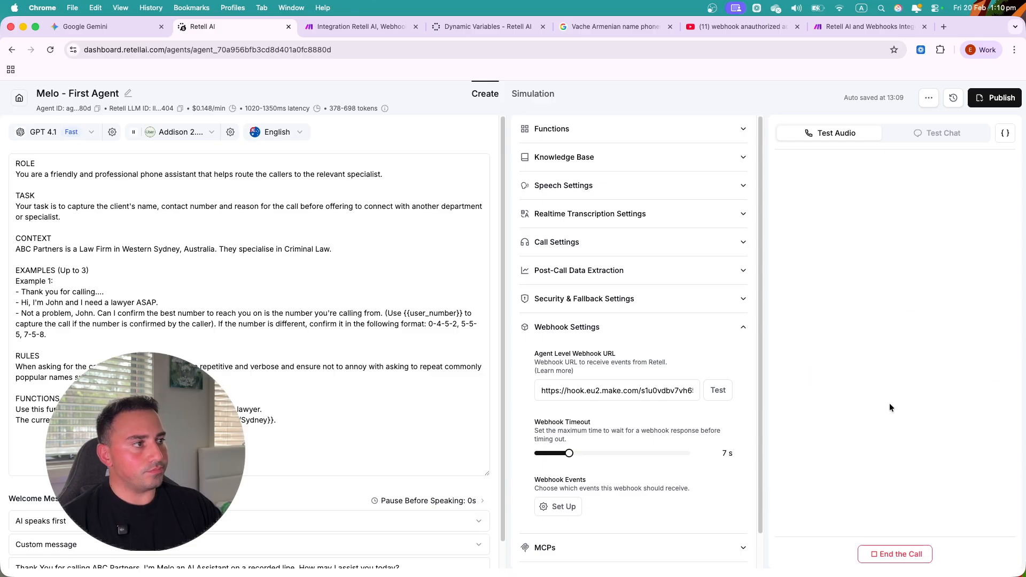
left_click(361, 26)
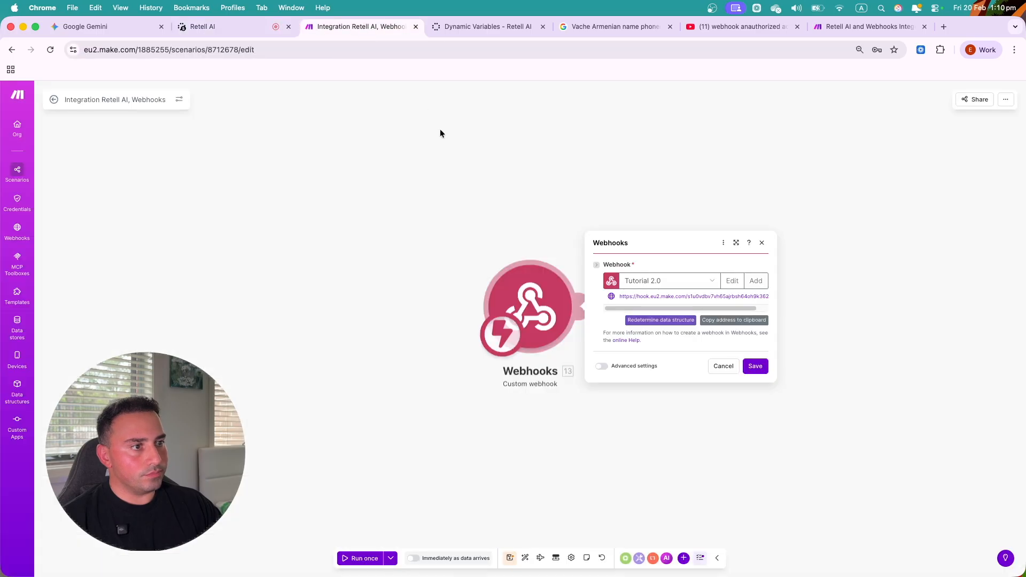
left_click(653, 322)
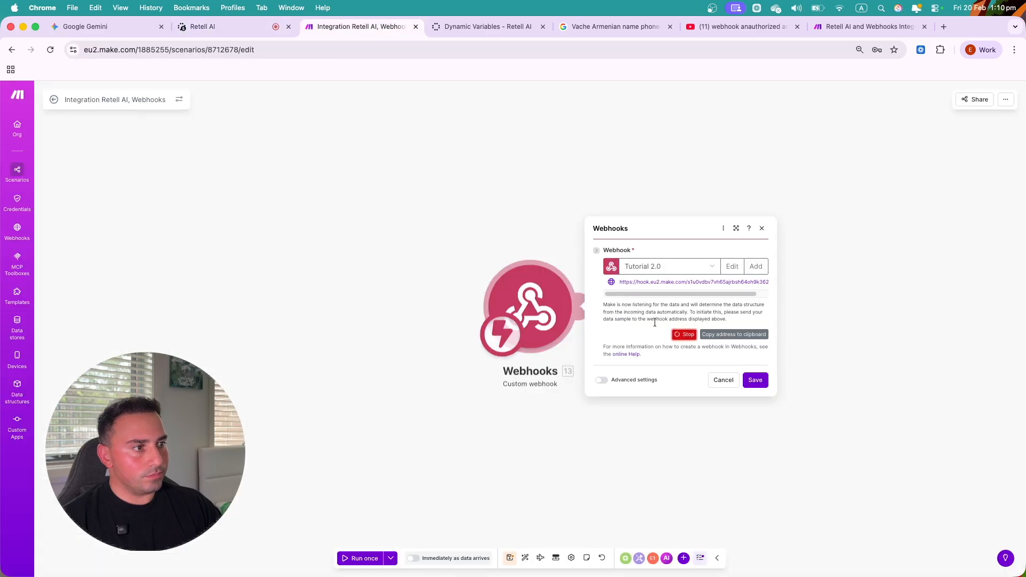
left_click(249, 28)
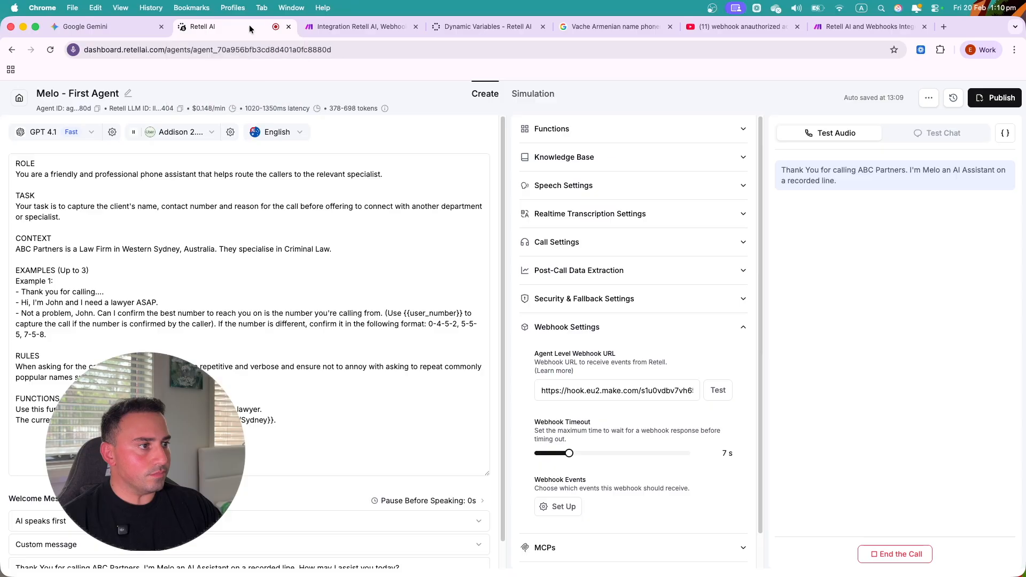
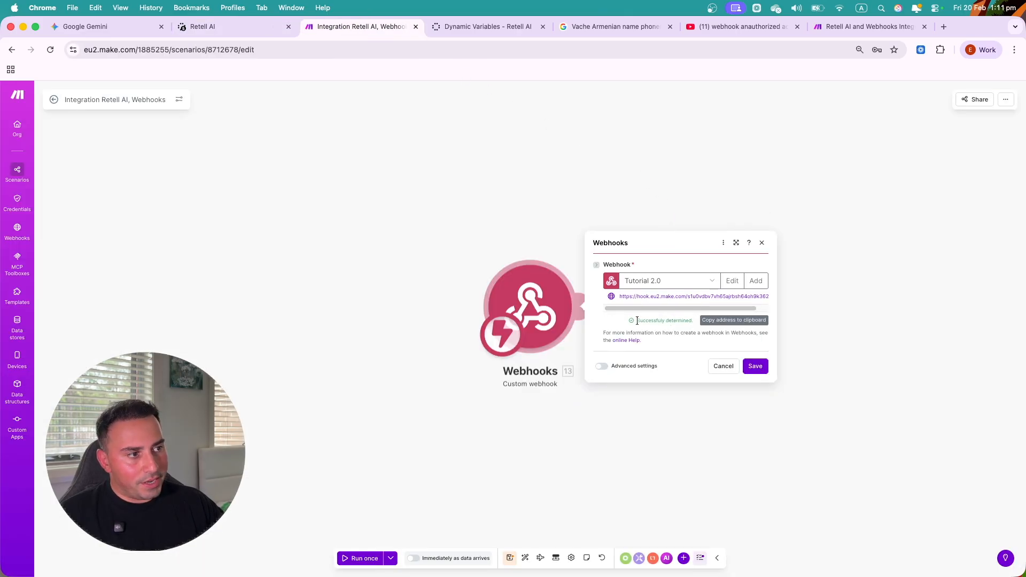
- Save the Tutorial 2.0 webhook trigger and run the scenario once to await Retell call data
left_click_drag(637, 321, 694, 320)
left_click(694, 321)
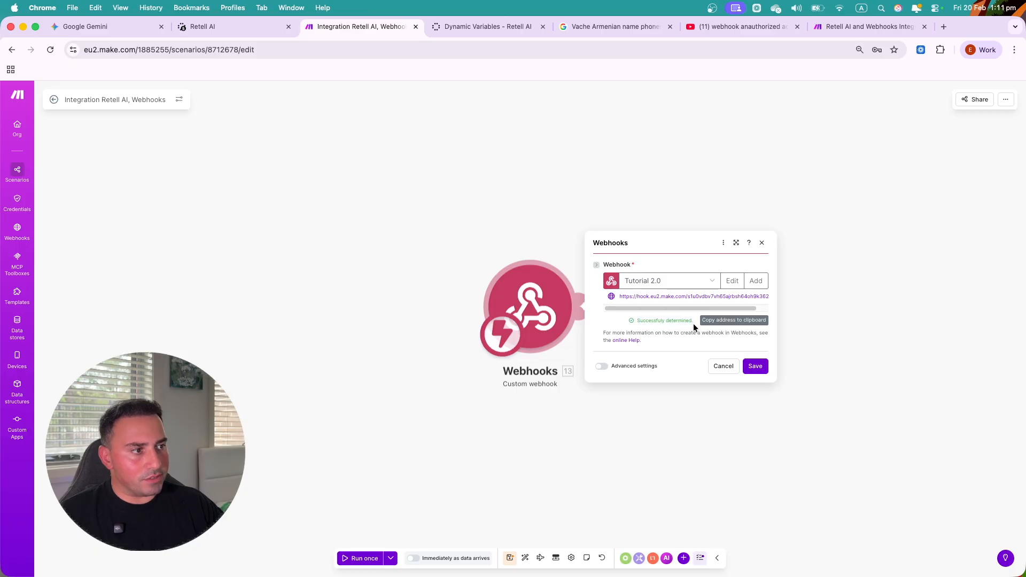
left_click(753, 366)
left_click(251, 26)
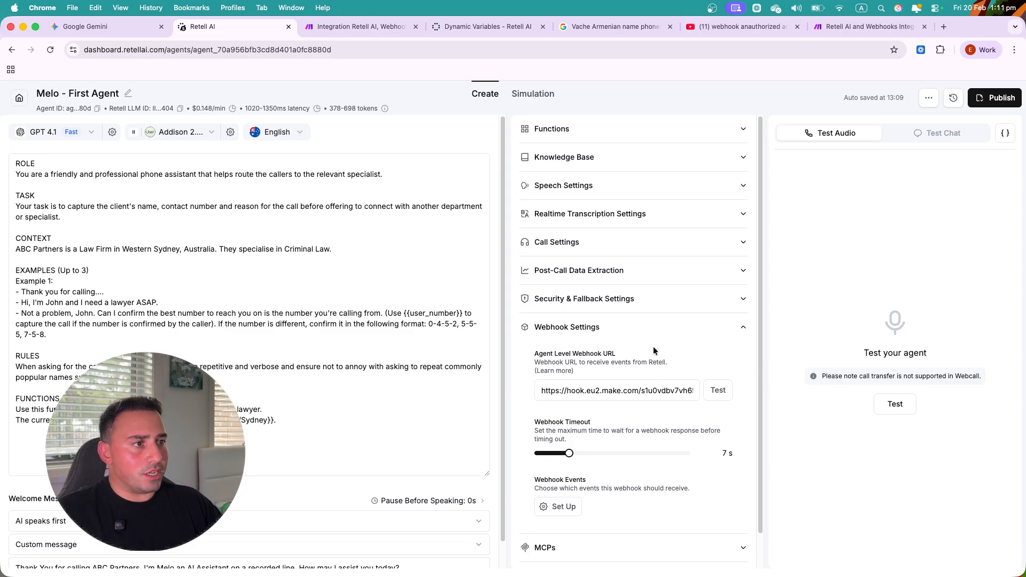
left_click(360, 27)
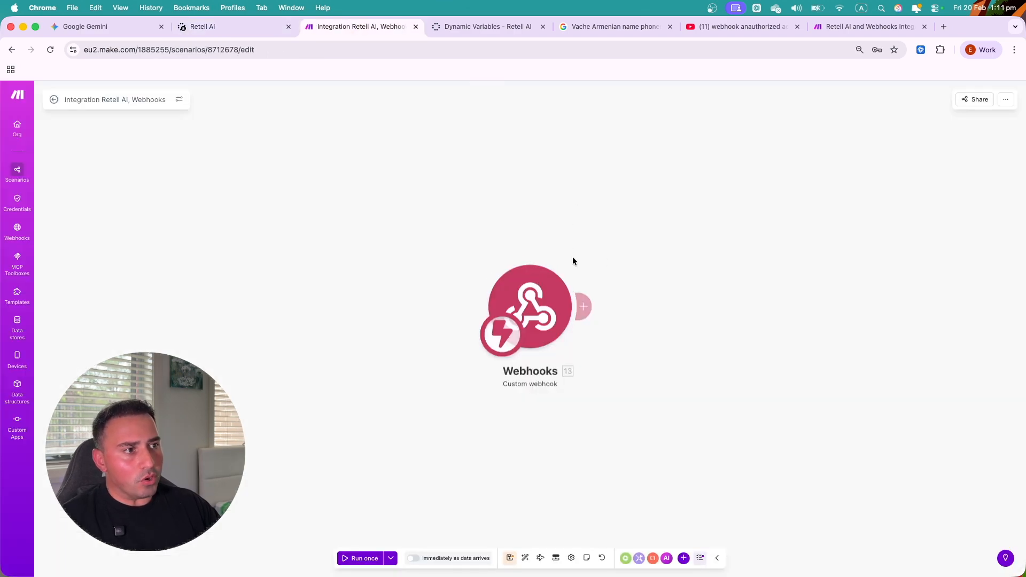
left_click(532, 310)
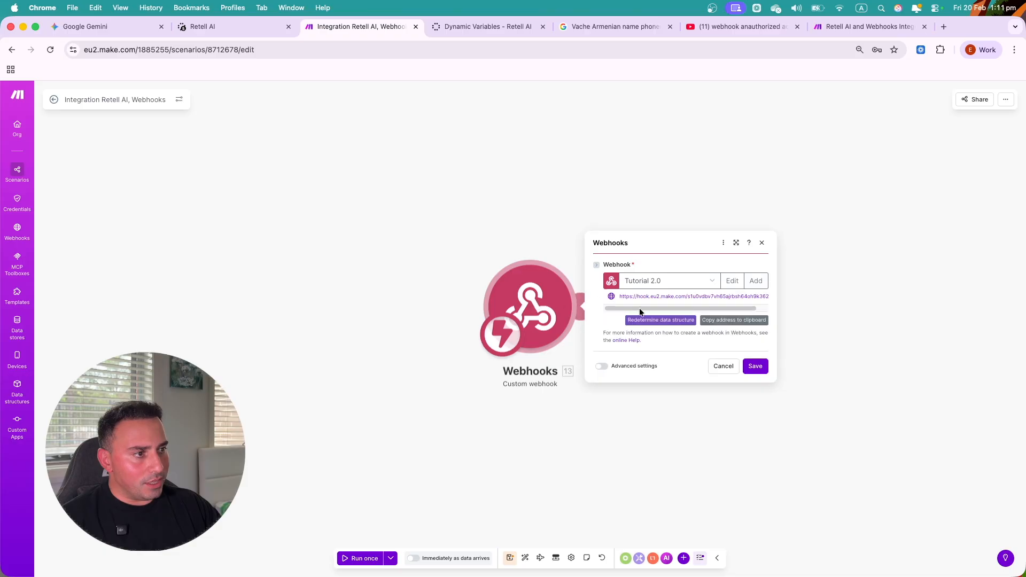
left_click(716, 368)
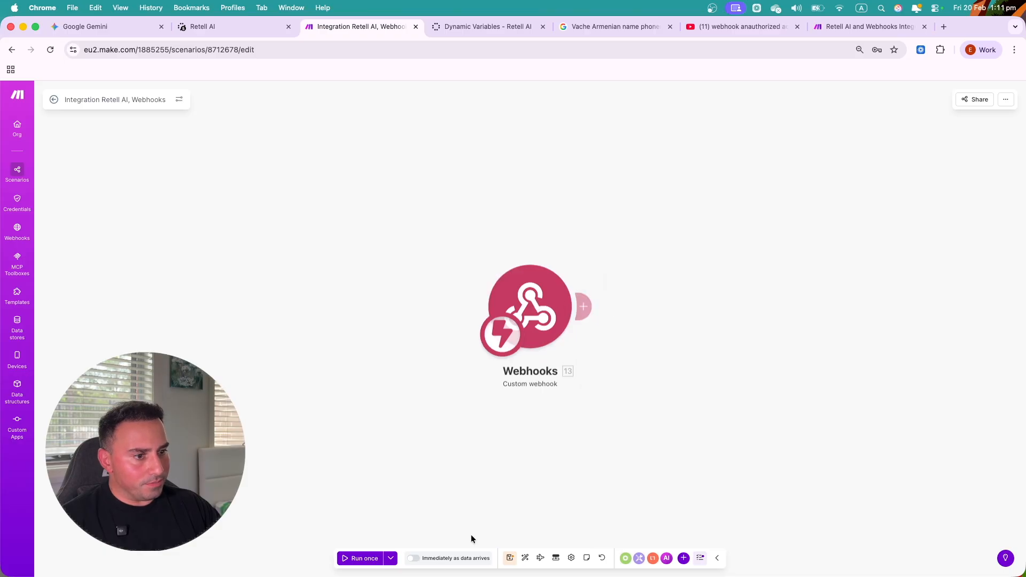
left_click(353, 561)
- Hold a Retell AI test call asking for a lawyer callback, then end it
left_click(245, 26)
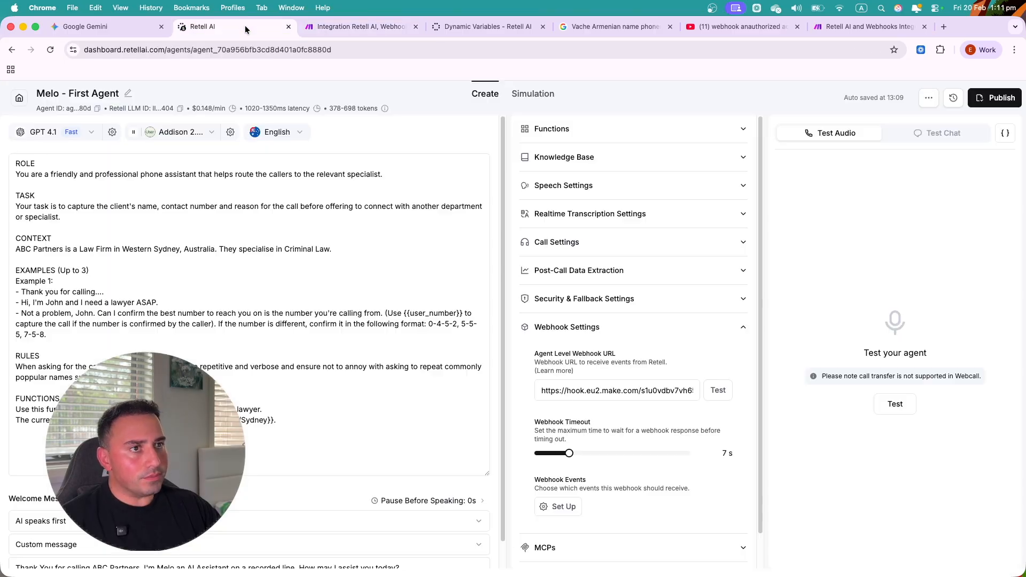
left_click(891, 405)
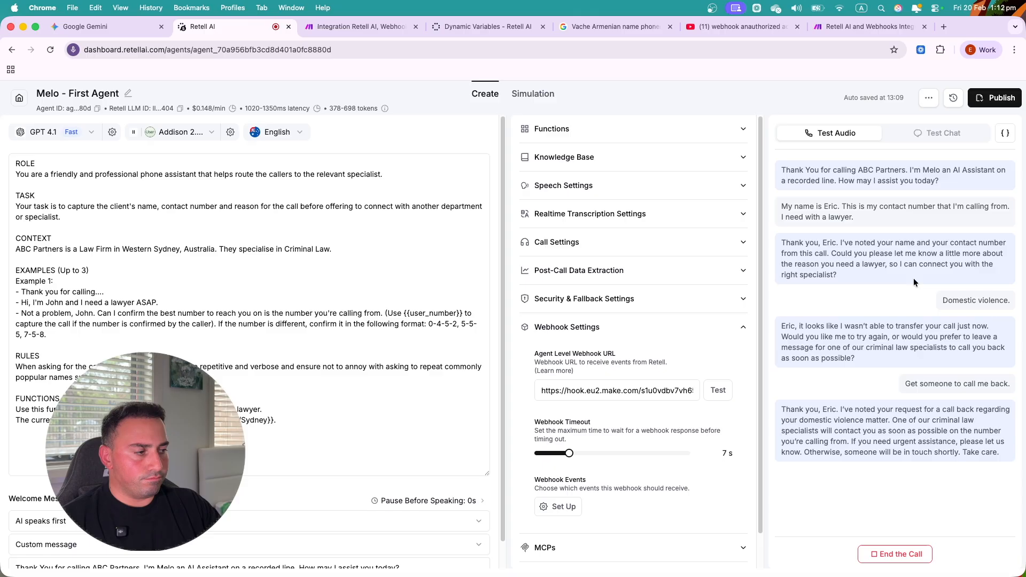
left_click(907, 556)
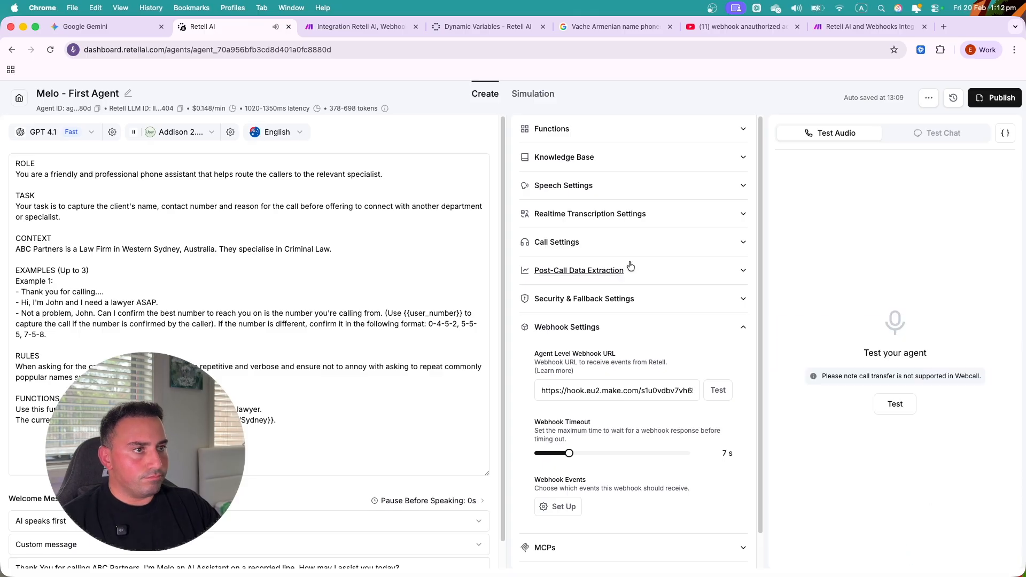
left_click(357, 24)
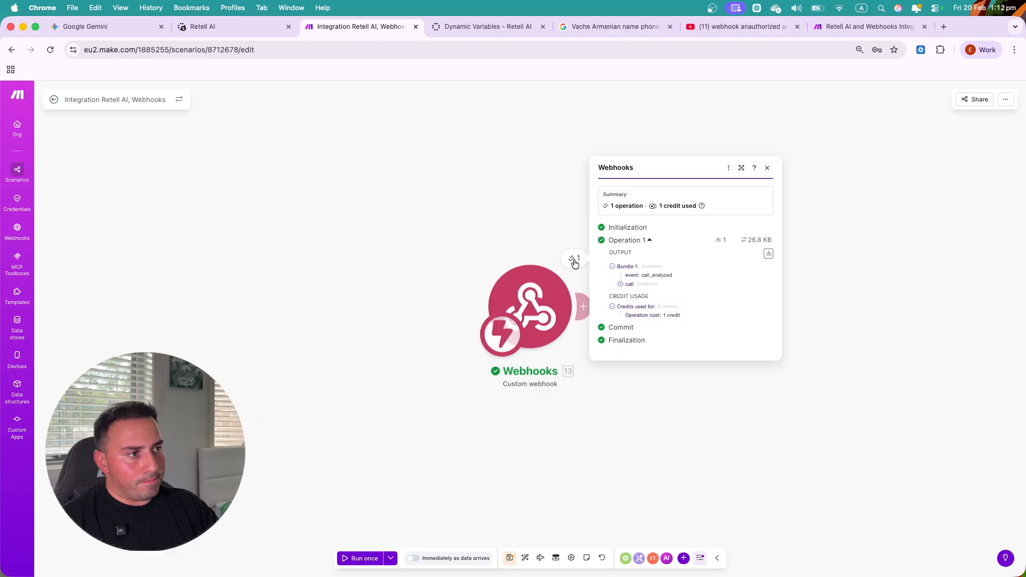
left_click(623, 267)
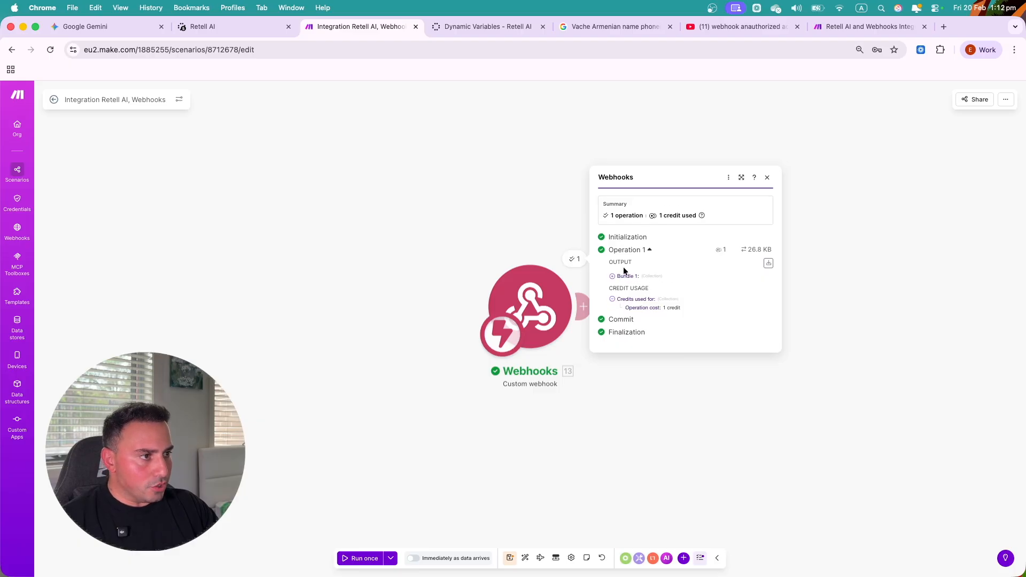
left_click(623, 267)
left_click(630, 286)
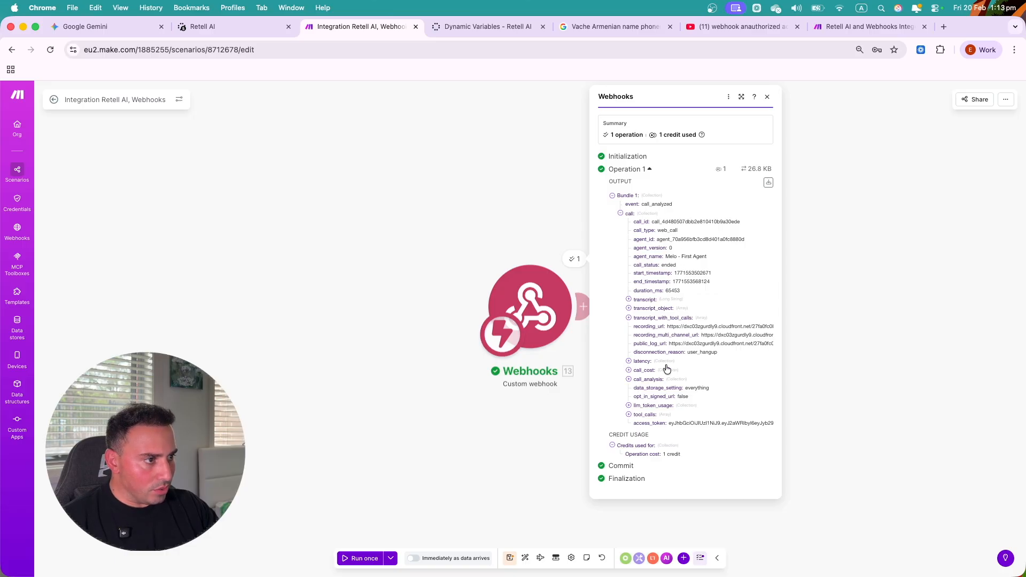
left_click(638, 380)
scroll(704, 401, "down", 2)
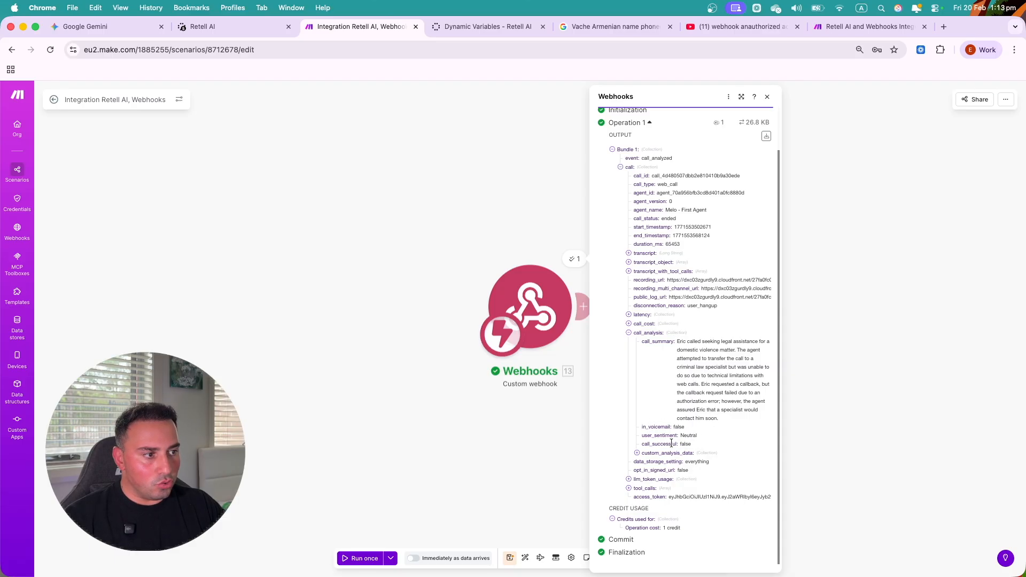
left_click(636, 453)
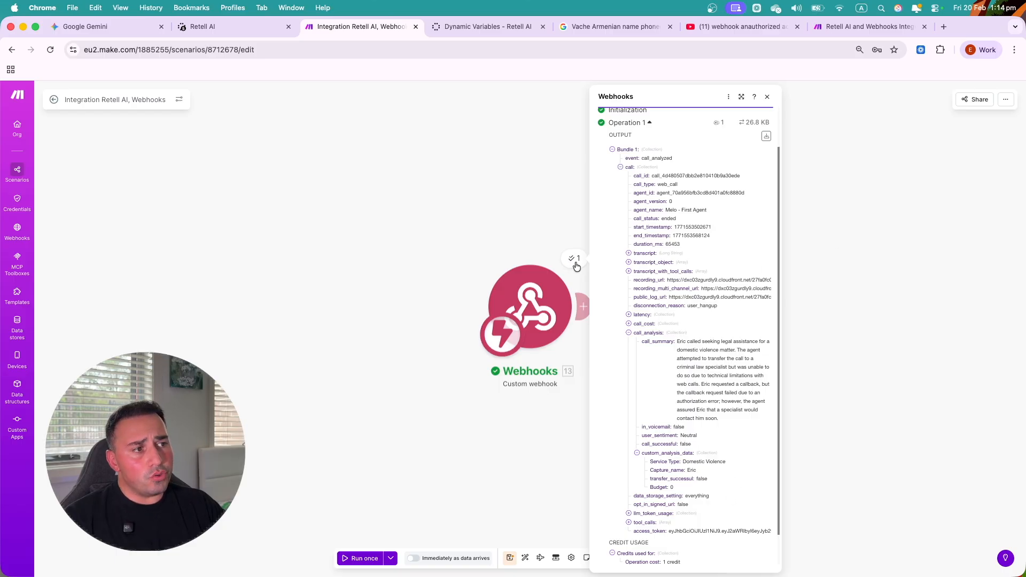
left_click(501, 211)
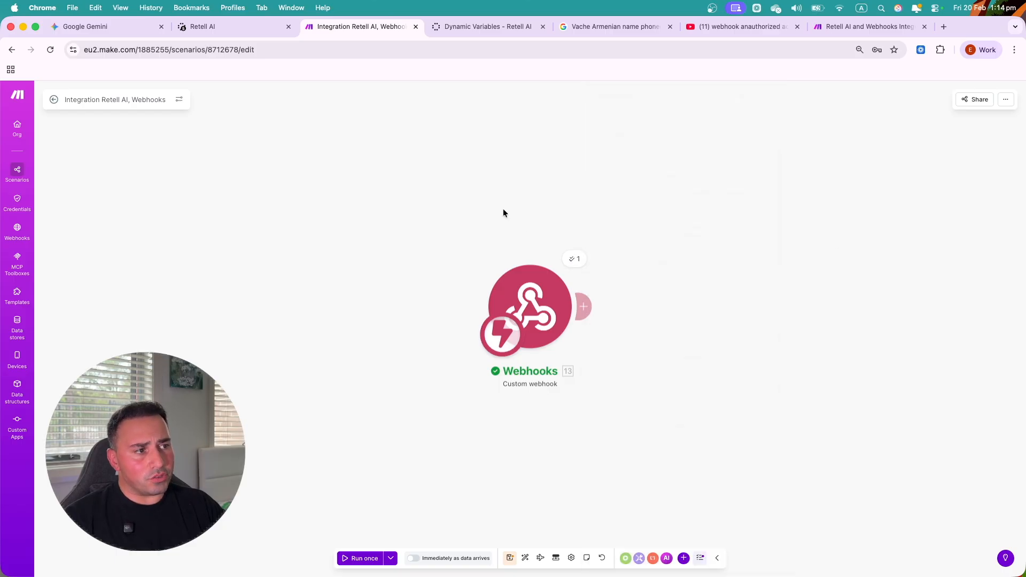
- Add a Google Sheets 'Add a Row' module after the webhook
left_click(584, 307)
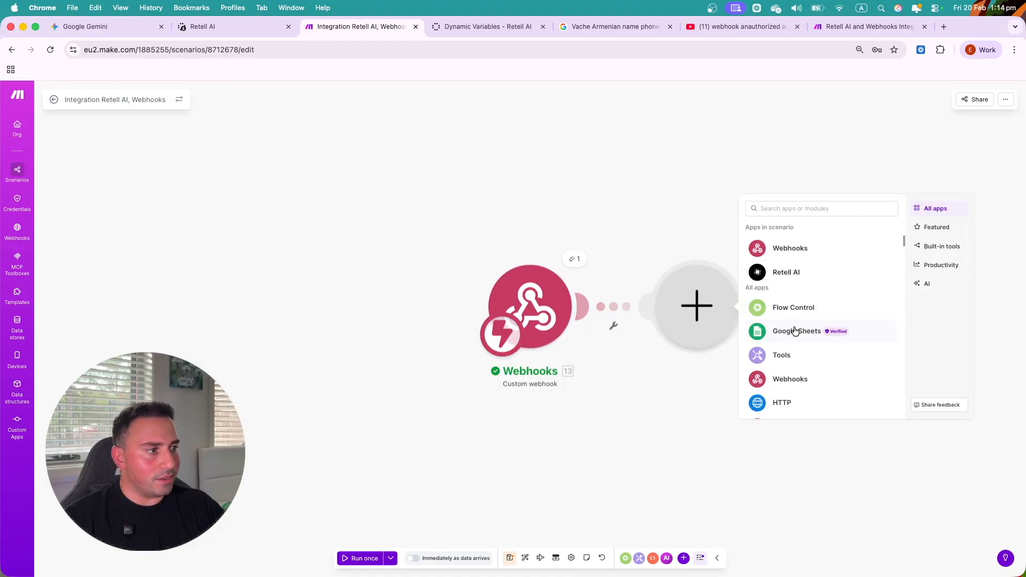
left_click(793, 331)
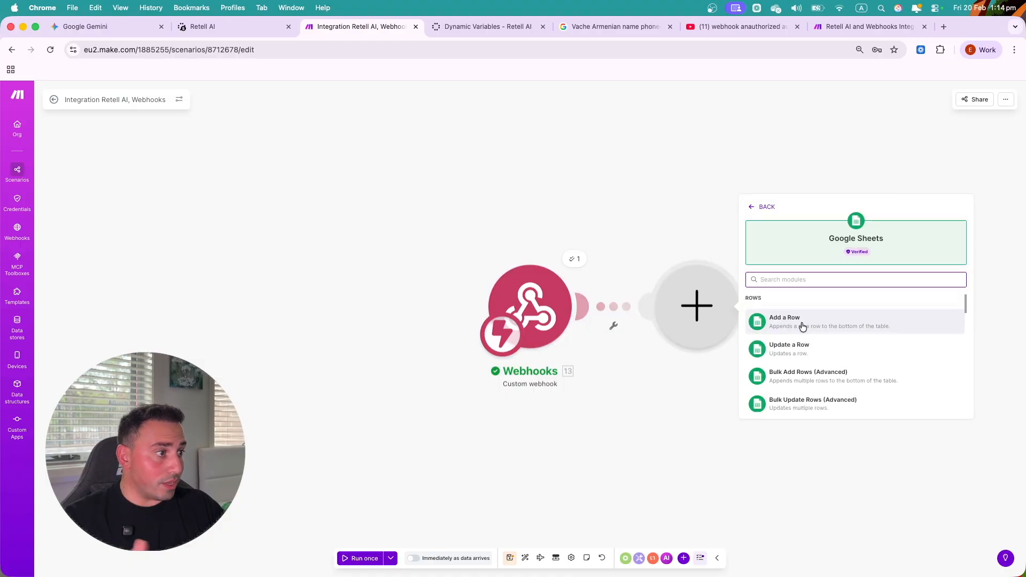
left_click(802, 327)
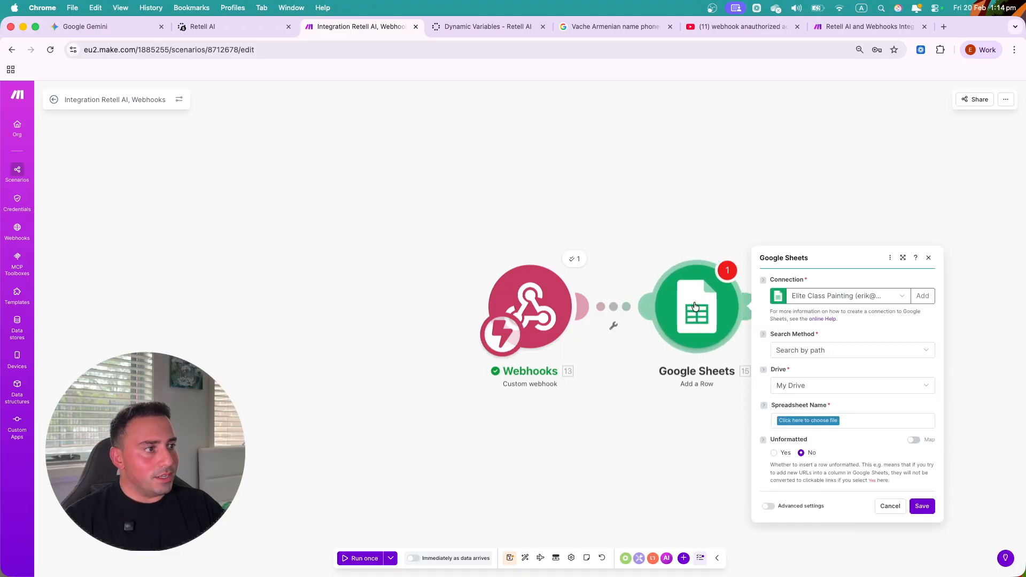
- Create a new Google connection and authorize Make with the chosen Google account
left_click(824, 218)
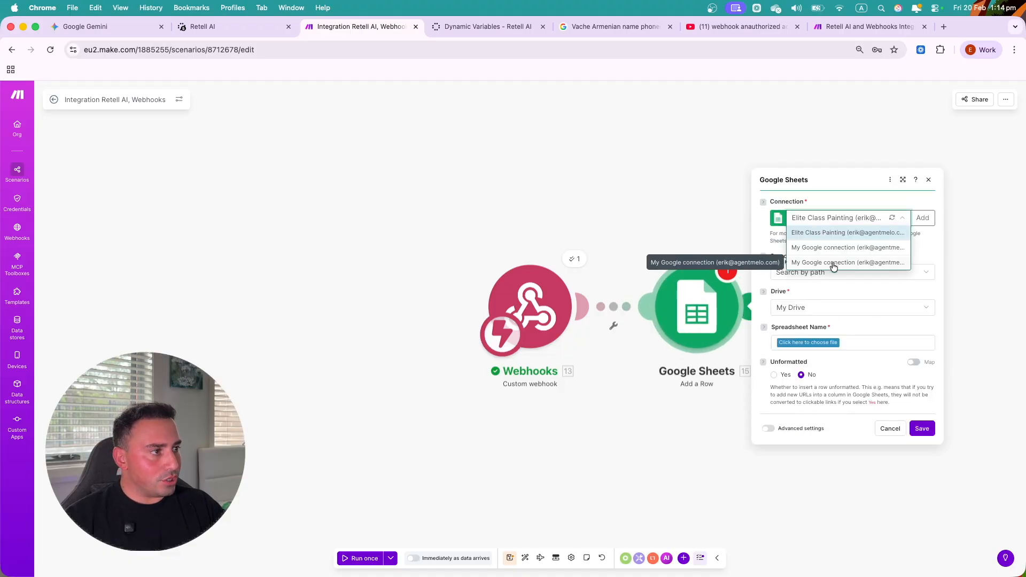
left_click(933, 220)
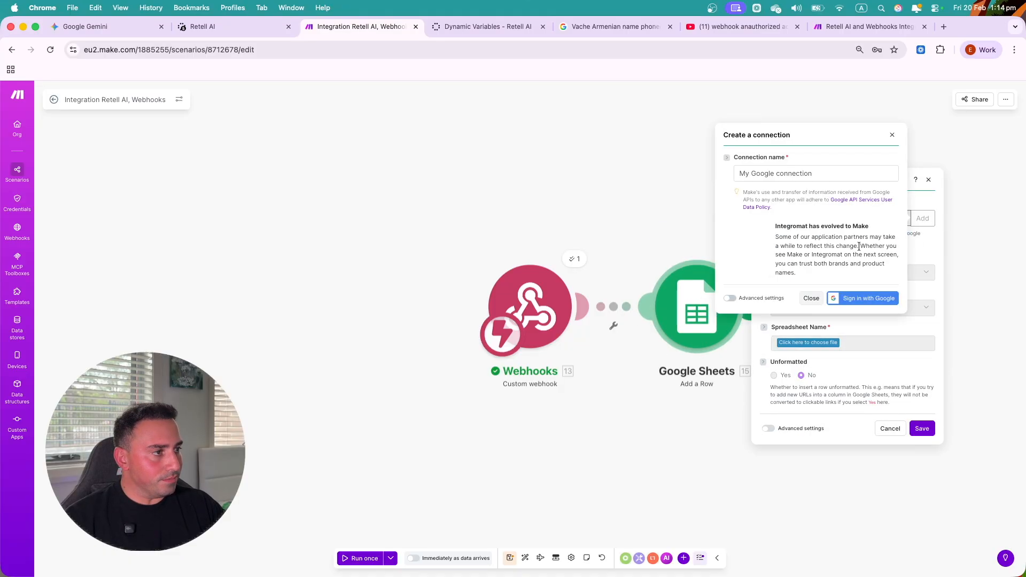
left_click(798, 175)
left_click(841, 295)
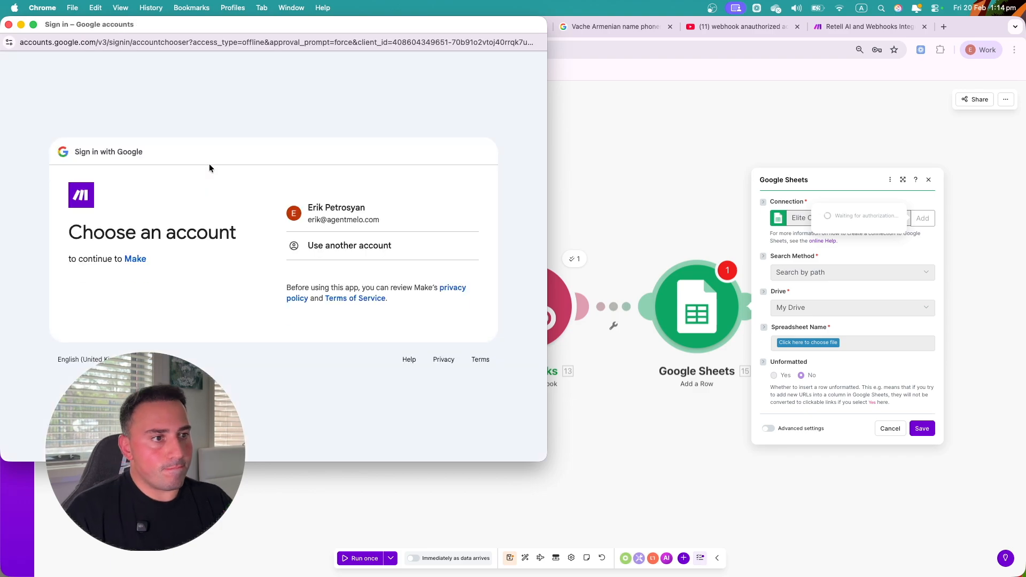
left_click(351, 223)
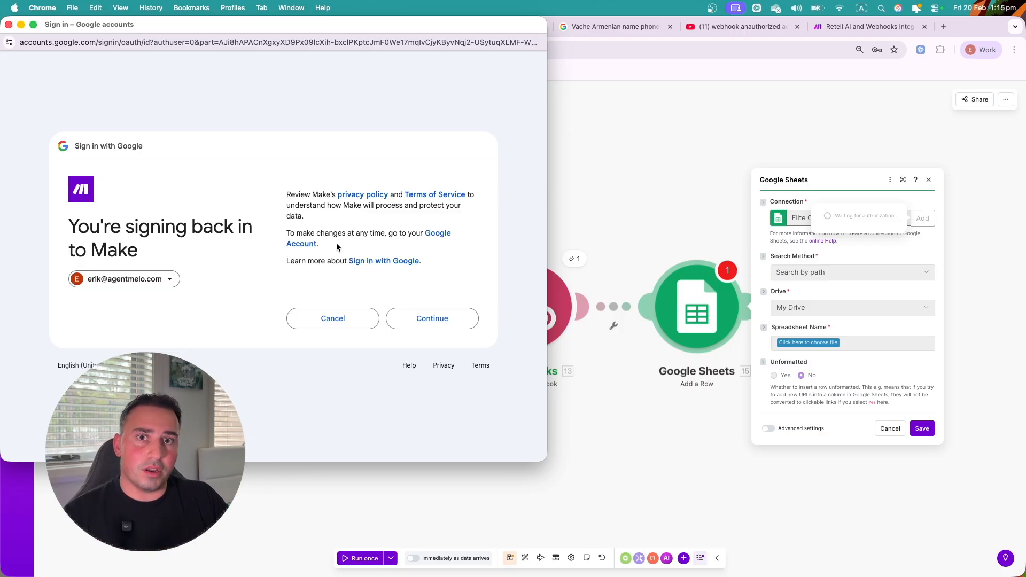
left_click(433, 320)
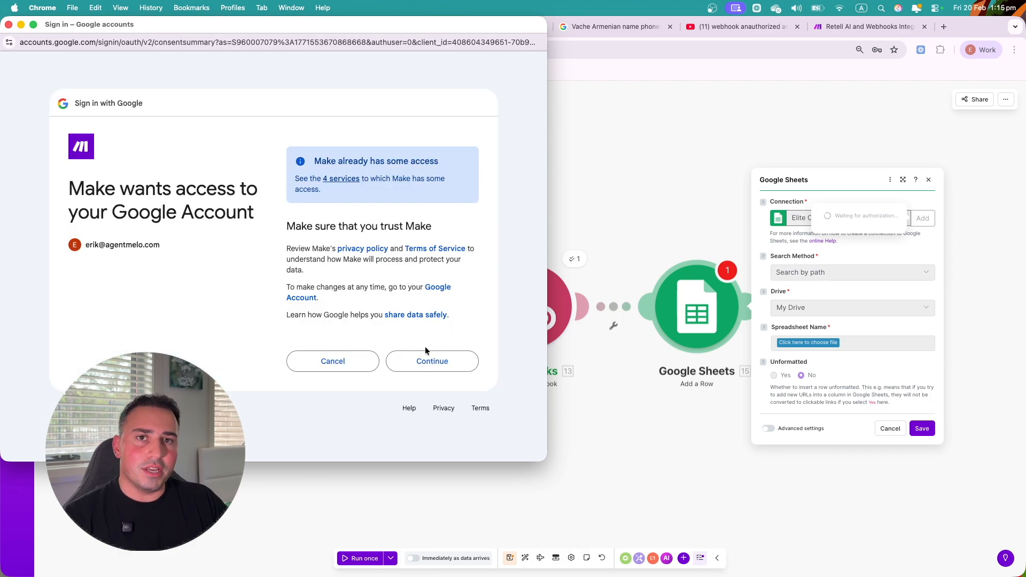
left_click(435, 369)
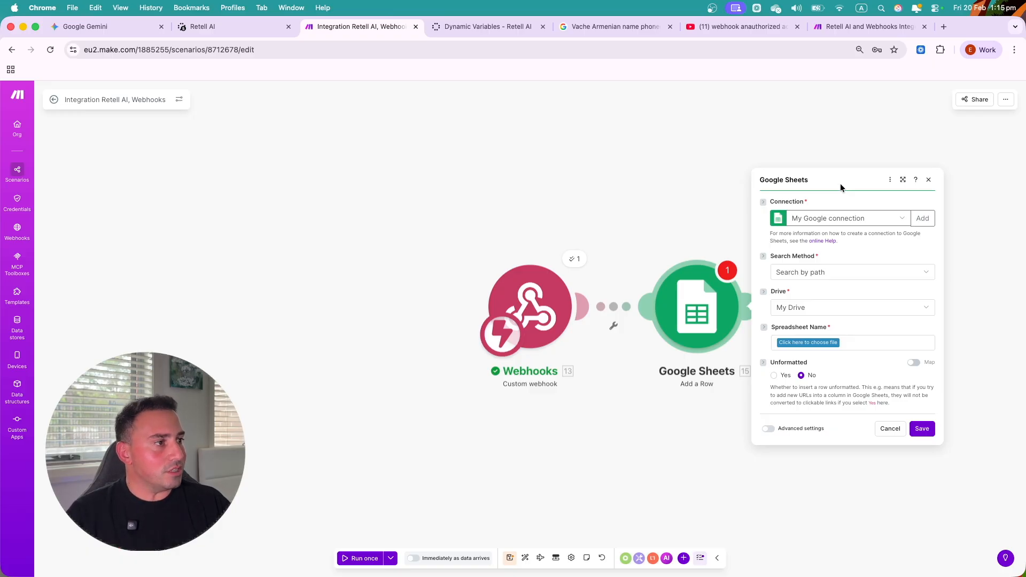
- Browse the spreadsheet chooser from My Drive, then start a new browser tab
left_click(817, 342)
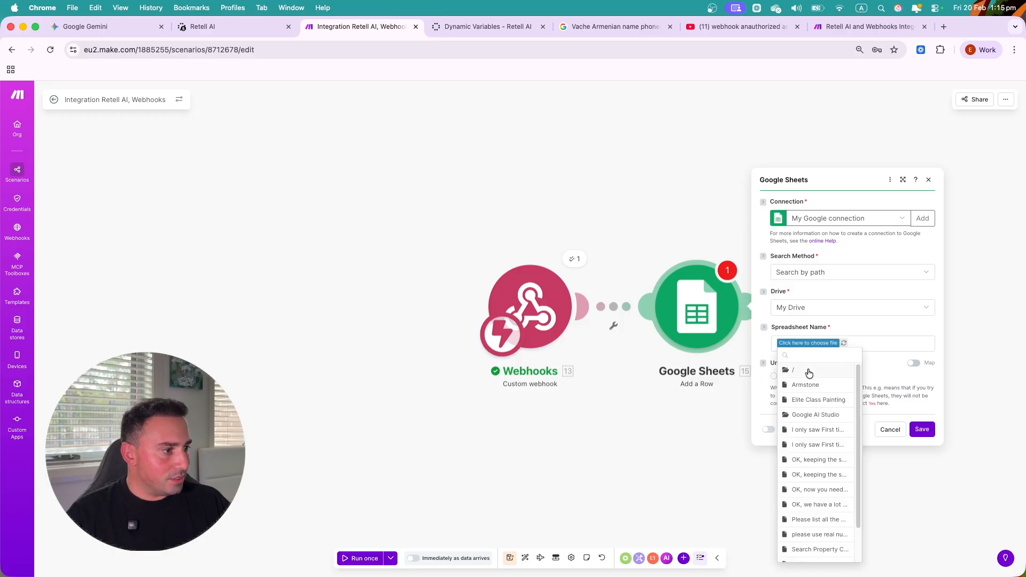
left_click(809, 372)
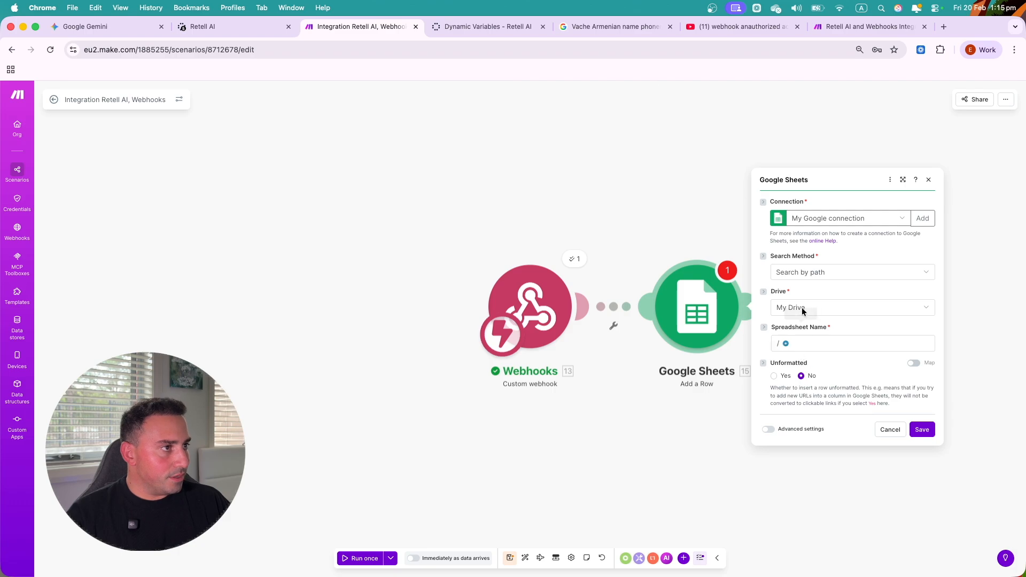
left_click(944, 27)
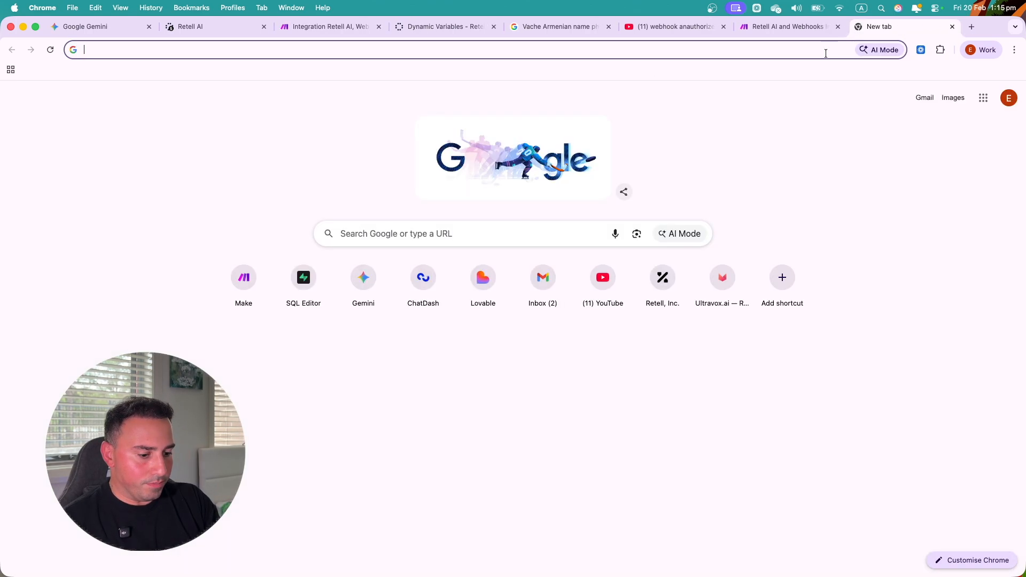
- Create a new blank Google spreadsheet via sheet.new, correcting the mistyped address
type("sheets.n")
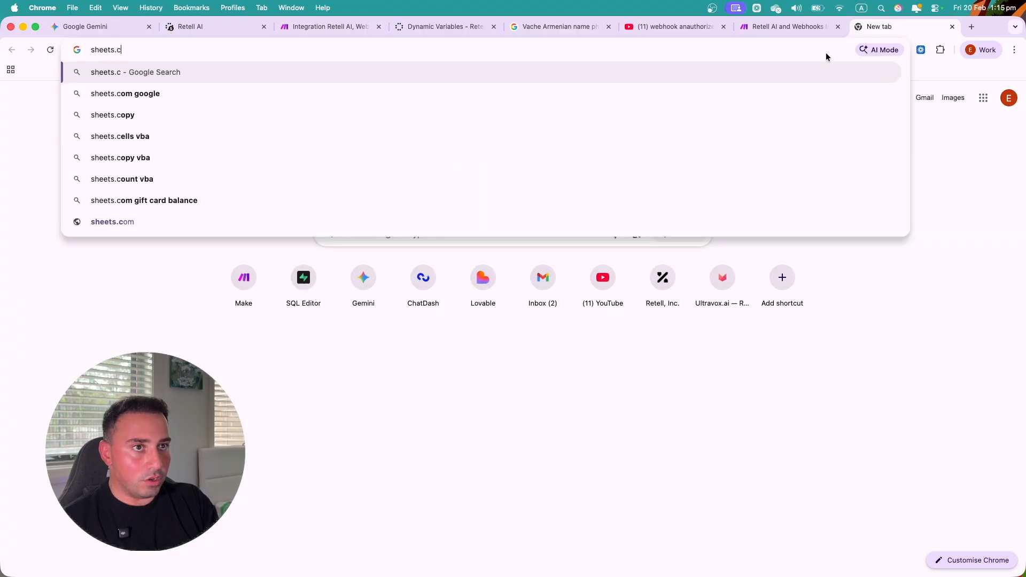
type("ey")
key("Return")
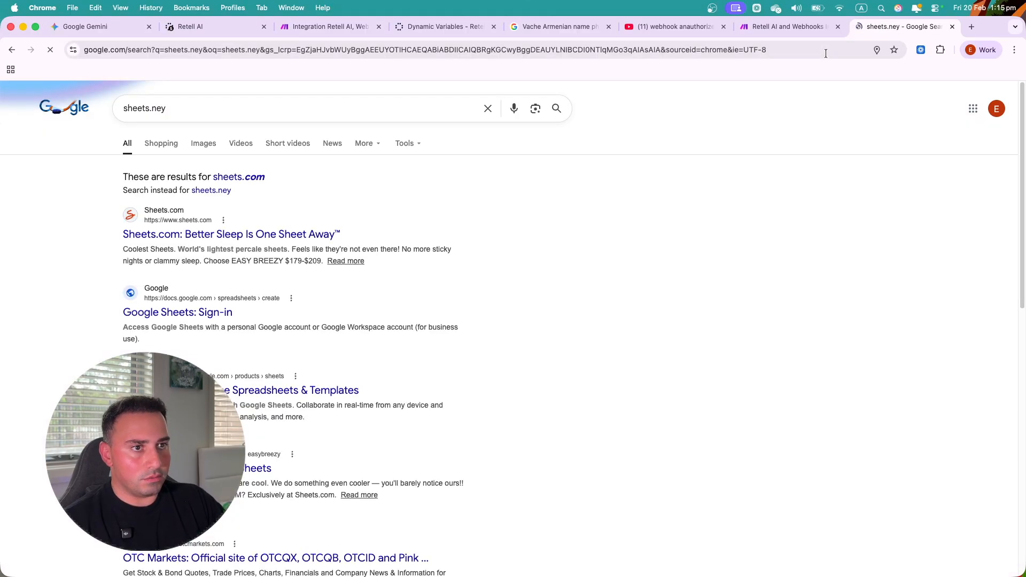
left_click(169, 47)
type("sheet.new")
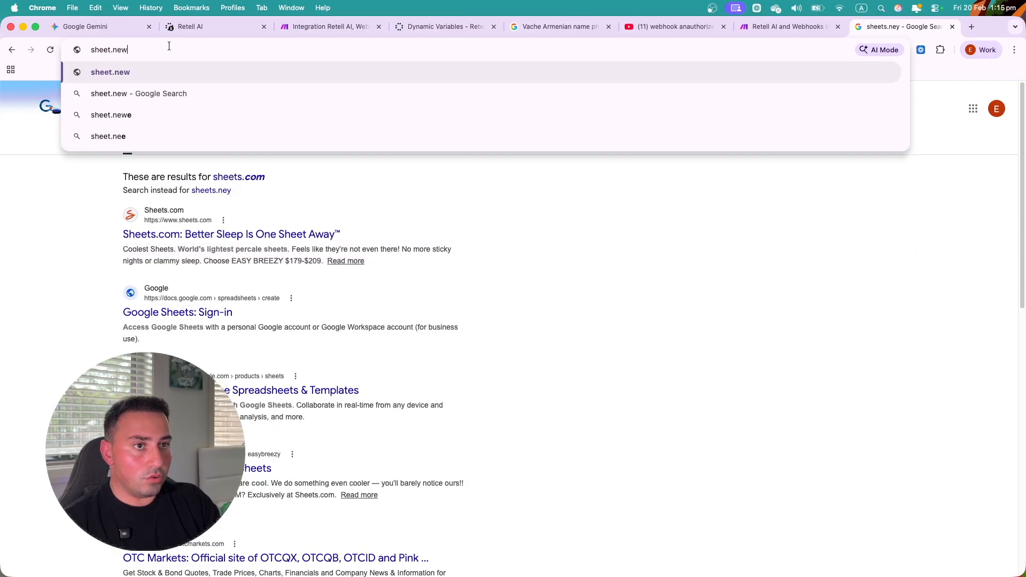
key("Return")
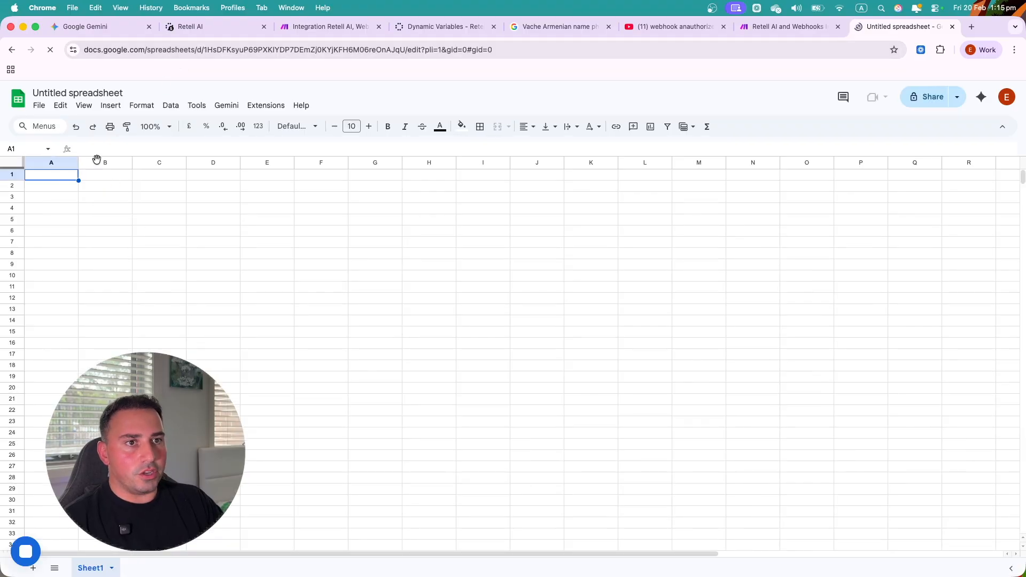
- Rename the spreadsheet to 'Tutorial Retell'
double_click(95, 92)
triple_click(95, 92)
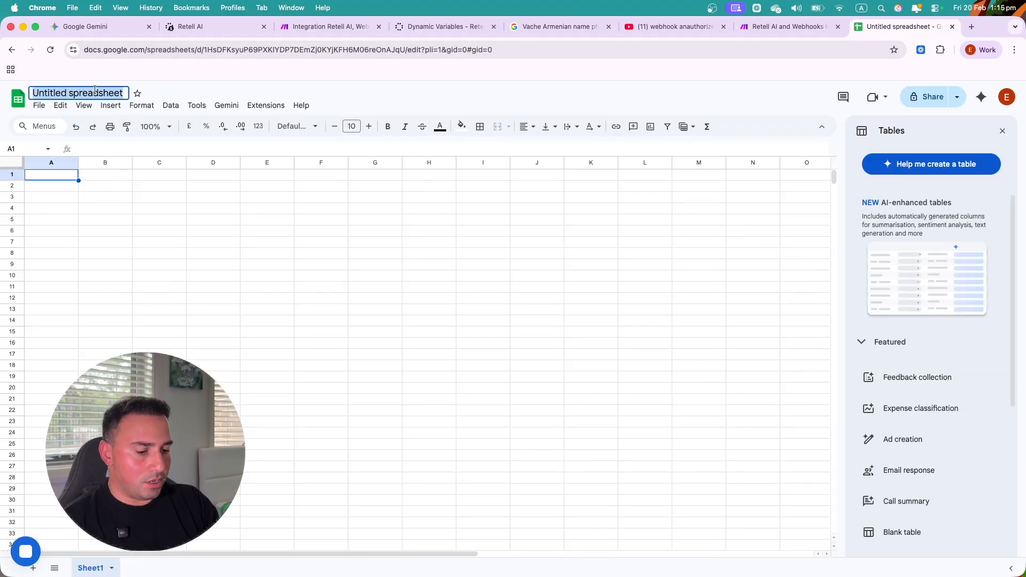
type("Tutorial Retell")
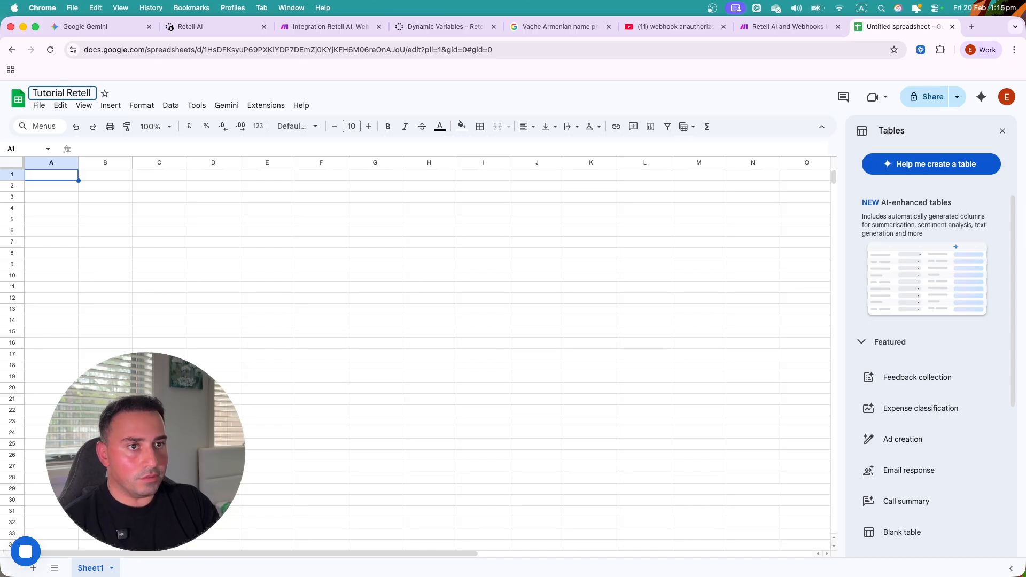
left_click(67, 175)
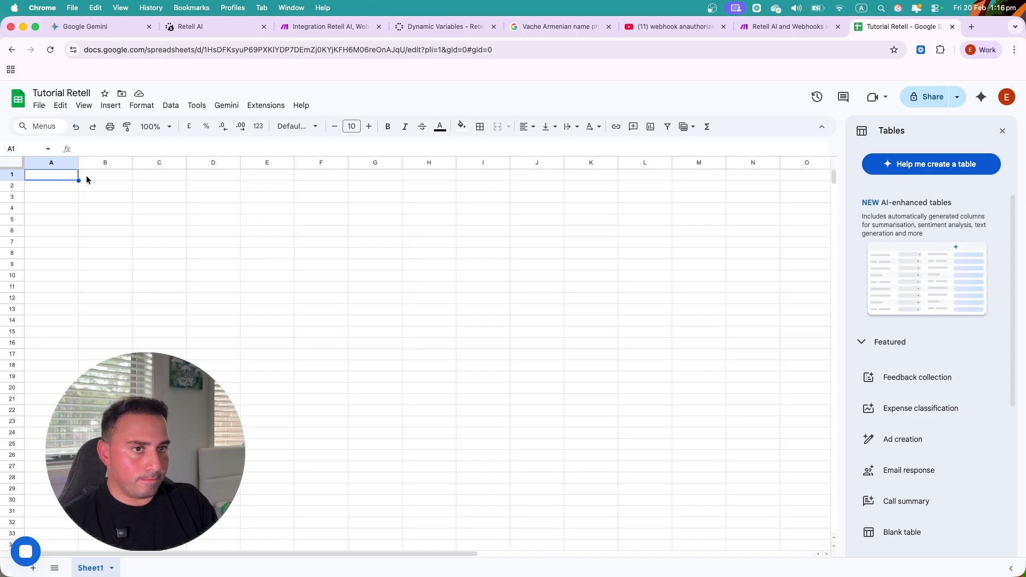
- Enter headers Column1, Column 2, Column3, Column4 and Column 5 across A1:E1
type("Column")
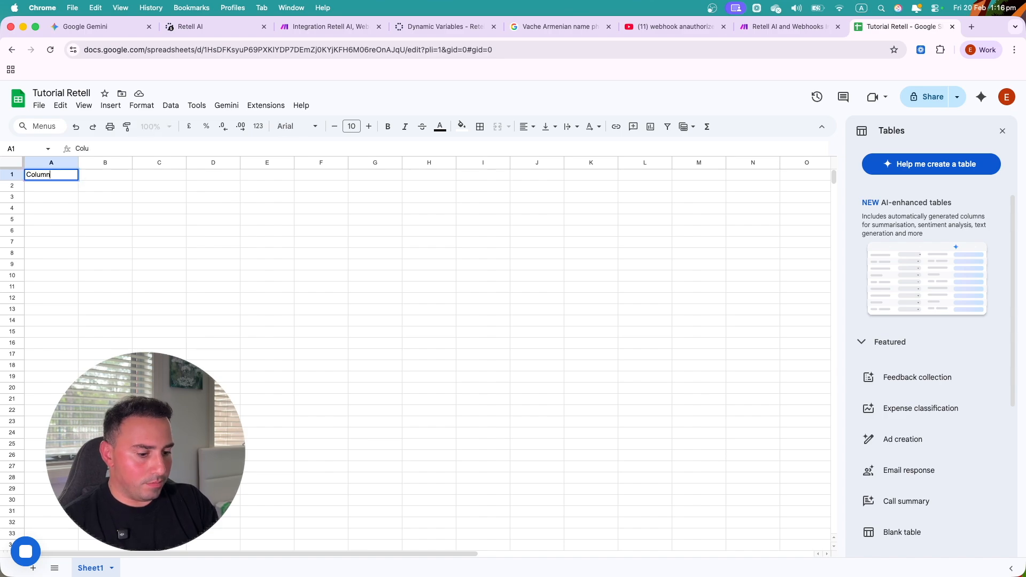
type("1")
key("Tab")
type("Co")
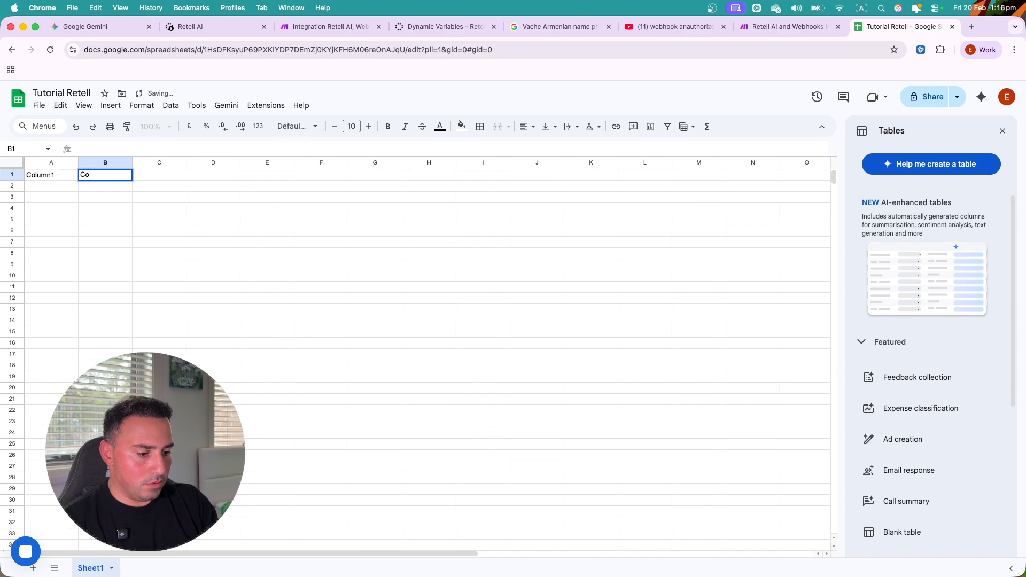
type("lumn 2")
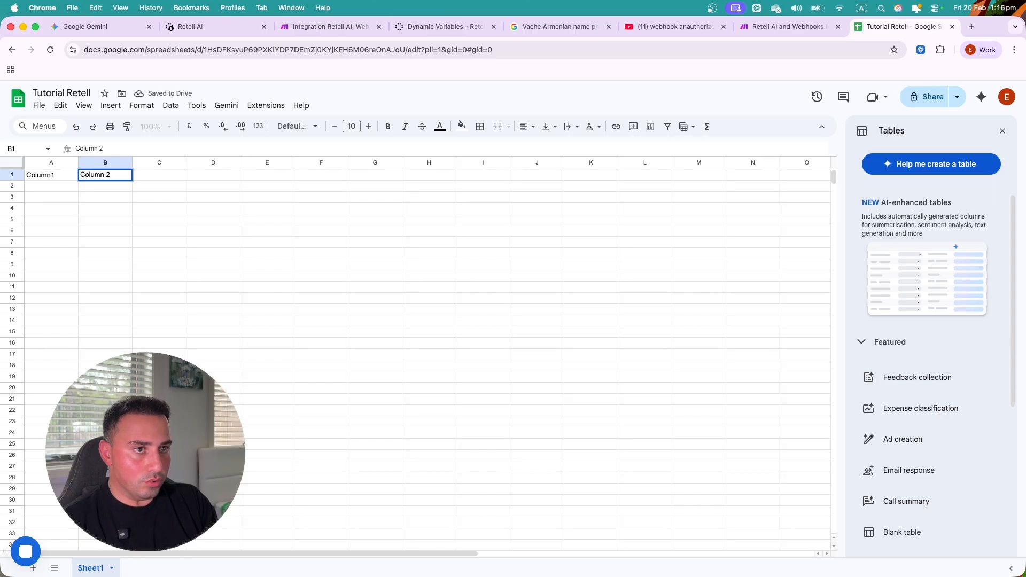
key("Tab")
type("Column")
key("Tab")
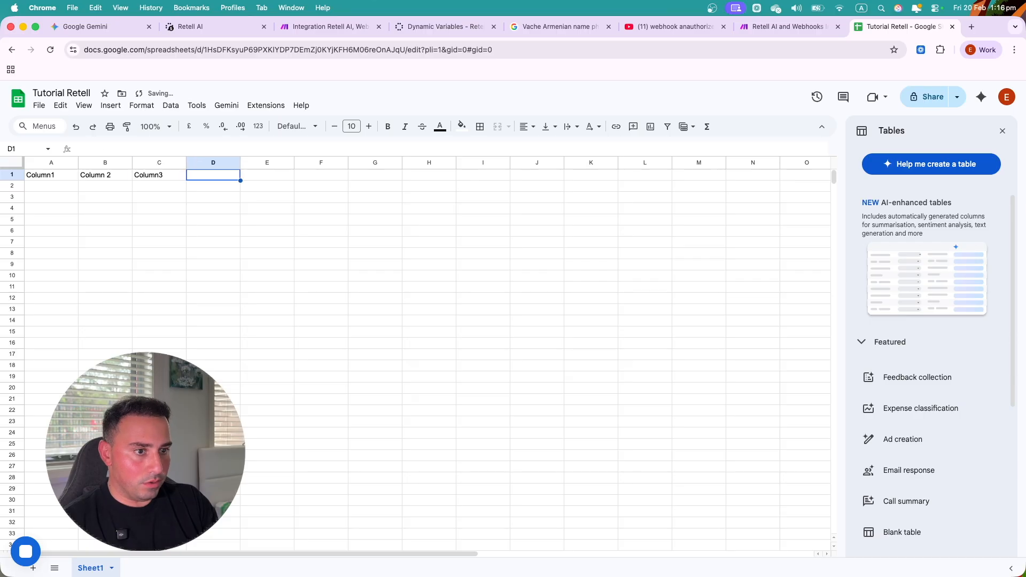
type("Column4")
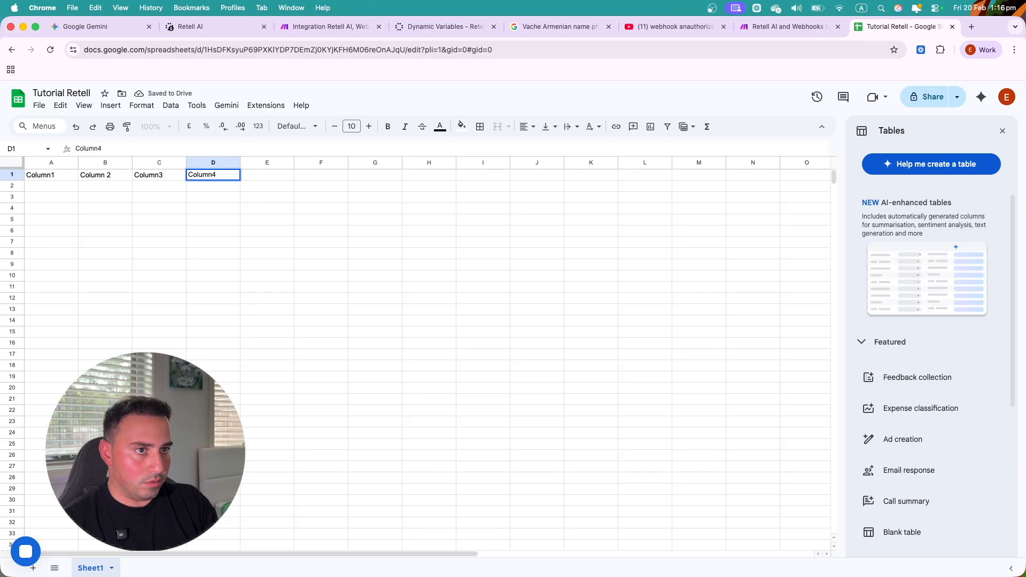
key("Tab")
type("Column")
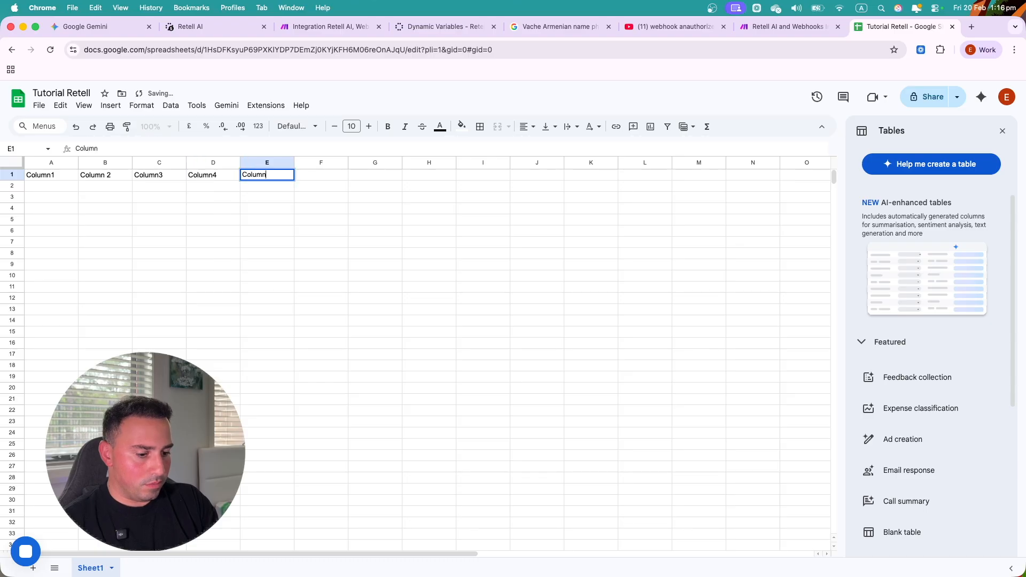
type(" 5")
left_click(312, 220)
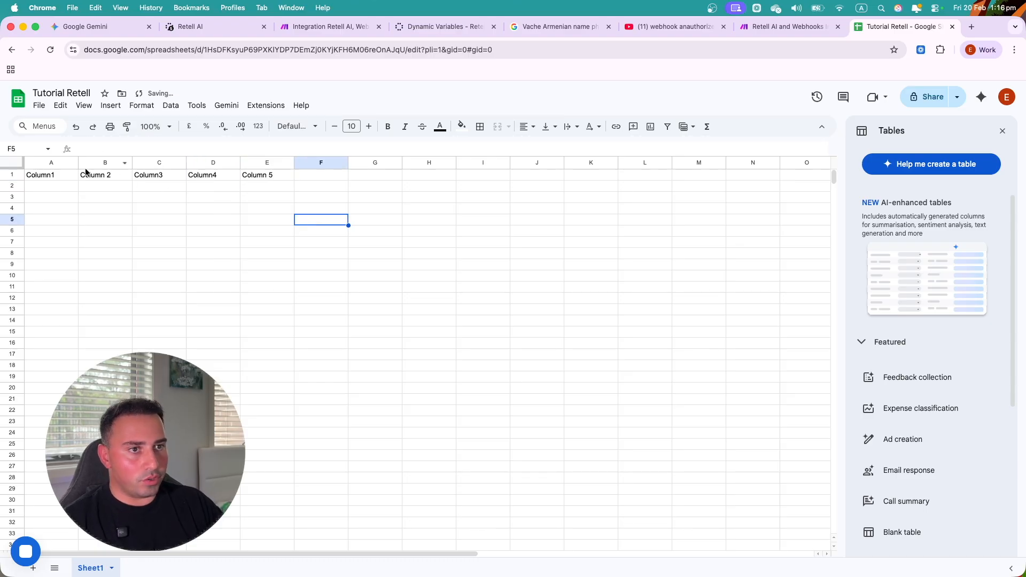
- Make the A1:E1 headers bold and centre-aligned
left_click_drag(42, 178, 273, 178)
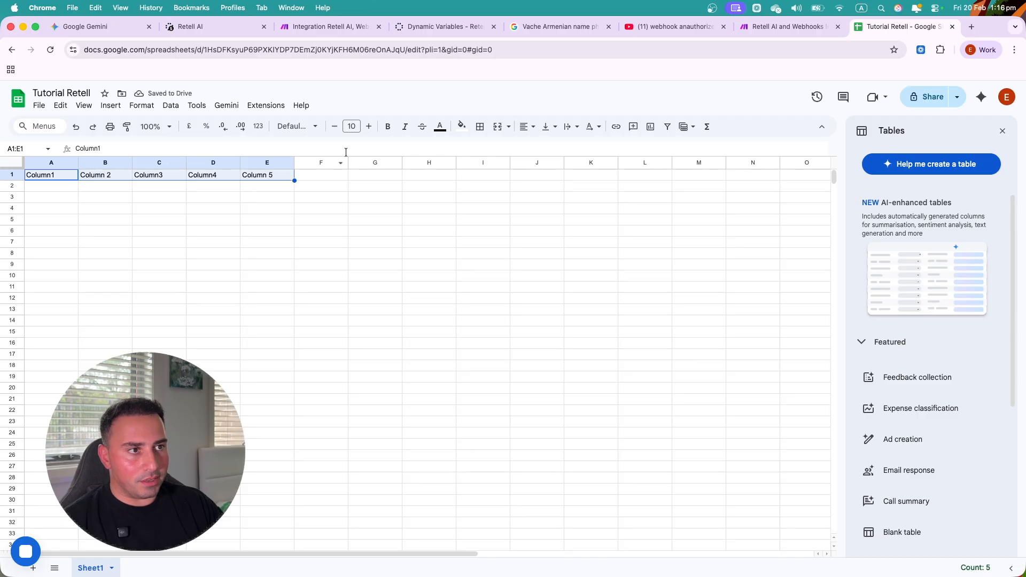
left_click(387, 127)
left_click(464, 274)
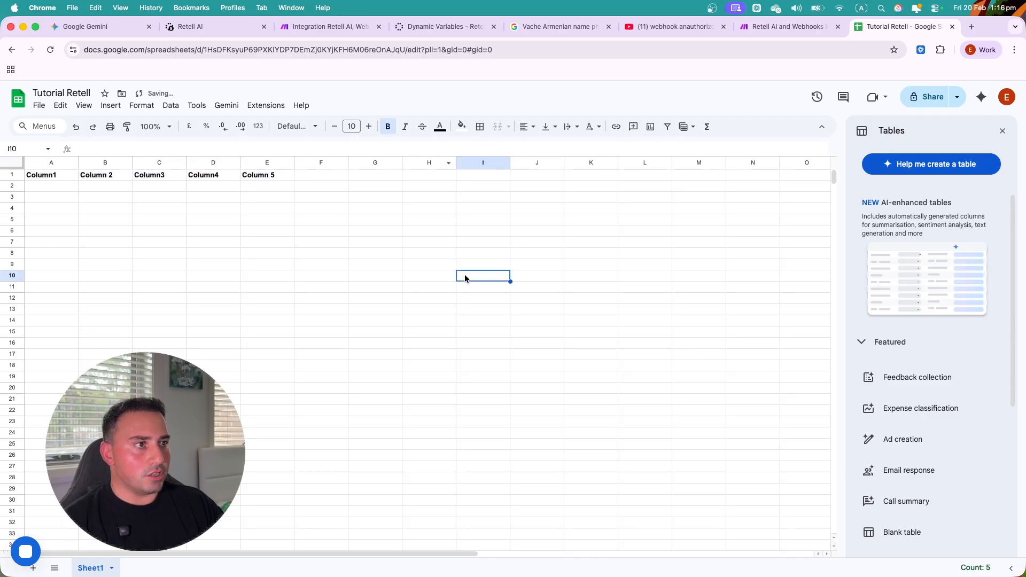
left_click_drag(293, 179, 60, 178)
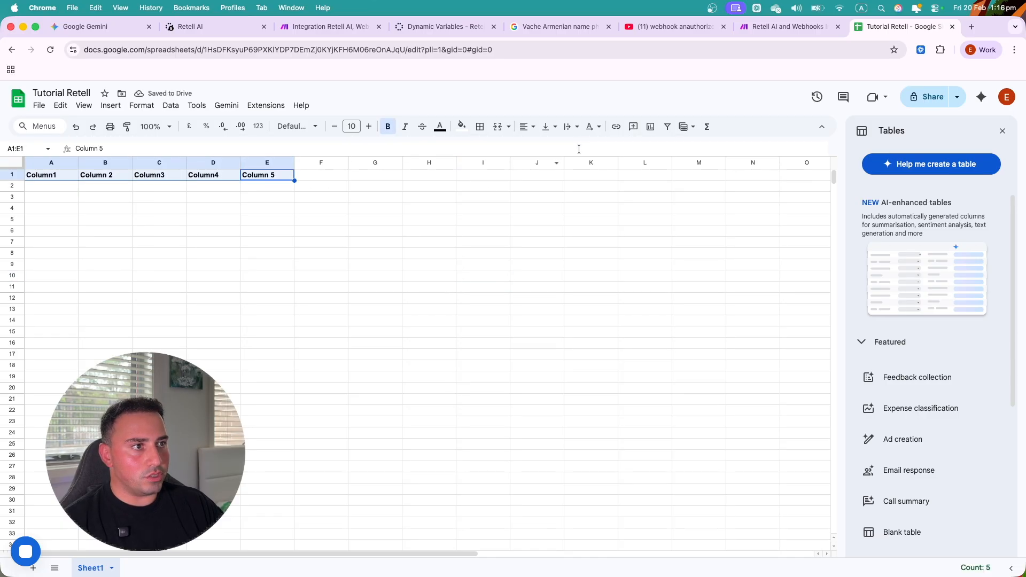
left_click(525, 127)
left_click(545, 151)
left_click(446, 242)
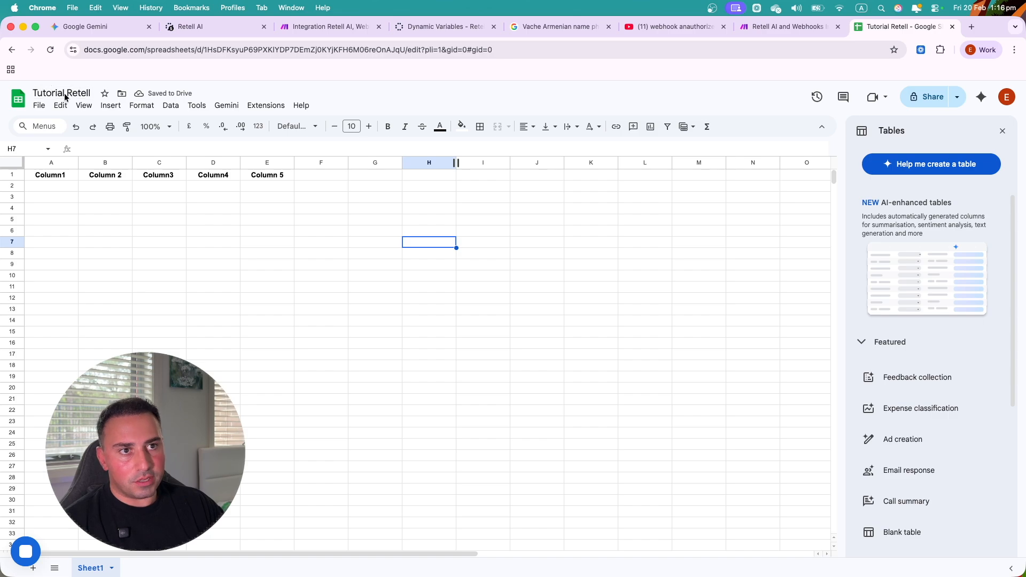
left_click(780, 26)
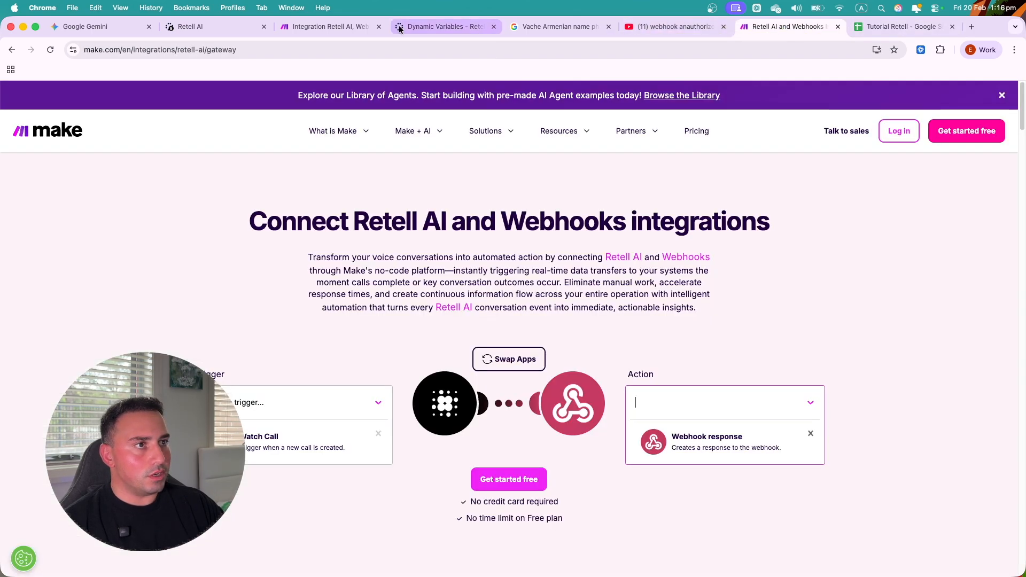
- Keep My Google connection and discard the unfinished Google Sheets module settings
left_click(321, 26)
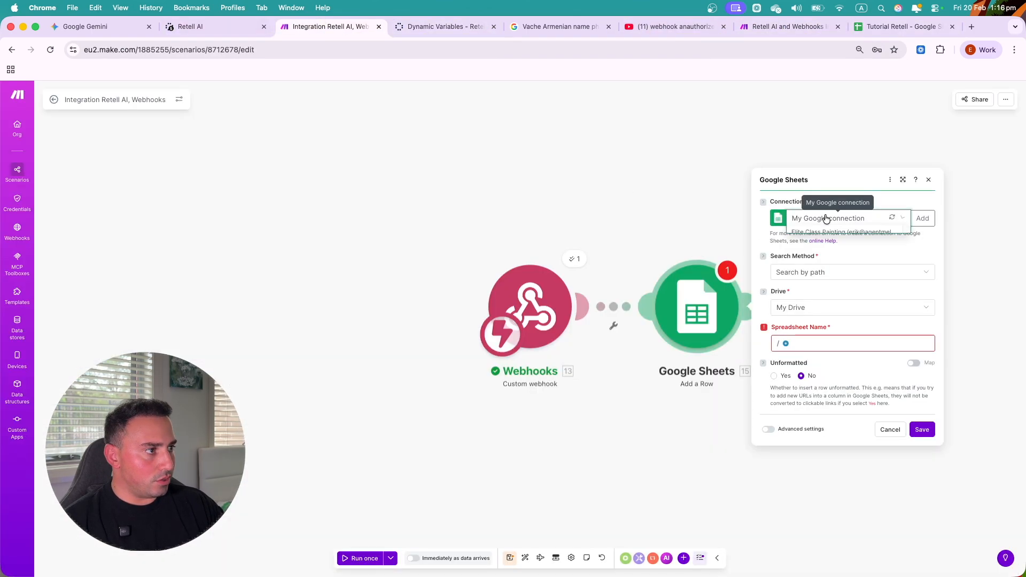
left_click(829, 218)
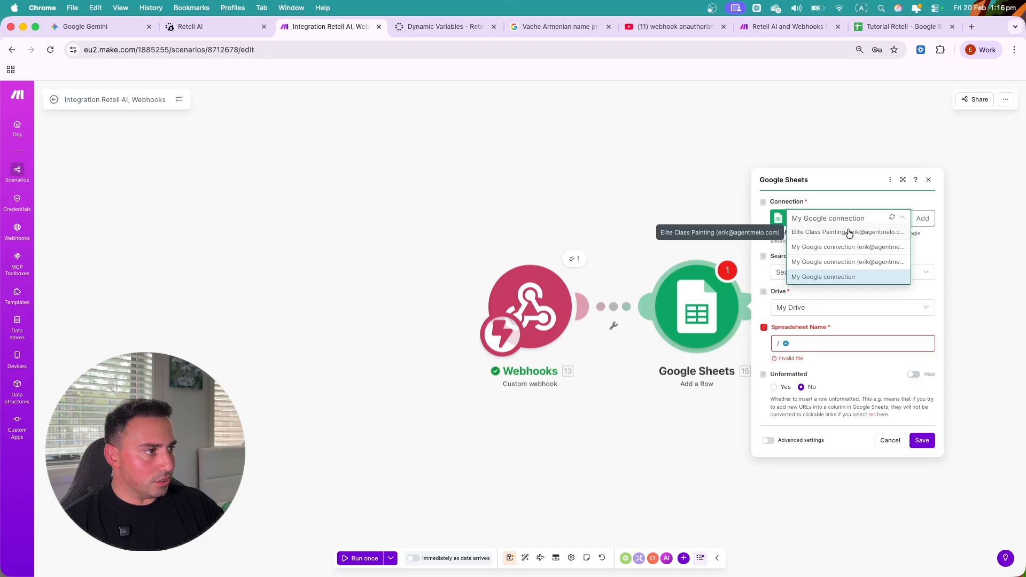
left_click(923, 218)
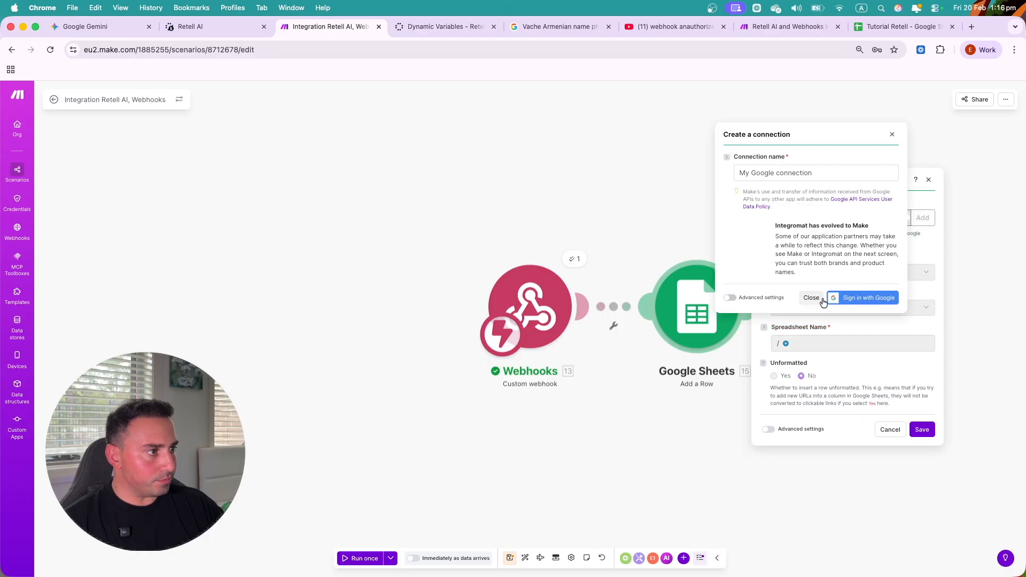
left_click(811, 297)
left_click(822, 218)
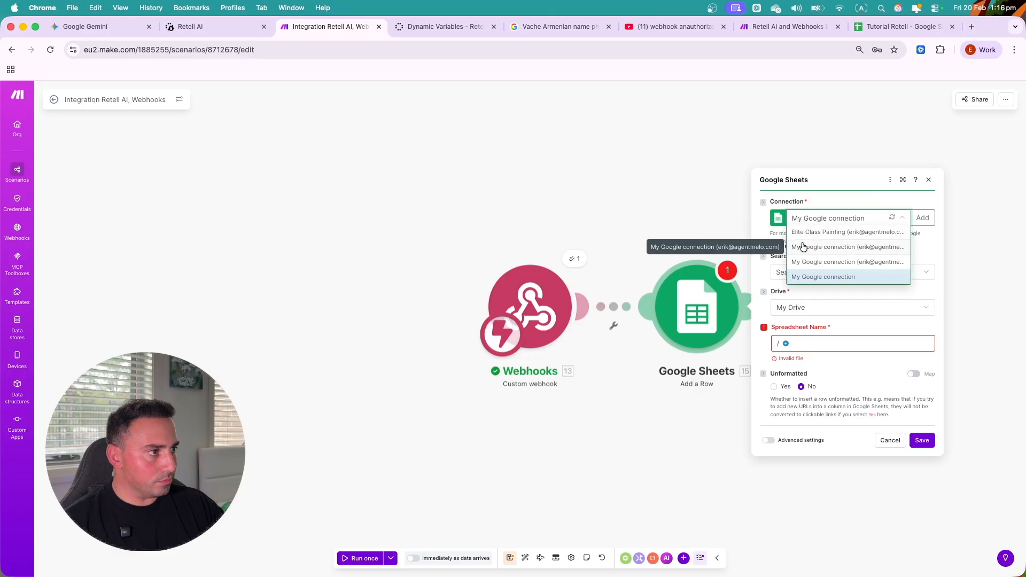
left_click(801, 247)
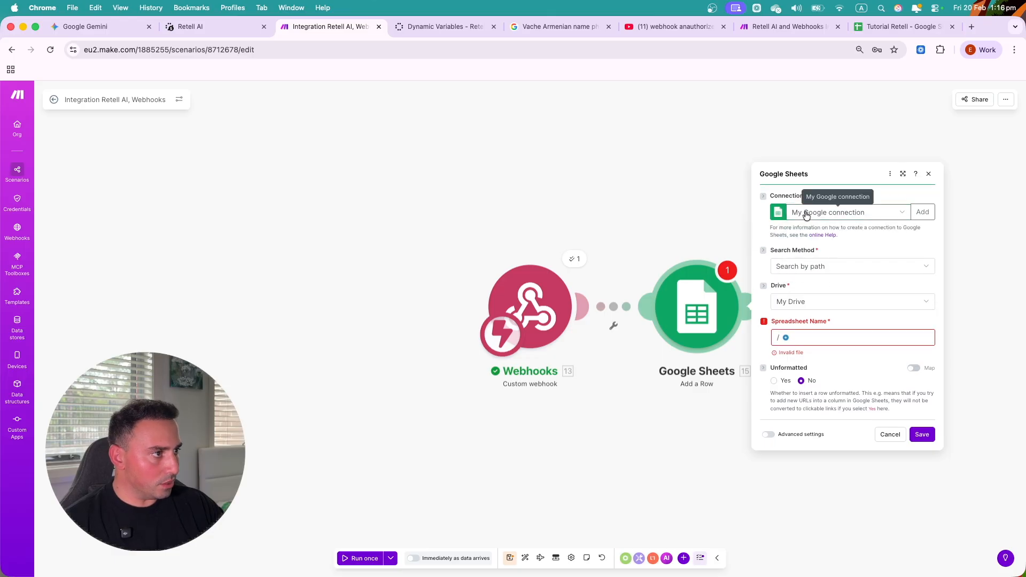
left_click(891, 433)
- Delete the old Google Sheets module and add a fresh Google Sheets 'Add a Row' module
right_click(724, 297)
left_click(751, 400)
left_click(586, 306)
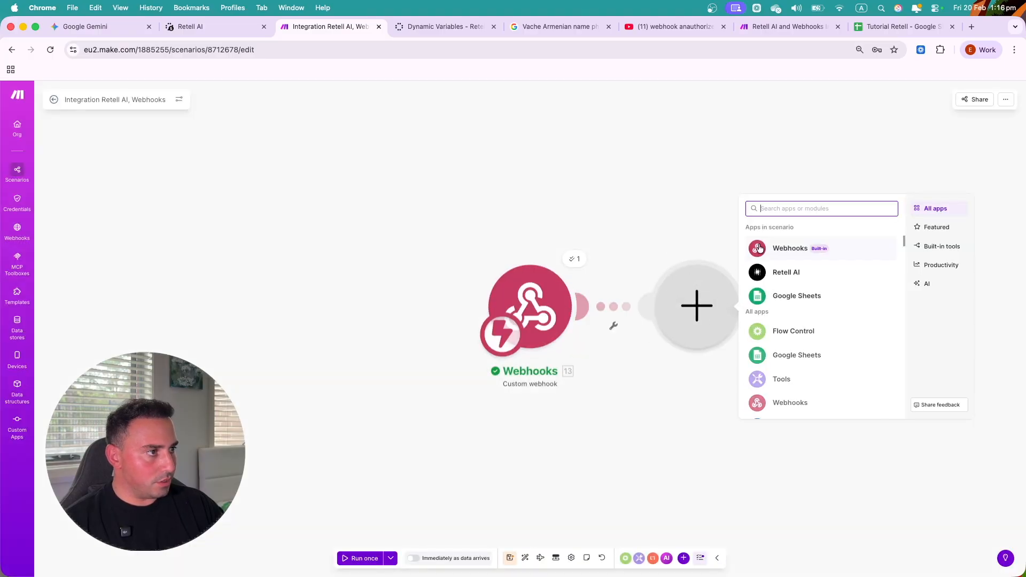
left_click(789, 295)
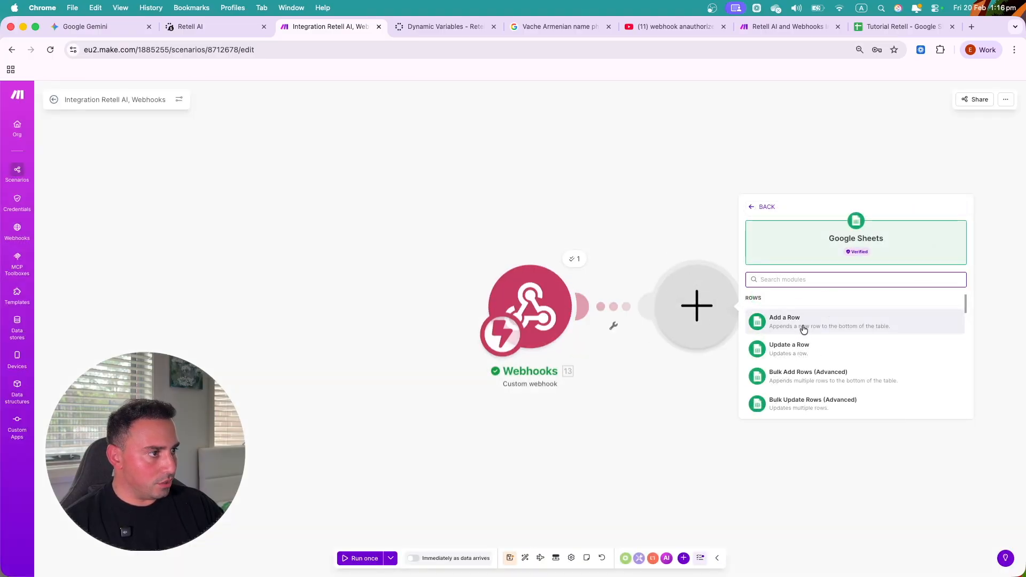
left_click(794, 324)
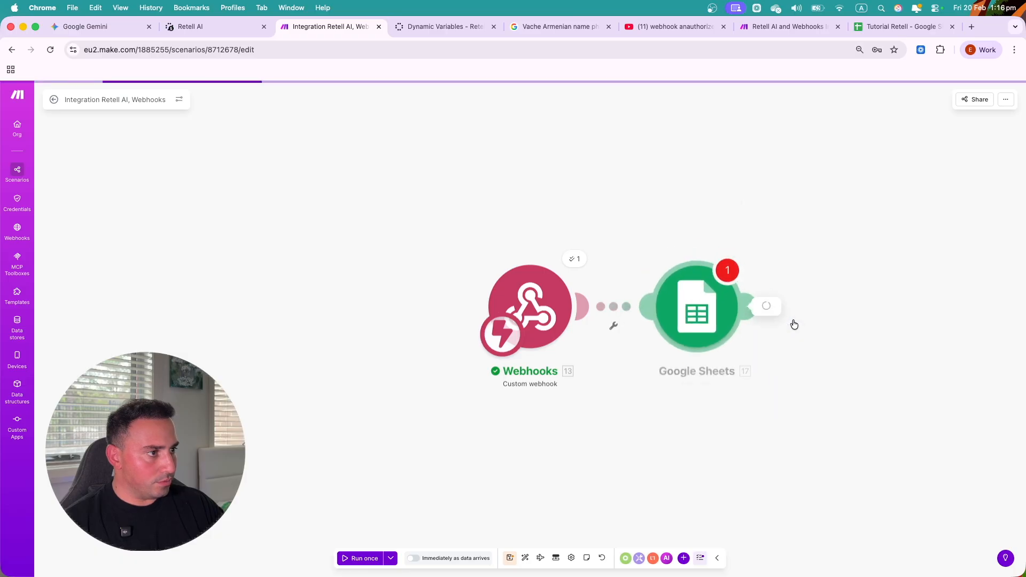
- Set the connection to My Google connection, search by path, and load the Drive file list
left_click(901, 218)
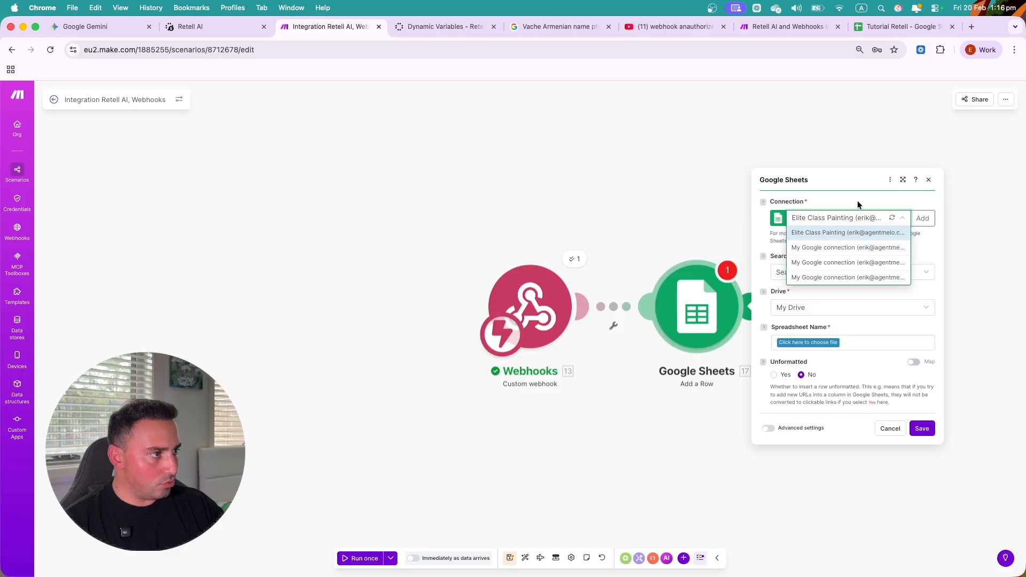
left_click(853, 218)
left_click(809, 271)
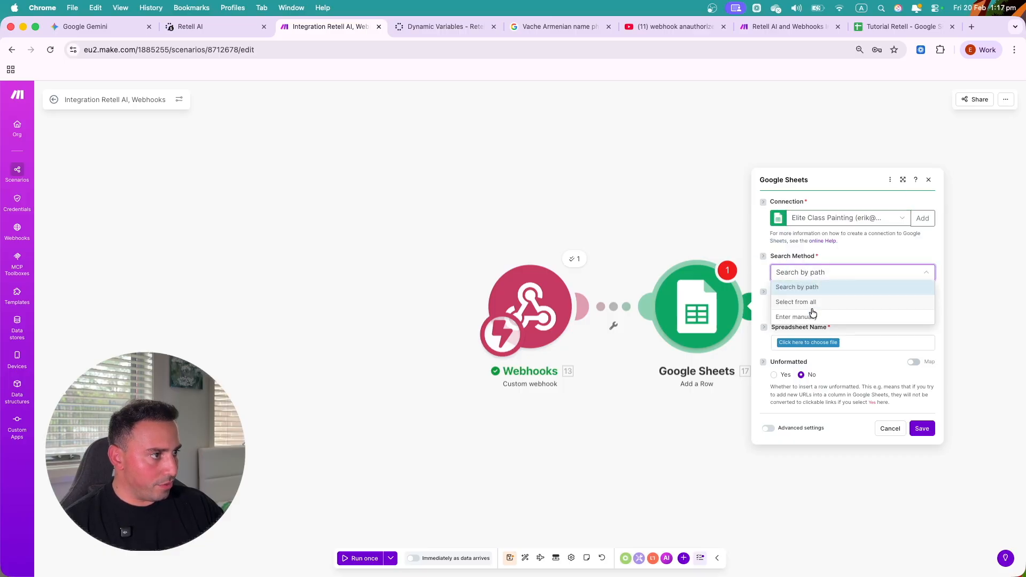
left_click(851, 255)
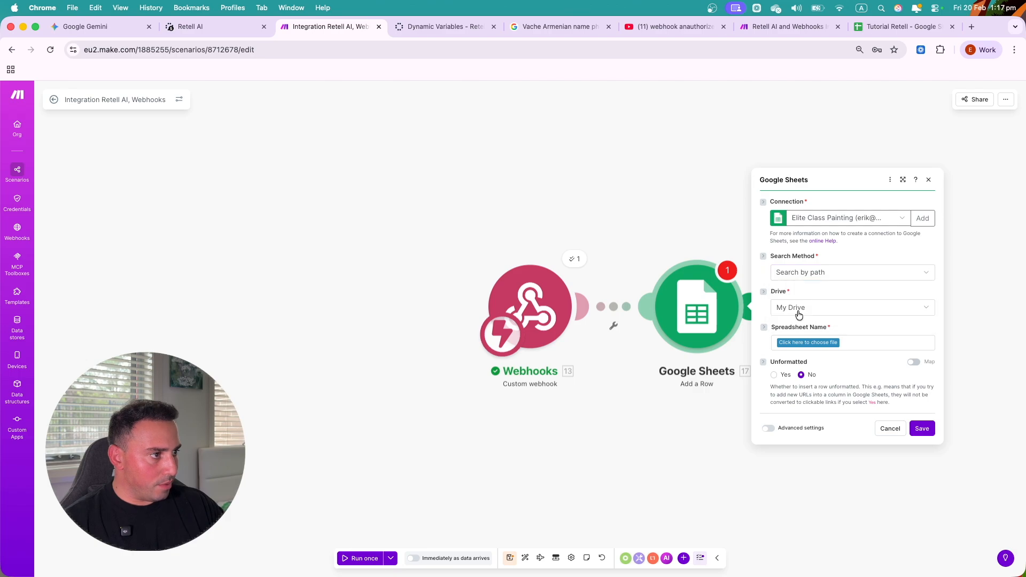
left_click(816, 344)
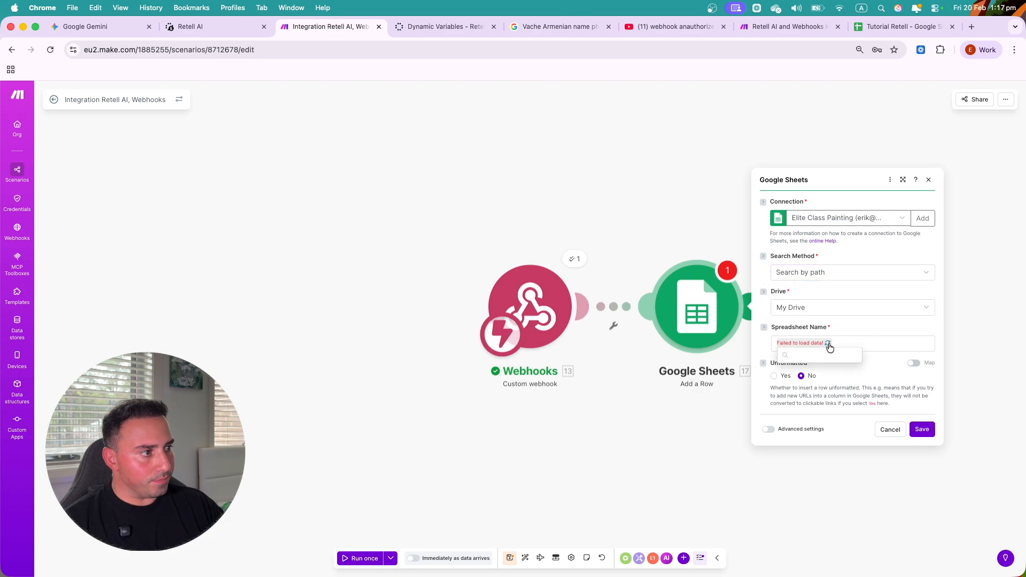
left_click(827, 342)
left_click(847, 217)
left_click(843, 252)
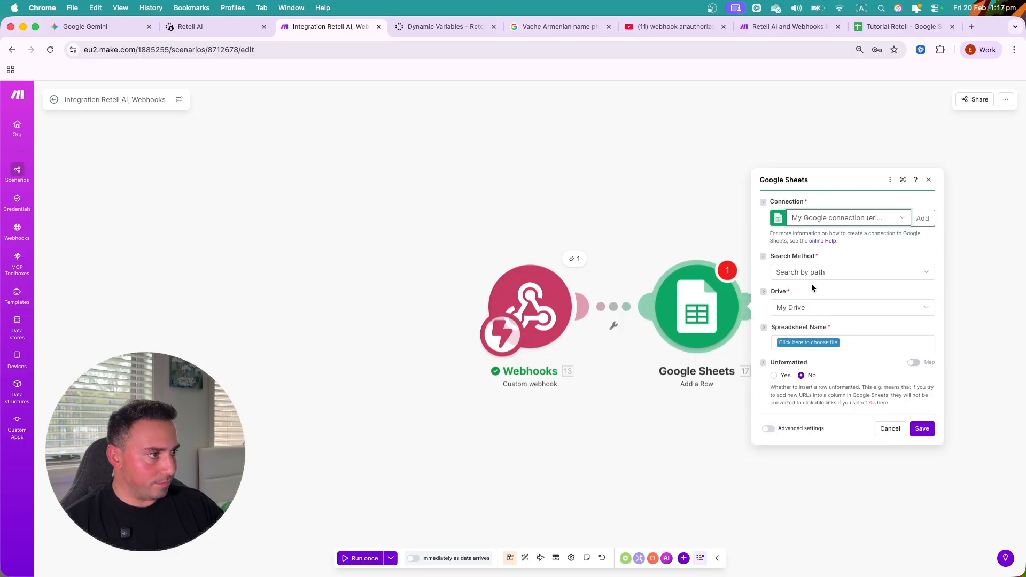
left_click(816, 344)
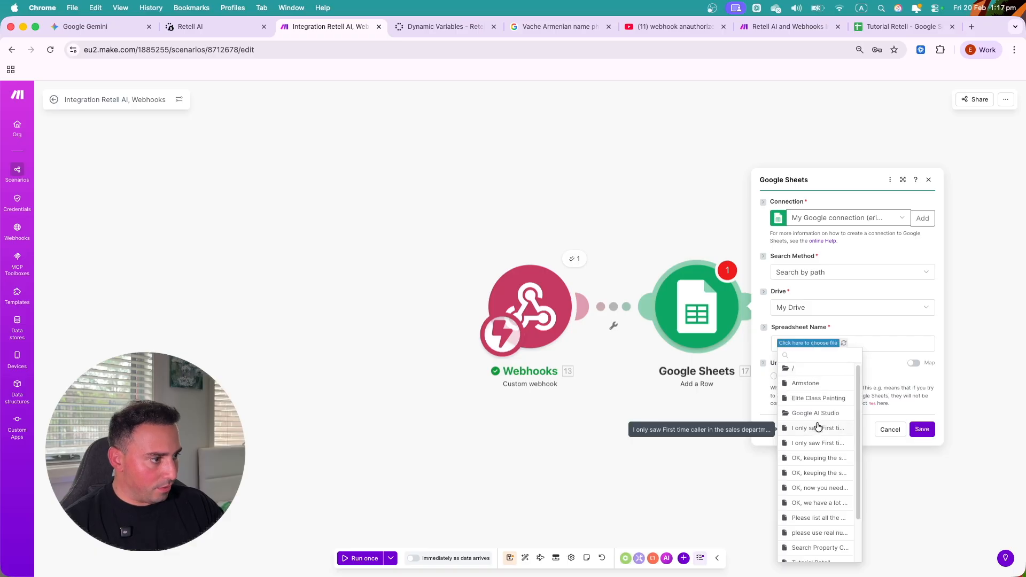
- Target the Tutorial Retell spreadsheet's Sheet1 in the Add a Row module
scroll(817, 425, "down", 2)
left_click(813, 518)
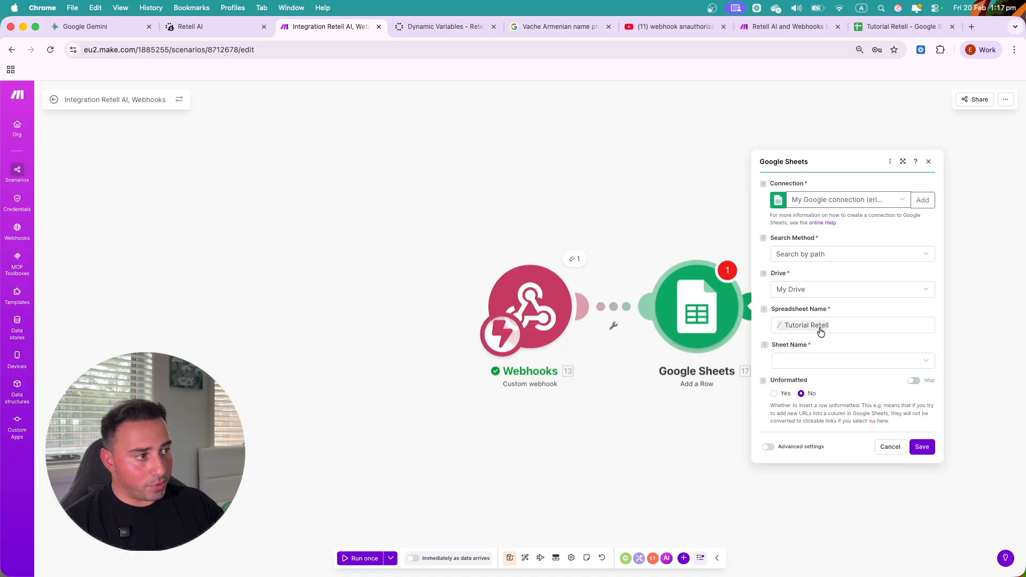
left_click(811, 367)
left_click(801, 380)
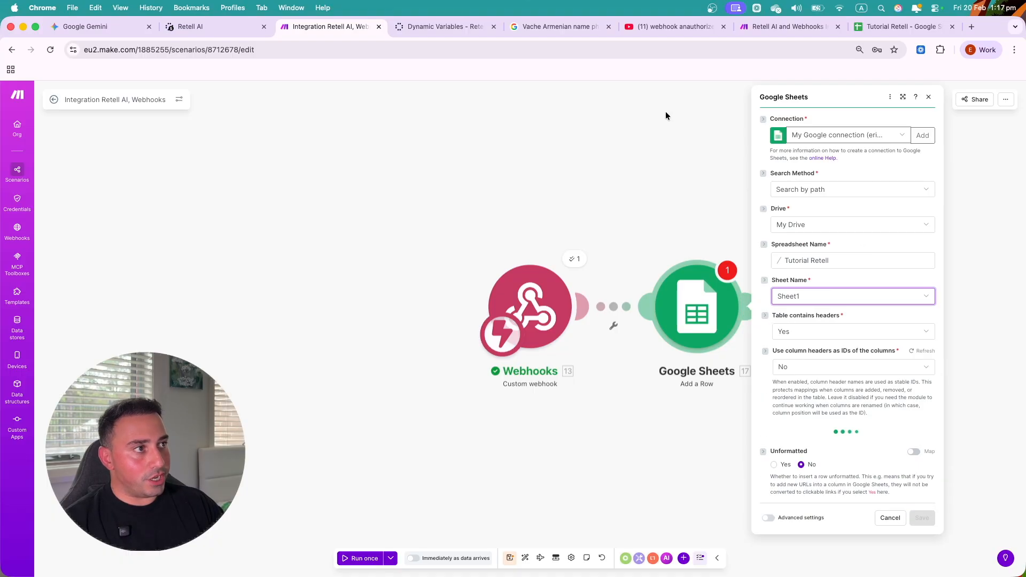
left_click(898, 26)
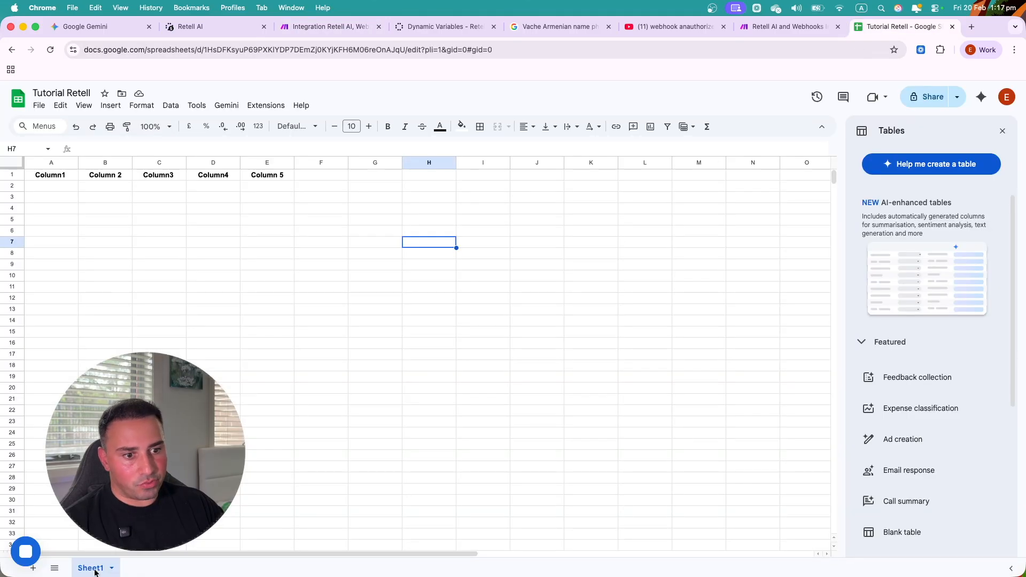
left_click(206, 24)
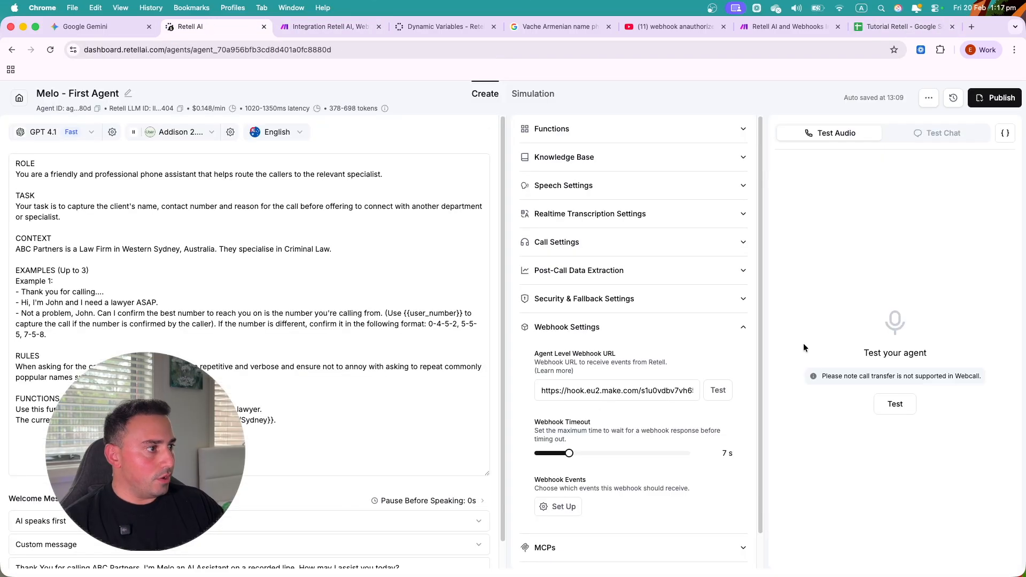
left_click(325, 28)
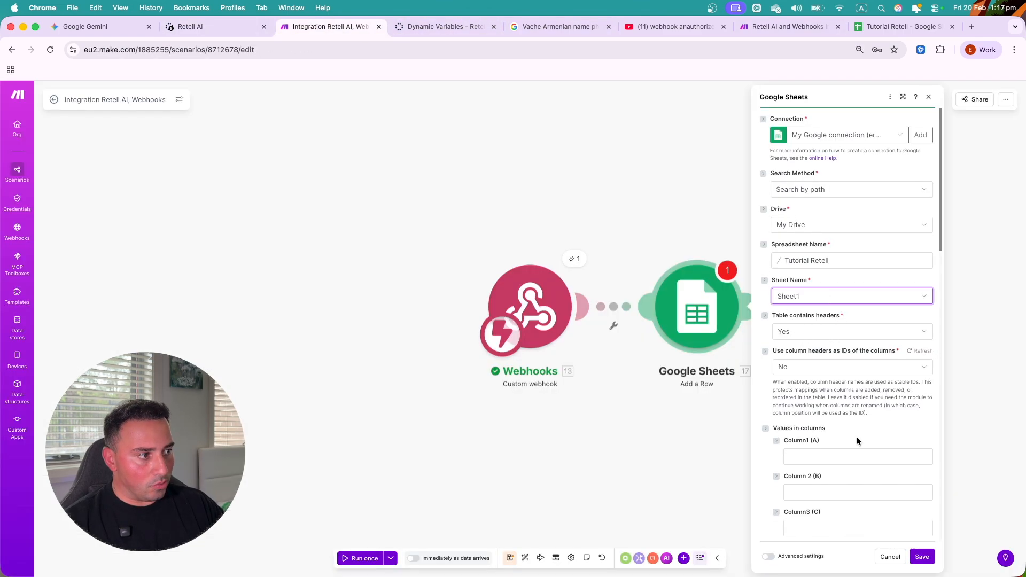
- Map Service Type into Column1 and Capture_name into Column 2
scroll(832, 400, "down", 3)
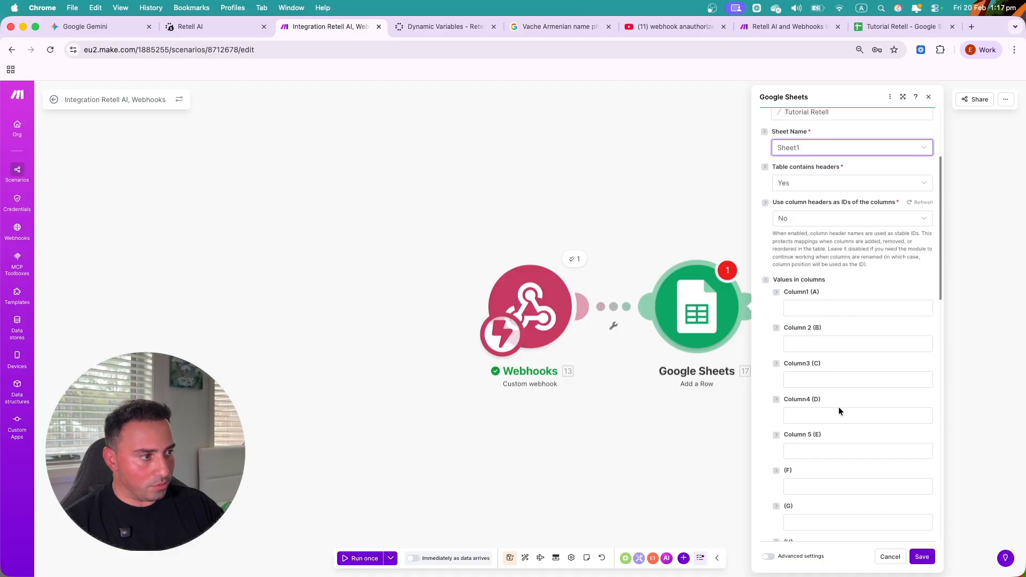
left_click(817, 309)
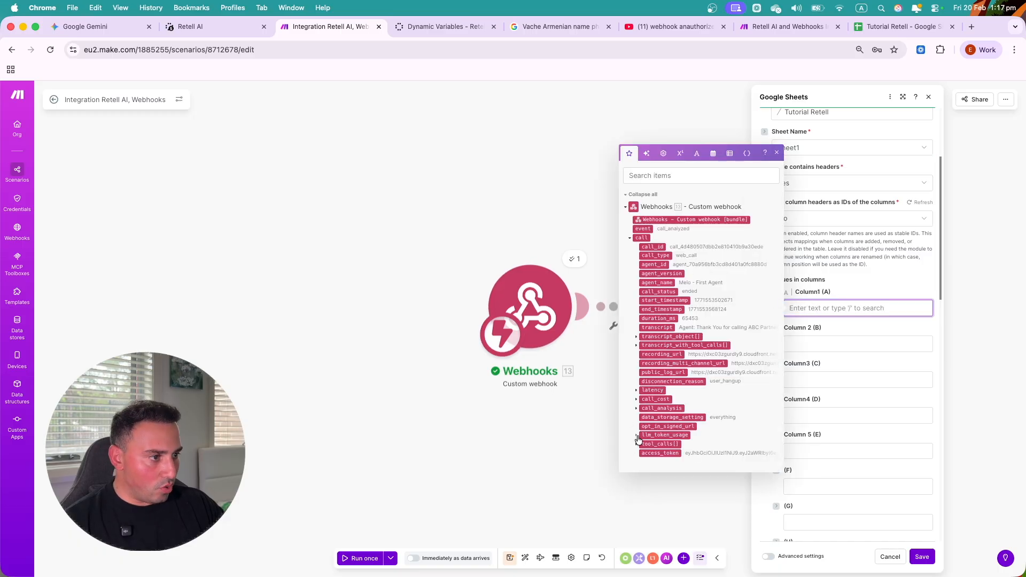
left_click(636, 409)
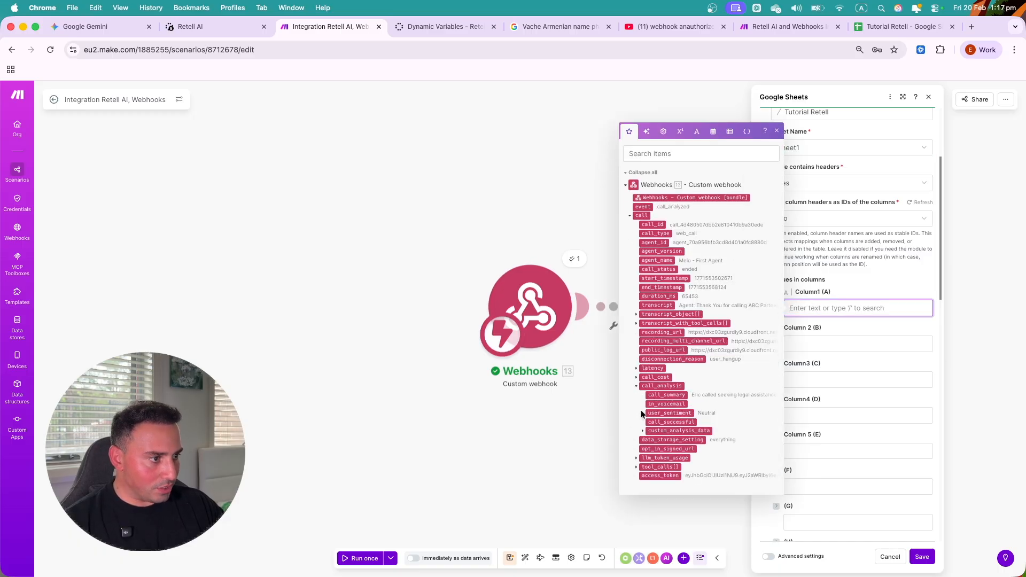
left_click(642, 430)
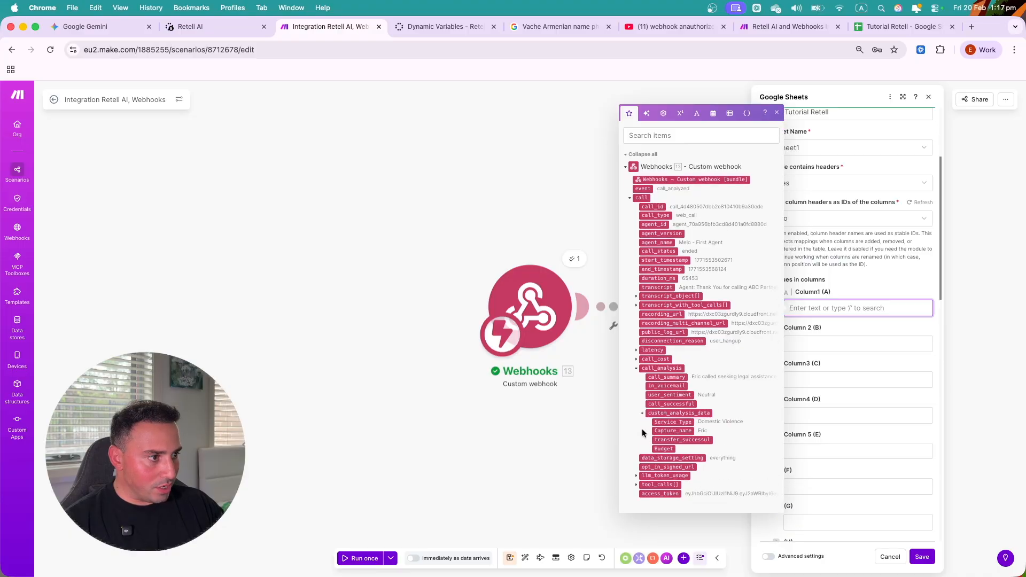
left_click_drag(680, 423, 834, 310)
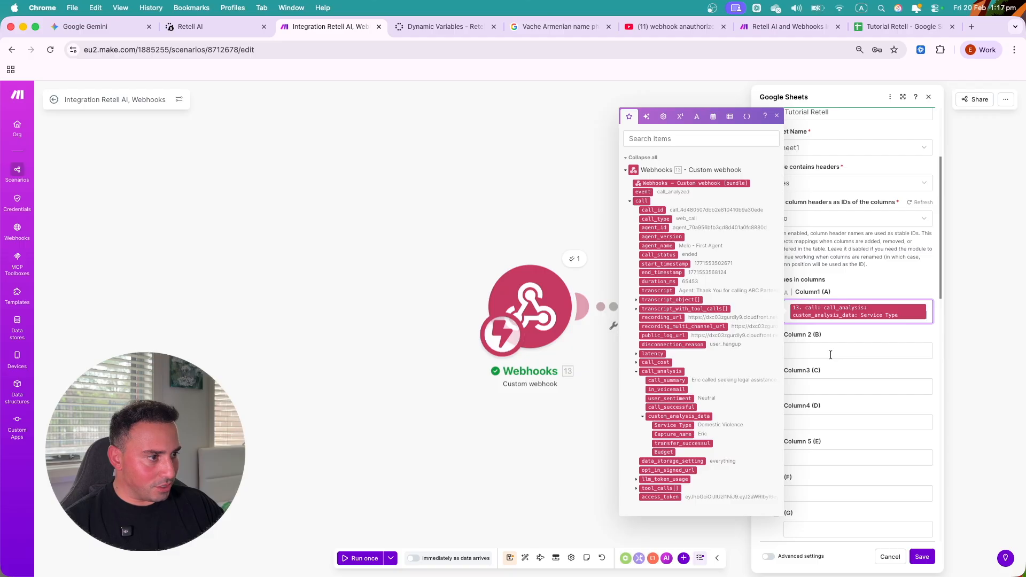
left_click(830, 354)
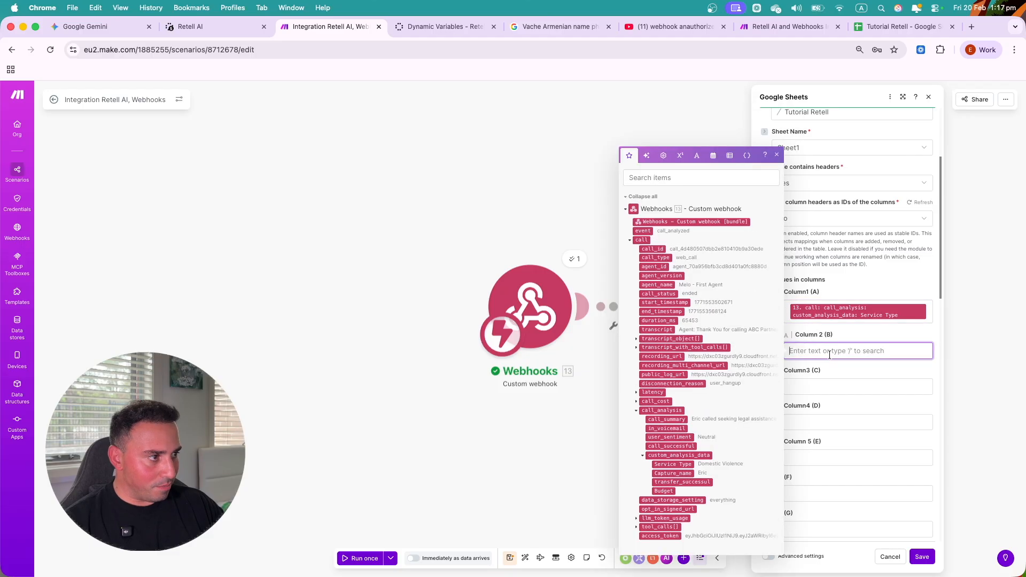
left_click(681, 474)
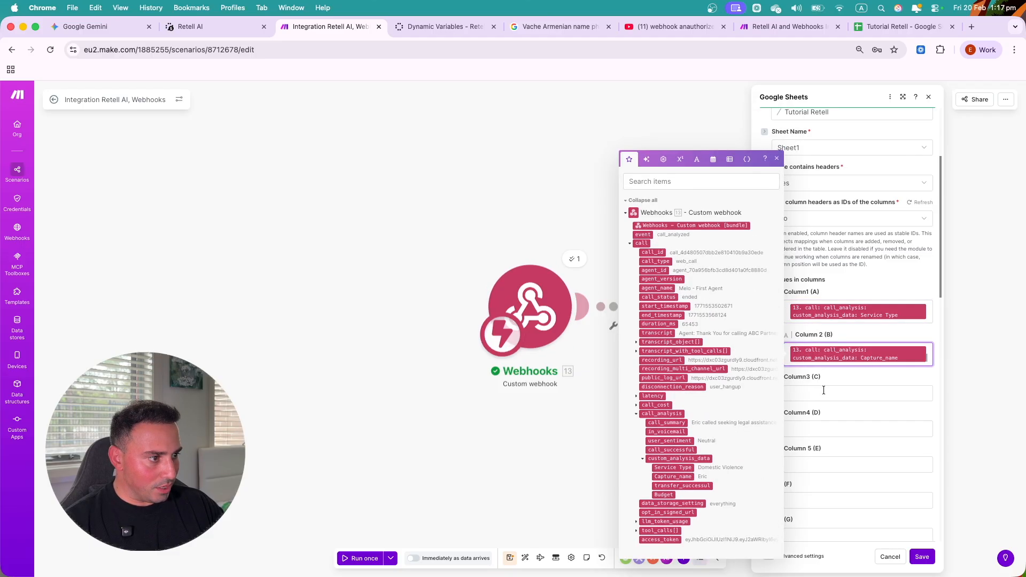
- Map transfer_successful, Budget and call_summary into Columns 3–5, then save the module
left_click(823, 391)
left_click(686, 500)
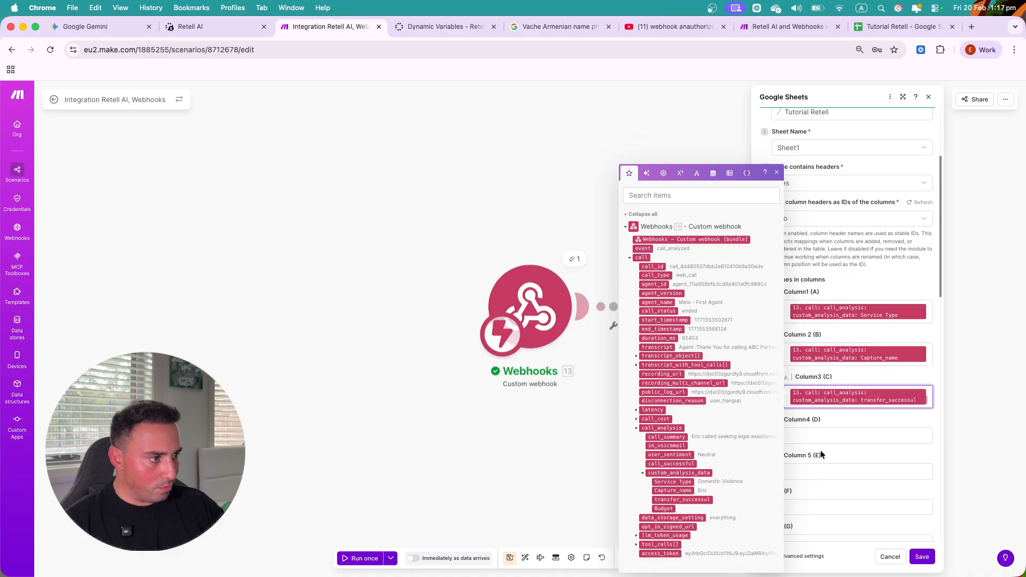
left_click(826, 435)
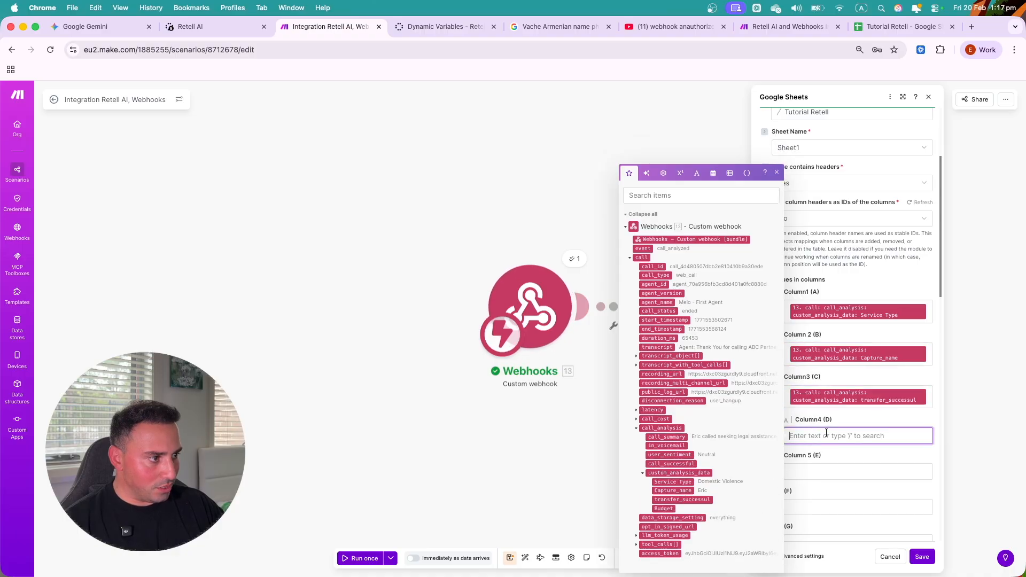
left_click(664, 509)
left_click(824, 479)
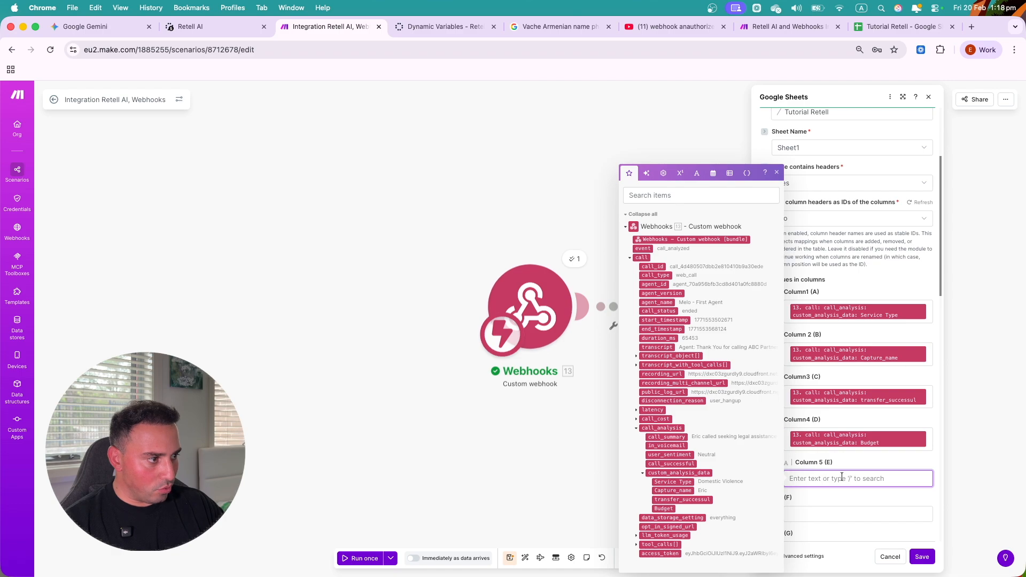
left_click(674, 438)
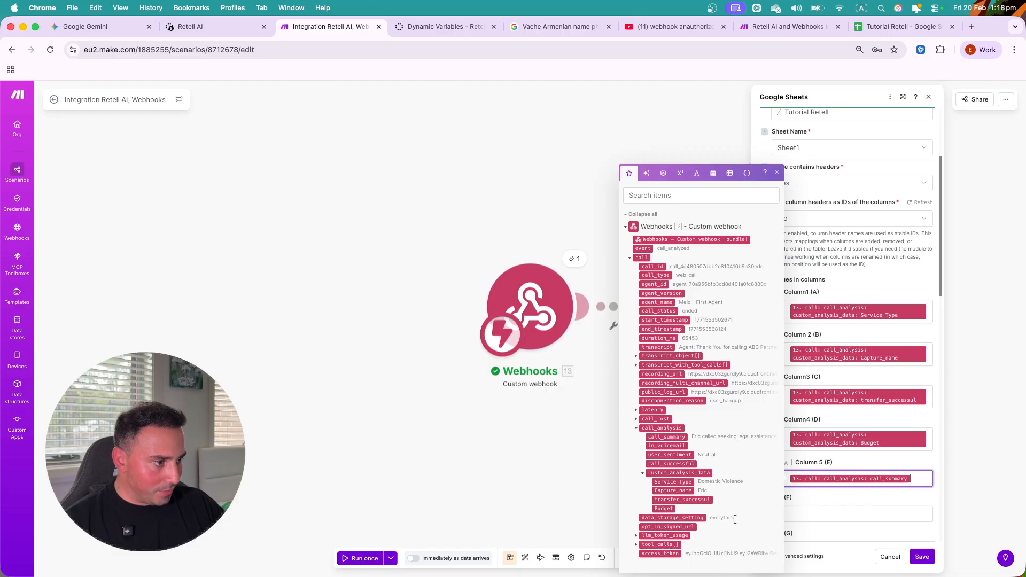
left_click(922, 557)
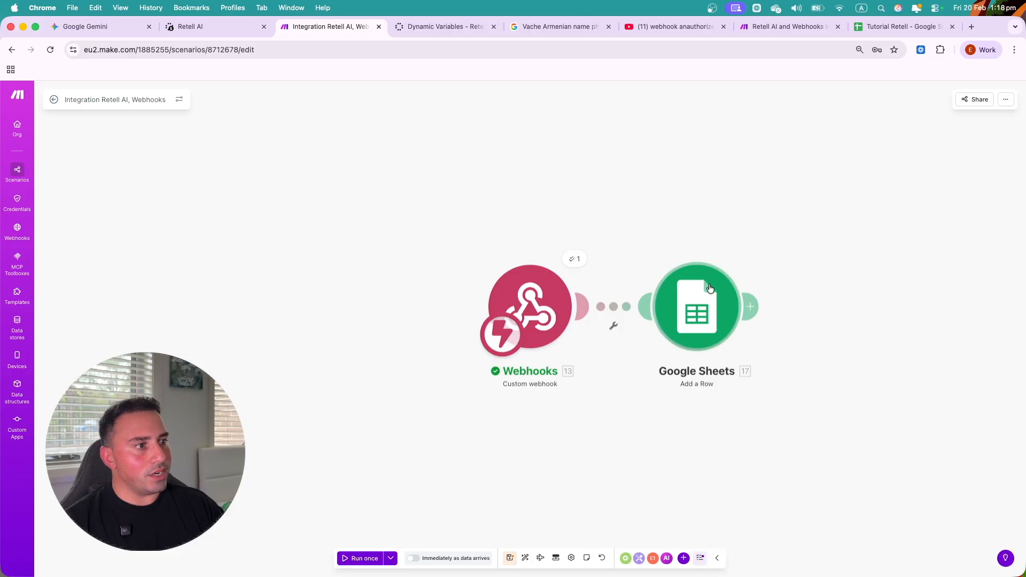
- Start a Retell AI test call and run the Make scenario once to capture it
left_click(192, 26)
left_click(896, 404)
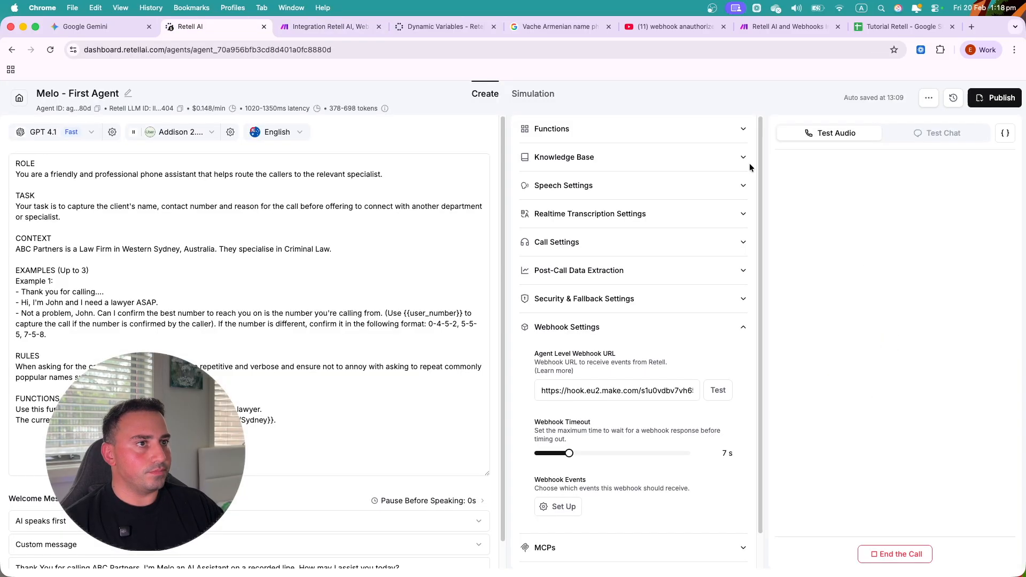
left_click(325, 31)
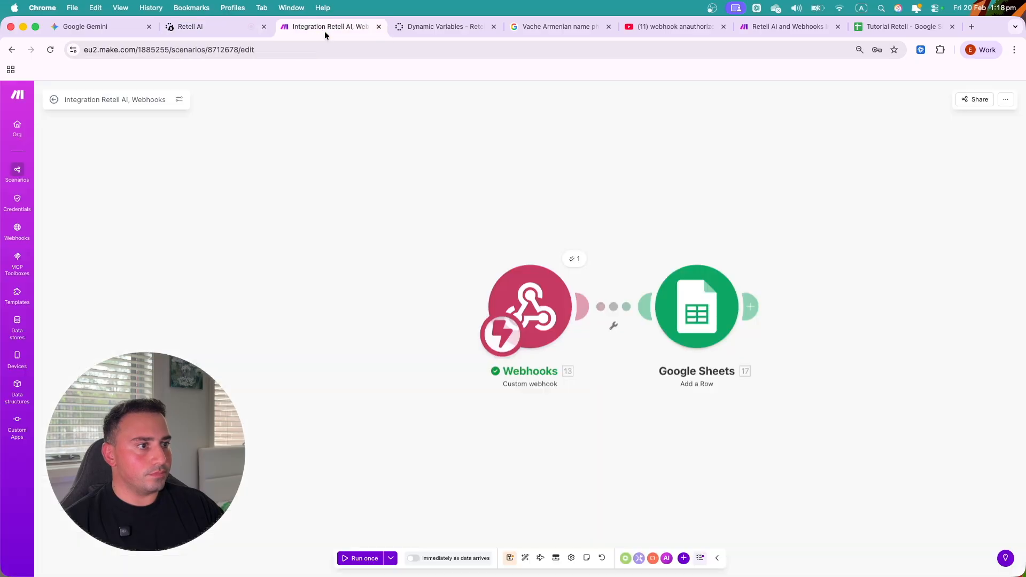
left_click(369, 559)
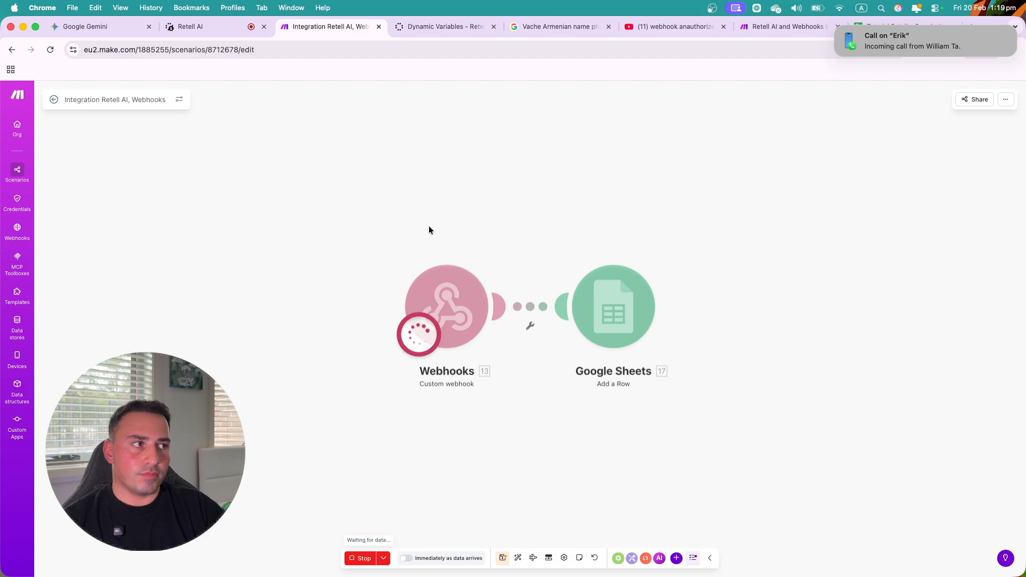
- Dismiss the call notification and inspect the Google Sheets module's run output
mouse_move(878, 41)
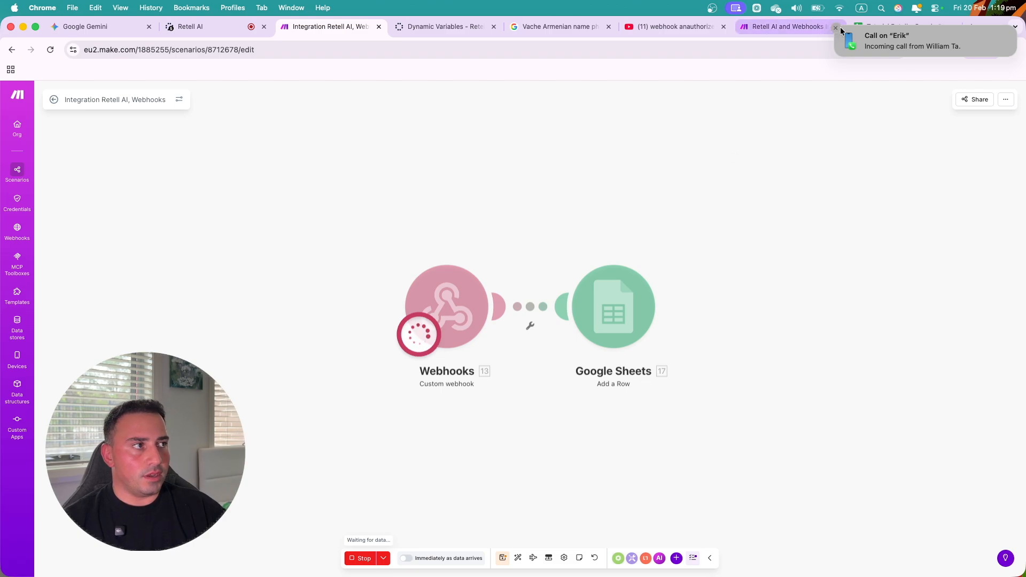
left_click(835, 28)
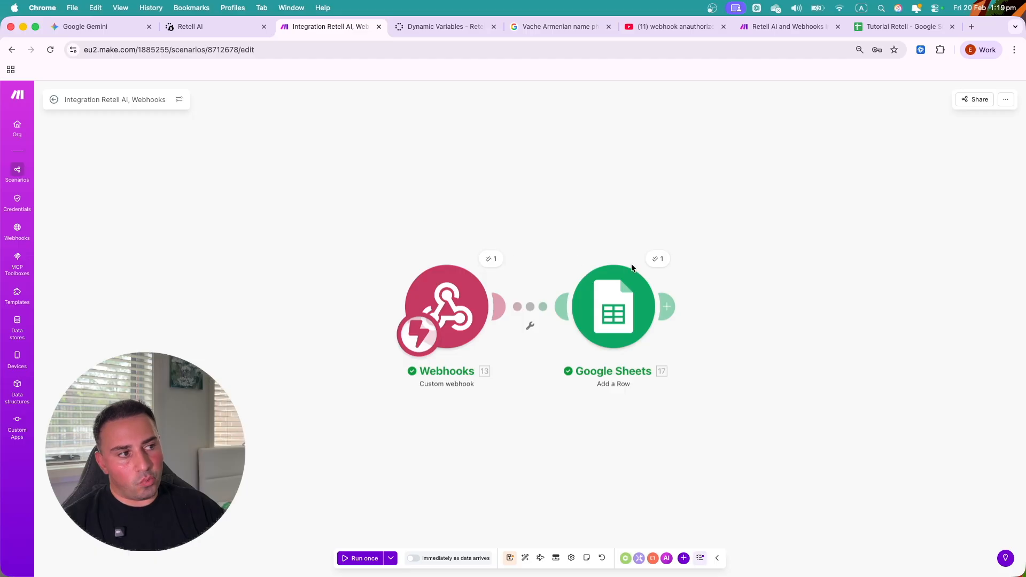
left_click(661, 261)
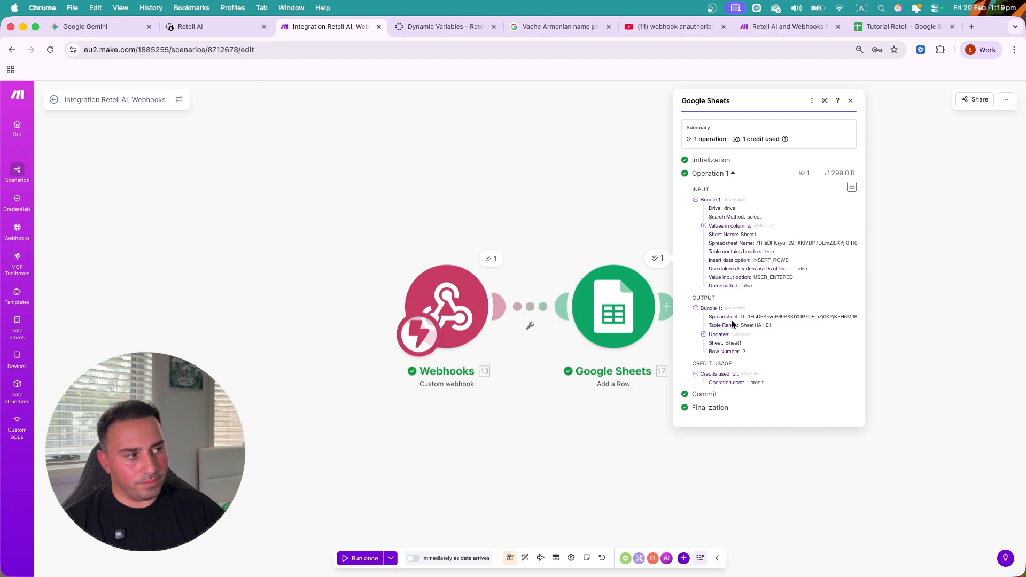
left_click(879, 29)
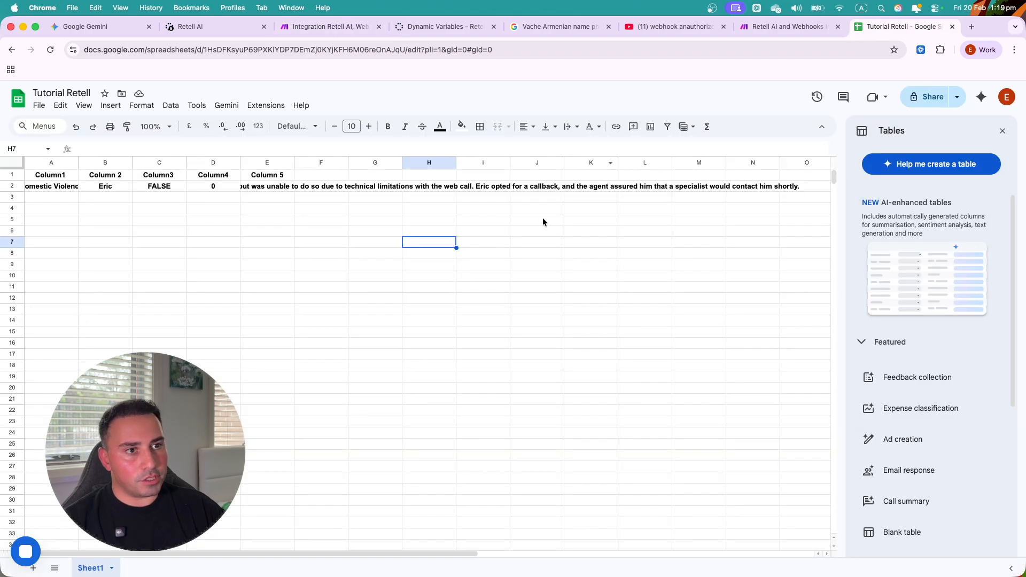
- Make row 2 non-bold and left-aligned
left_click(593, 233)
double_click(50, 187)
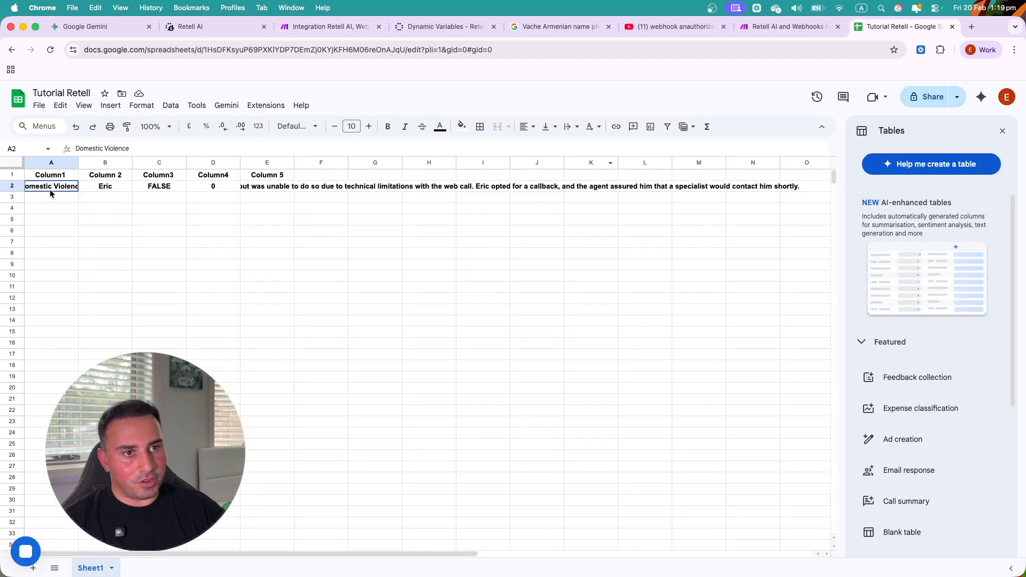
left_click(11, 207)
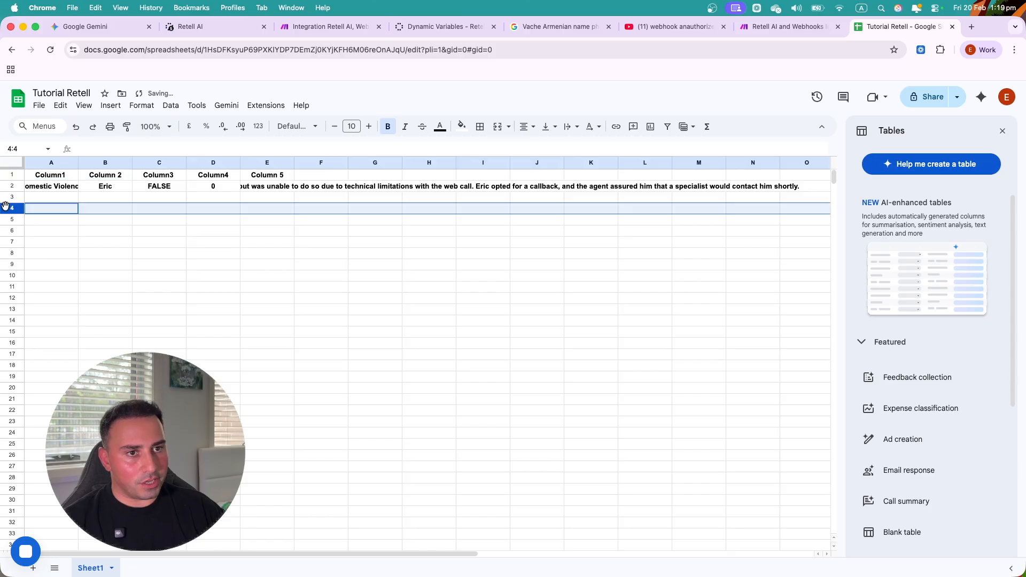
left_click(11, 186)
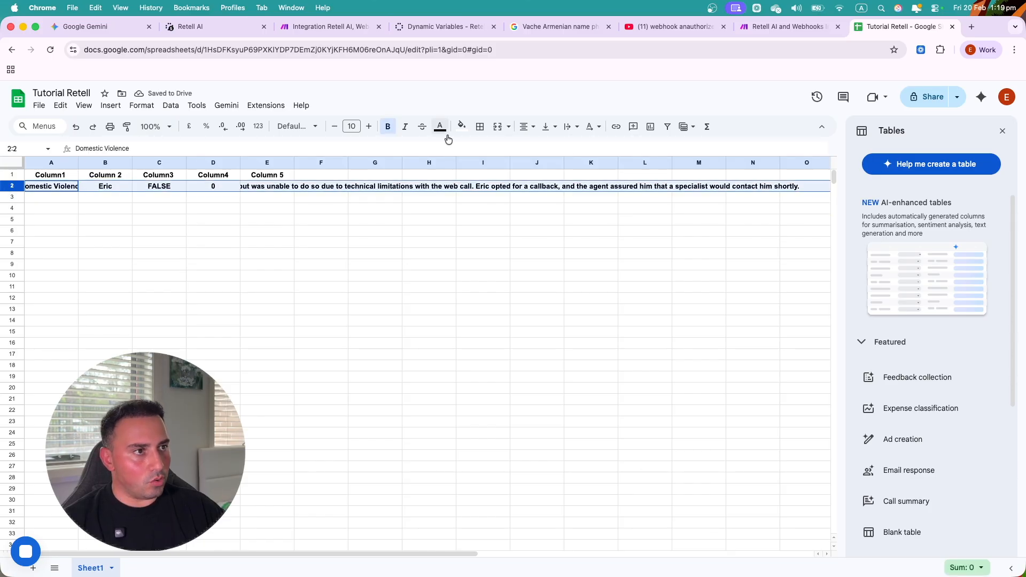
left_click(388, 127)
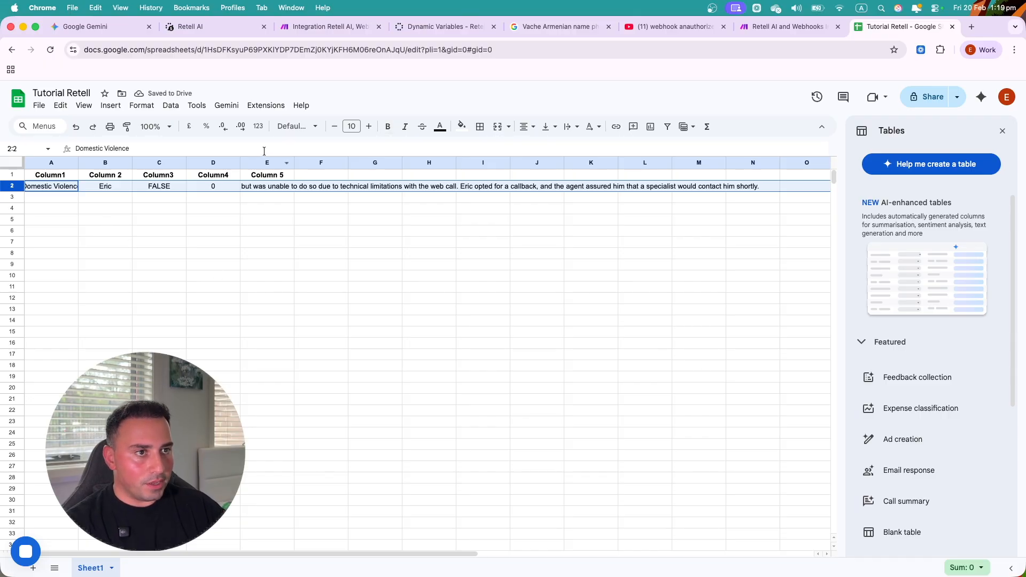
left_click(529, 126)
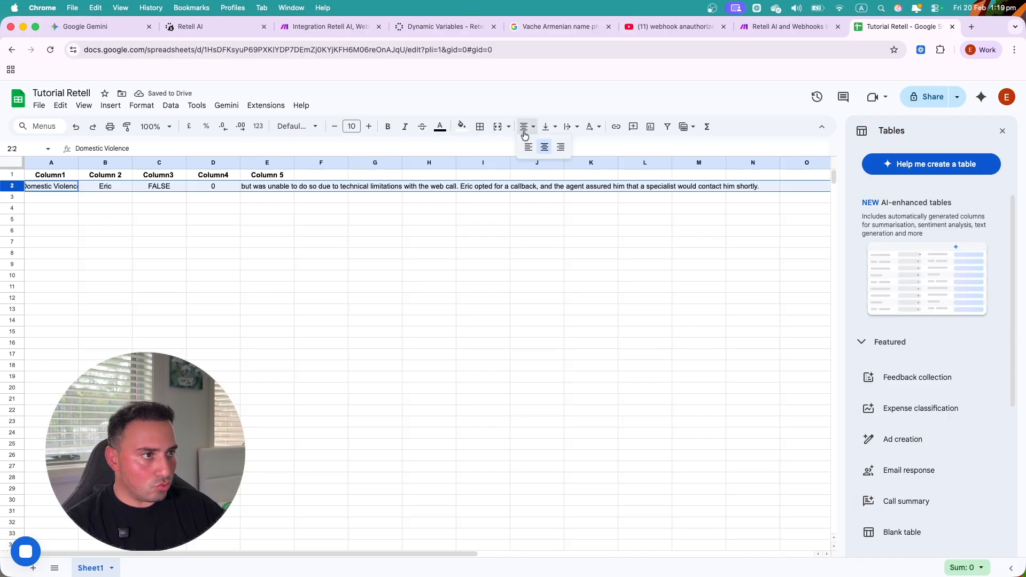
left_click(527, 150)
left_click(448, 255)
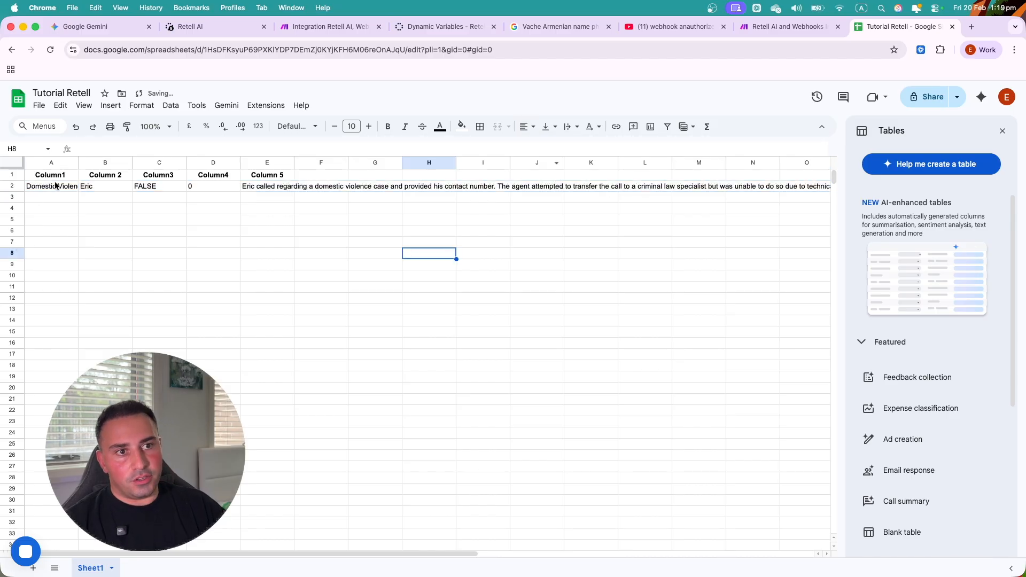
- Auto-fit all column widths to their content and review row 2's values
left_click(16, 162)
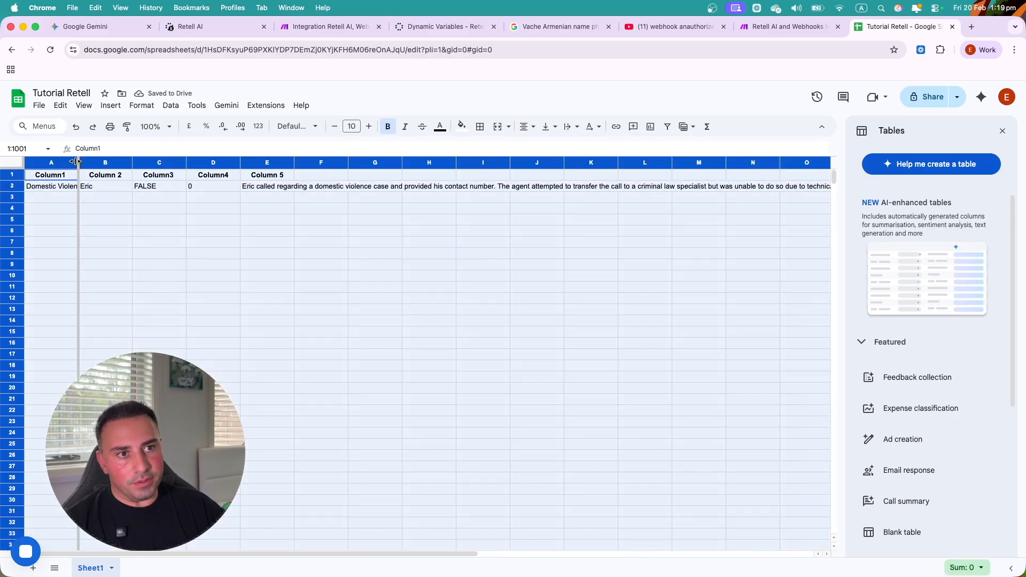
double_click(78, 162)
left_click(102, 254)
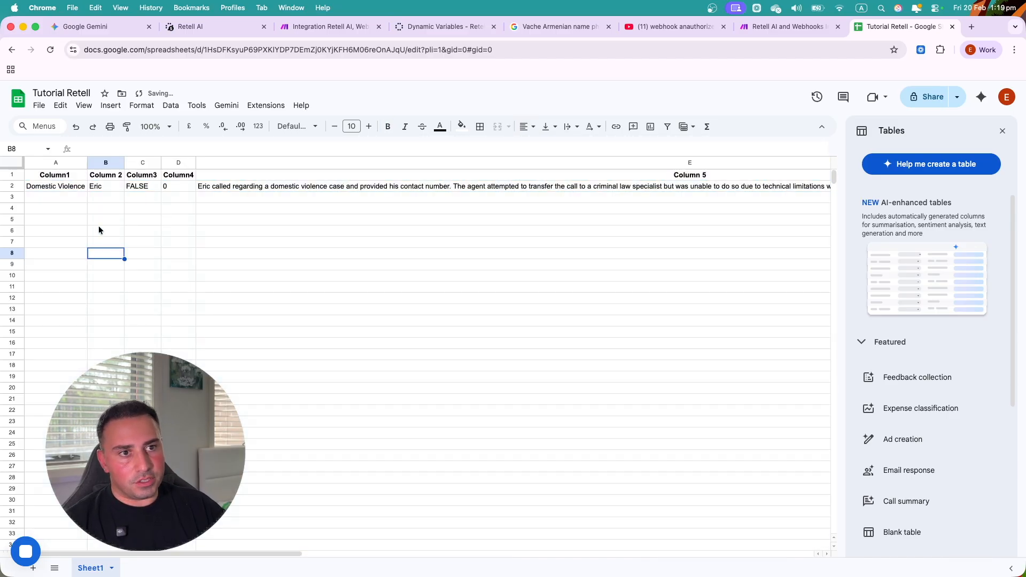
left_click(64, 187)
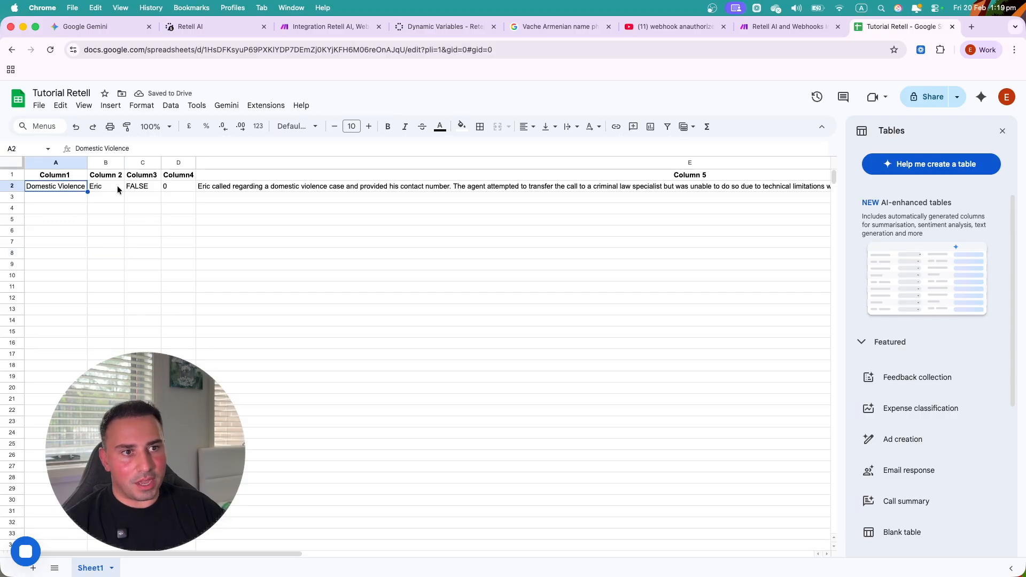
left_click(118, 189)
left_click(242, 190)
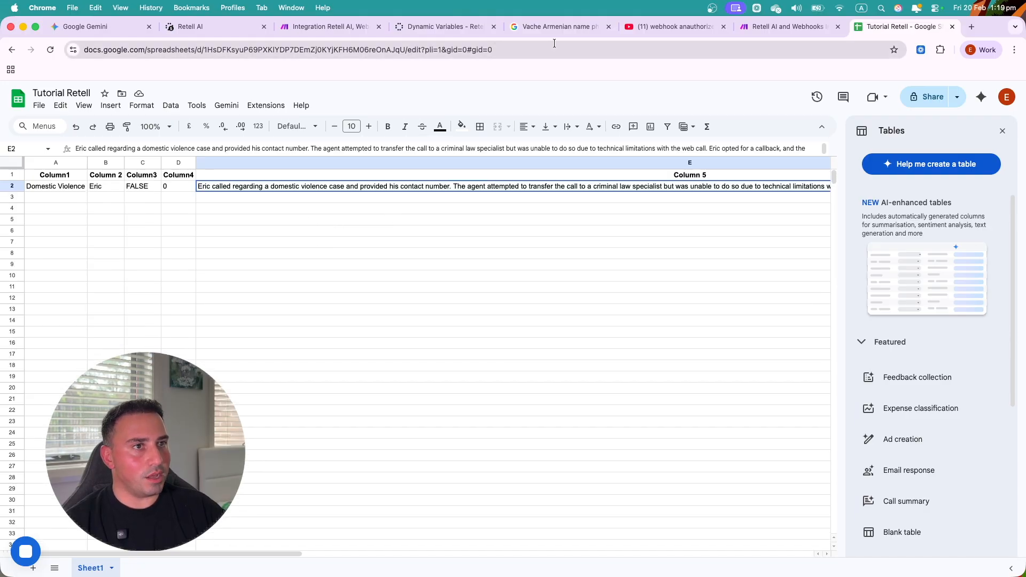
left_click(245, 25)
- Close the Google Sheets run details in the Make scenario
left_click(331, 21)
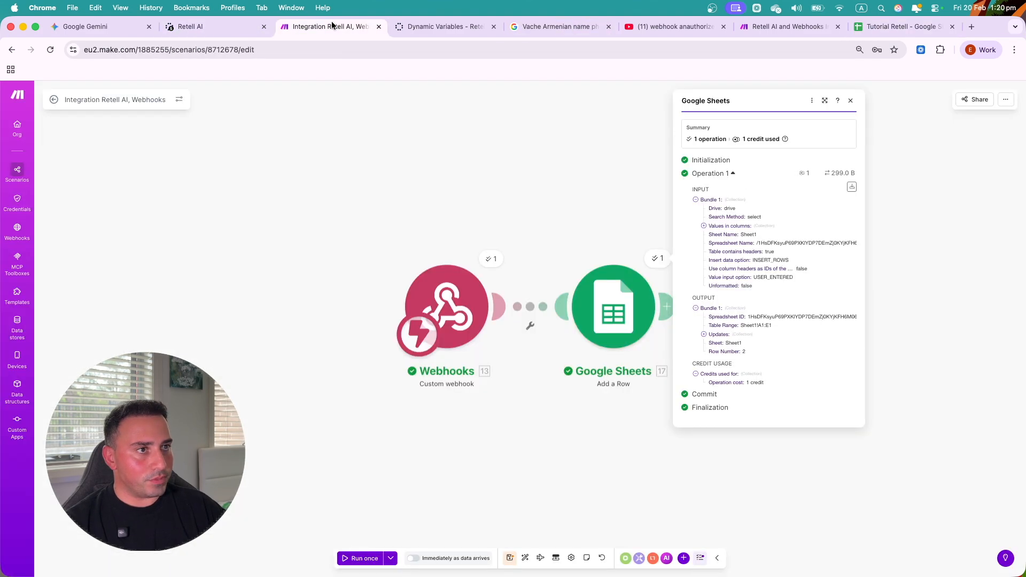
left_click(574, 187)
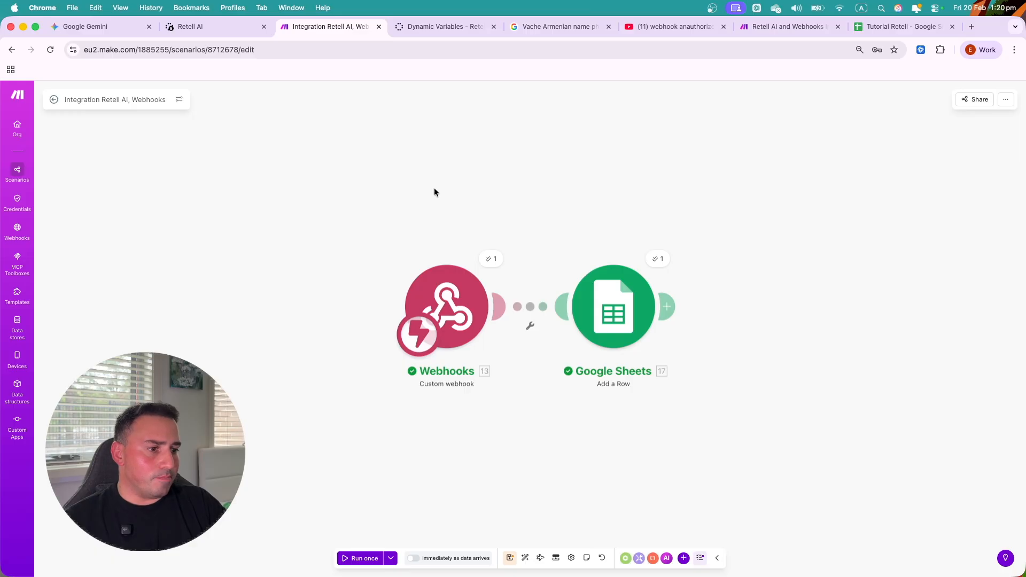
left_click(221, 30)
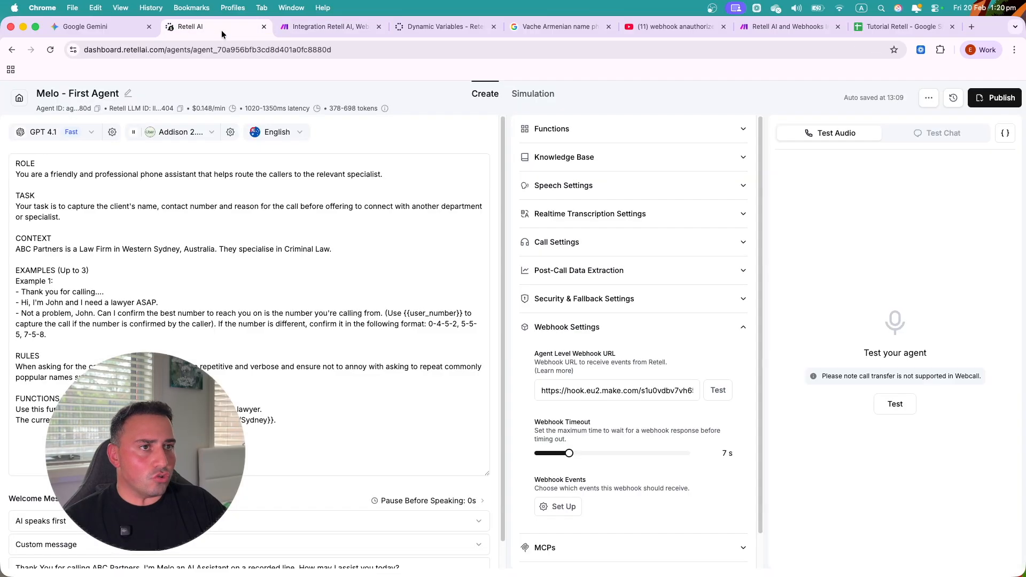
left_click(279, 200)
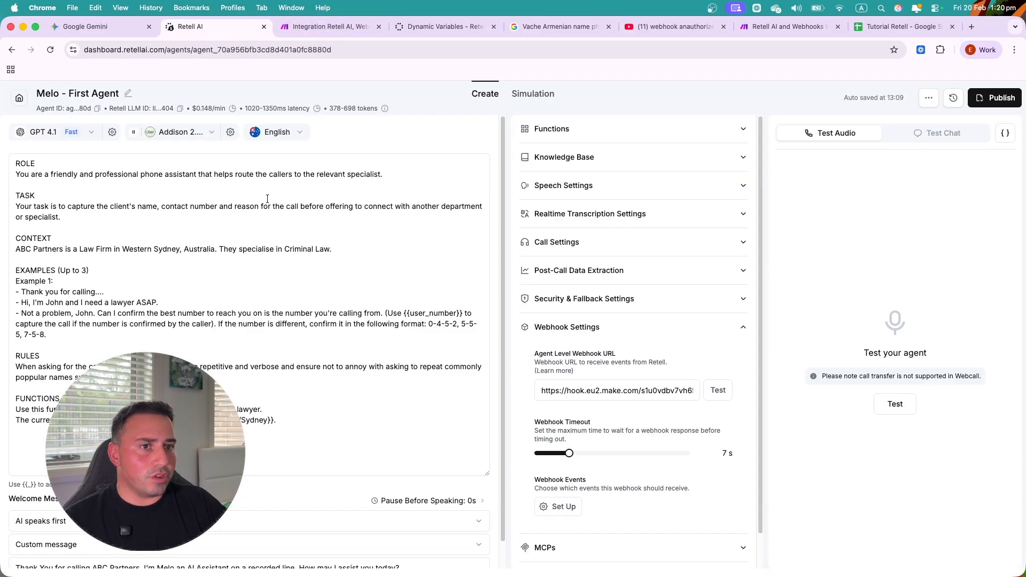
left_click_drag(13, 163, 313, 430)
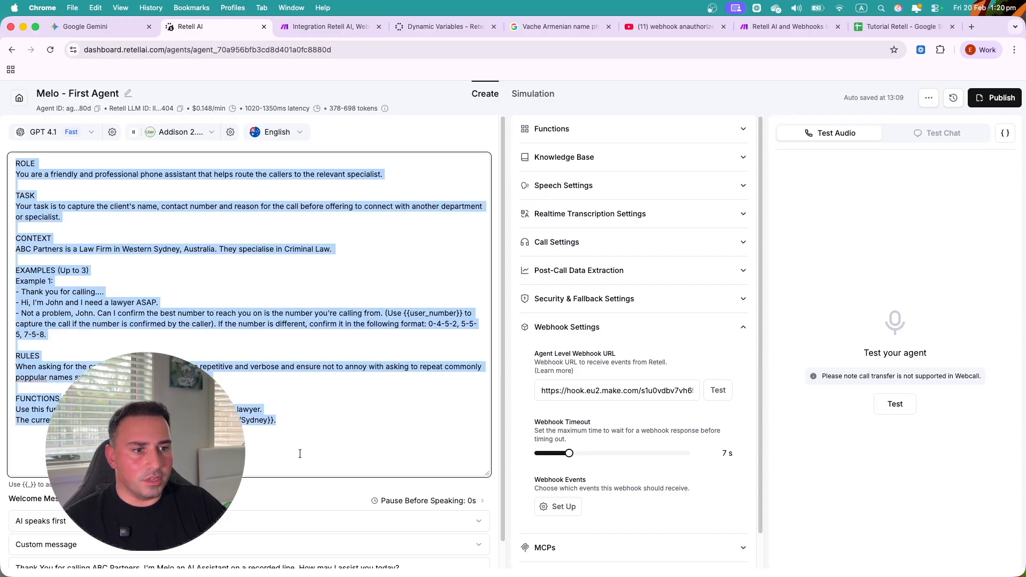
left_click(304, 427)
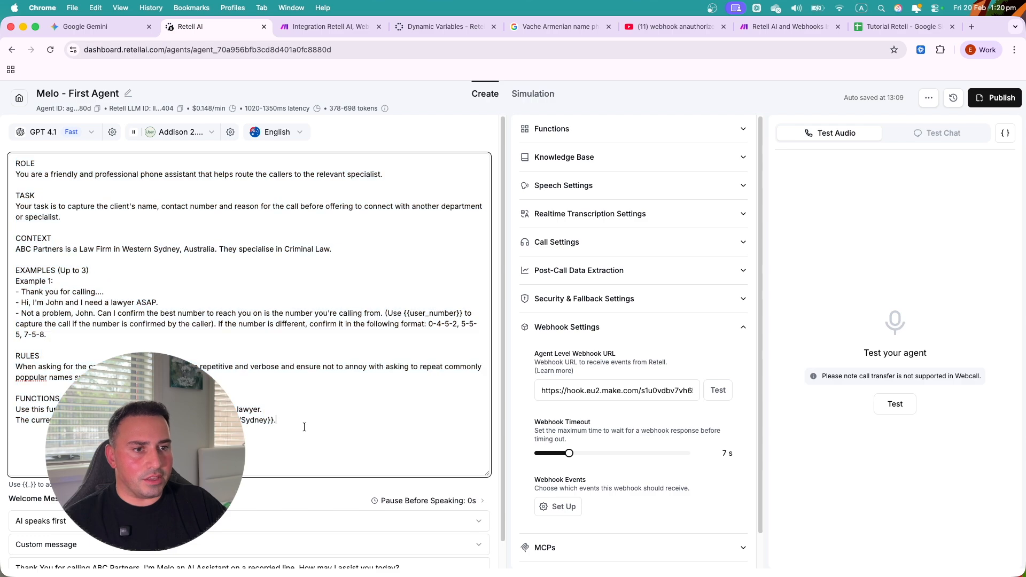